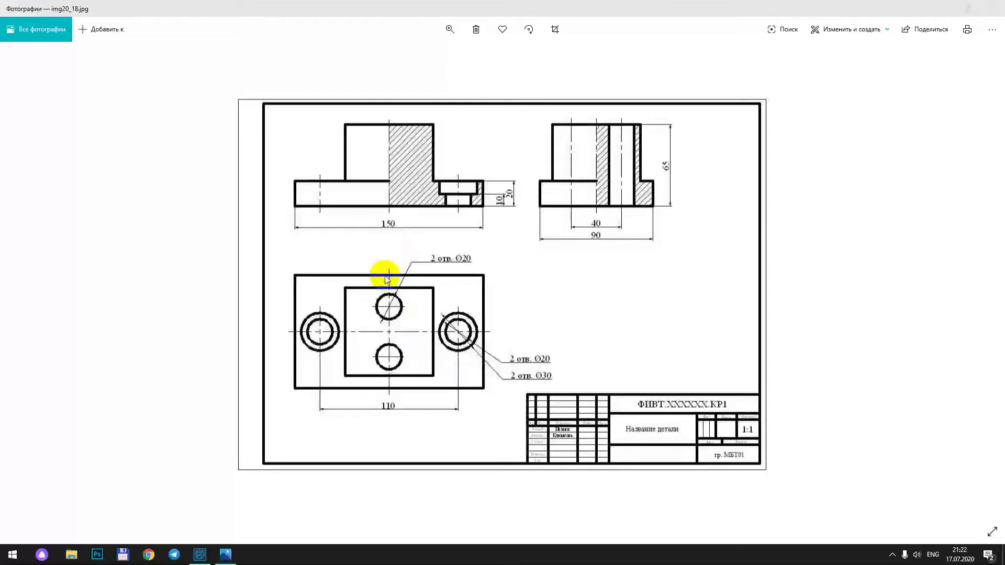
Step: Leave the Photos viewer and bring up the KOMPAS-3D start screen
left_click(199, 554)
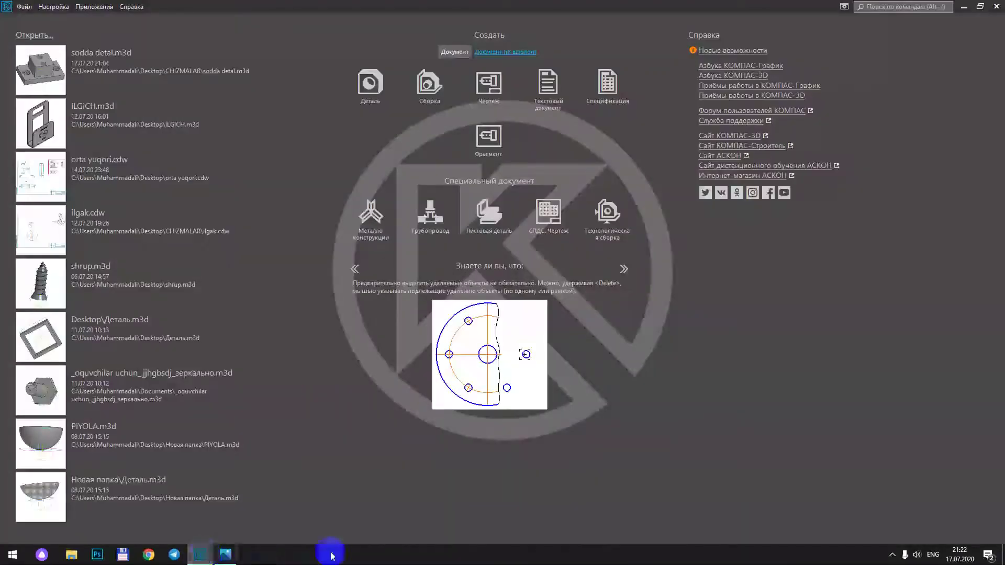
Step: Create a new blank drawing sheet and zoom and pan to fit the whole frame
left_click(486, 97)
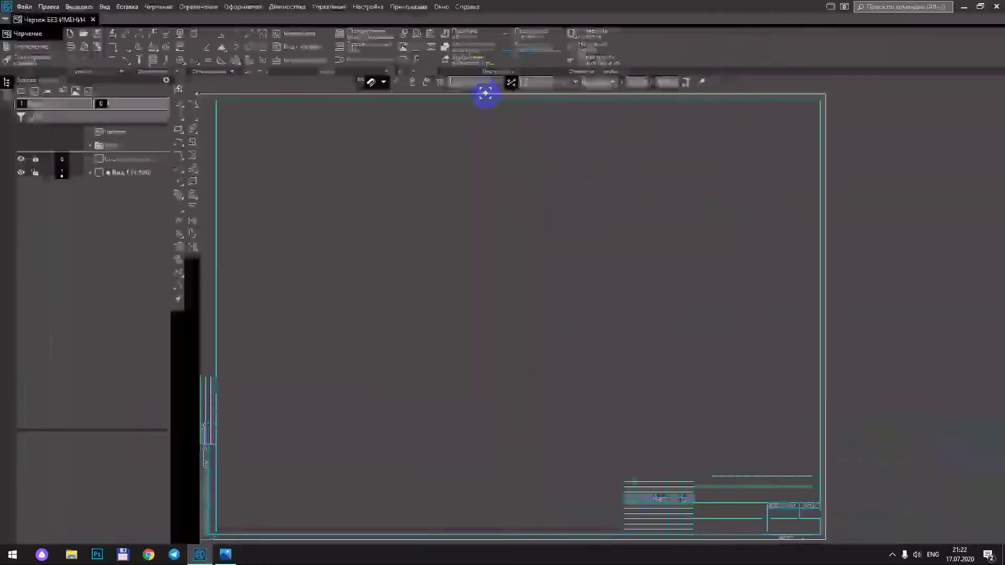
scroll(451, 195, "down", 2)
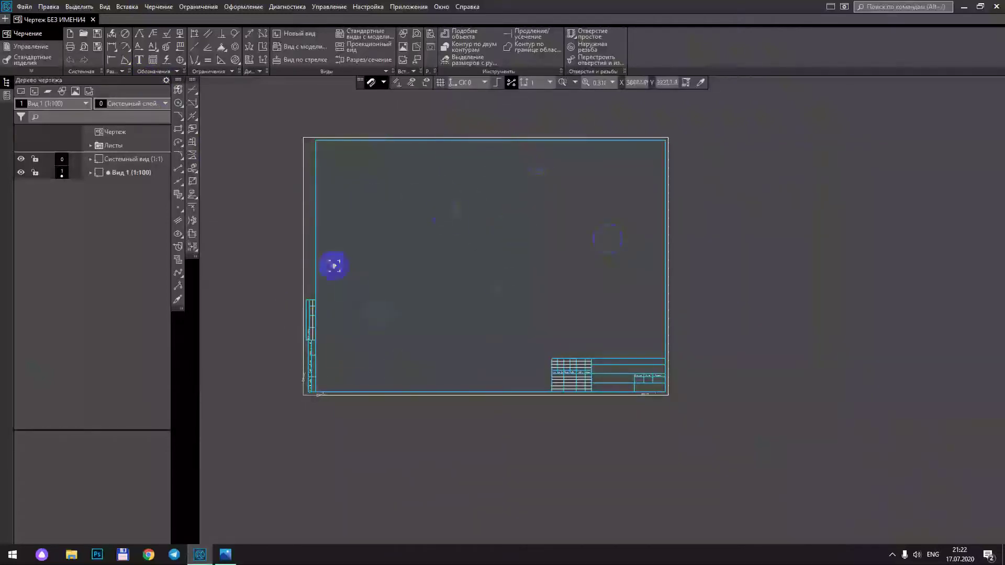
mouse_move(399, 220)
middle_mouse_down()
mouse_move(359, 258)
mouse_move(401, 261)
middle_mouse_up()
scroll(393, 262, "up", 2)
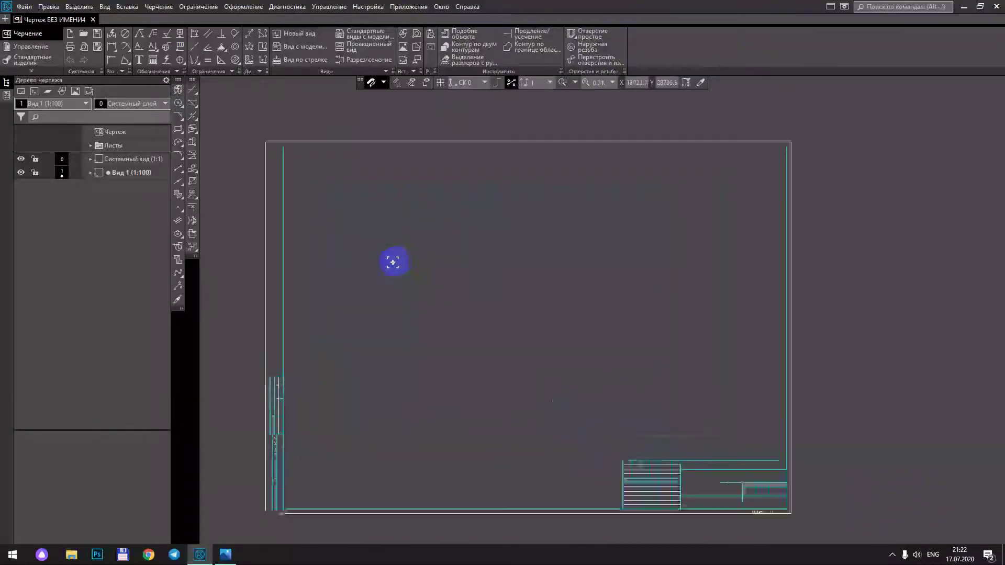
mouse_move(449, 272)
middle_mouse_down()
mouse_move(438, 238)
mouse_move(417, 222)
middle_mouse_up()
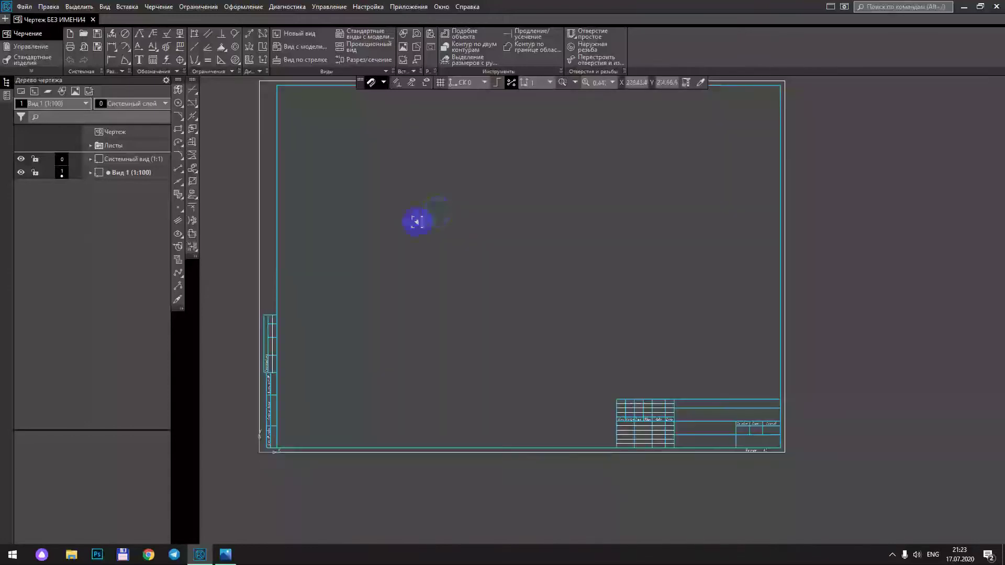
Step: Insert the reference picture img20_18 onto the drawing sheet
left_click(127, 7)
left_click(137, 138)
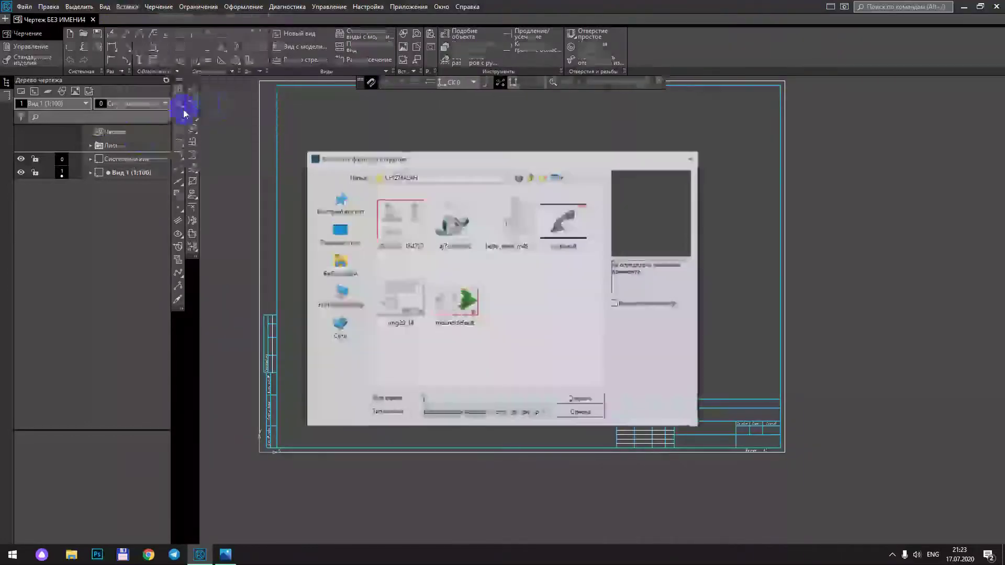
left_click(400, 296)
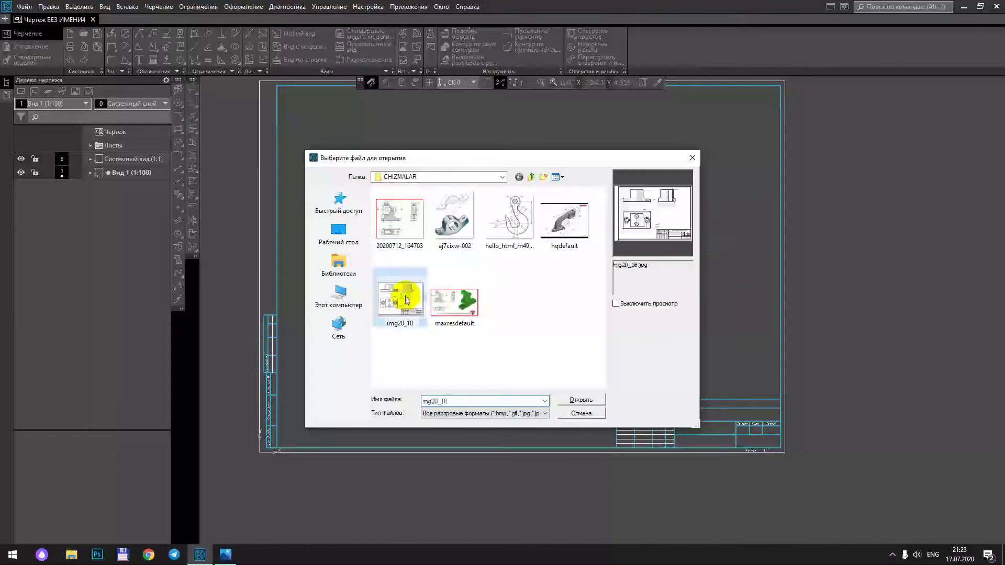
left_click(580, 400)
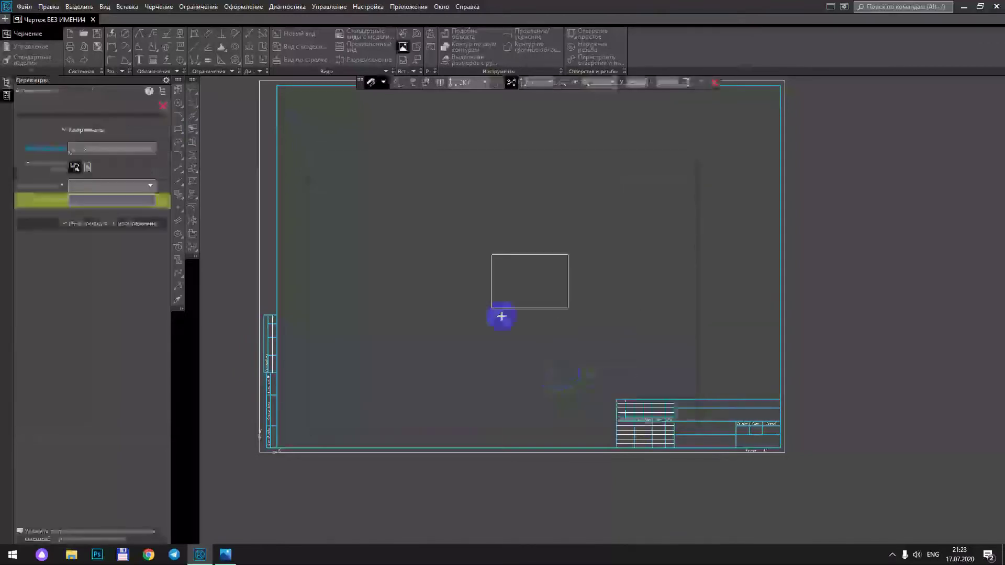
left_click(419, 241)
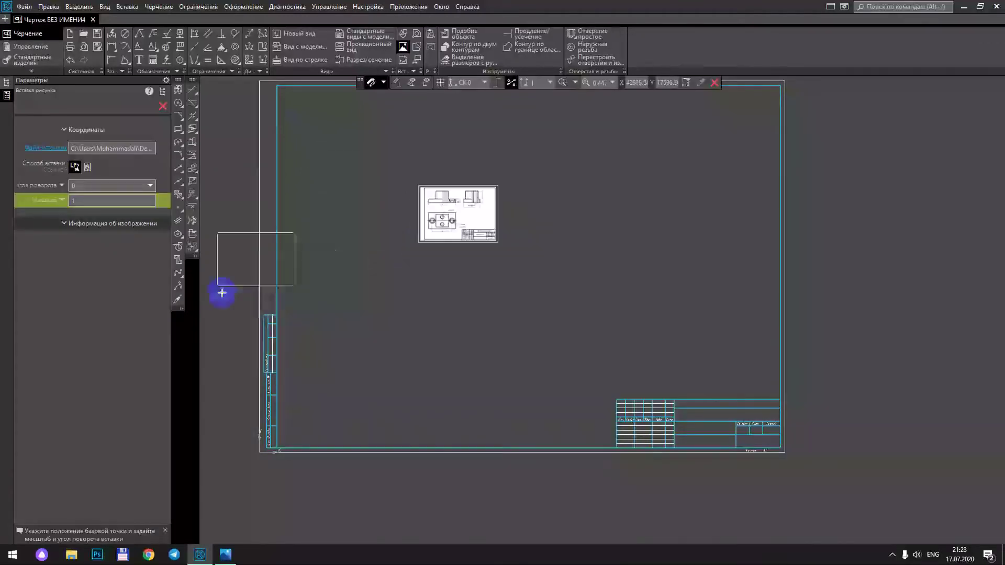
left_click(163, 106)
Step: Enlarge the picture and move it into the frame's upper-left area
left_click(449, 218)
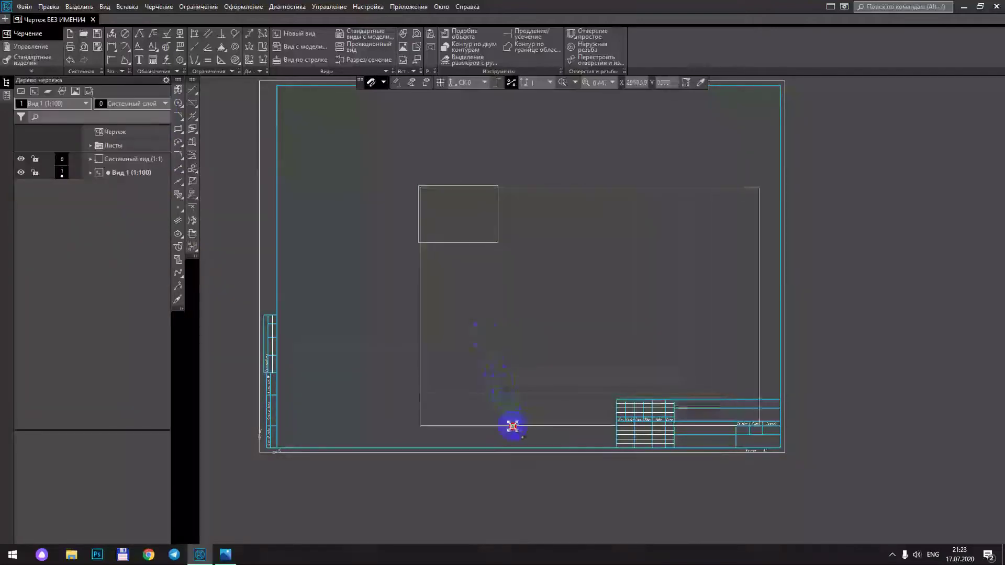
left_click_drag(465, 266, 511, 422)
left_click_drag(643, 315, 512, 229)
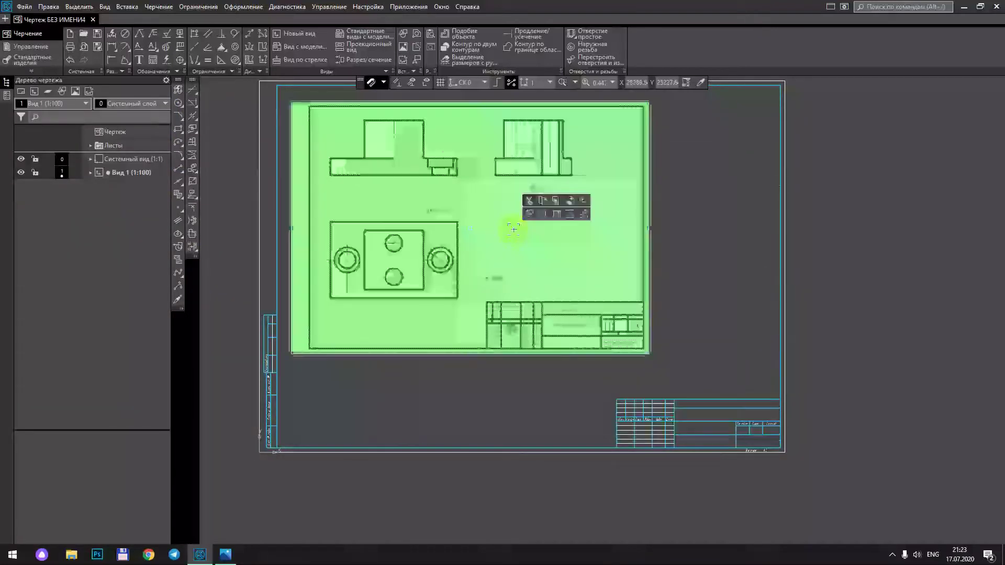
left_click(779, 236)
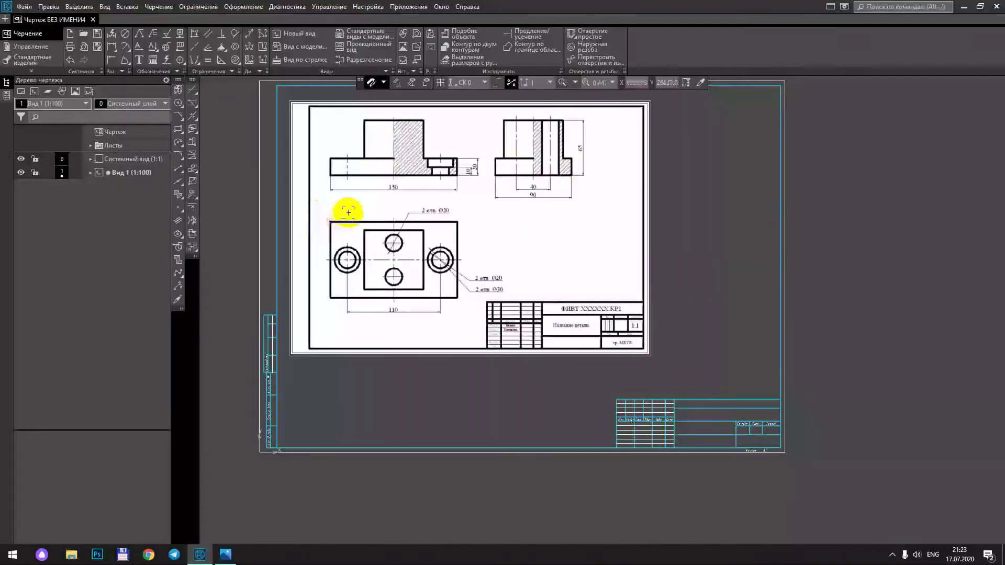
scroll(361, 173, "up", 2)
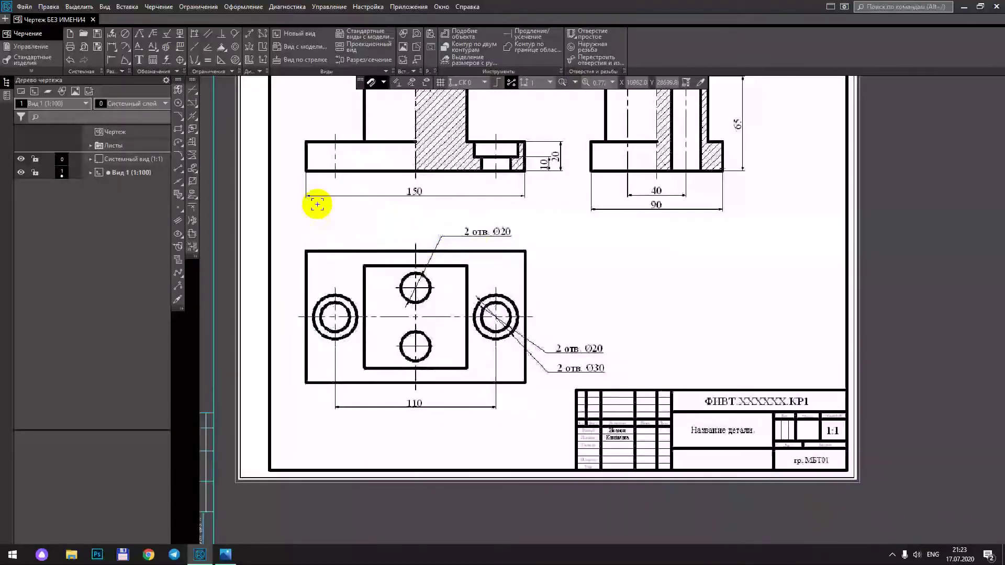
scroll(518, 222, "down", 2)
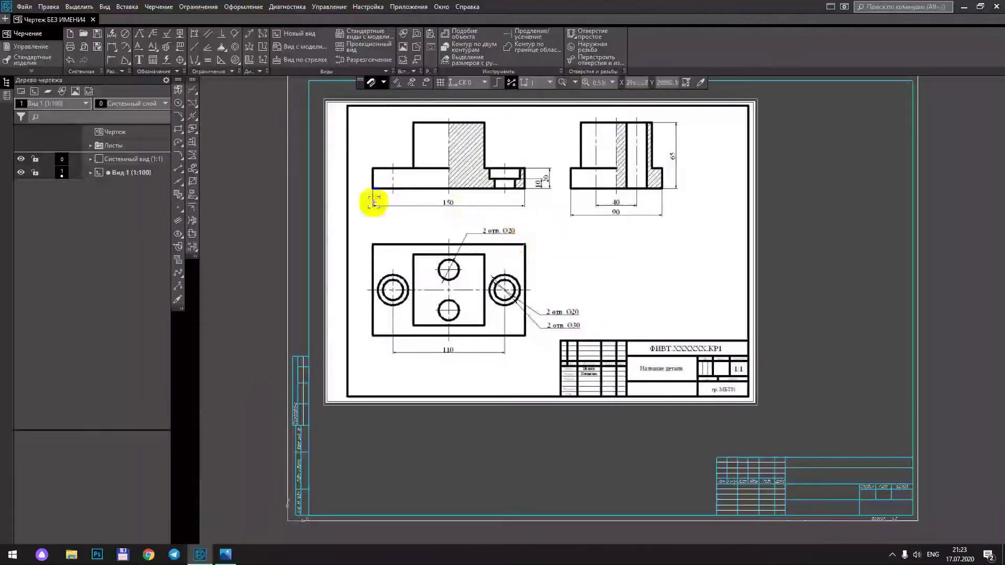
left_click(35, 22)
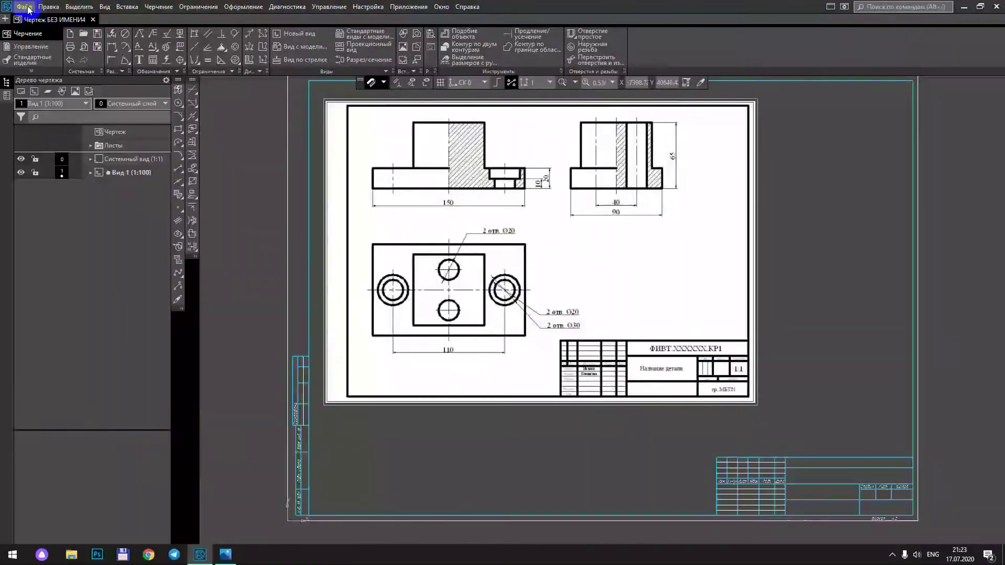
Step: Create a new 3D part (Деталь) document from the New Document dialog
left_click(120, 21)
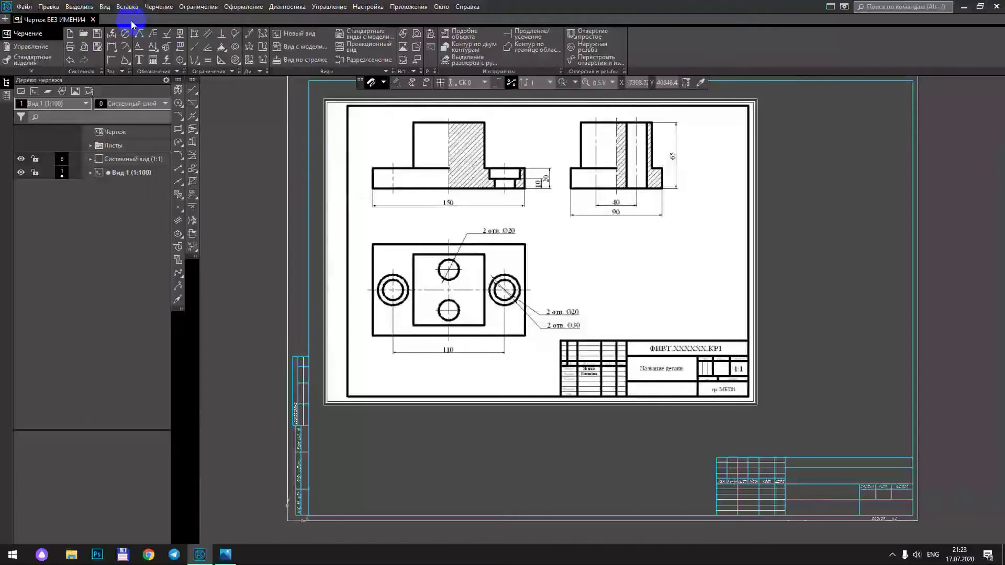
double_click(131, 23)
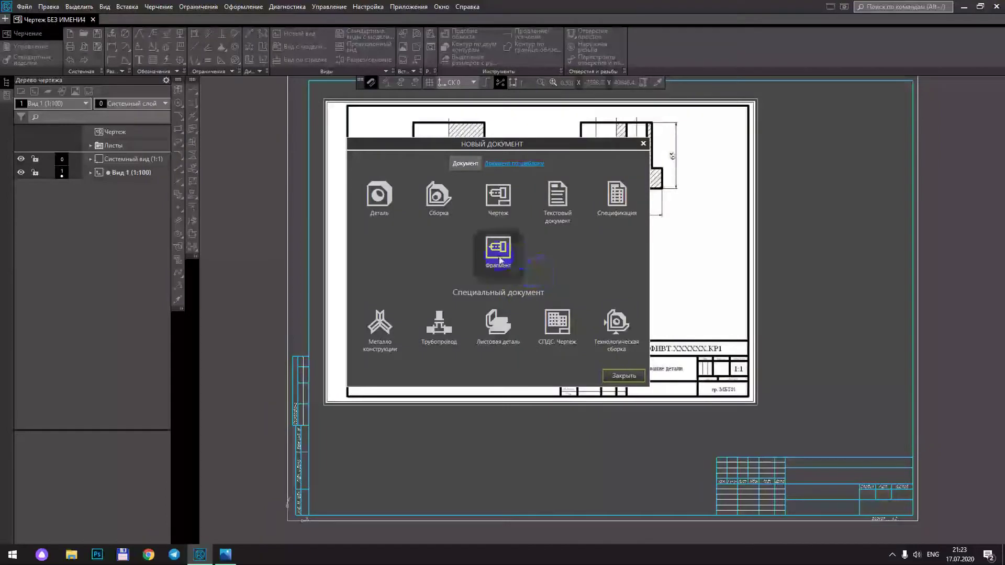
double_click(378, 196)
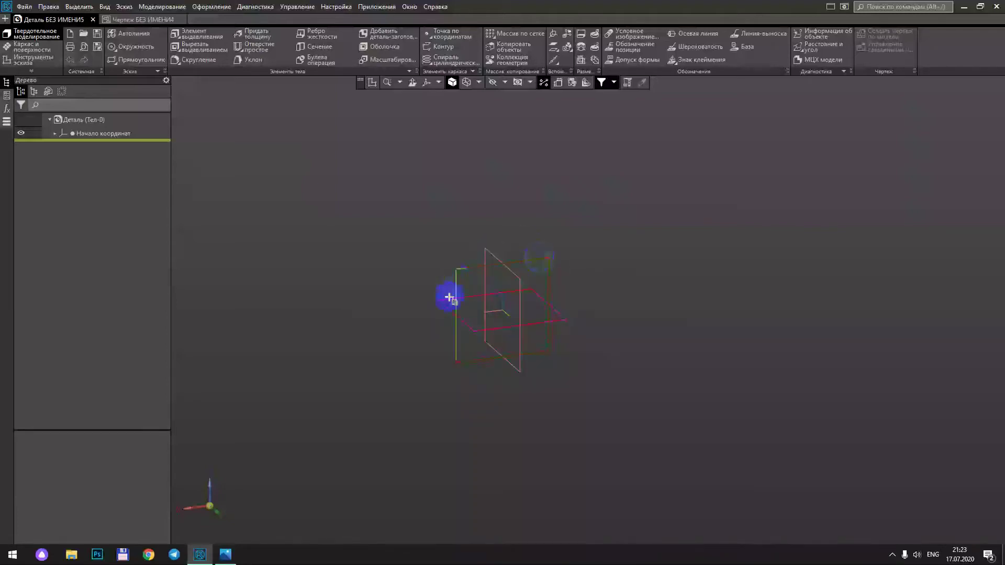
scroll(483, 304, "up", 5)
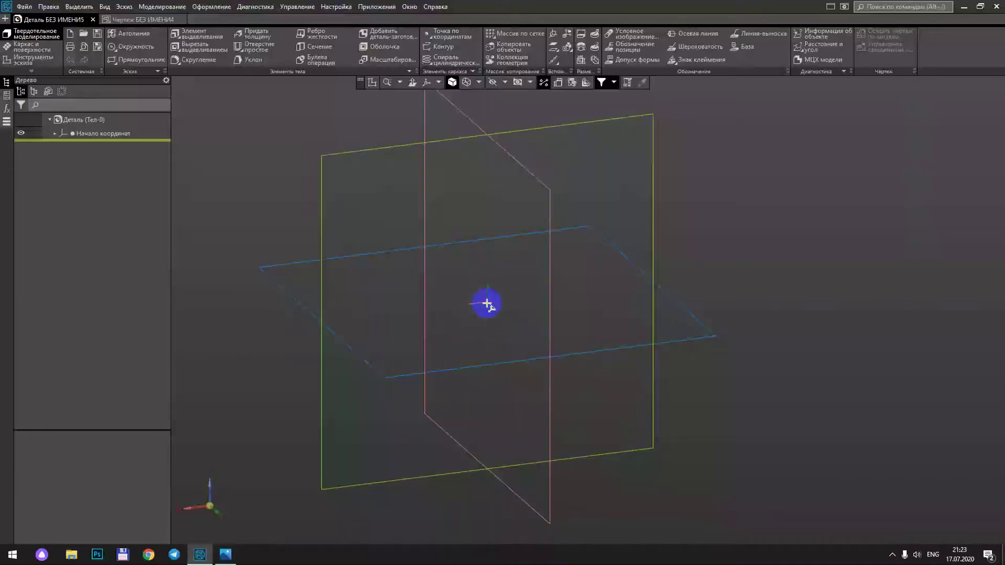
scroll(487, 303, "down", 3)
scroll(428, 298, "down", 4)
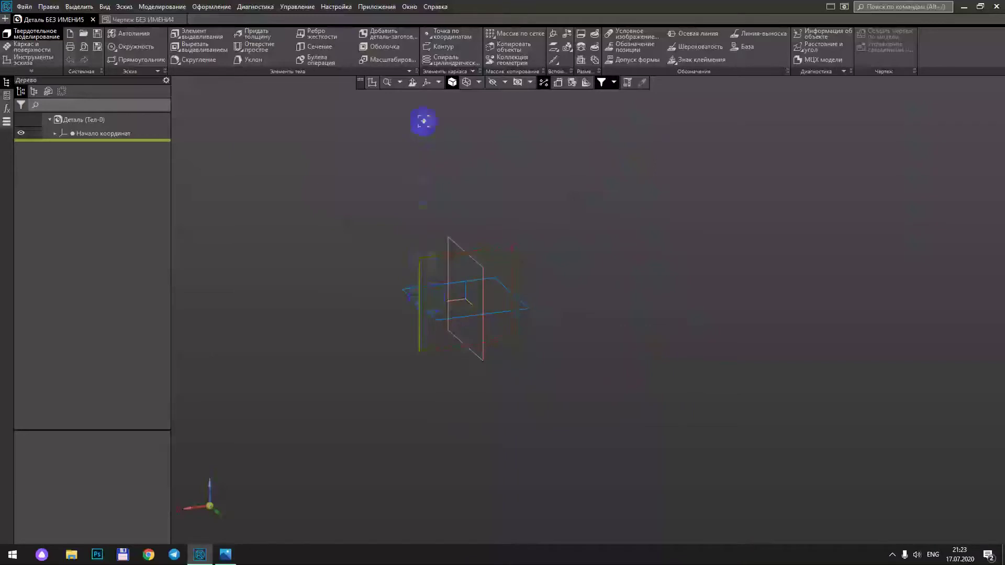
left_click(426, 84)
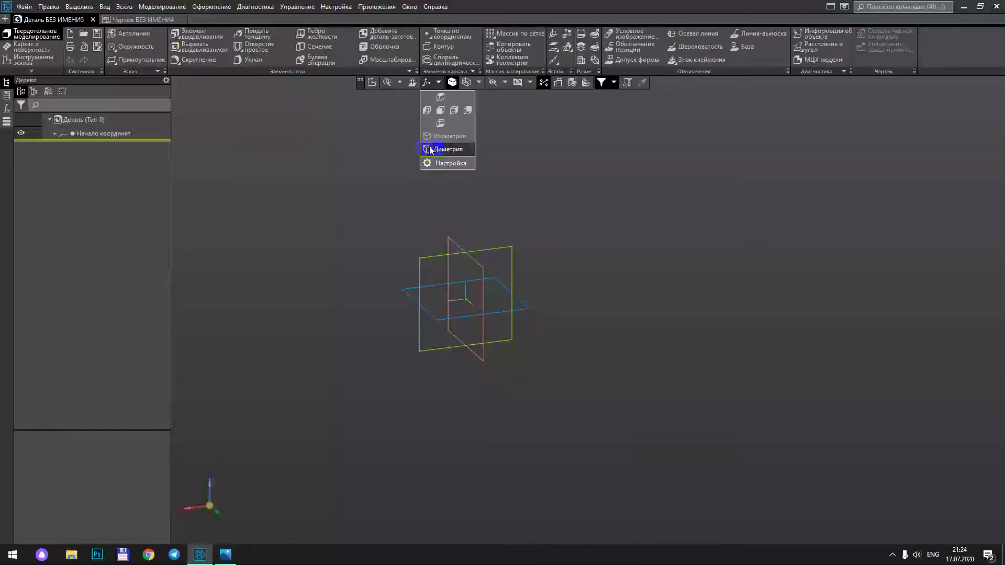
left_click(348, 180)
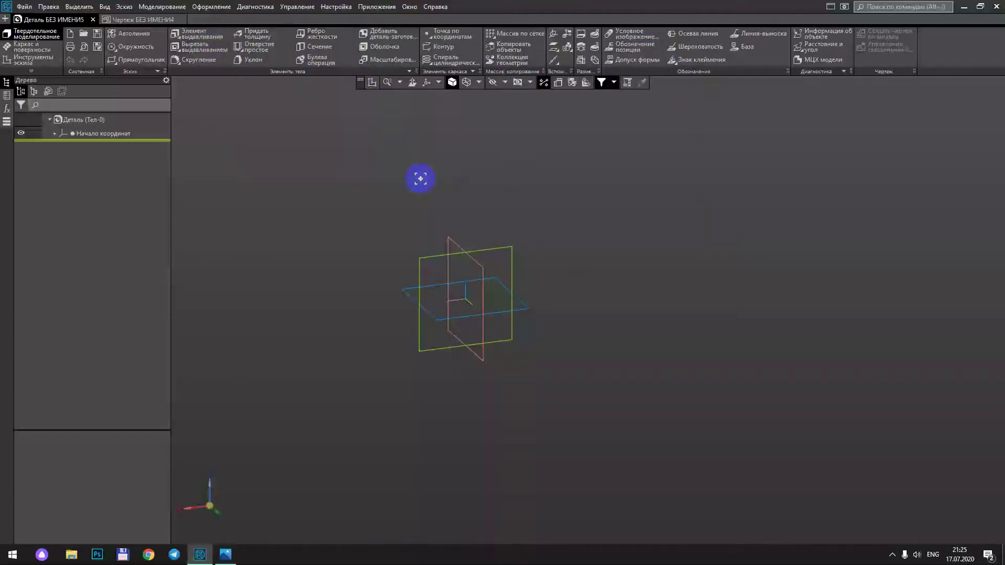
scroll(508, 311, "up", 3)
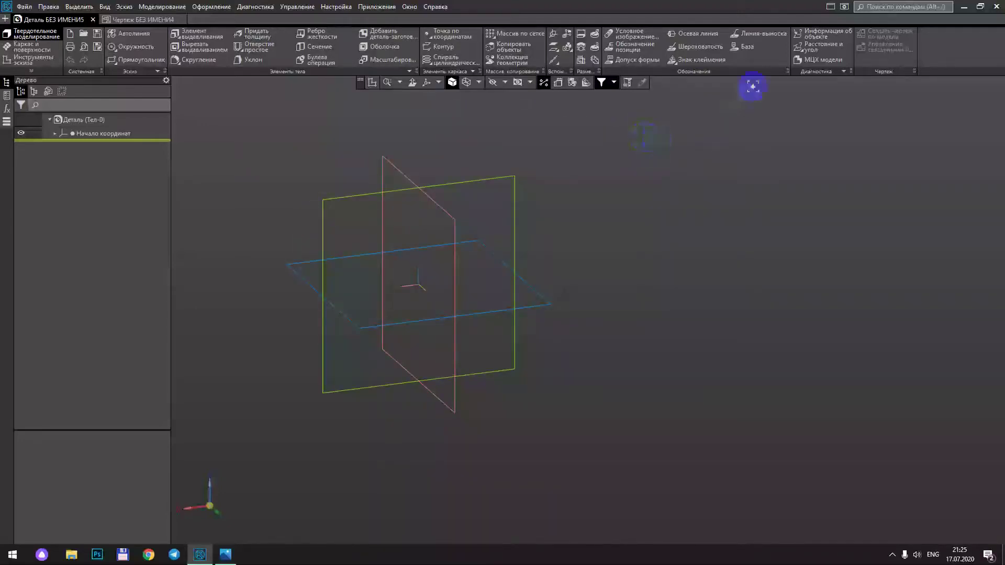
Step: Start Sketch:1 on the XY plane, then switch back to the reference drawing
mouse_move(790, 56)
left_mouse_down()
mouse_move(598, 70)
mouse_move(585, 81)
left_mouse_up()
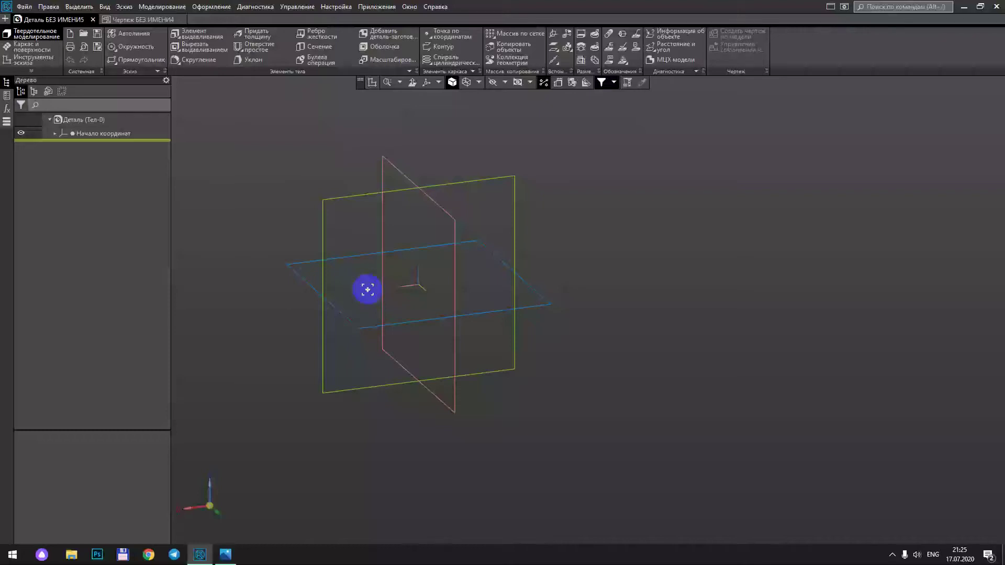
left_click(346, 319)
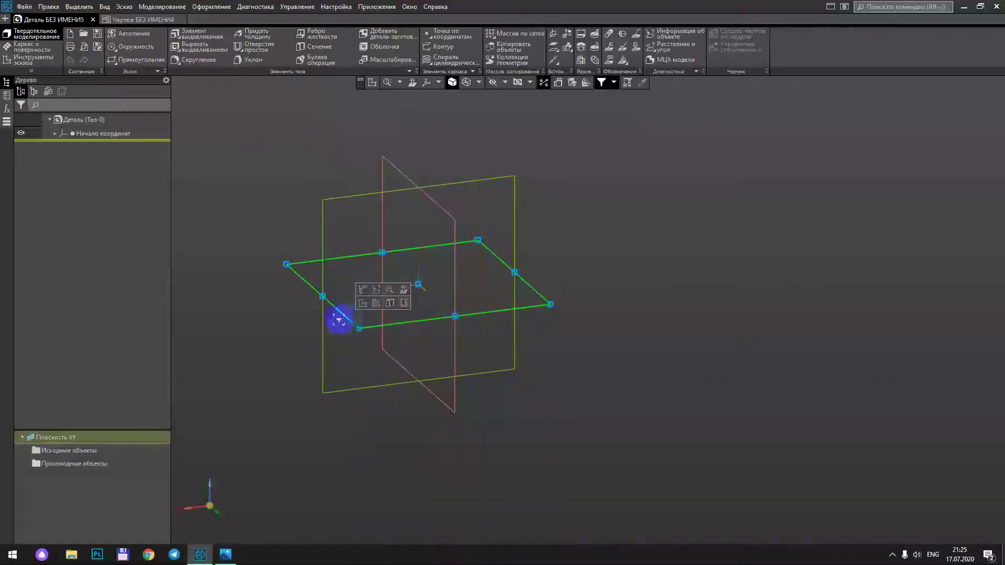
left_click(363, 329)
left_click(371, 84)
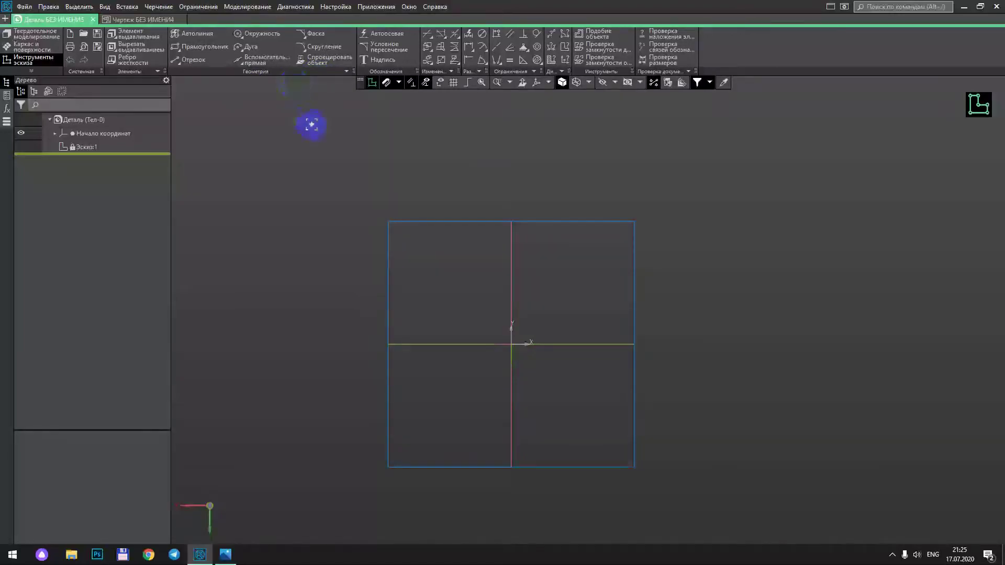
key("ctrl+Tab")
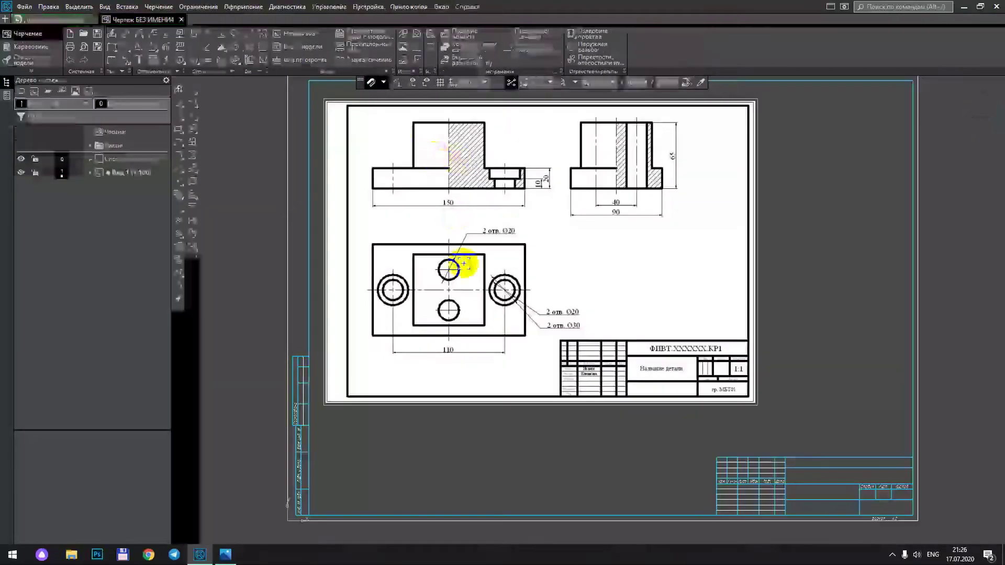
Step: Zoom and shift the drawing sheet, then return to the part's empty Sketch:1
scroll(448, 264, "up", 1)
scroll(449, 264, "up", 3)
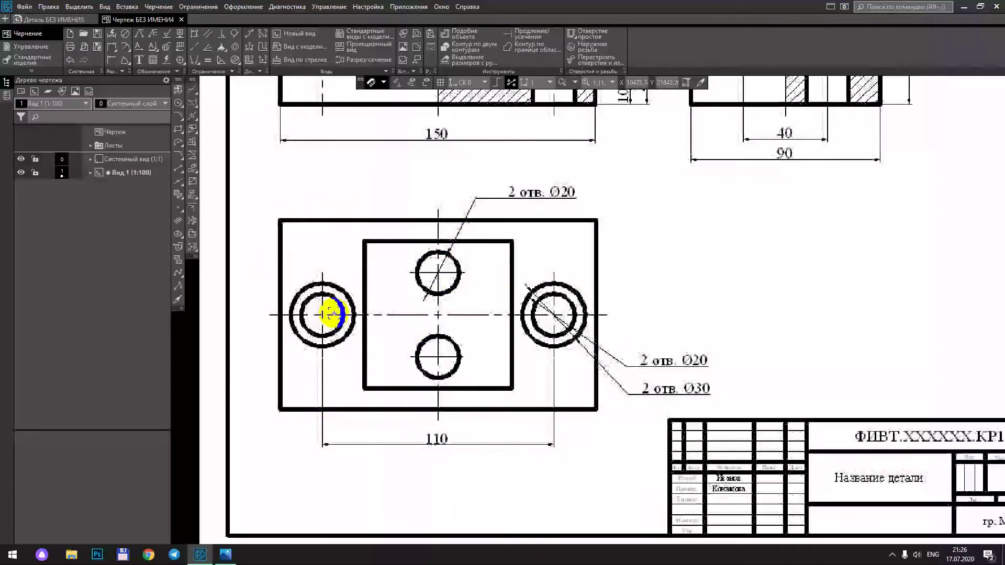
scroll(366, 282, "down", 3)
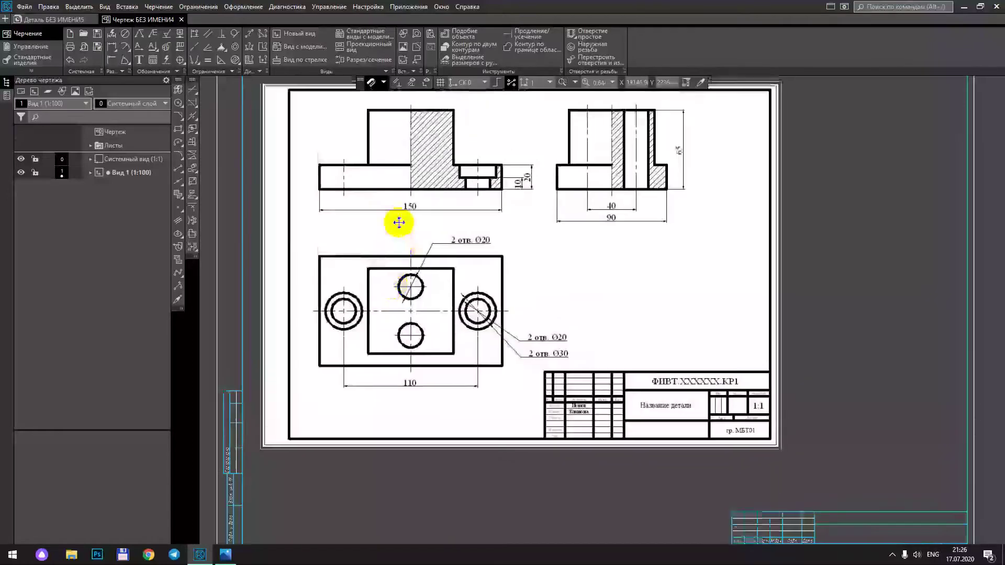
middle_click_drag(399, 223, 426, 285)
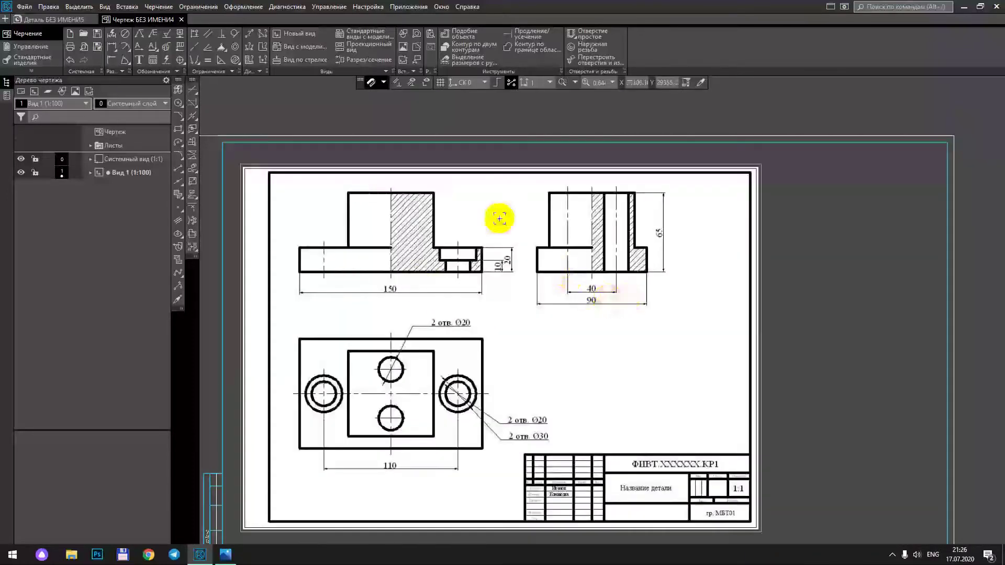
left_click(53, 19)
middle_click_drag(553, 307, 415, 282)
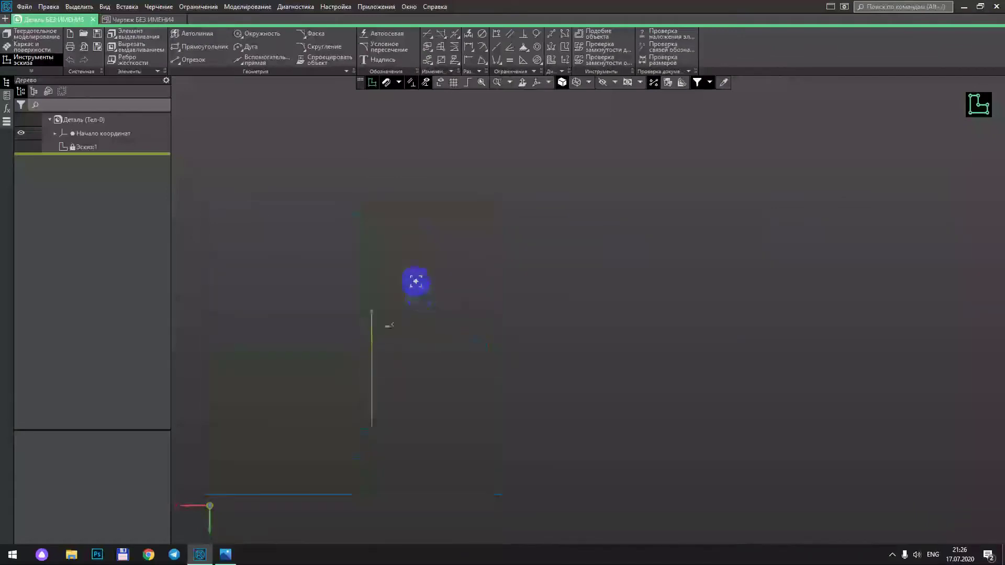
Step: Draw a rectangle 150 wide and 90 high with its corner at the sketch origin
middle_click_drag(417, 287, 455, 287)
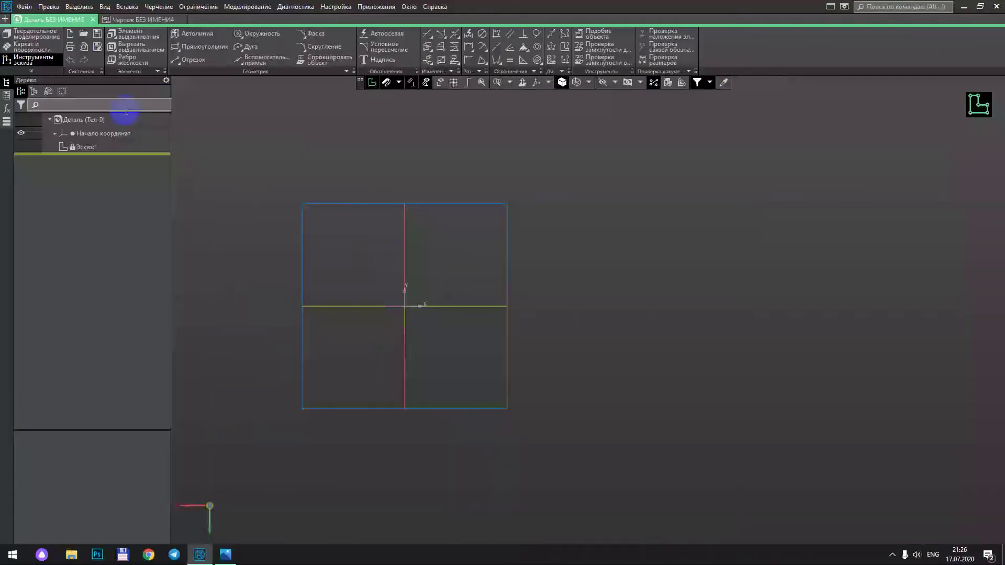
left_click(185, 47)
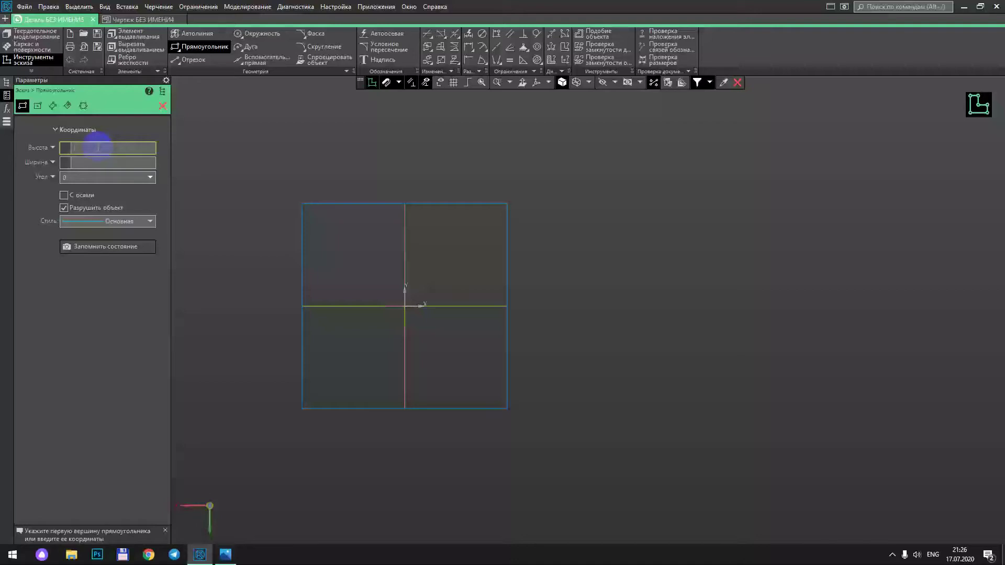
left_click(126, 20)
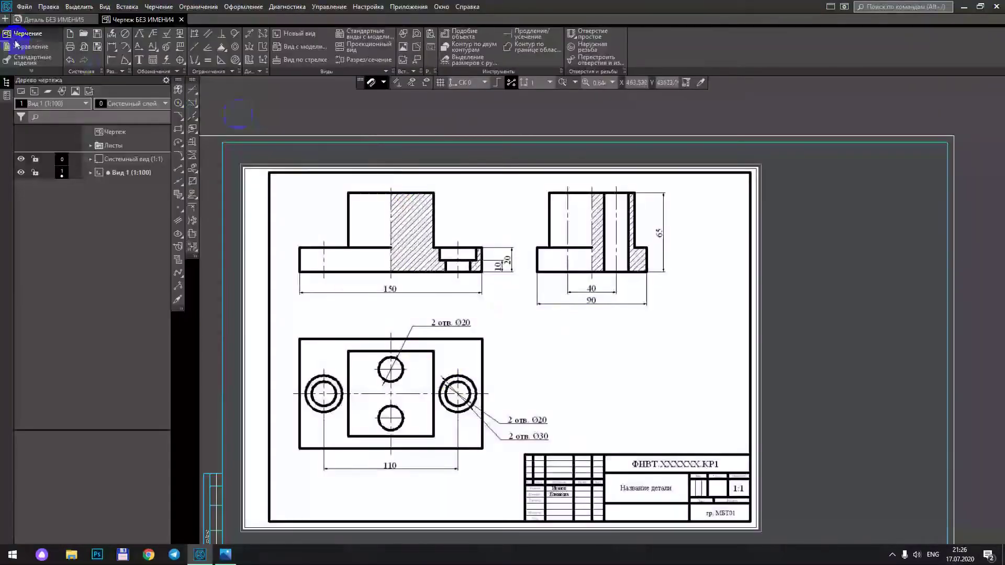
left_click(62, 20)
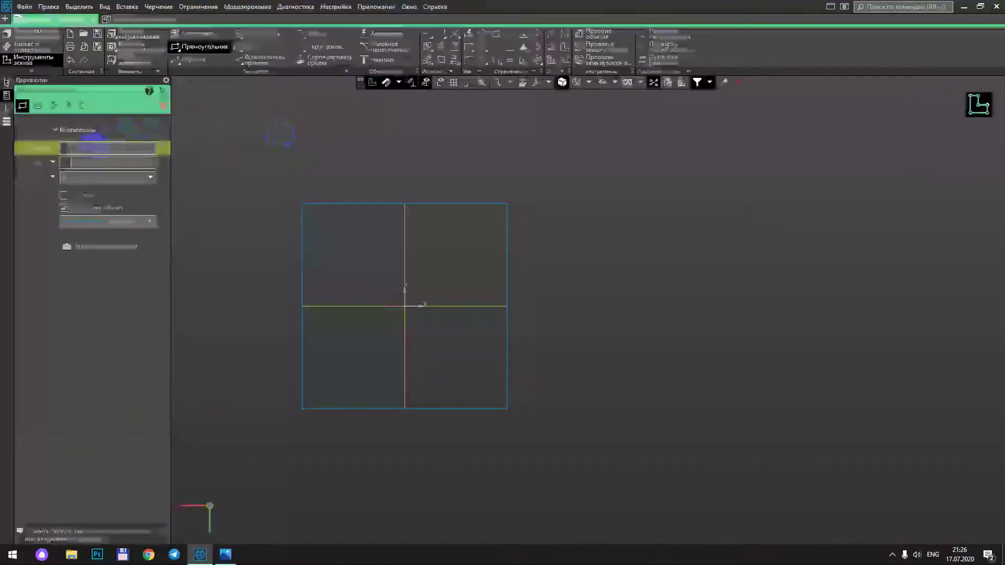
left_click(93, 147)
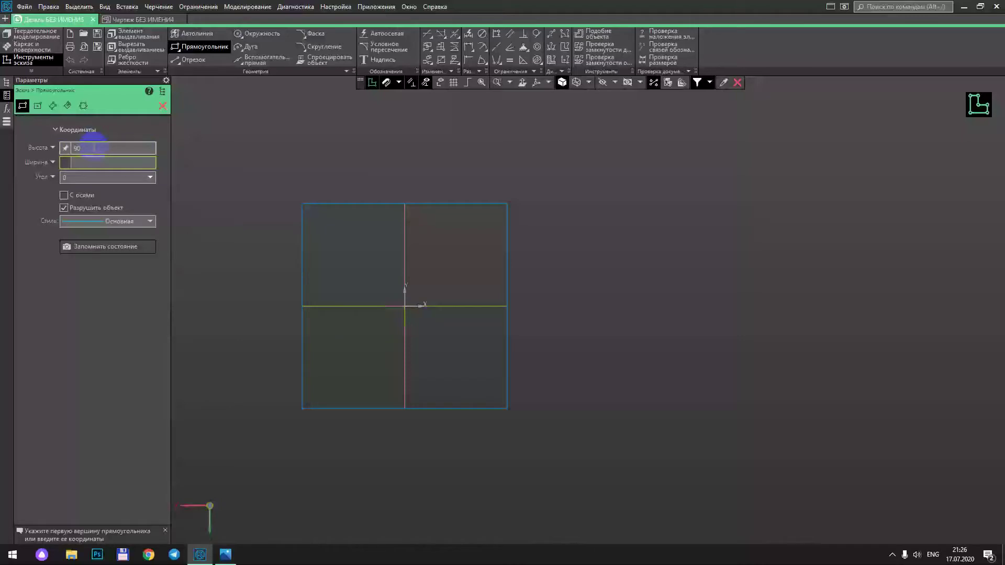
type("150")
key("Return")
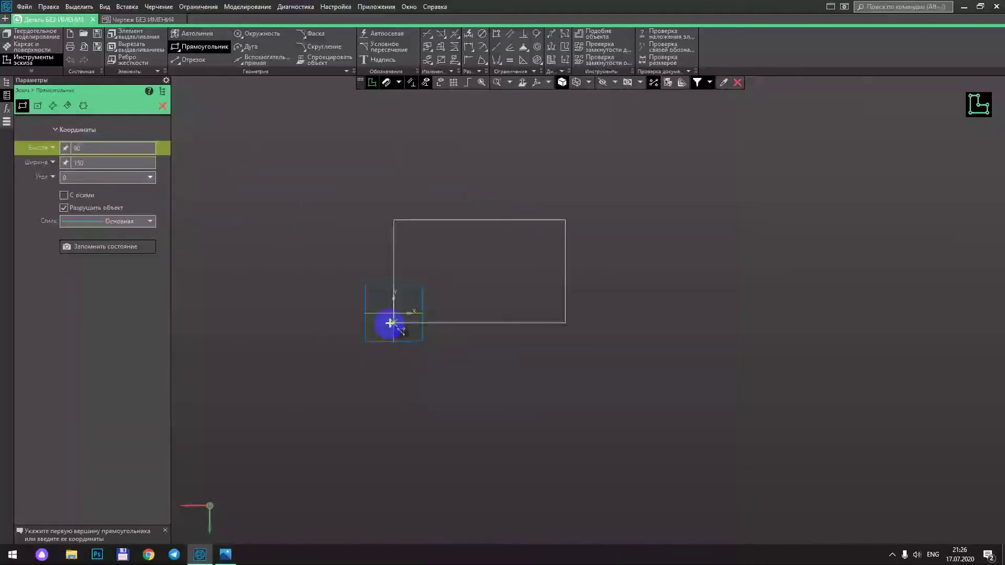
left_click(382, 341)
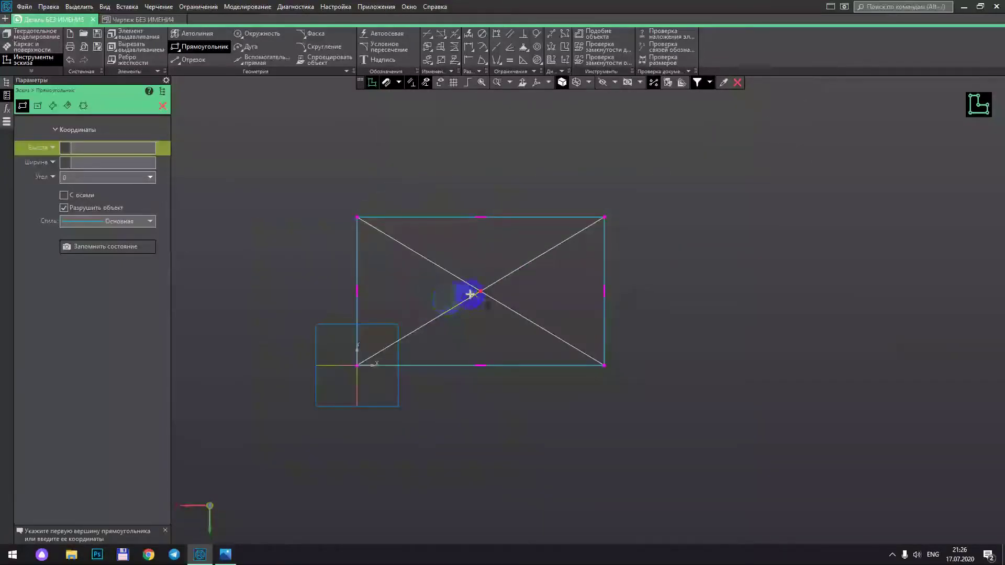
left_click(163, 109)
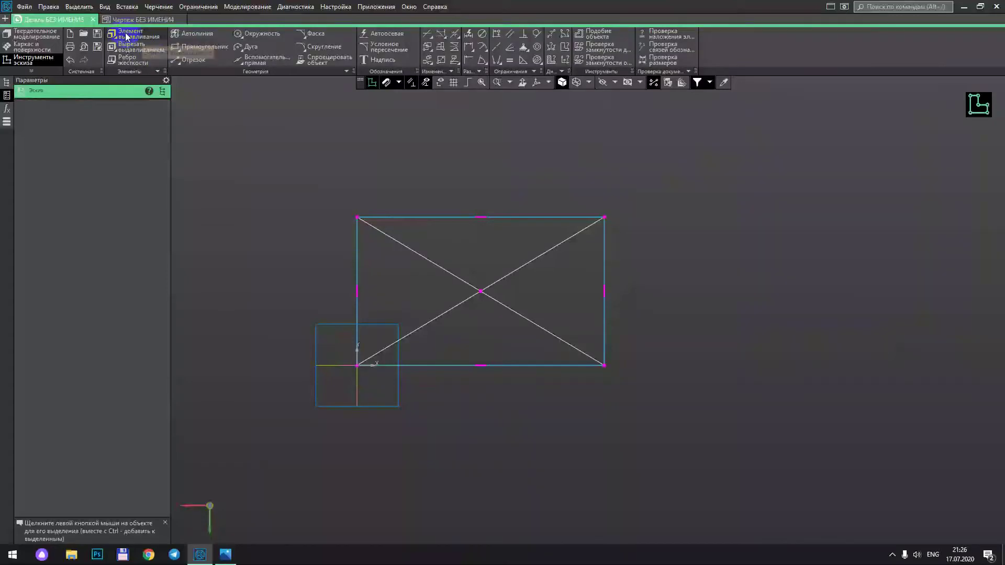
Step: Start extruding Sketch:1 and orbit the preview to view the box
left_click(125, 32)
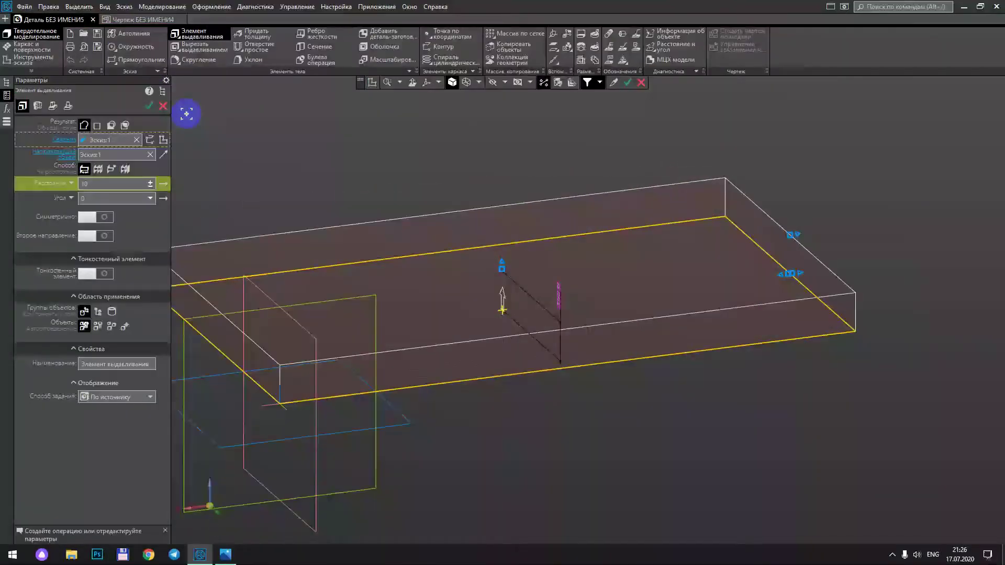
scroll(209, 131, "down", 5)
middle_click_drag(287, 146, 332, 268)
scroll(316, 285, "up", 2)
scroll(309, 298, "up", 2)
mouse_move(357, 236)
middle_mouse_down()
mouse_move(390, 231)
mouse_move(359, 231)
mouse_move(354, 255)
middle_mouse_up()
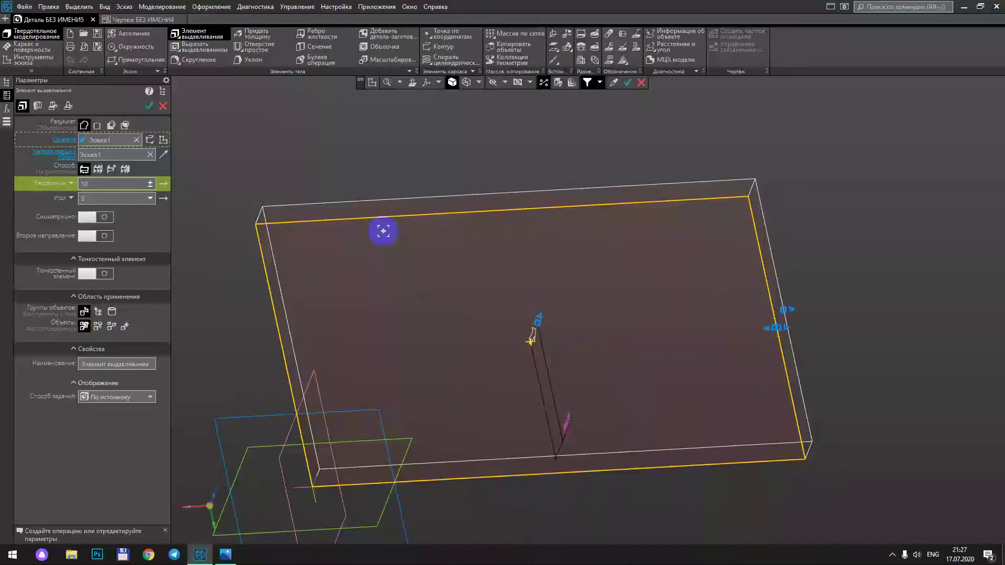
scroll(383, 230, "down", 2)
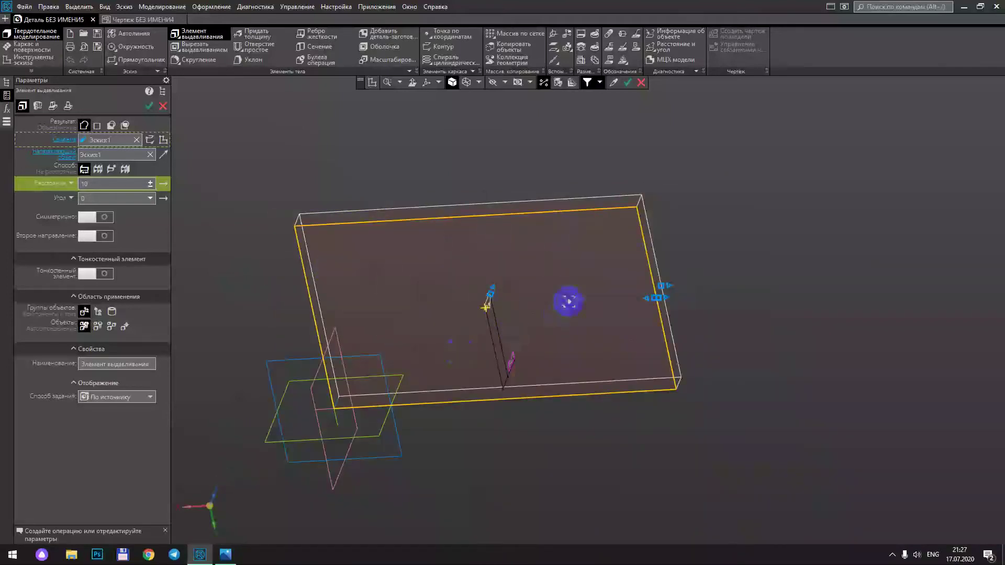
mouse_move(782, 269)
middle_mouse_down()
mouse_move(787, 231)
mouse_move(762, 230)
mouse_move(758, 252)
mouse_move(773, 245)
middle_mouse_up()
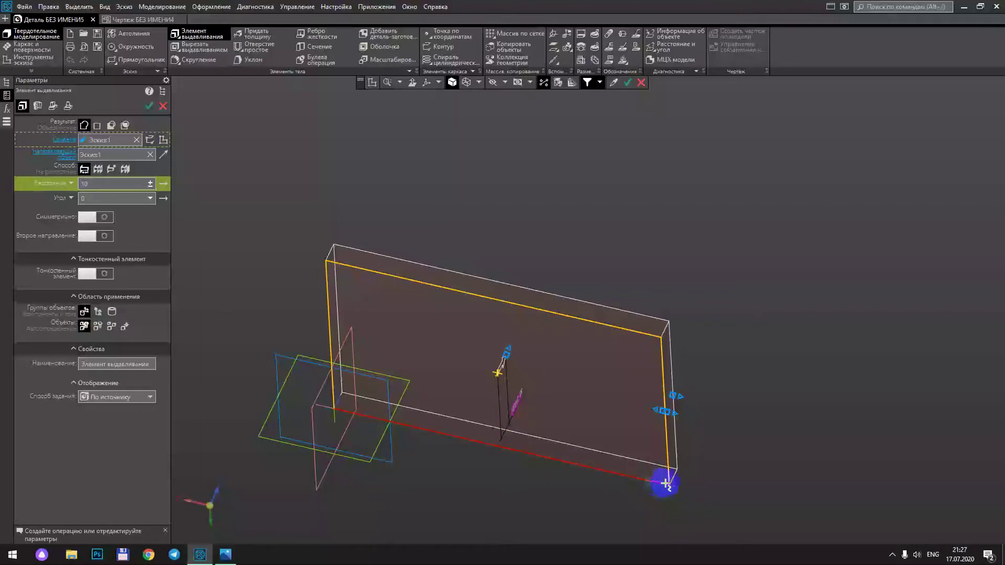
Step: Select the box's left edge, view it dimetrically, and compare against the reference drawing
left_click(328, 360)
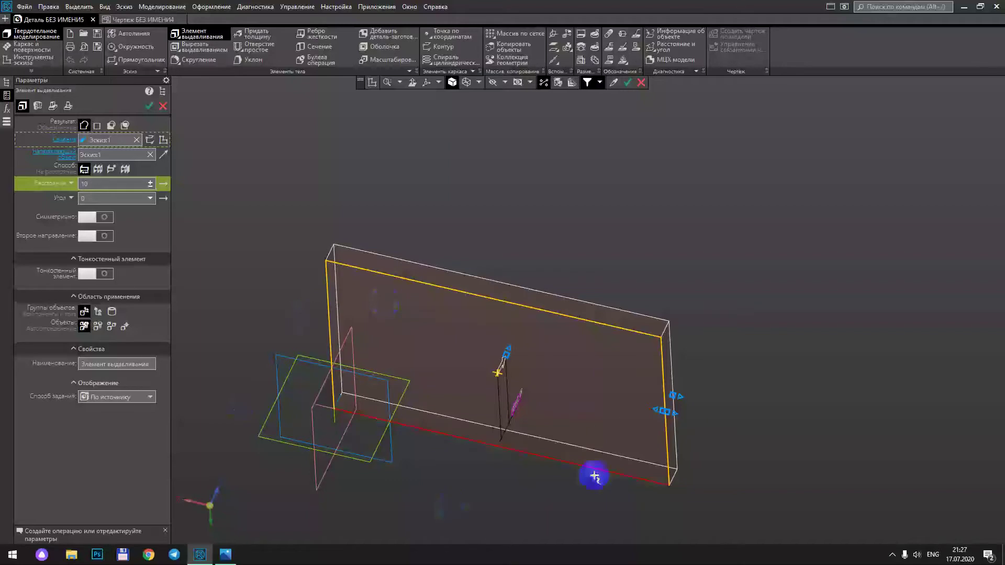
middle_click_drag(539, 233, 681, 163, "shift")
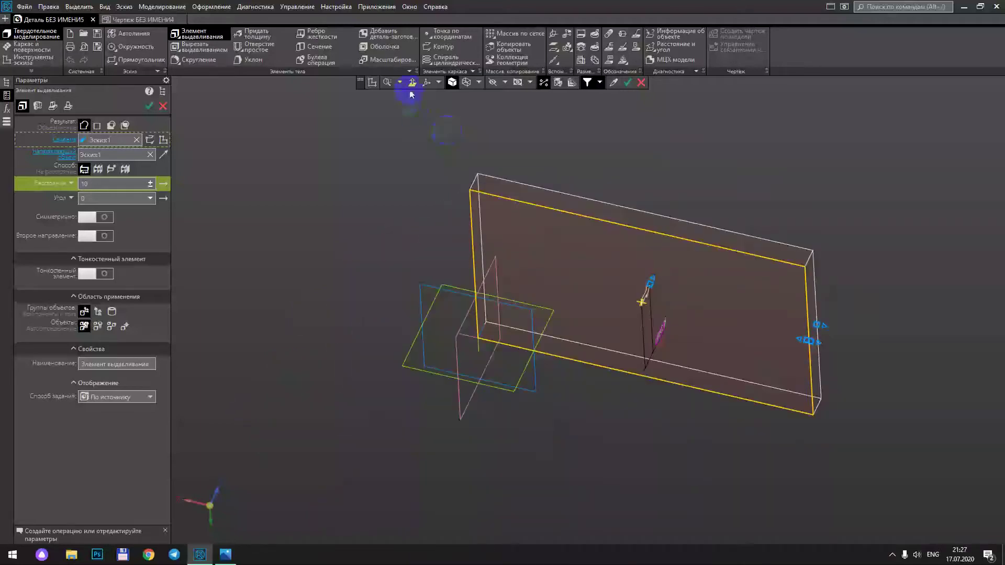
left_click(425, 83)
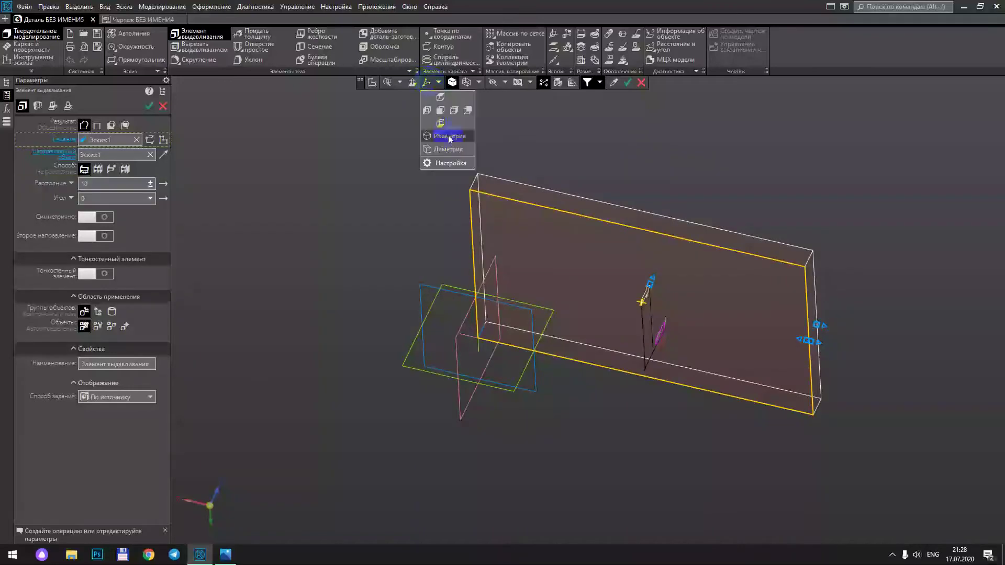
left_click(443, 150)
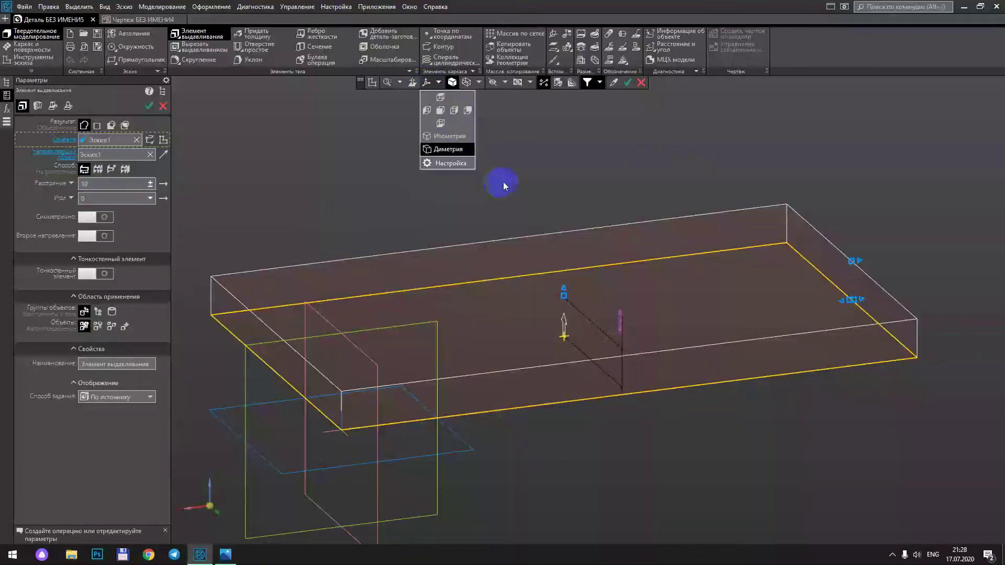
mouse_move(514, 192)
middle_mouse_down()
mouse_move(588, 135)
mouse_move(602, 153)
mouse_move(579, 131)
mouse_move(567, 134)
mouse_move(579, 144)
middle_mouse_up()
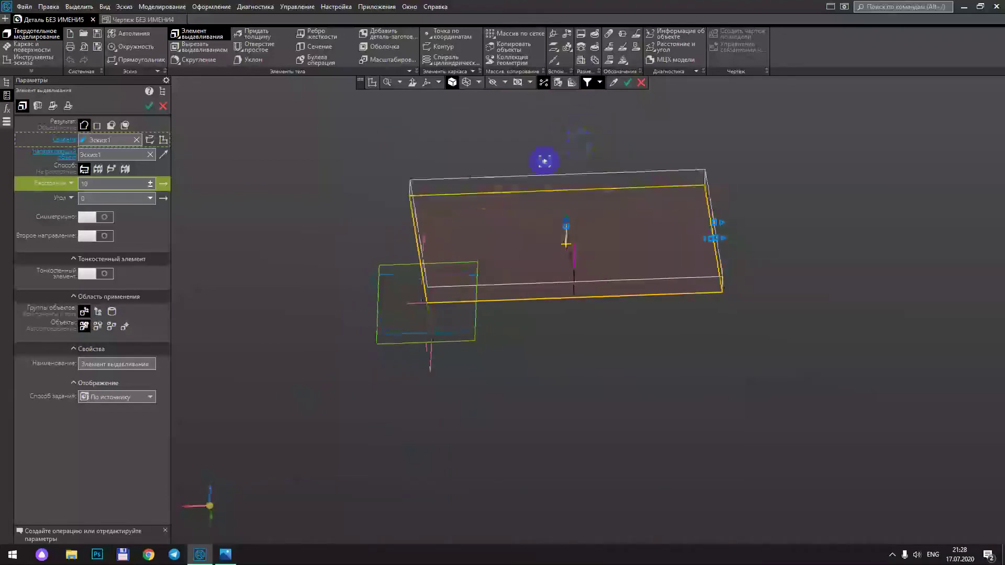
left_click(139, 20)
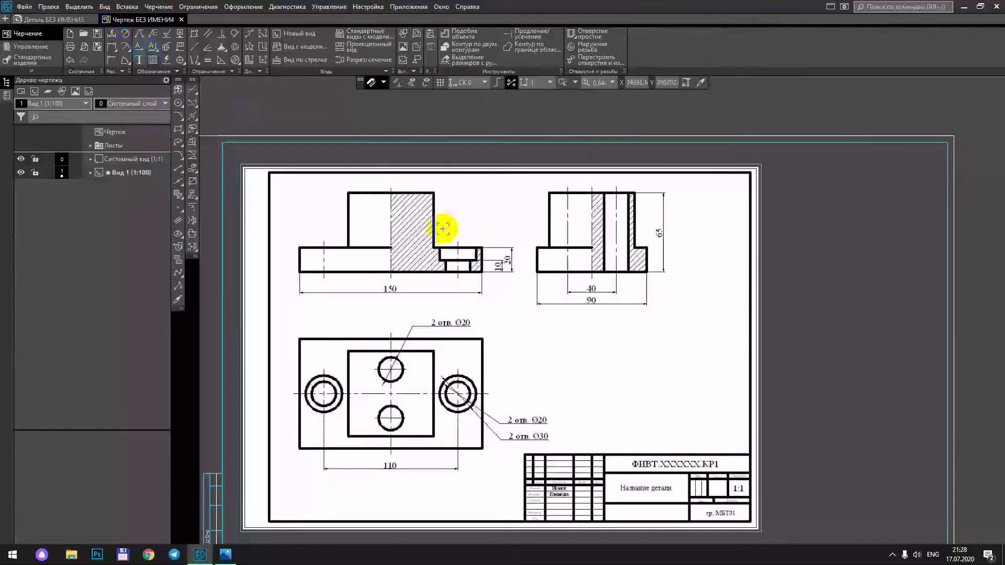
left_click(56, 20)
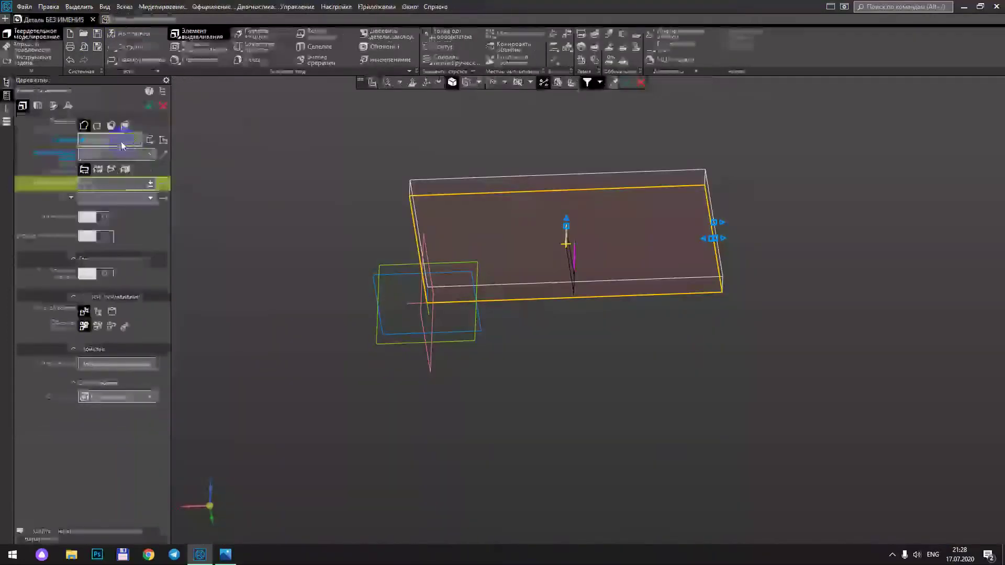
left_click(124, 183)
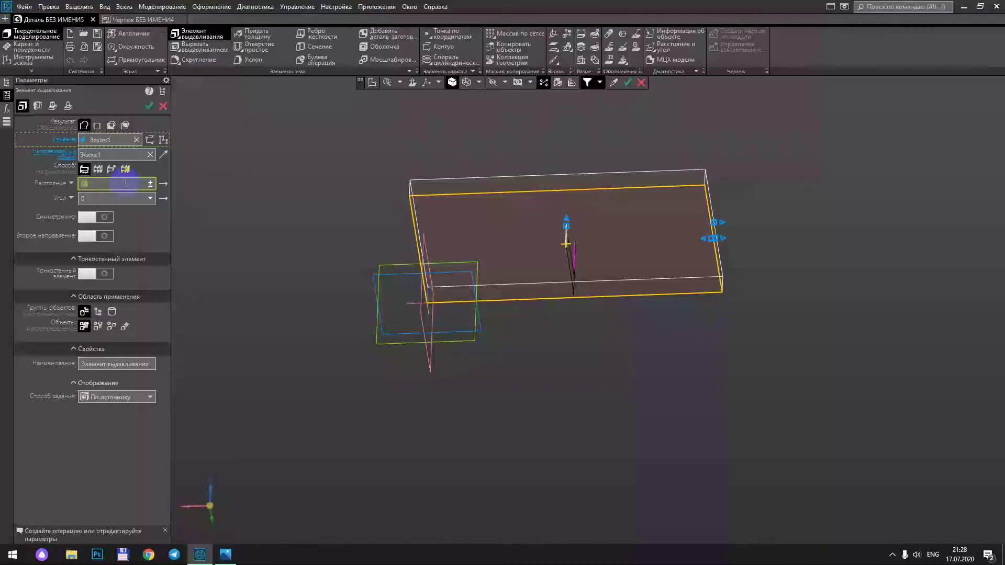
mouse_move(358, 252)
middle_mouse_down()
mouse_move(378, 233)
mouse_move(408, 233)
mouse_move(391, 261)
middle_mouse_up()
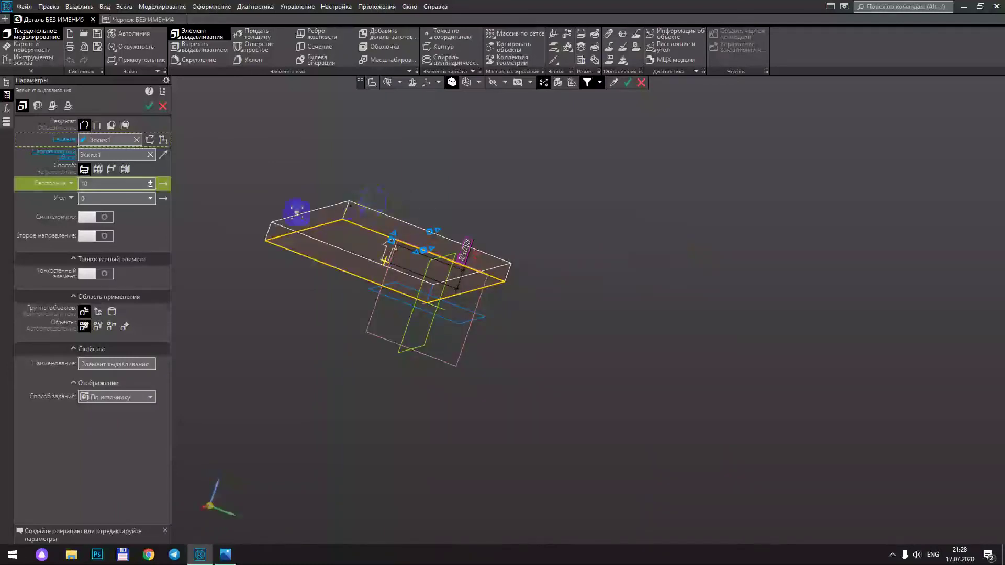
Step: Try second-direction and symmetric options, then extrude one way 20 mm and create the solid
left_click(87, 238)
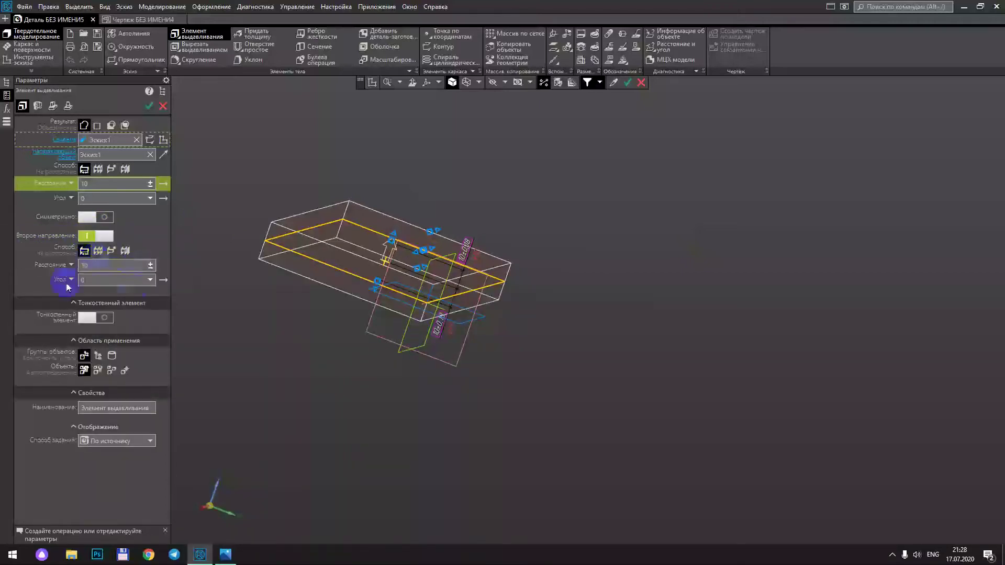
left_click(105, 316)
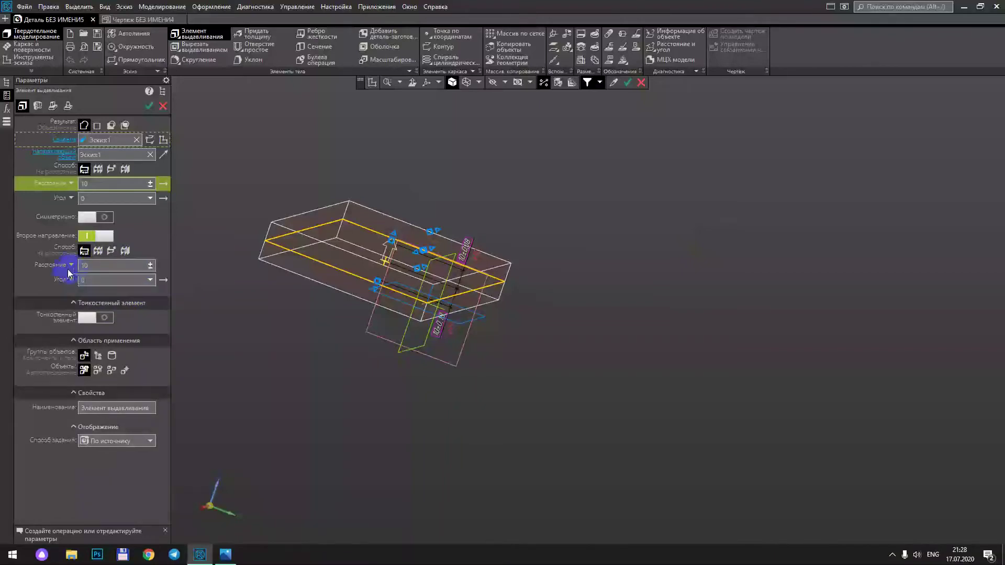
left_click(80, 236)
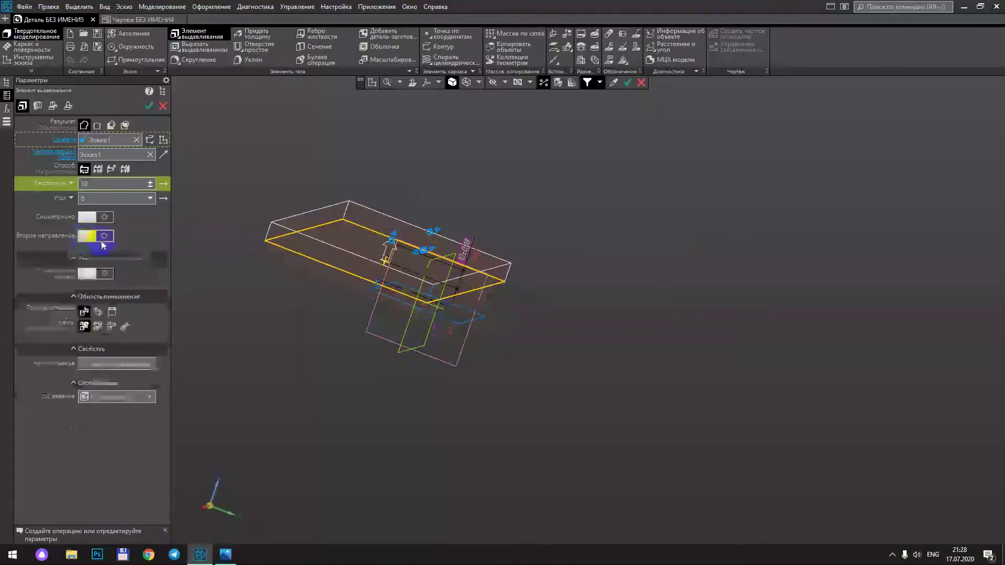
left_click(93, 218)
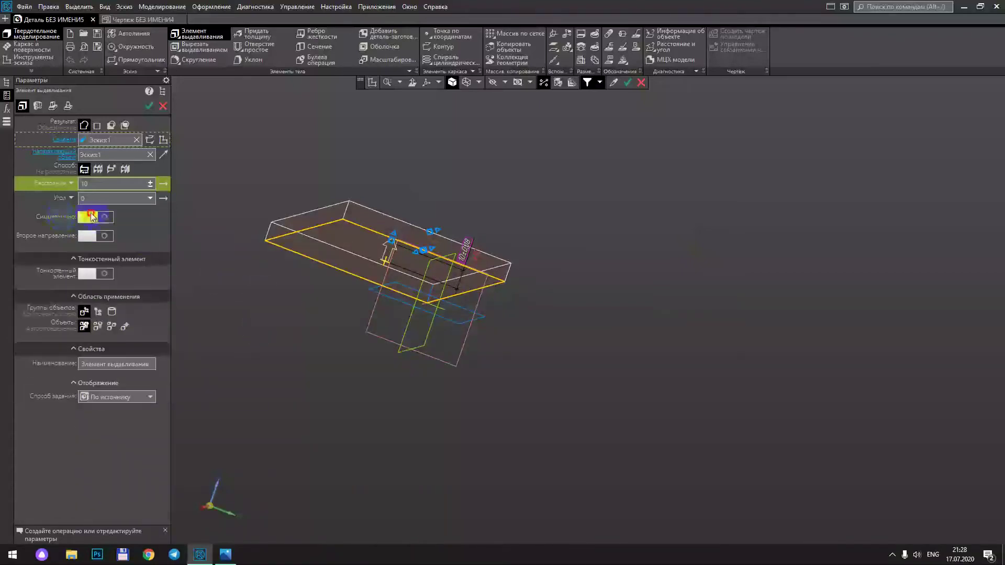
left_click(438, 277)
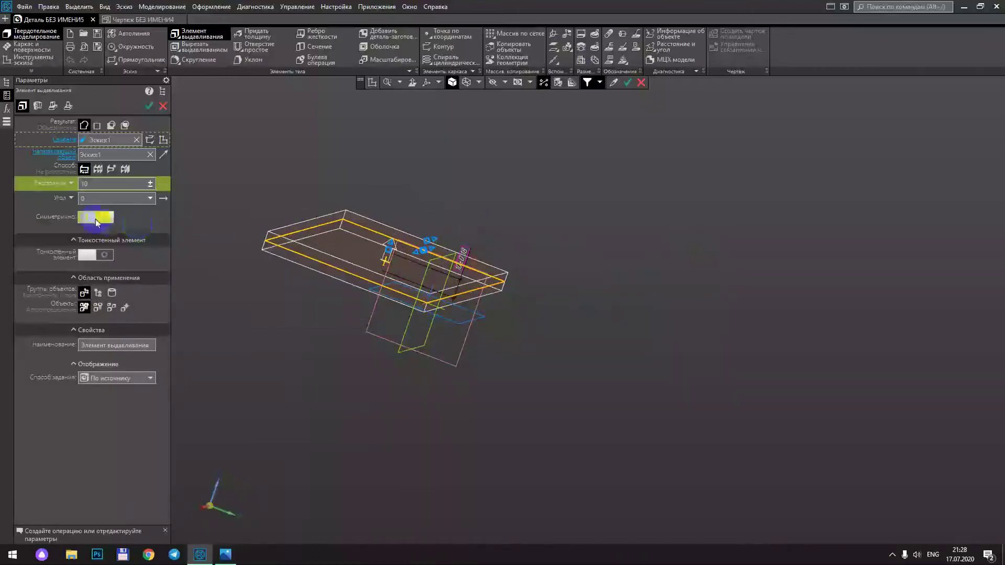
left_click(95, 217)
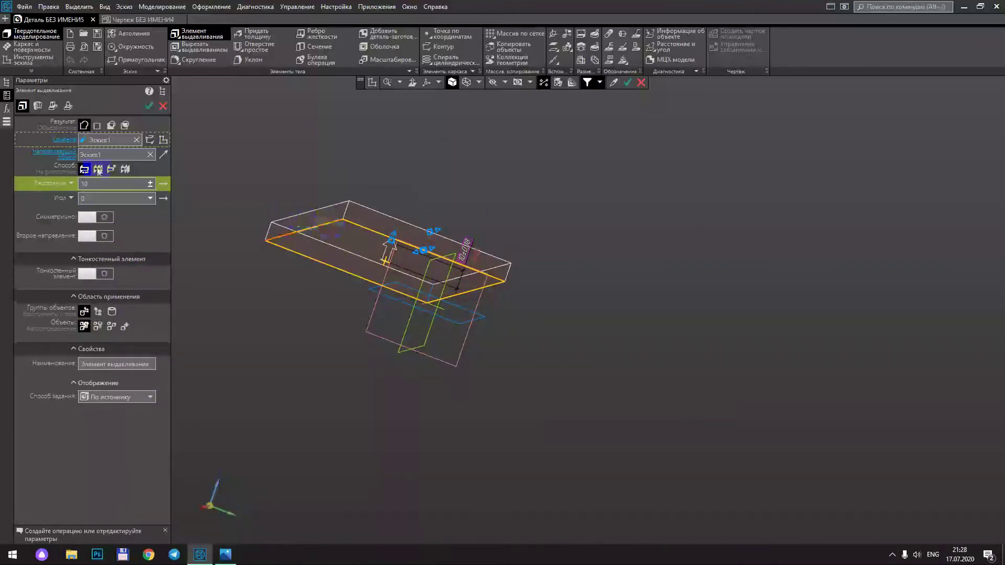
left_click(110, 181)
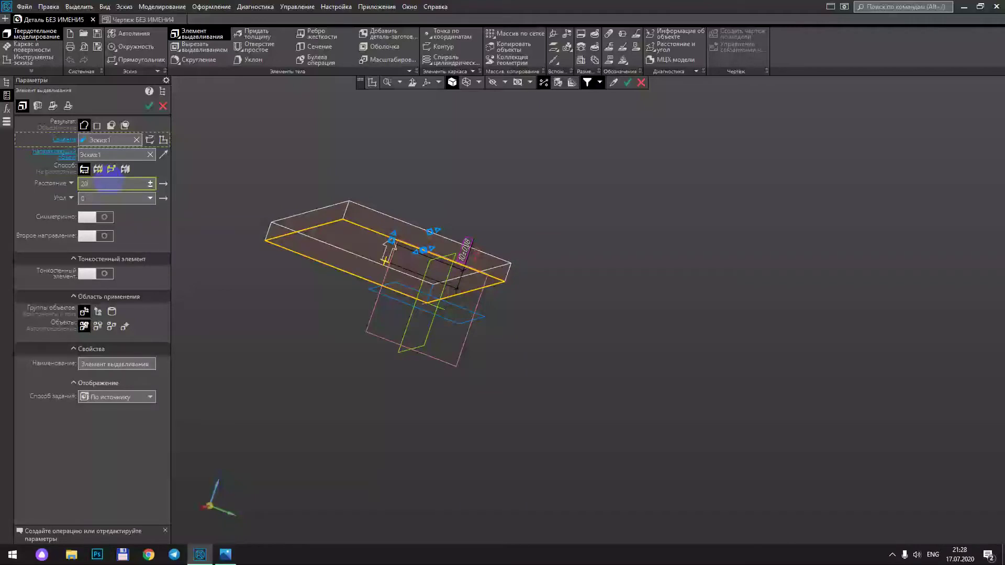
key("Return")
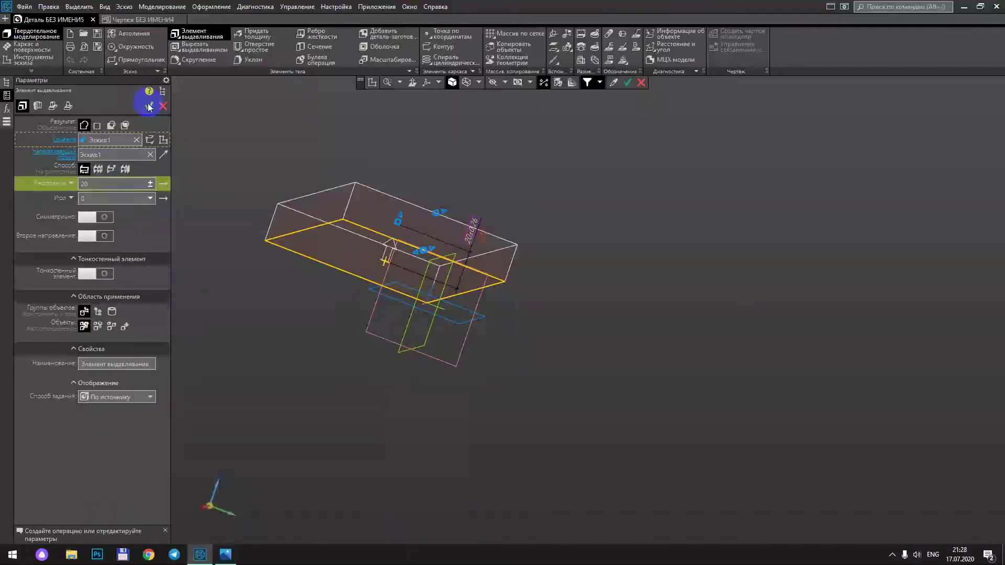
left_click(149, 106)
mouse_move(341, 157)
middle_mouse_down()
mouse_move(383, 151)
mouse_move(450, 179)
mouse_move(391, 153)
mouse_move(438, 226)
mouse_move(413, 173)
middle_mouse_up()
Step: Close the extrusion, recheck the reference, and start a sketch on the block's top face
left_click(163, 107)
left_click(132, 21)
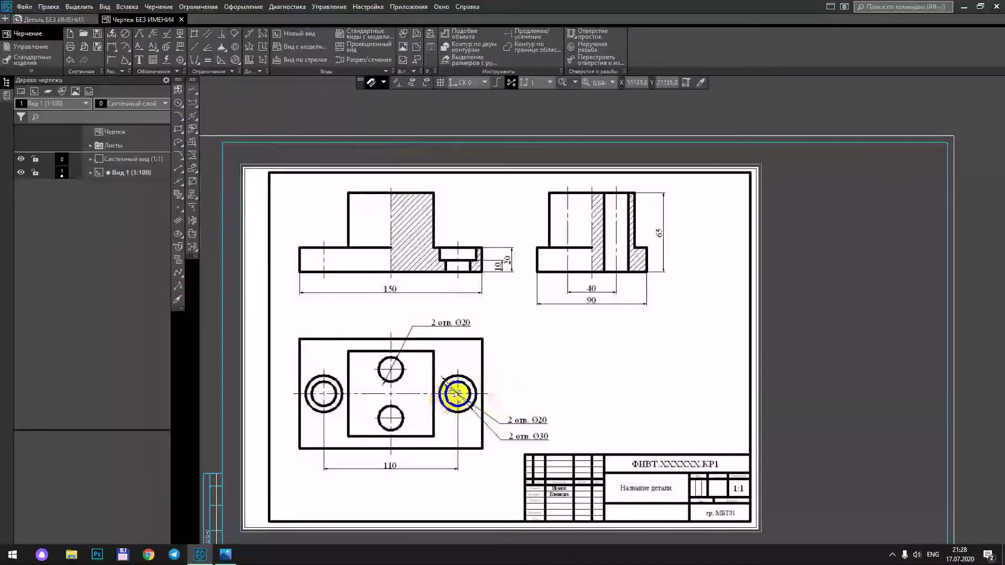
left_click(66, 22)
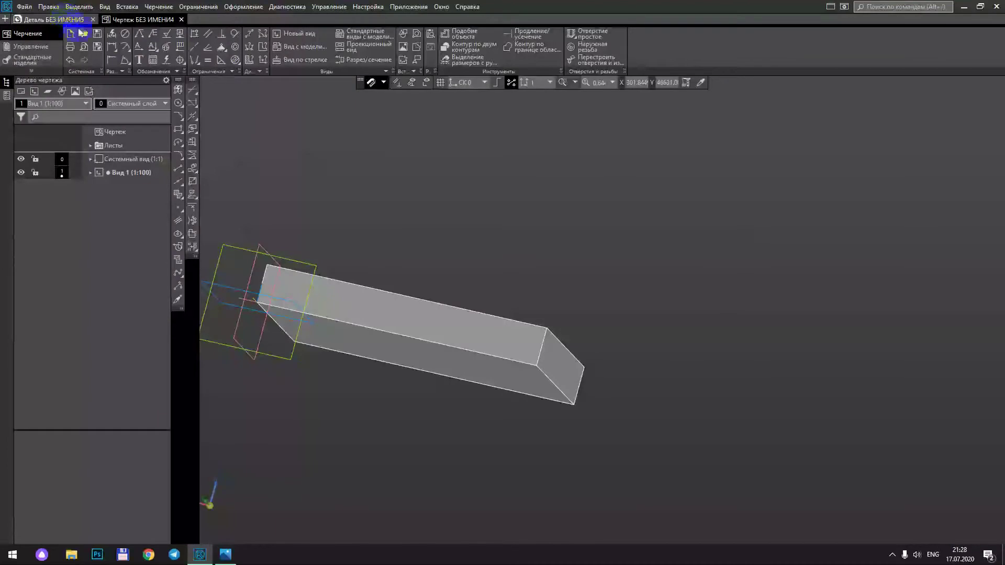
middle_click_drag(407, 258, 420, 277)
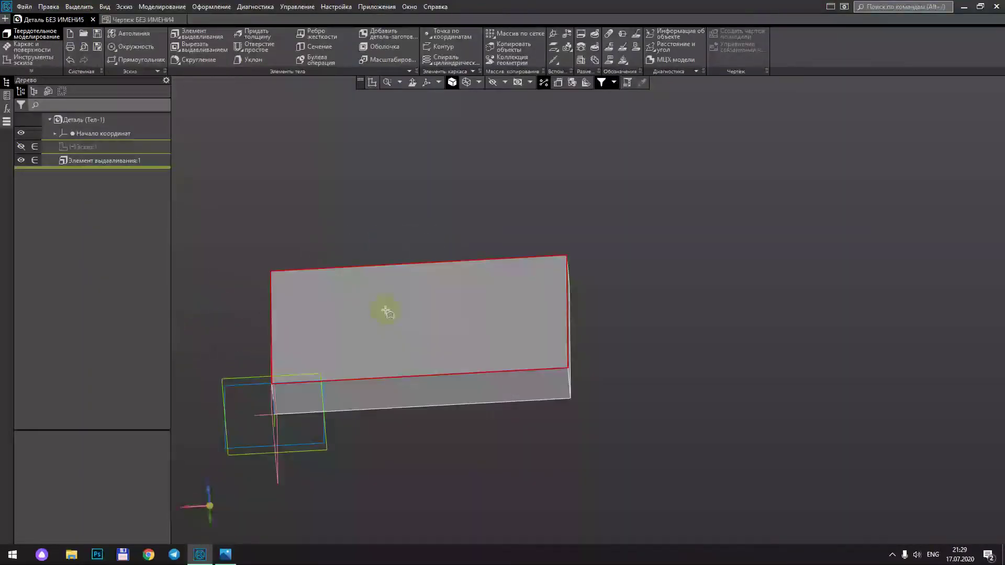
left_click(400, 308)
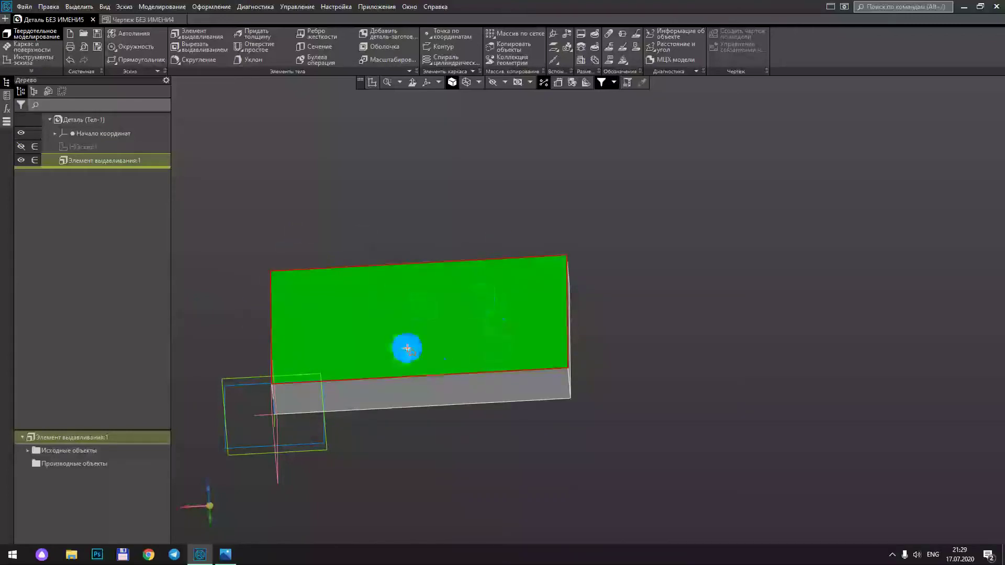
left_click(372, 82)
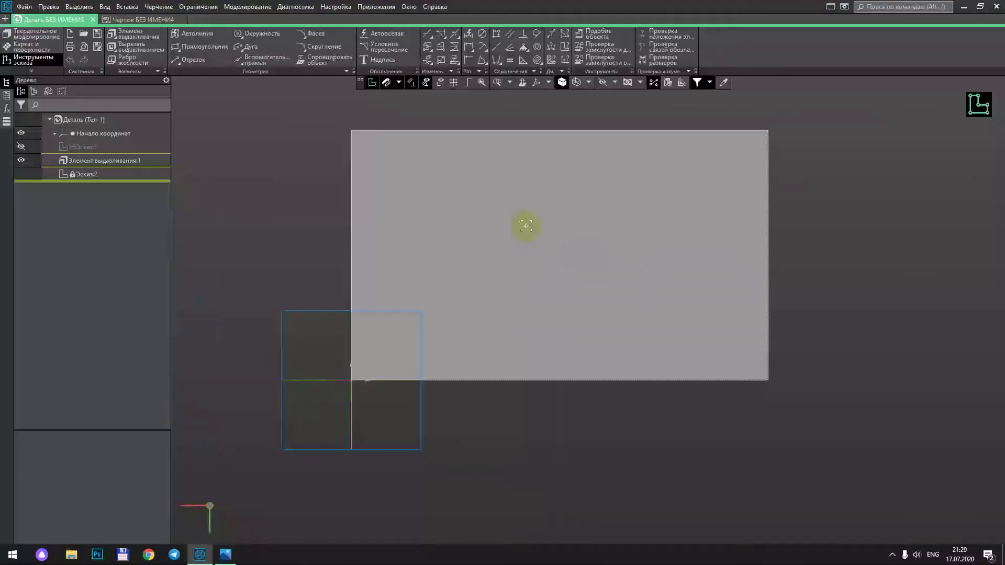
Step: Add vertical and horizontal bisector centre lines between opposite edges of the rectangle
middle_click_drag(526, 225, 463, 248)
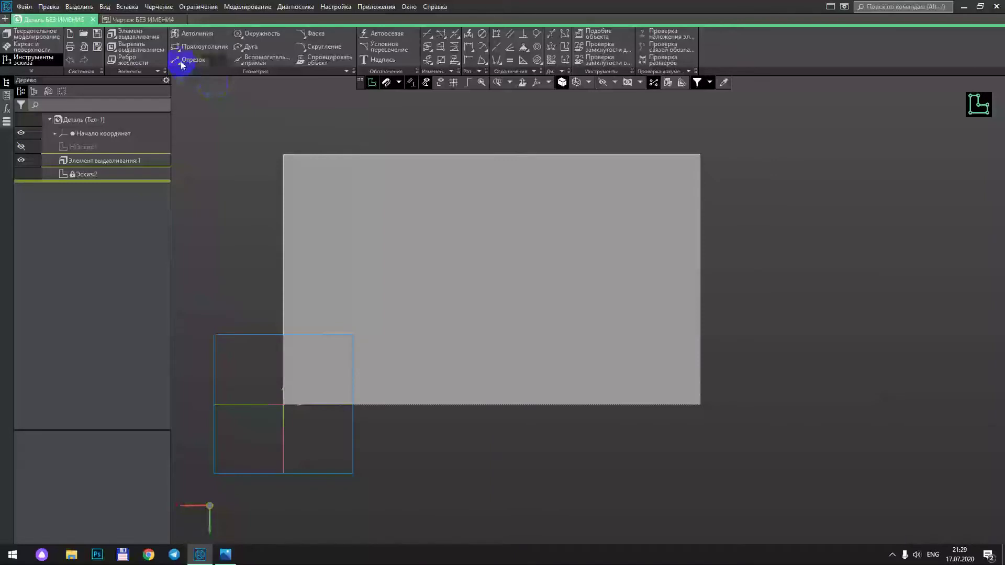
left_click(251, 60)
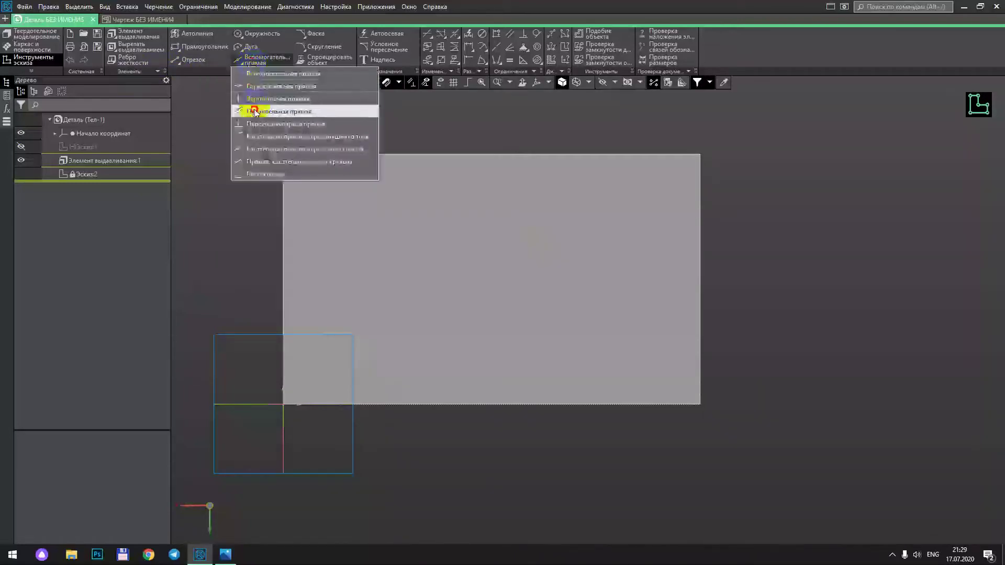
left_click(254, 111)
left_click(253, 57)
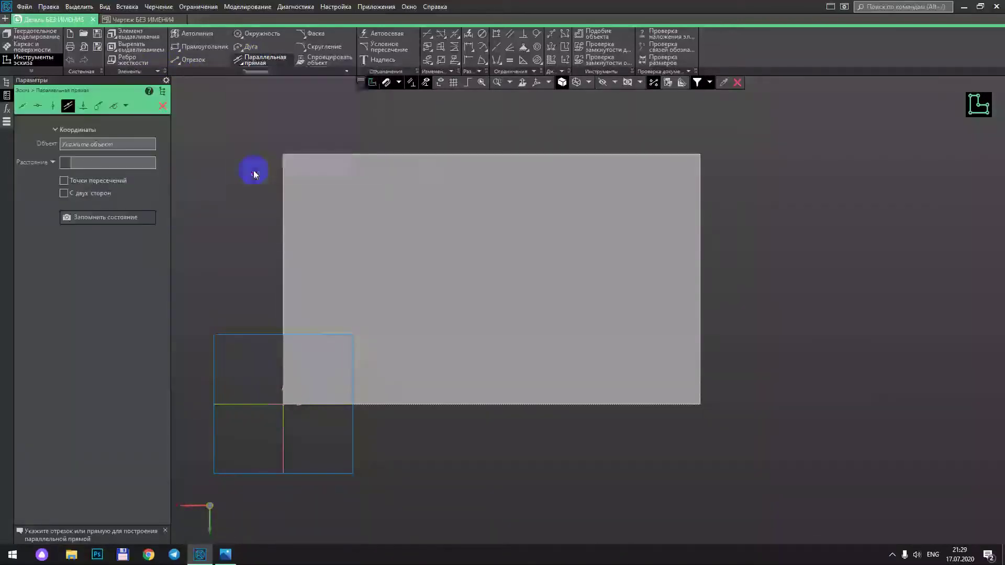
left_click(282, 204)
left_click(700, 222)
left_click(532, 151)
left_click(538, 404)
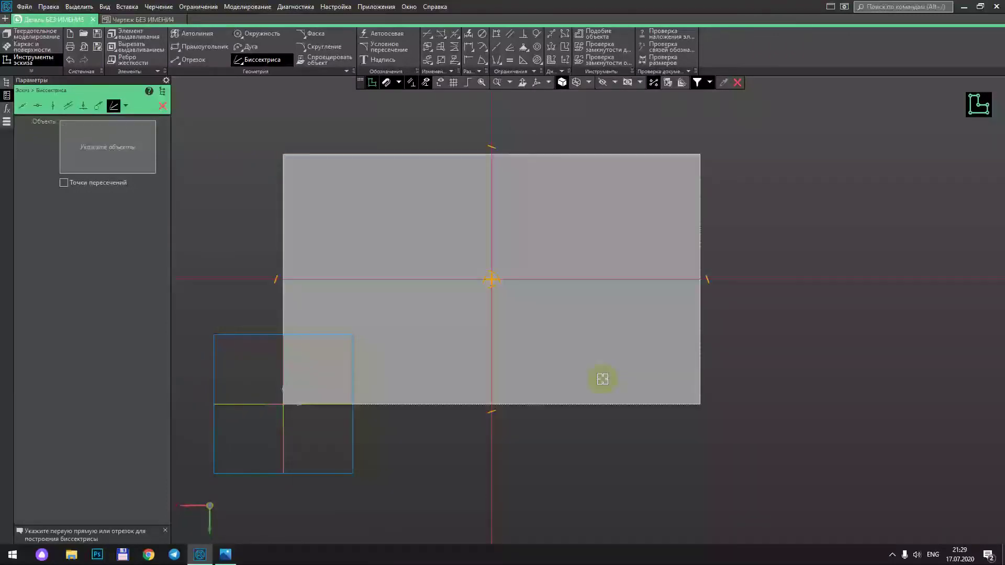
Step: Add parallel lines 55 mm either side of the vertical centre line
left_click(84, 107)
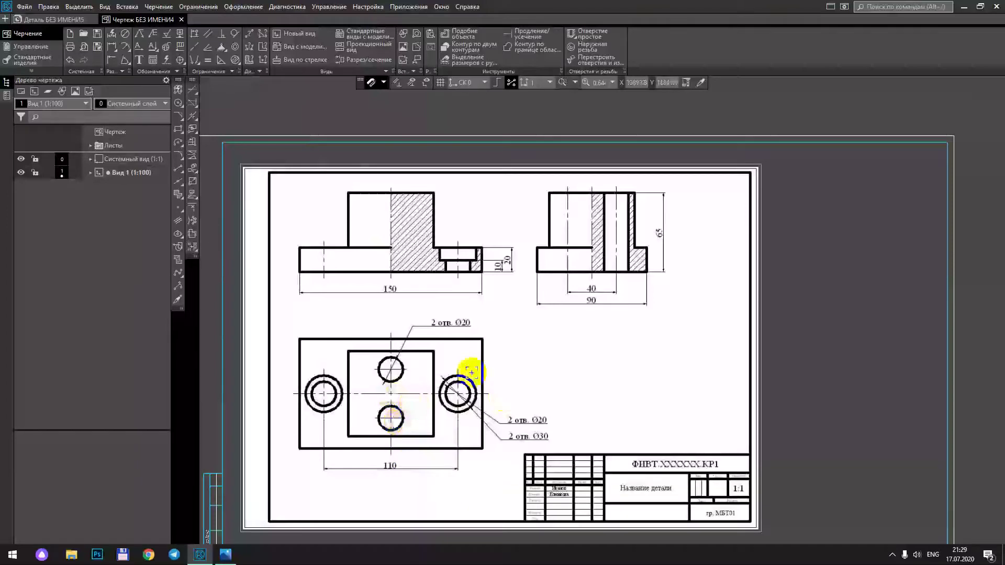
left_click(58, 19)
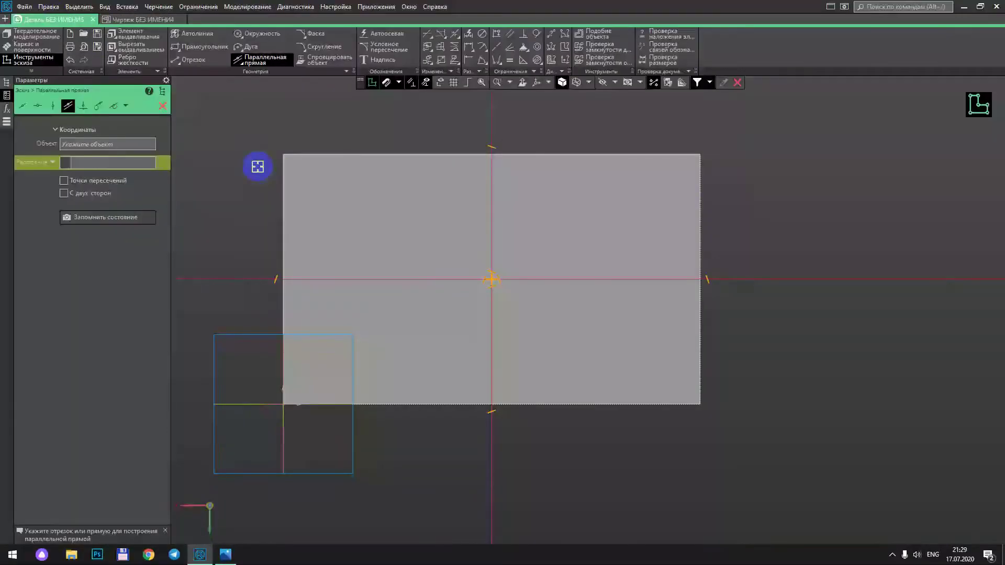
left_click(497, 251)
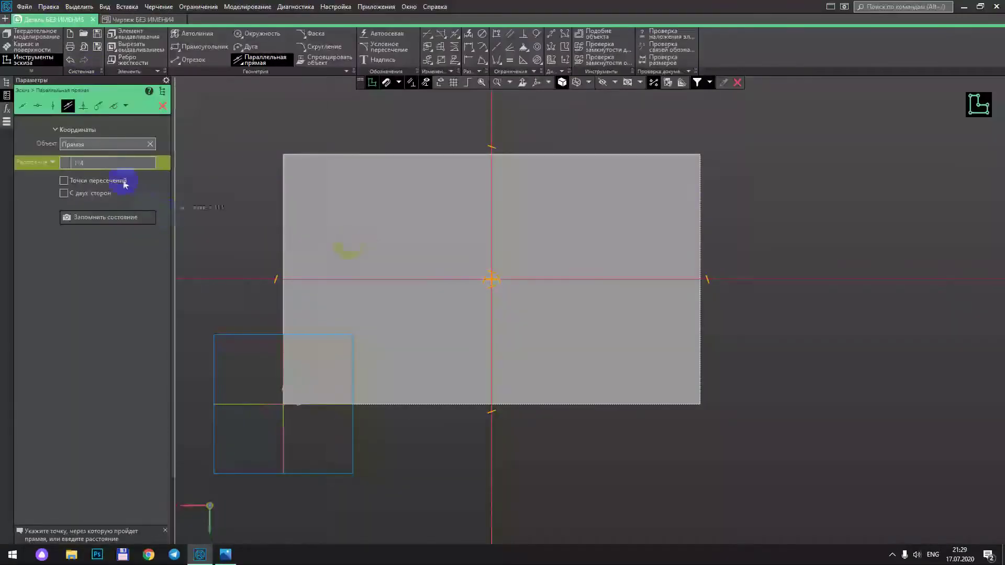
left_click(121, 164)
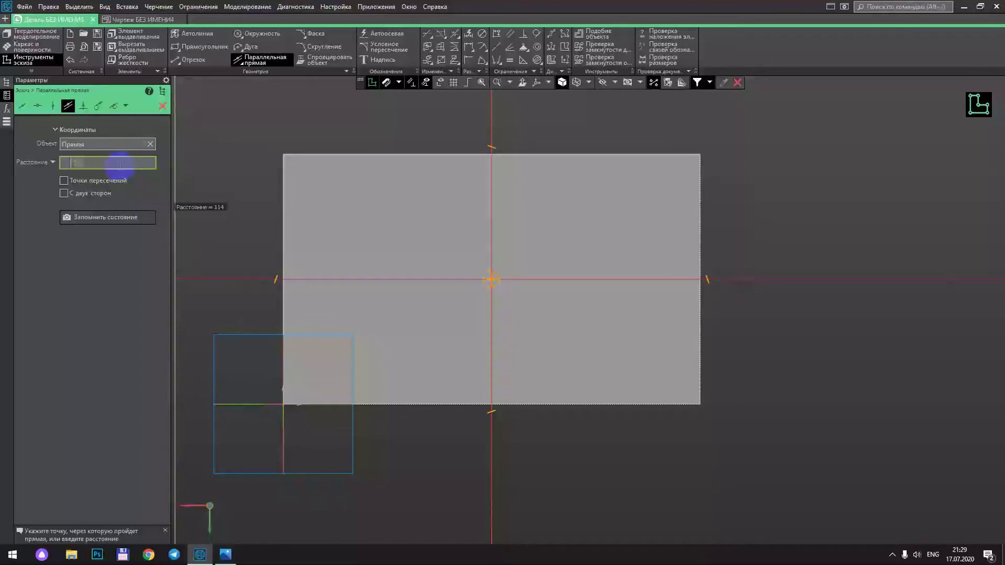
type("55")
key("Return")
left_click(337, 224)
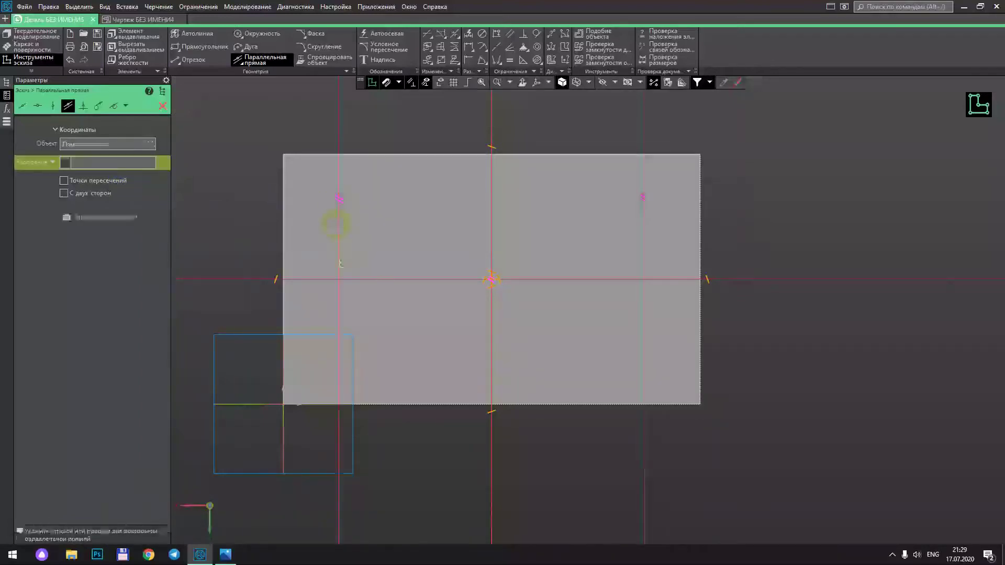
Step: Draw a circle centred where the left 55 mm offset line crosses the horizontal centre line
left_click(246, 37)
left_click(339, 281)
type("180")
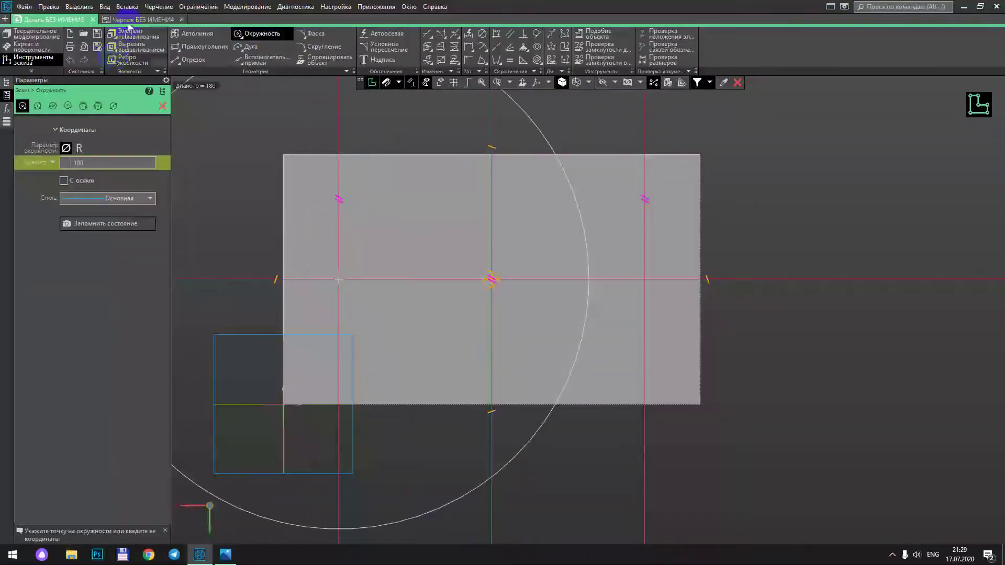
left_click(133, 20)
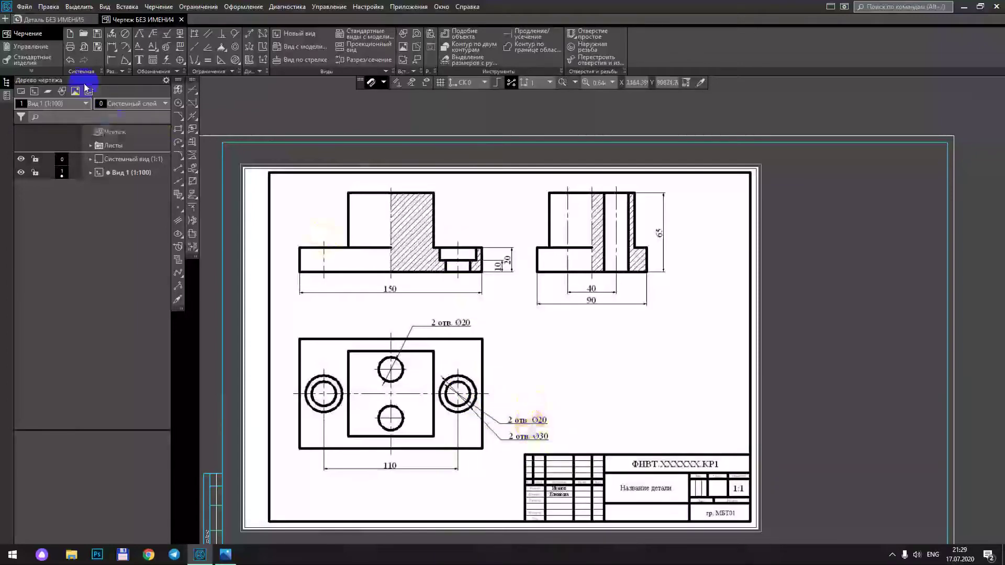
left_click(58, 19)
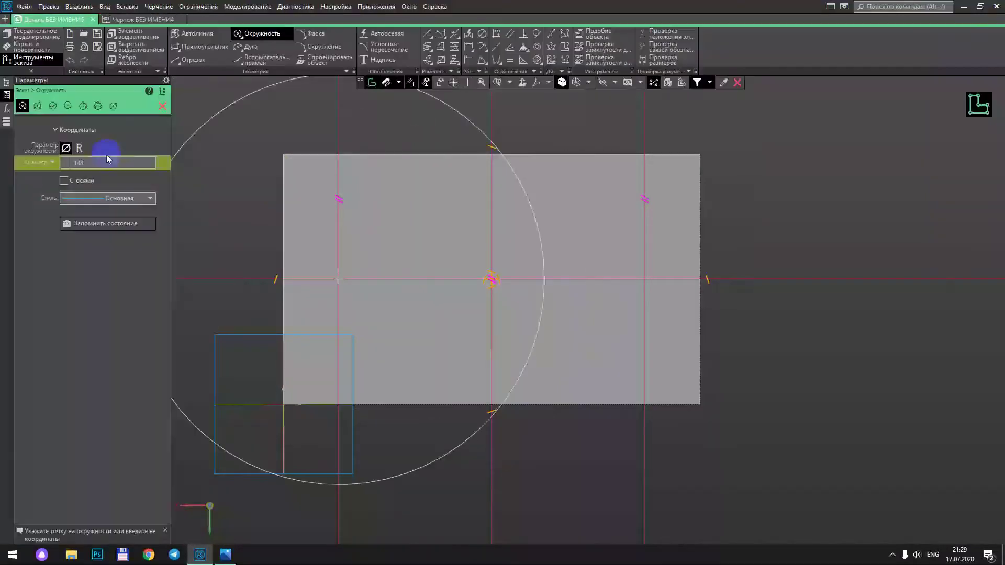
left_click(107, 157)
type("0")
key("Return")
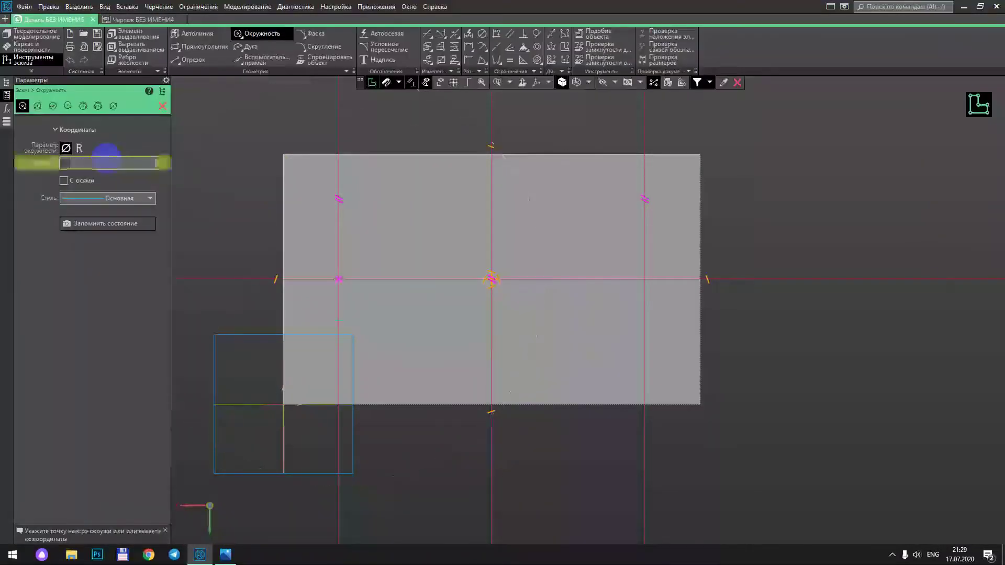
Step: Draw an equal-diameter circle centred at the right offset line's crossing with the centre line
left_click(647, 288)
left_click(115, 163)
double_click(115, 163)
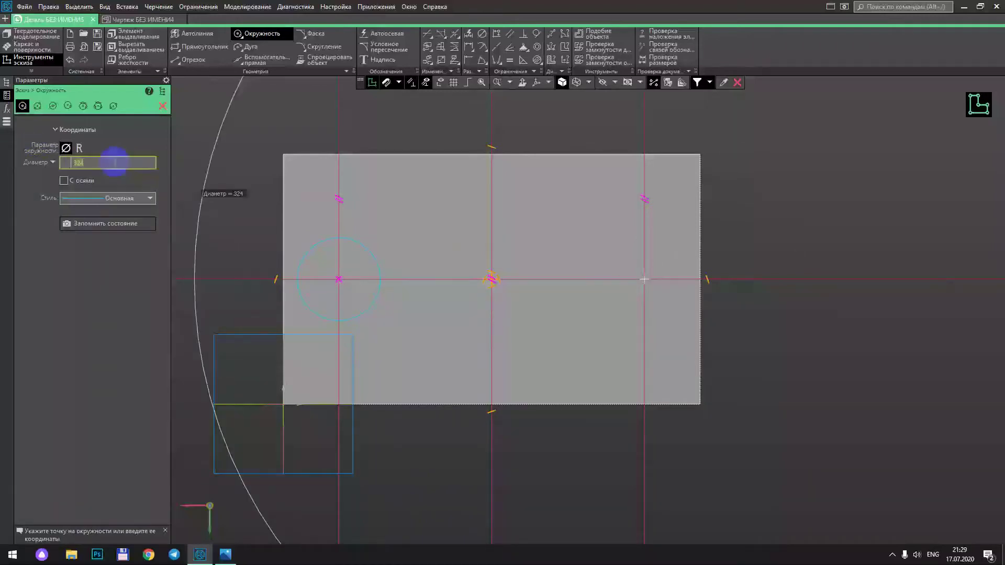
type("0")
key("Return")
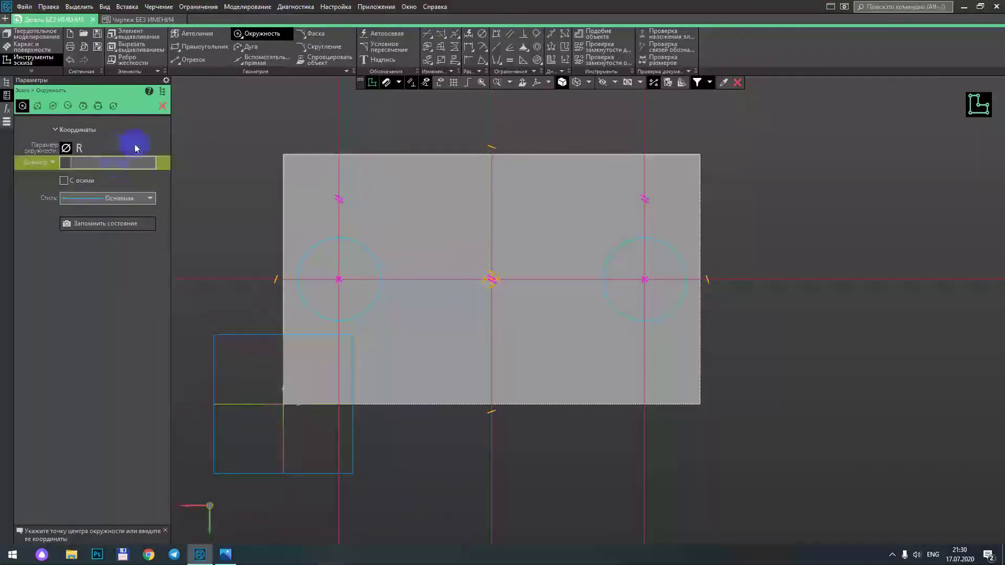
mouse_move(412, 141)
middle_mouse_down()
mouse_move(368, 136)
mouse_move(359, 157)
middle_mouse_up()
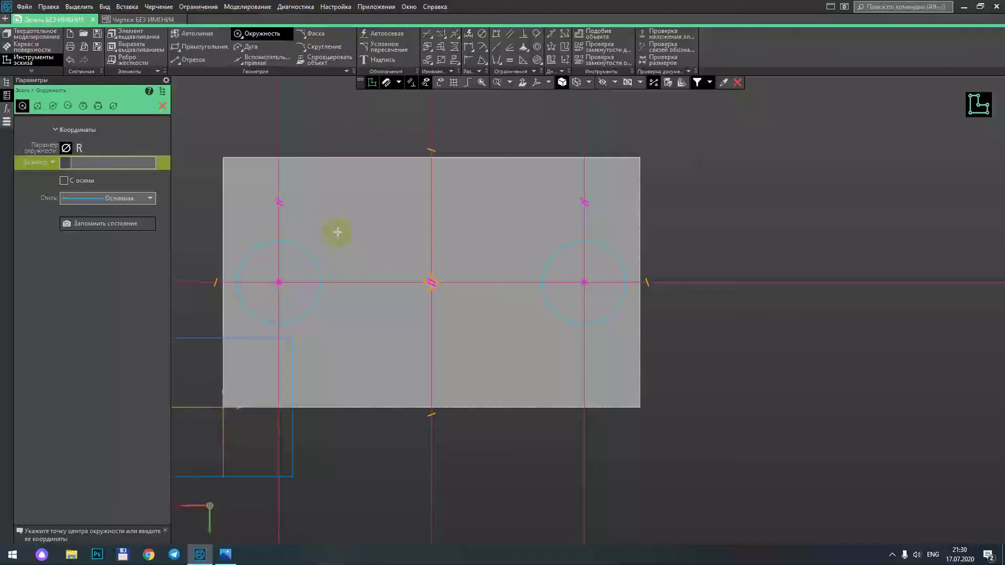
scroll(321, 250, "up", 1)
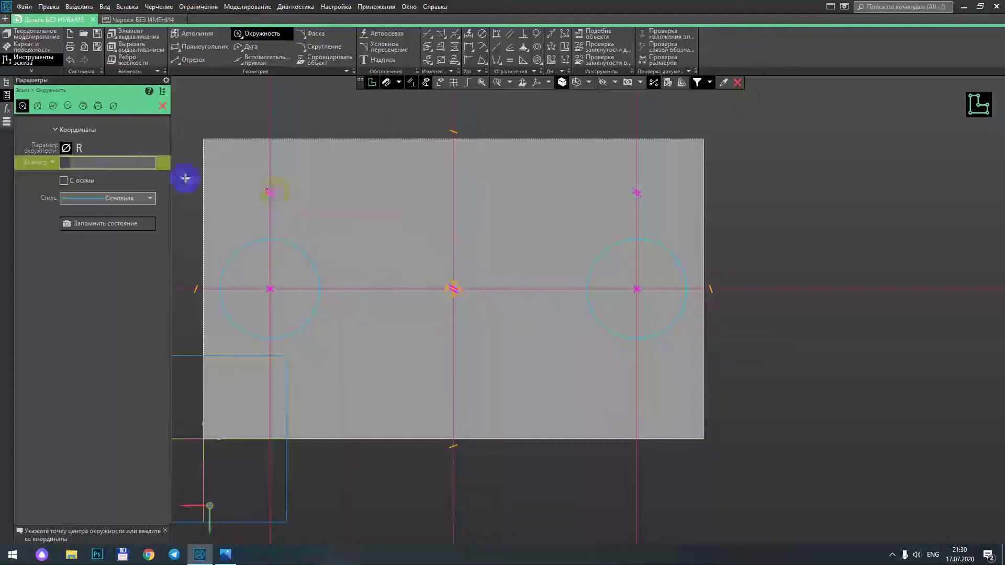
left_click(160, 107)
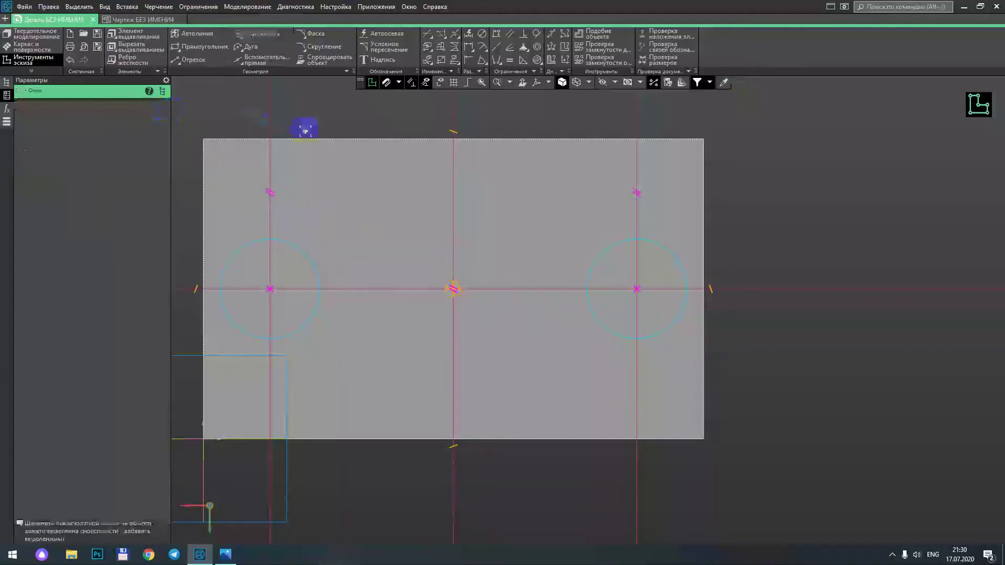
Step: Cut both circles into the plate's top face as round holes, setting the cut depth
mouse_move(321, 117)
middle_mouse_down()
mouse_move(333, 88)
mouse_move(358, 85)
middle_mouse_up()
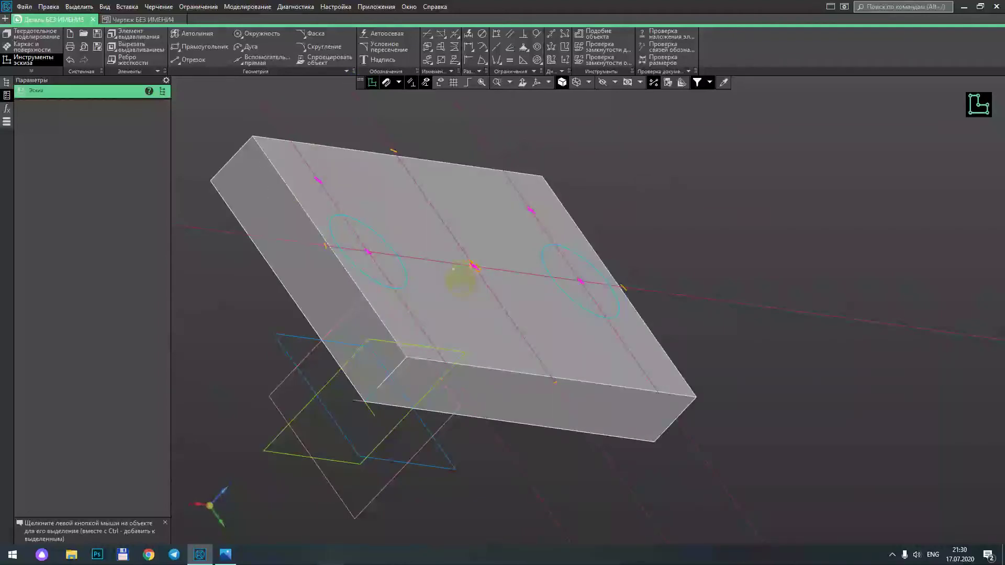
left_click(129, 50)
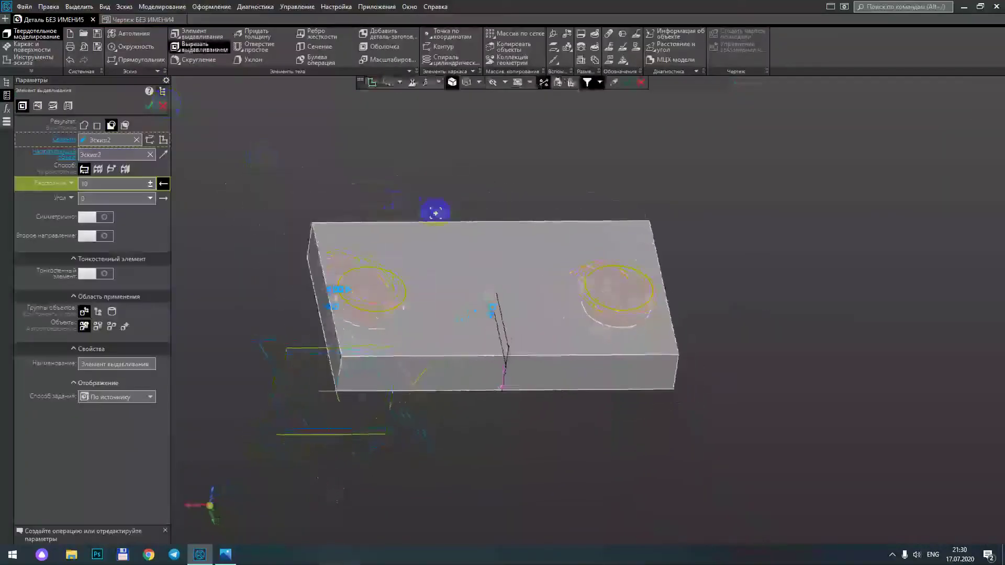
mouse_move(762, 319)
middle_mouse_down()
mouse_move(780, 274)
mouse_move(811, 263)
mouse_move(870, 278)
mouse_move(874, 246)
mouse_move(830, 236)
mouse_move(775, 262)
mouse_move(743, 228)
mouse_move(811, 241)
middle_mouse_up()
left_click(138, 19)
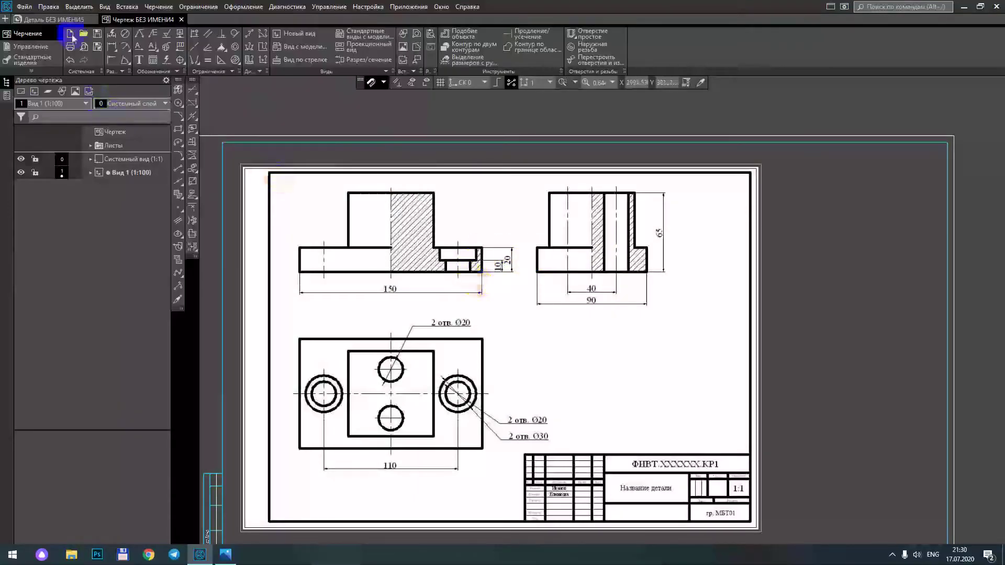
left_click(57, 20)
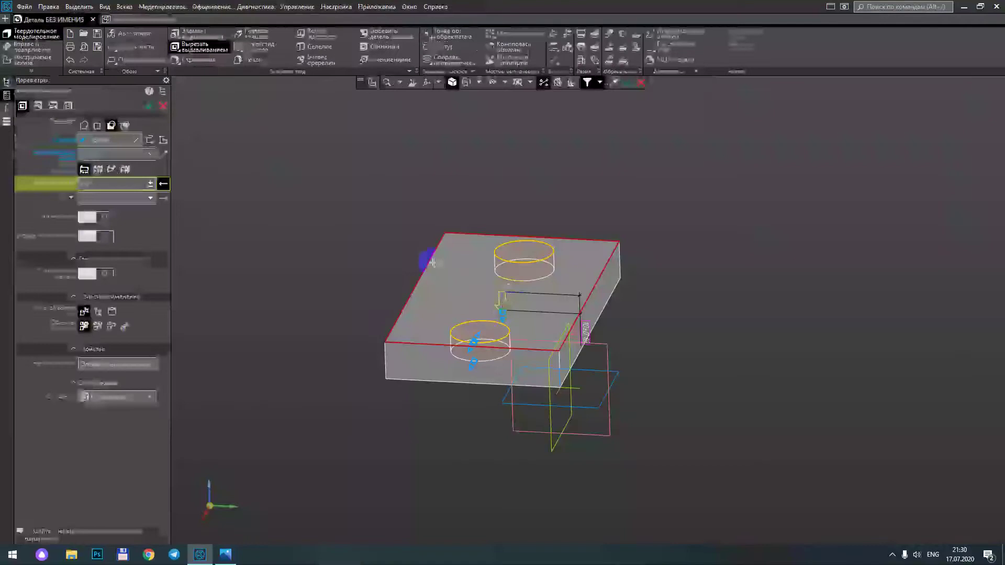
left_click(87, 182)
left_click(150, 105)
mouse_move(691, 273)
middle_mouse_down()
mouse_move(656, 242)
mouse_move(684, 300)
mouse_move(738, 291)
mouse_move(764, 272)
mouse_move(730, 293)
middle_mouse_up()
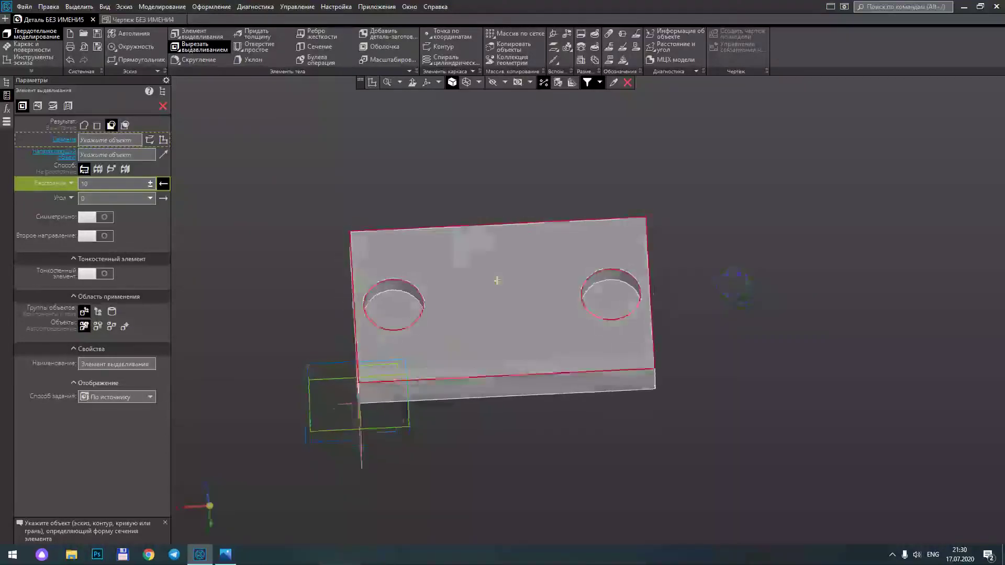
Step: Start a new sketch on the face inside the left hole
left_click(162, 108)
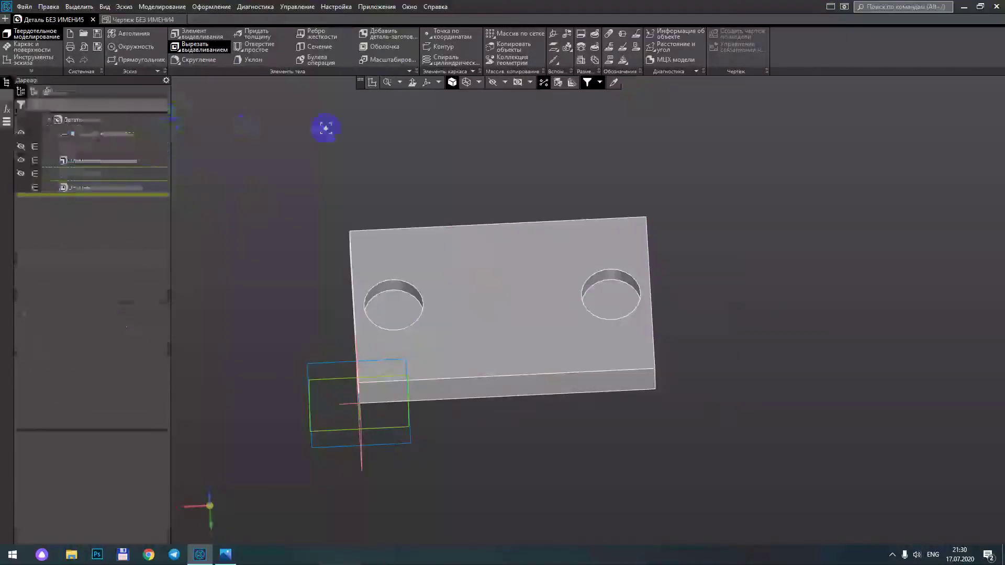
left_click(399, 318)
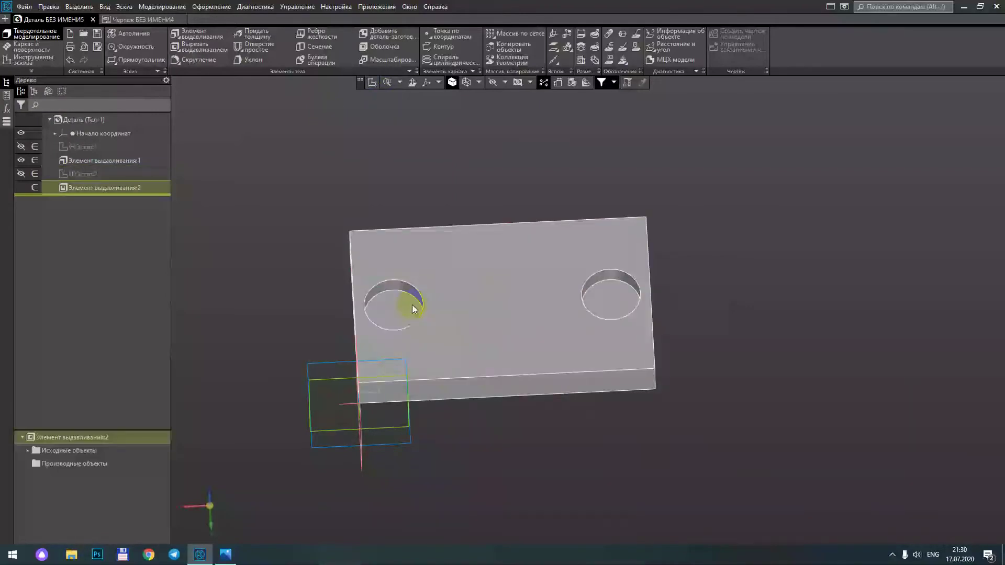
left_click(412, 308)
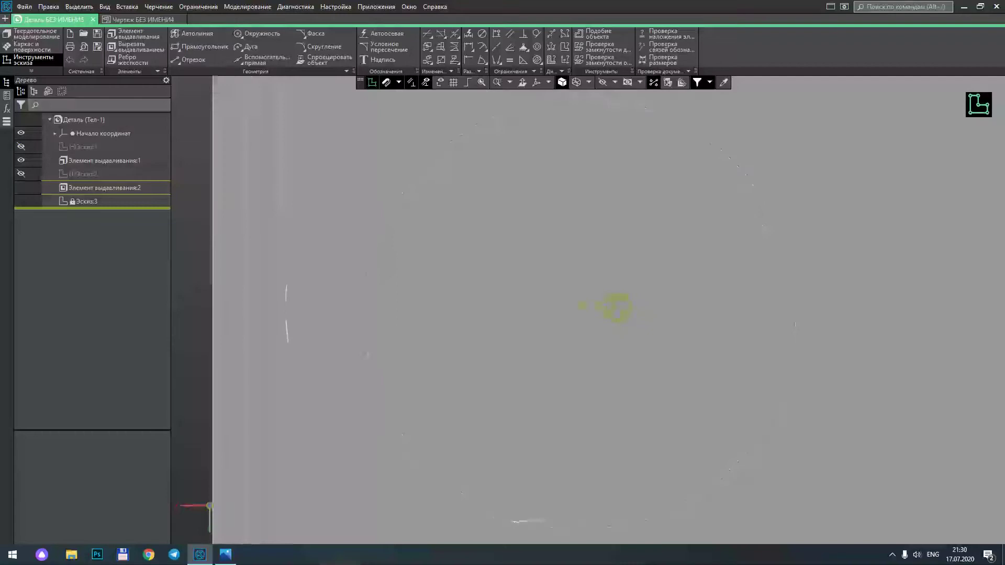
Step: Draw a smaller circle concentric with the left hole in the new sketch
left_click(245, 40)
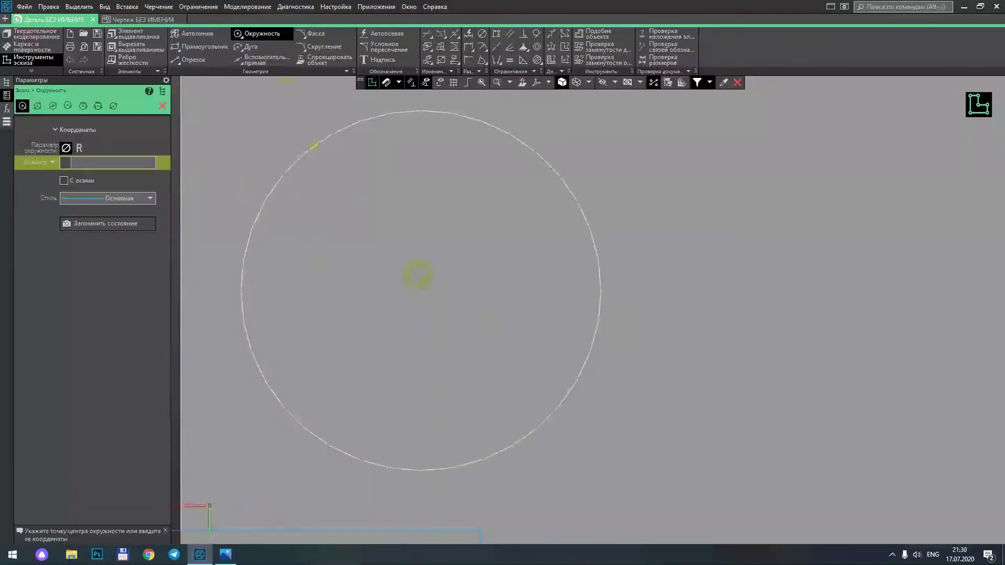
left_click(420, 291)
type("18")
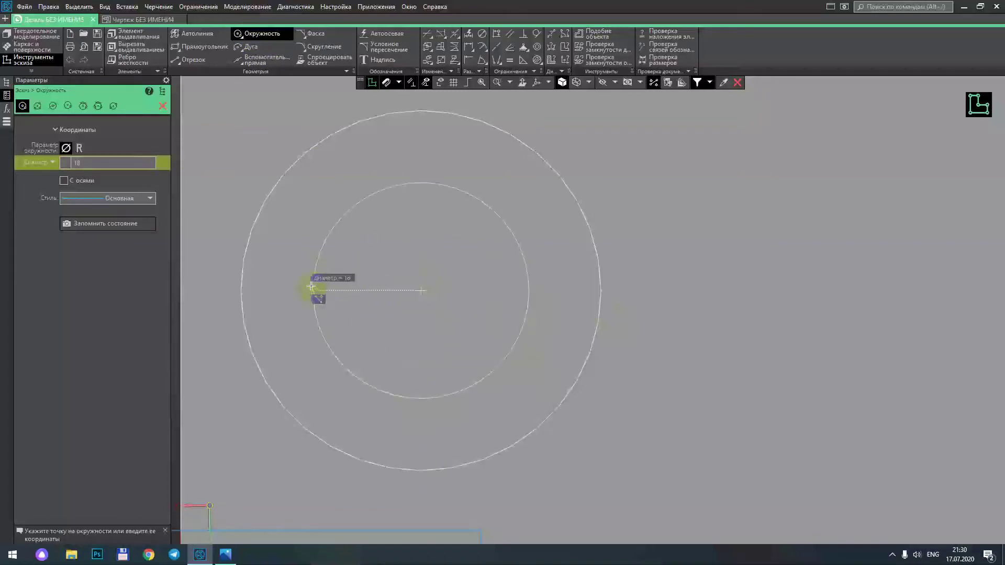
left_click(303, 287)
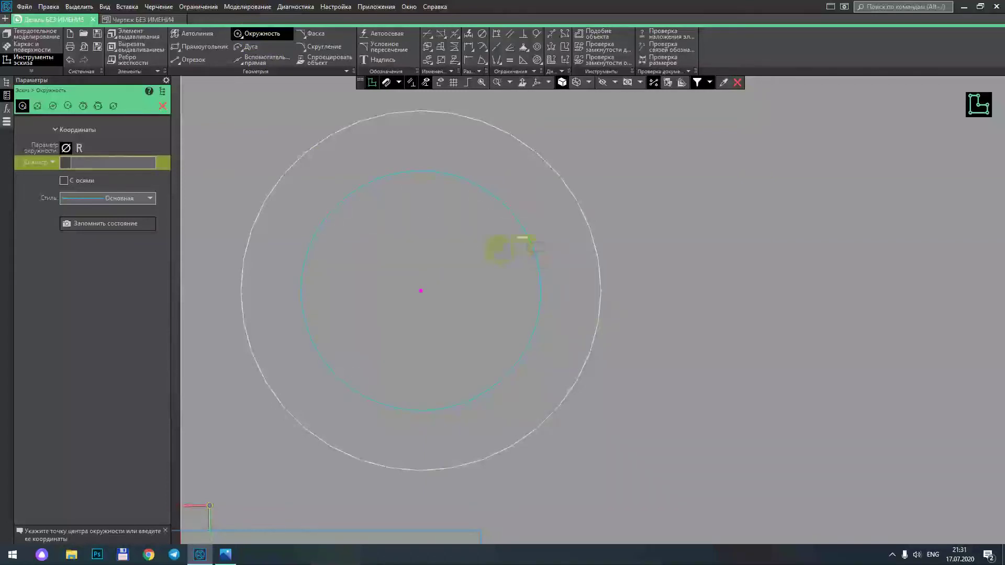
scroll(522, 238, "down", 3)
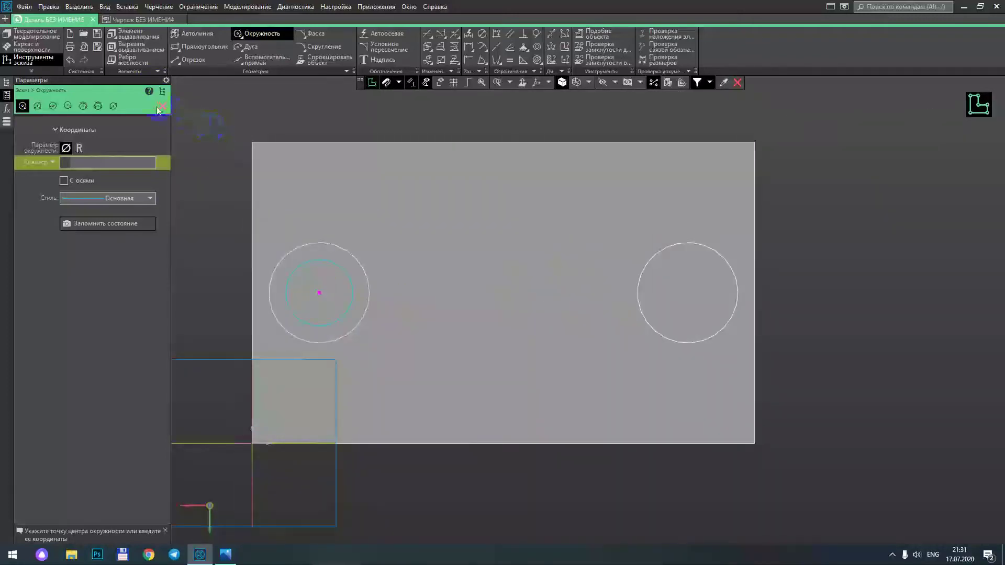
left_click(161, 113)
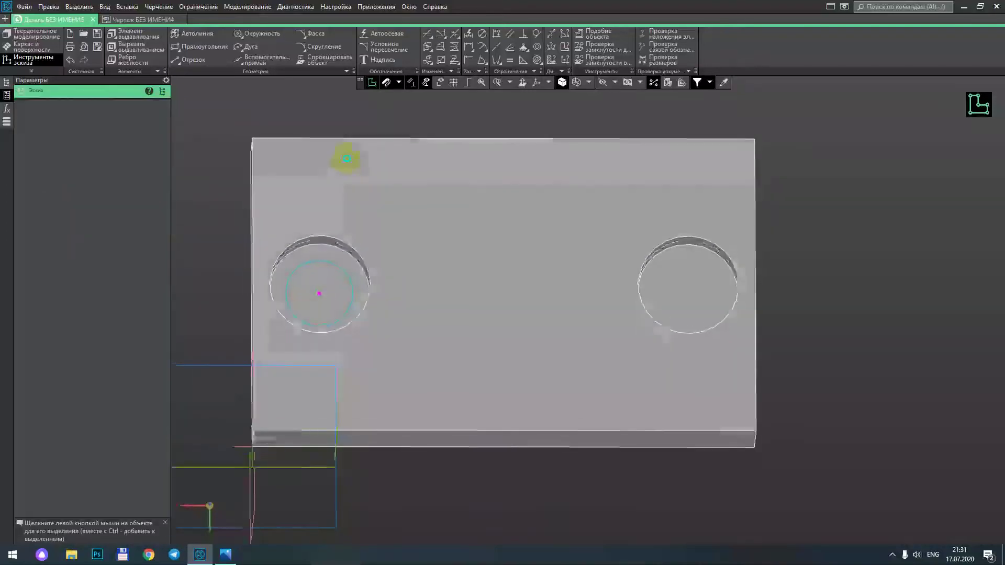
middle_click_drag(358, 143, 366, 140)
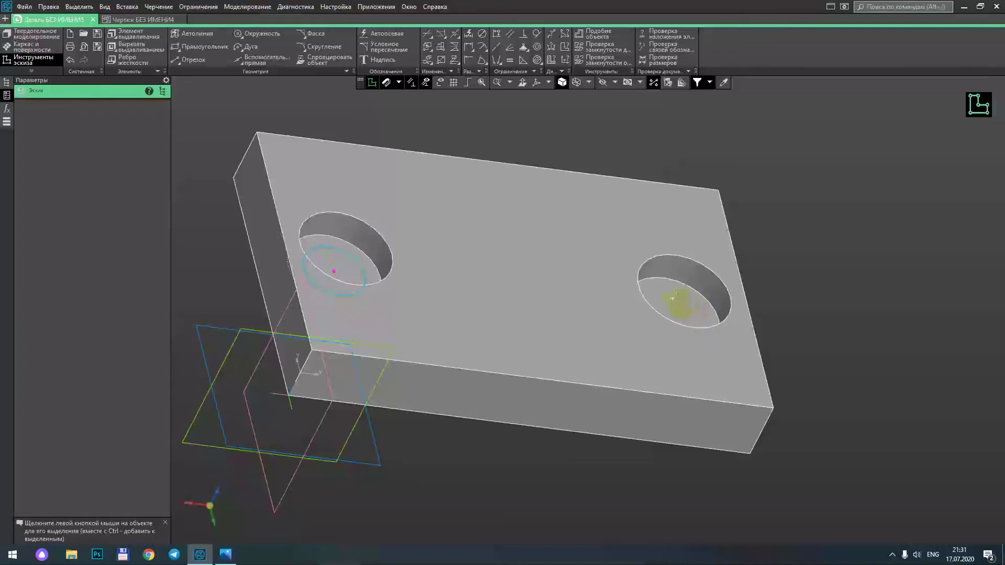
middle_click_drag(677, 298, 605, 354)
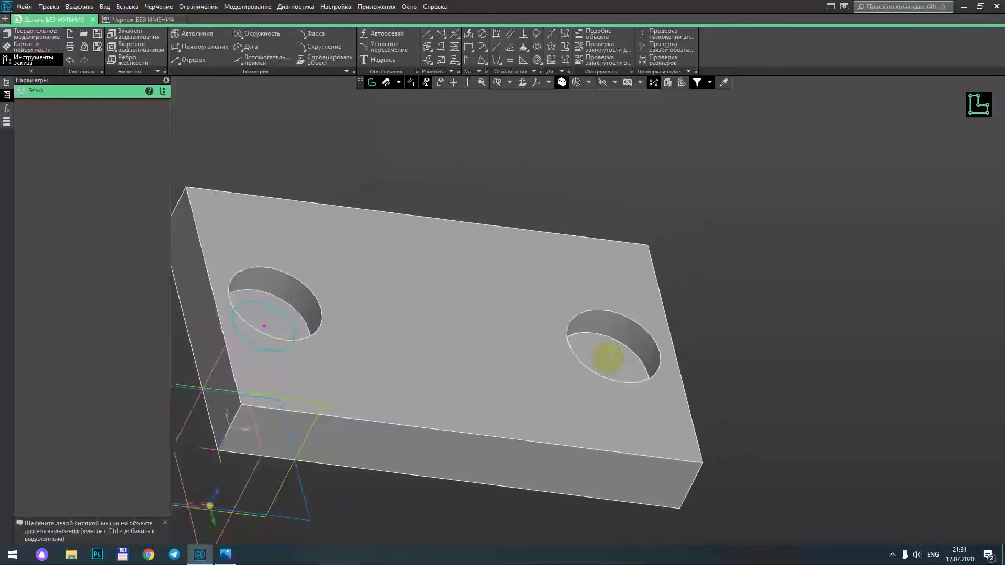
scroll(610, 357, "up", 5)
scroll(611, 357, "down", 5)
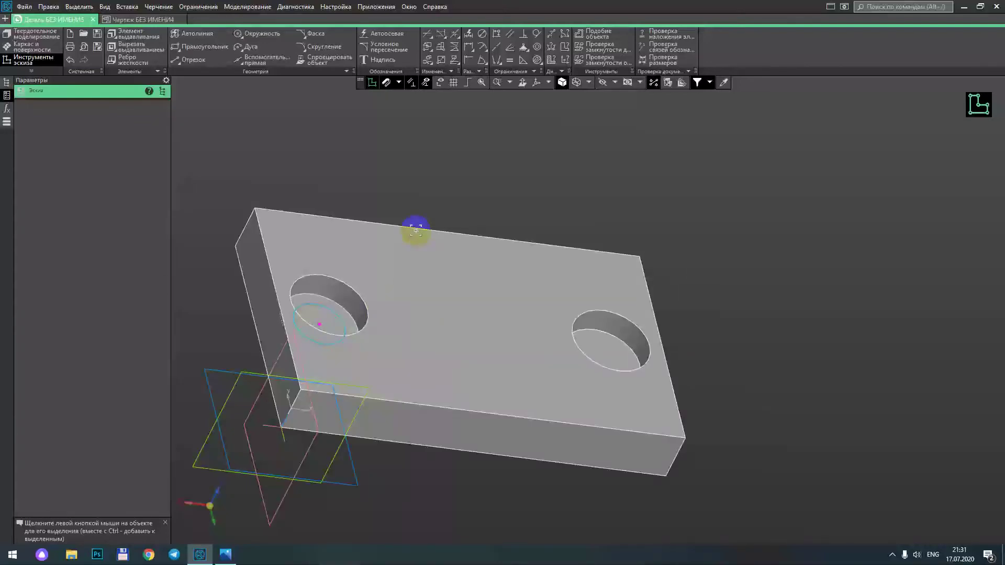
middle_click_drag(446, 179, 431, 207)
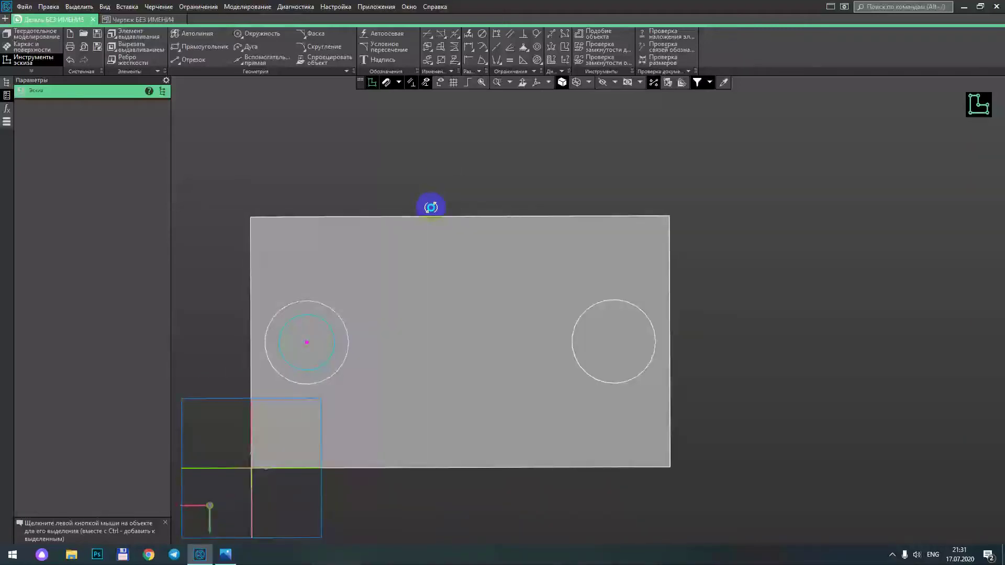
middle_click_drag(430, 207, 427, 167)
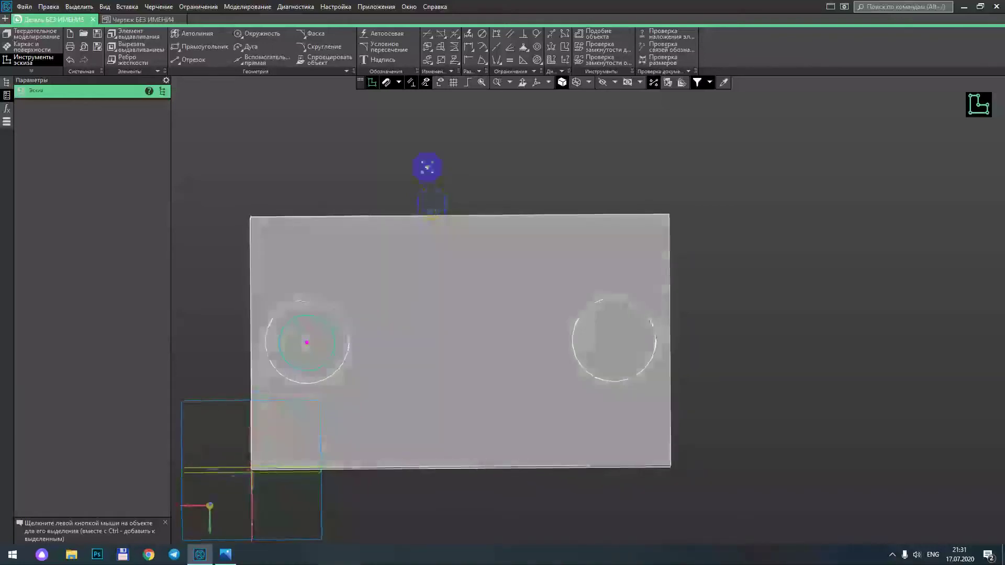
Step: View Sketch3 normal to its plane, then preview its cut extrusion at depth 10
left_click(522, 83)
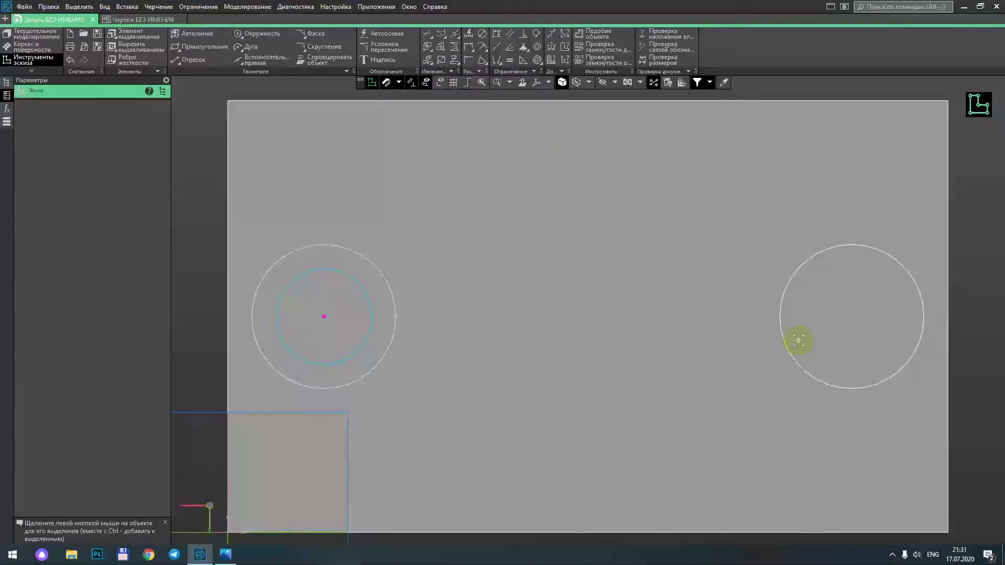
left_click(262, 40)
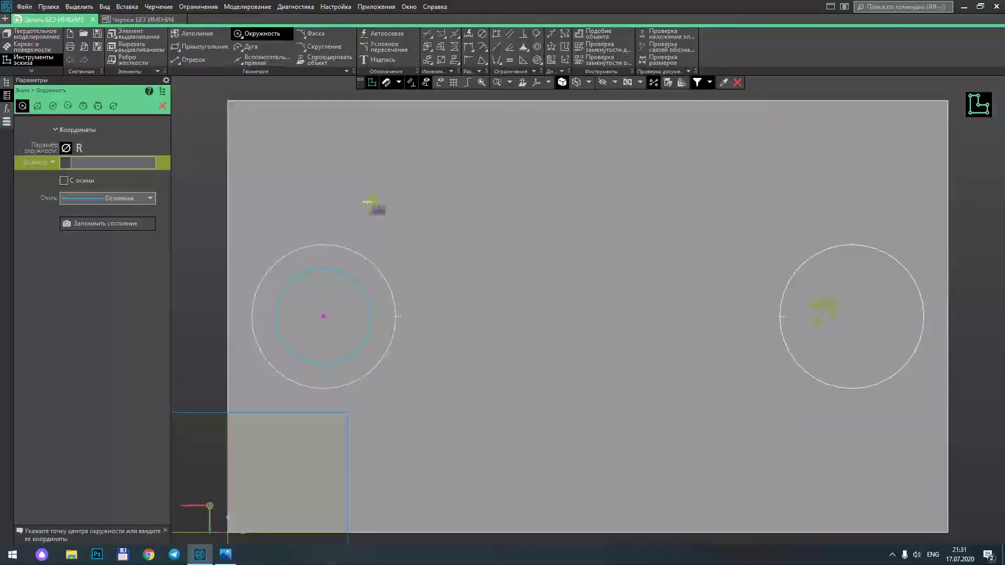
left_click(162, 110)
scroll(195, 144, "down", 5)
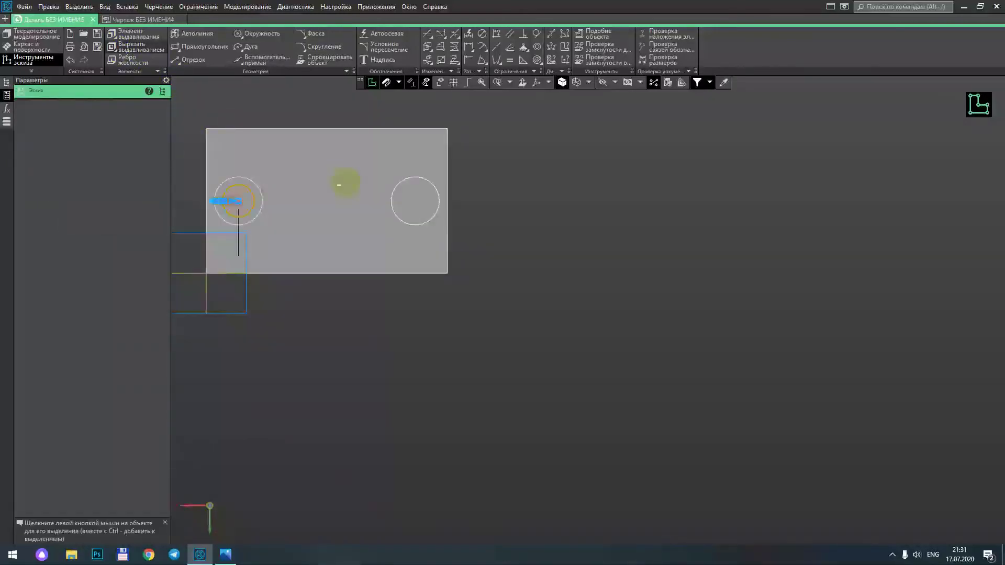
mouse_move(702, 272)
middle_mouse_down()
mouse_move(734, 247)
mouse_move(717, 236)
mouse_move(680, 242)
middle_mouse_up()
mouse_move(294, 217)
middle_mouse_down()
mouse_move(287, 206)
mouse_move(466, 272)
middle_mouse_up()
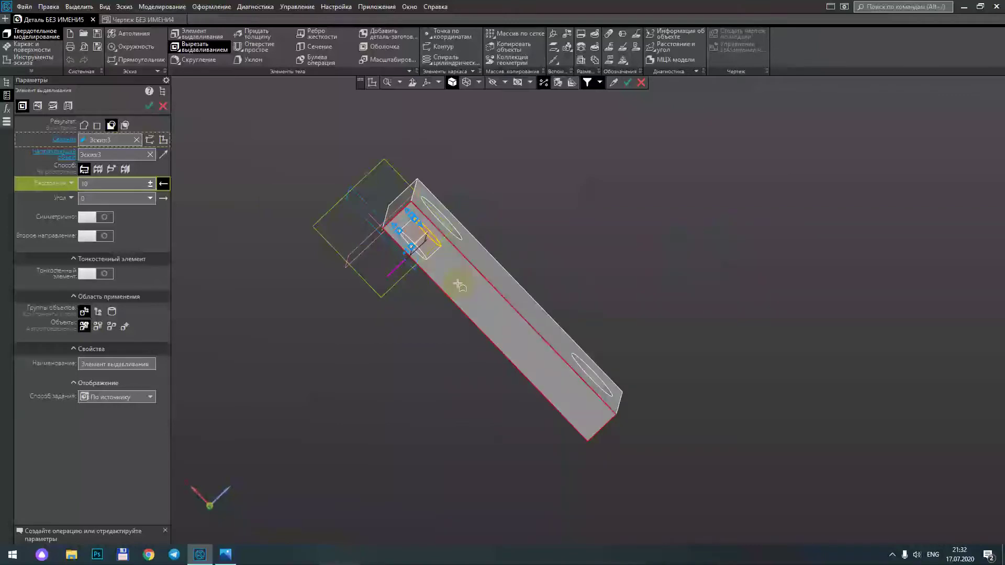
Step: Apply the Sketch3 cut with Up to Nearest Surface, stepping the left hole
mouse_move(459, 285)
middle_mouse_down()
mouse_move(543, 222)
mouse_move(499, 240)
mouse_move(595, 209)
mouse_move(578, 222)
mouse_move(588, 226)
mouse_move(534, 225)
middle_mouse_up()
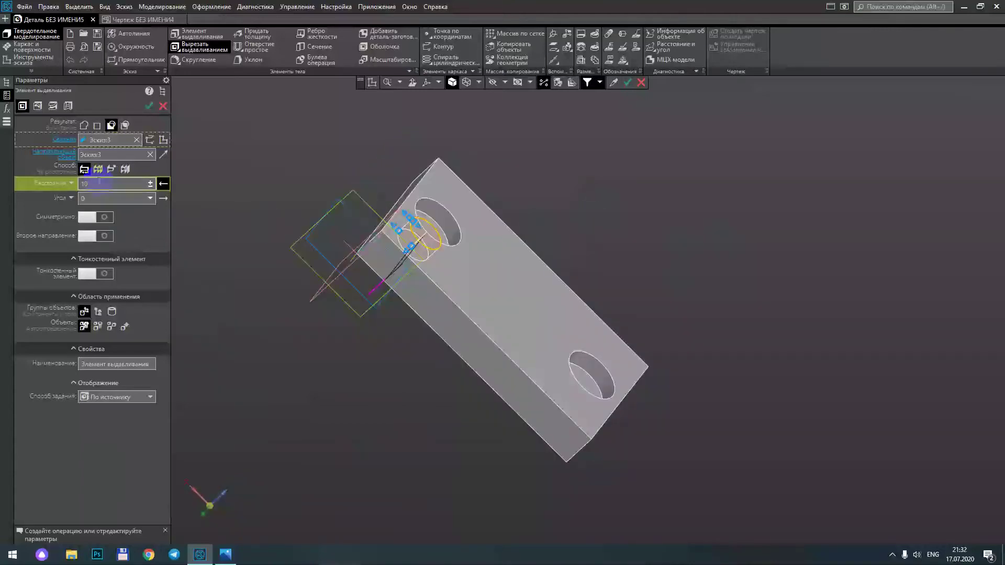
left_click(124, 169)
mouse_move(294, 183)
middle_mouse_down()
mouse_move(300, 164)
mouse_move(329, 159)
mouse_move(358, 173)
mouse_move(378, 208)
mouse_move(169, 131)
middle_mouse_up()
mouse_move(466, 271)
middle_mouse_down()
mouse_move(598, 231)
mouse_move(625, 385)
mouse_move(616, 396)
middle_mouse_up()
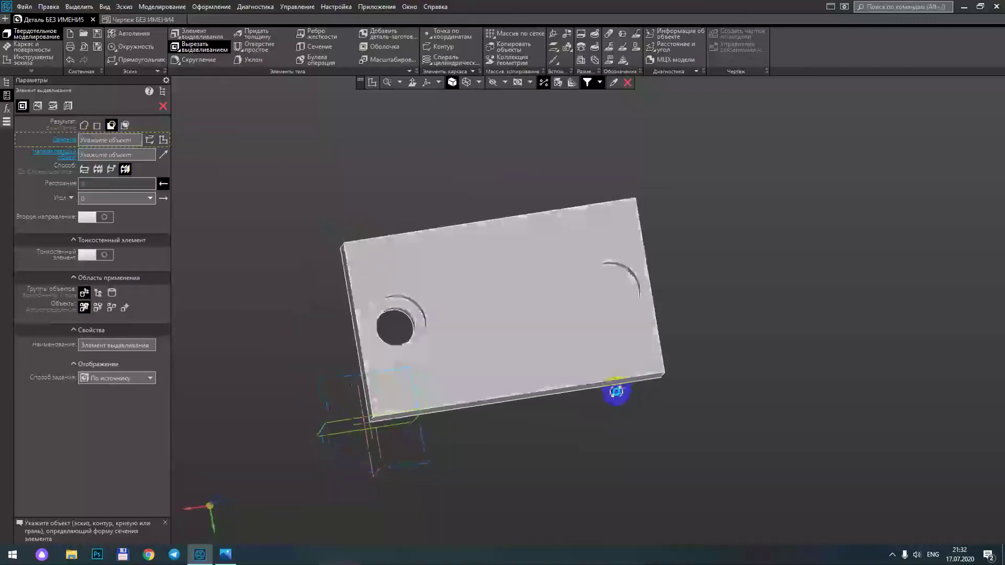
left_click(164, 106)
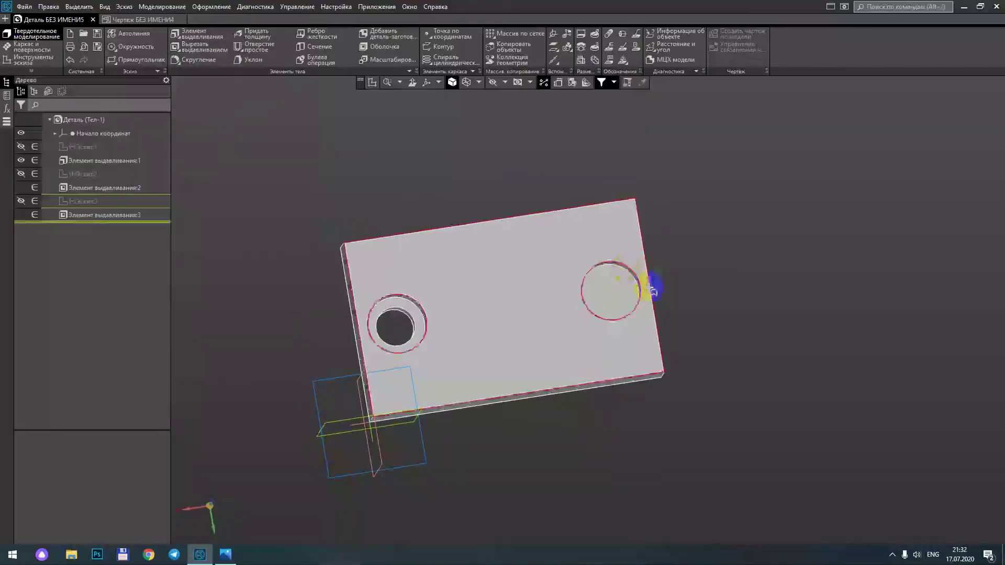
left_click(607, 291)
Step: Sketch a Ø14 circle centred in the right hole and preview its cut extrusion
left_click(616, 279)
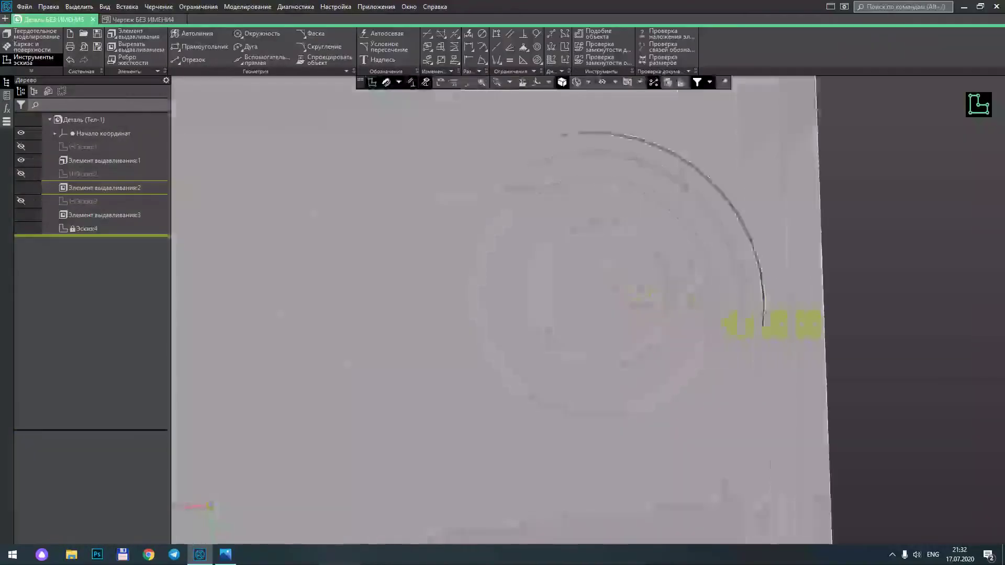
left_click(261, 35)
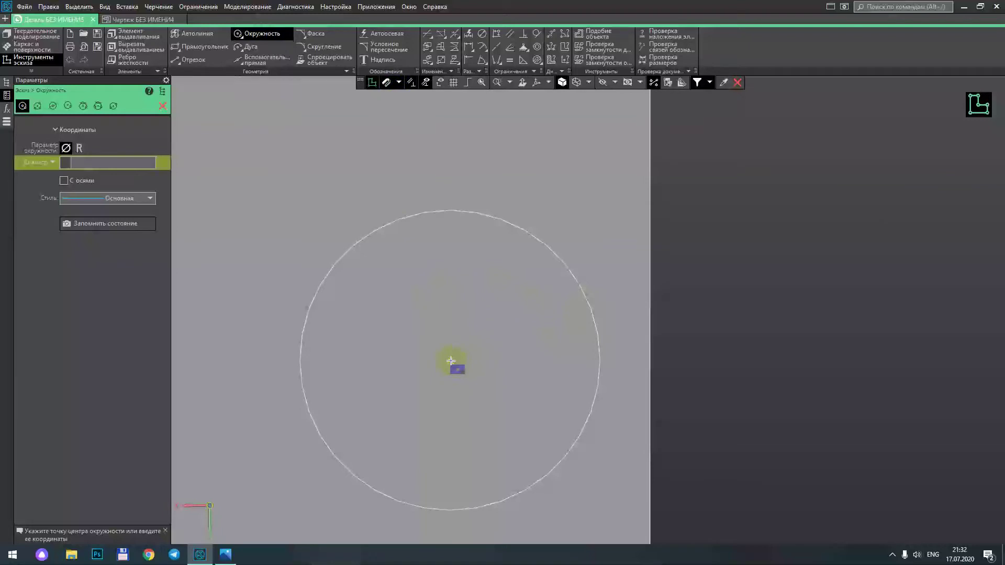
left_click(351, 331)
left_click(147, 63)
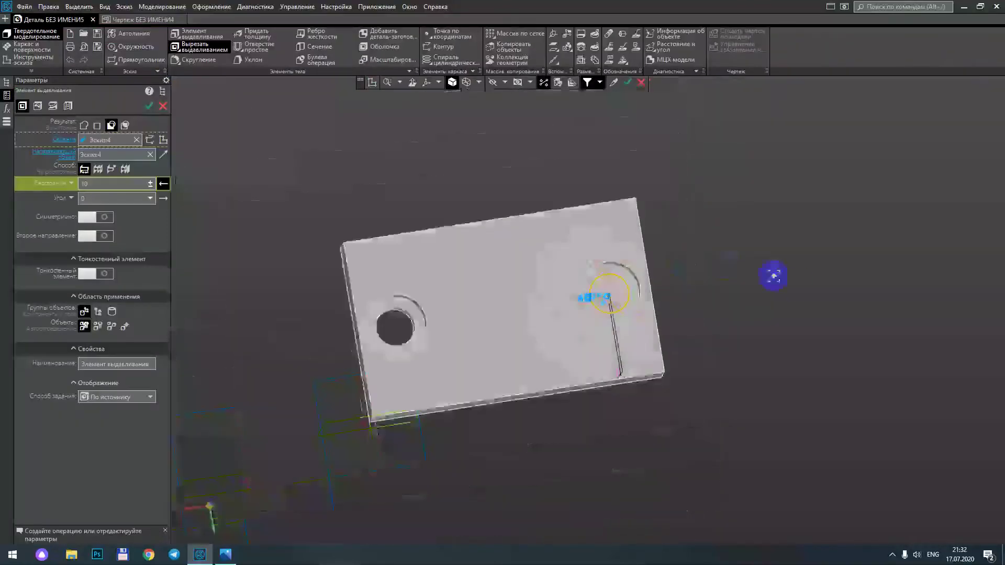
middle_click_drag(773, 274, 732, 246)
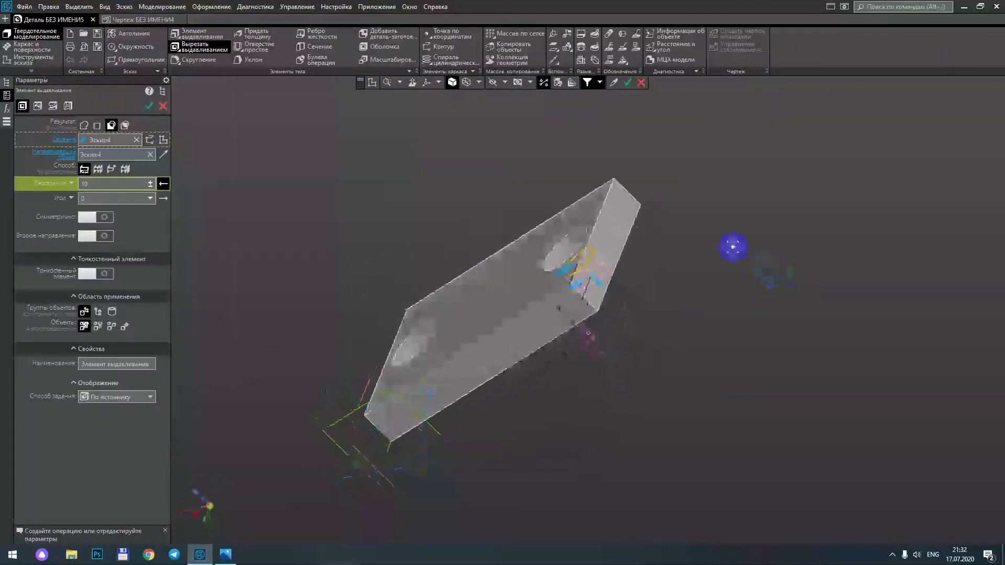
Step: Cut the right hole's Ø14 step through the part, then sketch on the large face
left_click(124, 171)
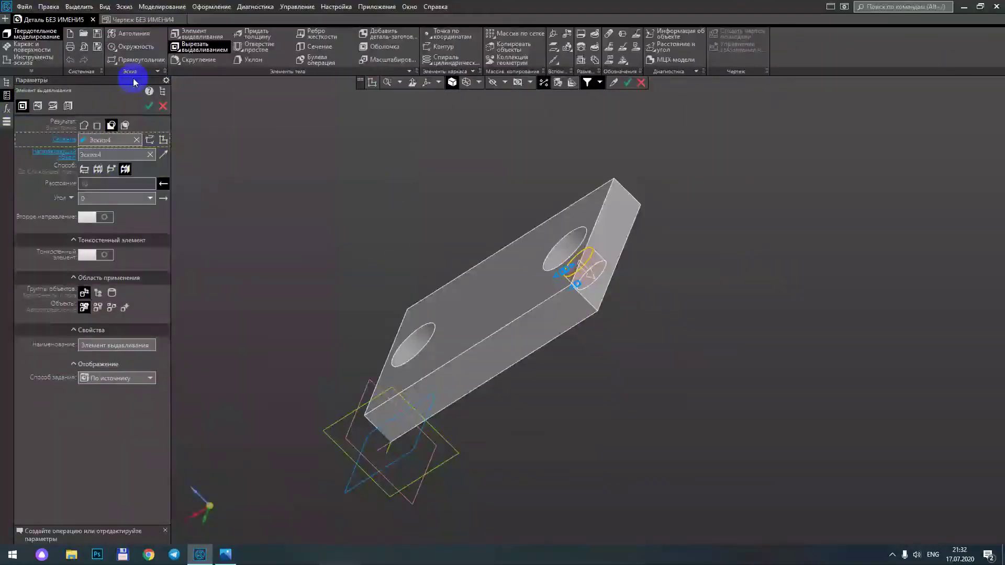
left_click(149, 106)
mouse_move(358, 141)
middle_mouse_down()
mouse_move(421, 128)
mouse_move(538, 152)
mouse_move(511, 134)
mouse_move(492, 79)
mouse_move(449, 117)
mouse_move(448, 145)
middle_mouse_up()
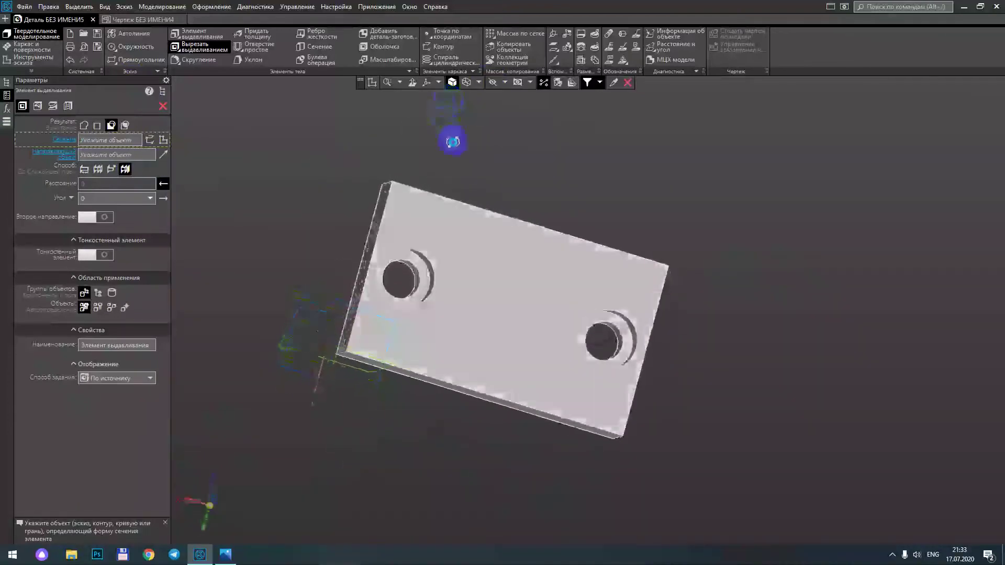
left_click(162, 106)
left_click(506, 284)
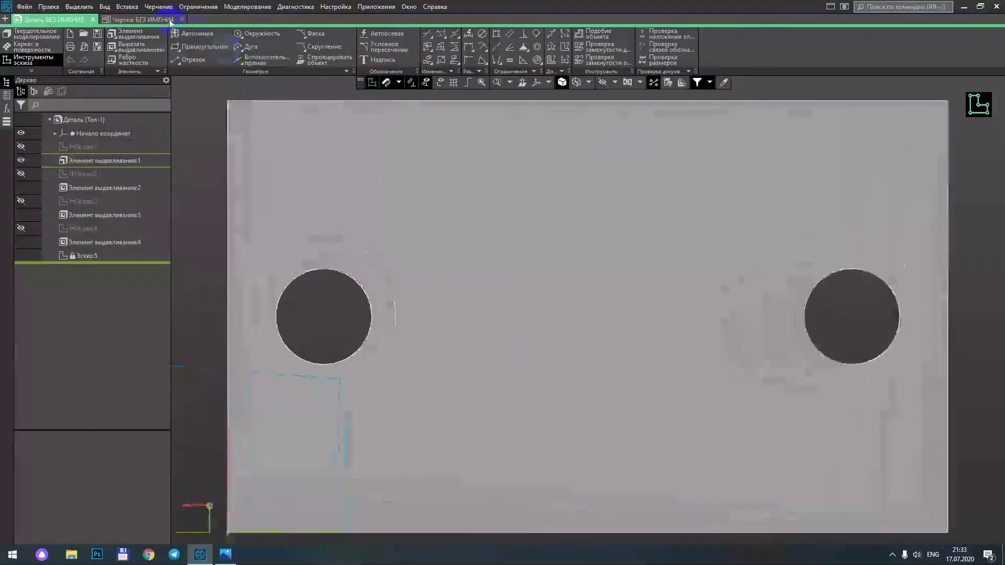
left_click(170, 23)
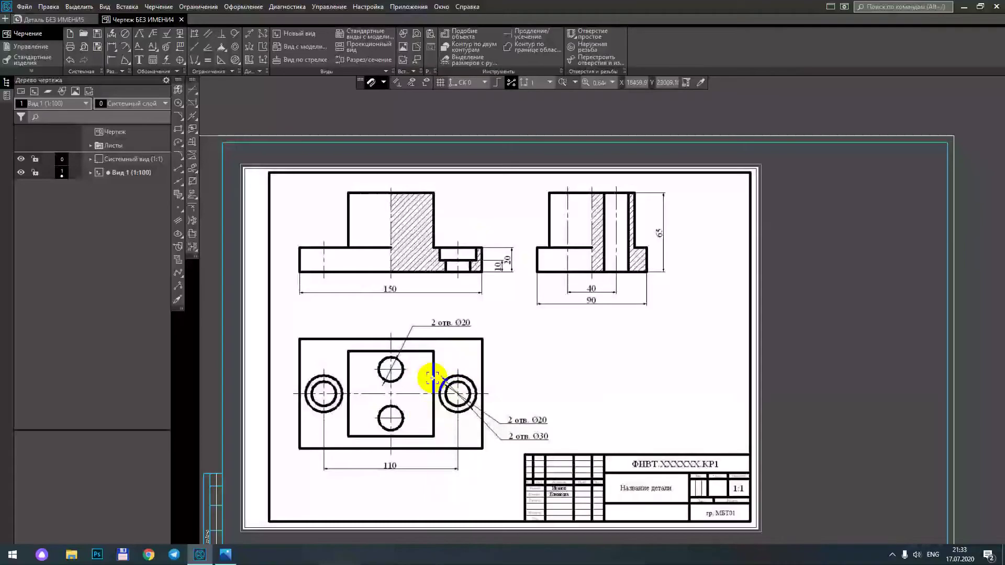
Step: Zoom the drawing's top view to read the Ø20 and Ø30 hole sizes, then return to the part
scroll(373, 394, "up", 3)
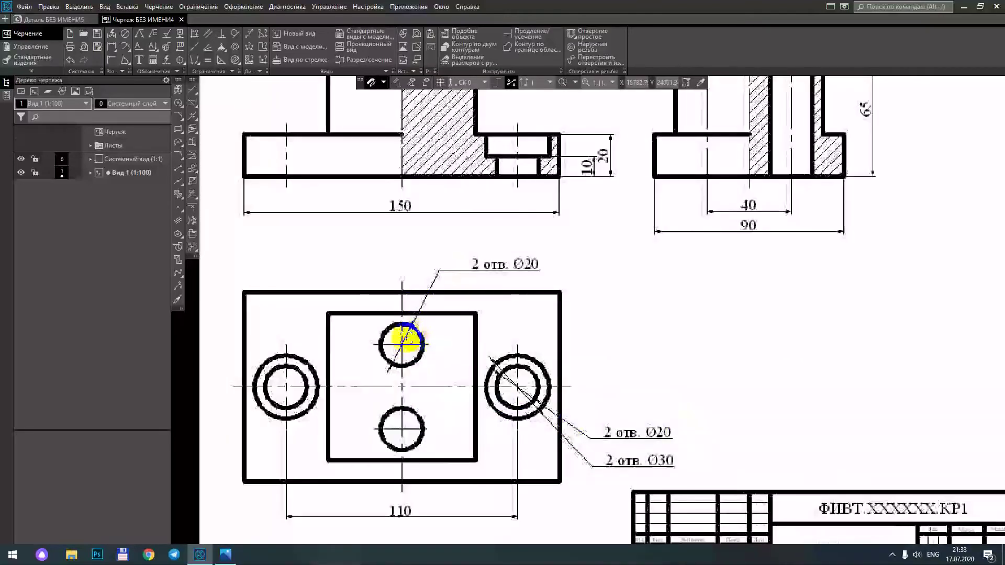
scroll(515, 318, "down", 2)
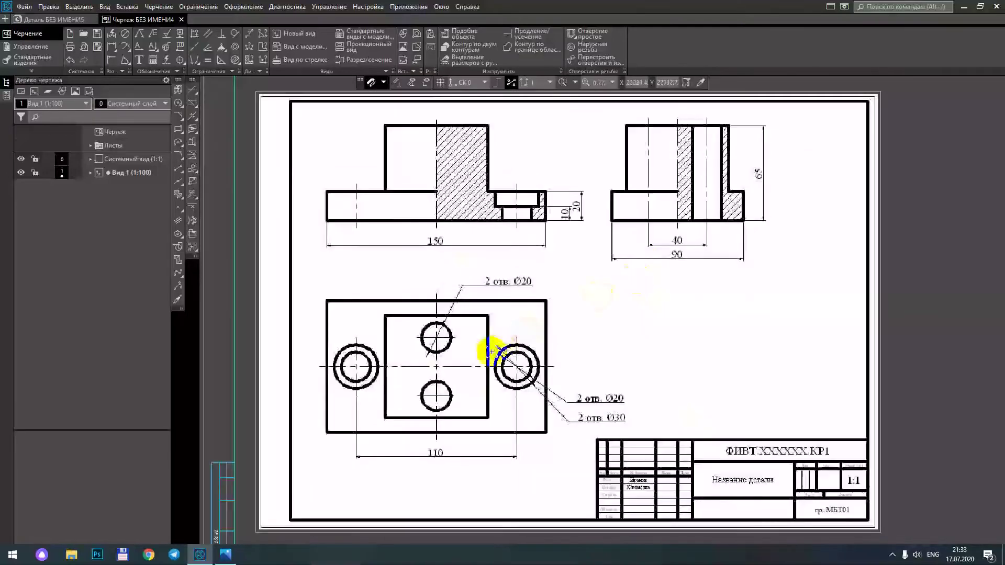
scroll(526, 282, "up", 3)
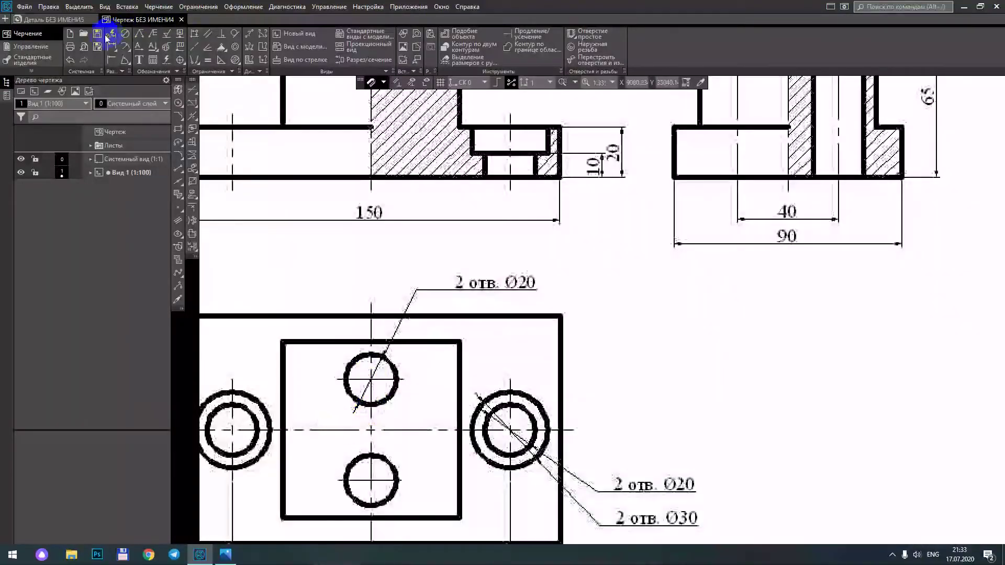
left_click(79, 20)
Step: Add horizontal and vertical bisector centre lines between the plate's opposite edges
middle_click_drag(511, 248, 406, 307)
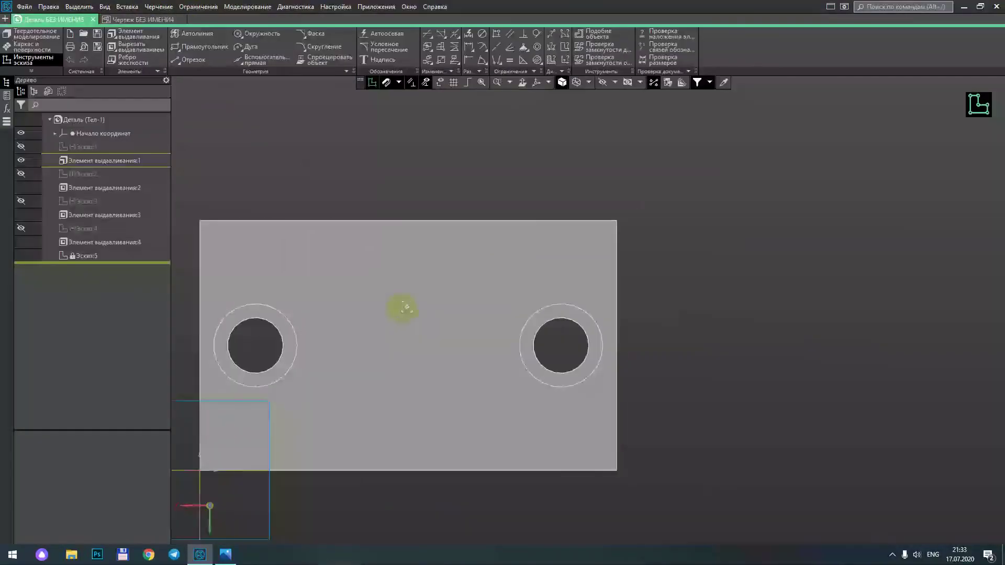
left_click_drag(263, 61, 244, 174)
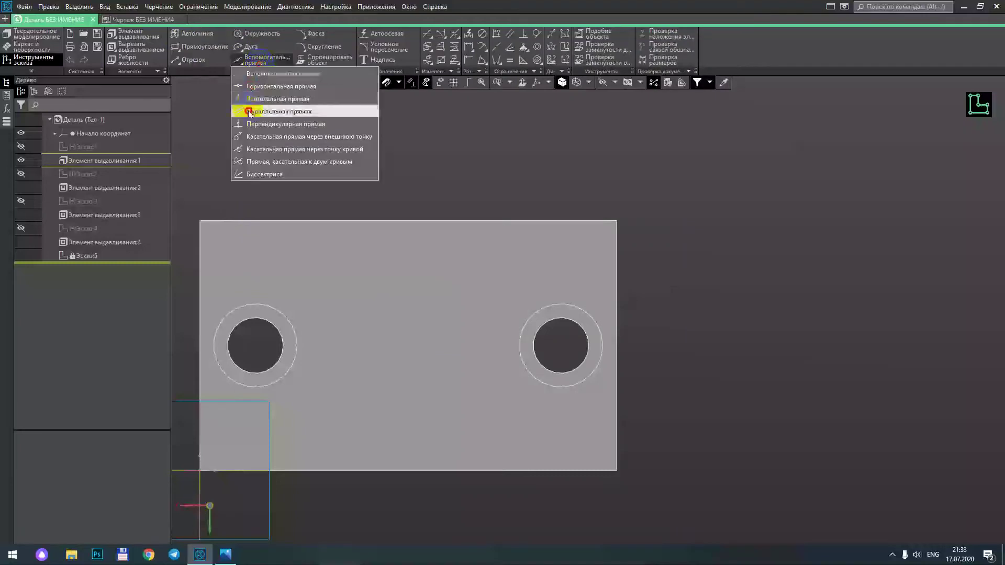
left_click(264, 220)
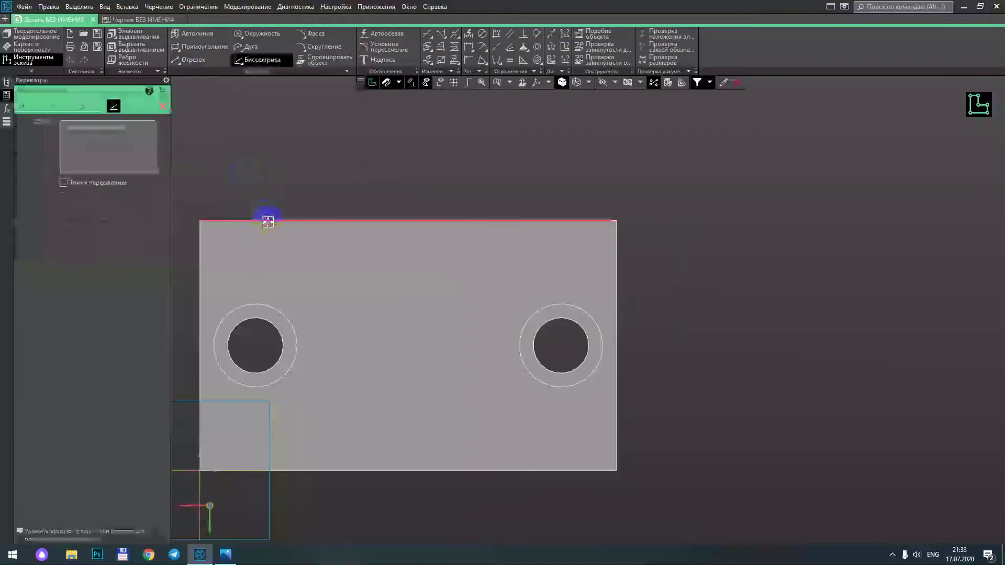
left_click(315, 470)
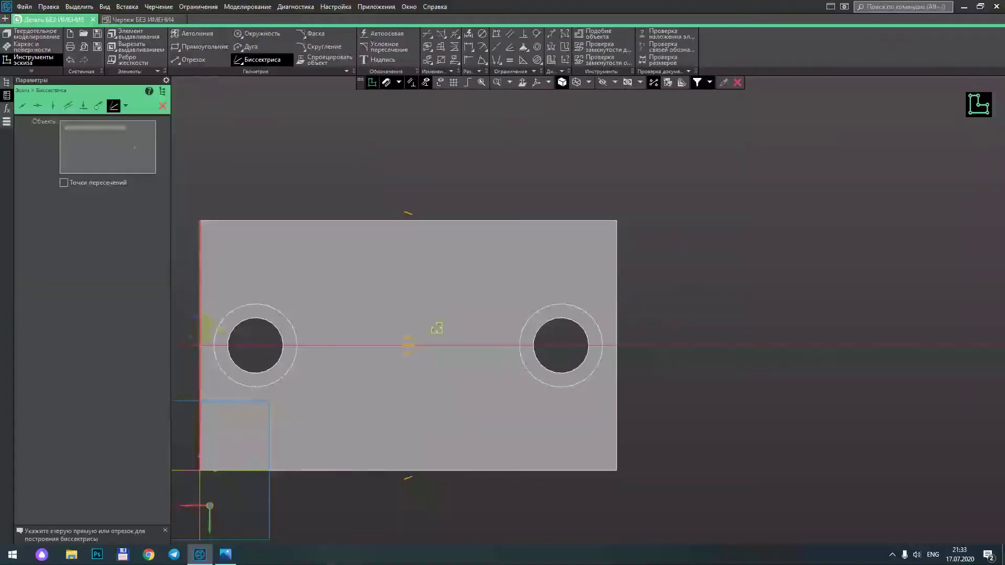
left_click(613, 303)
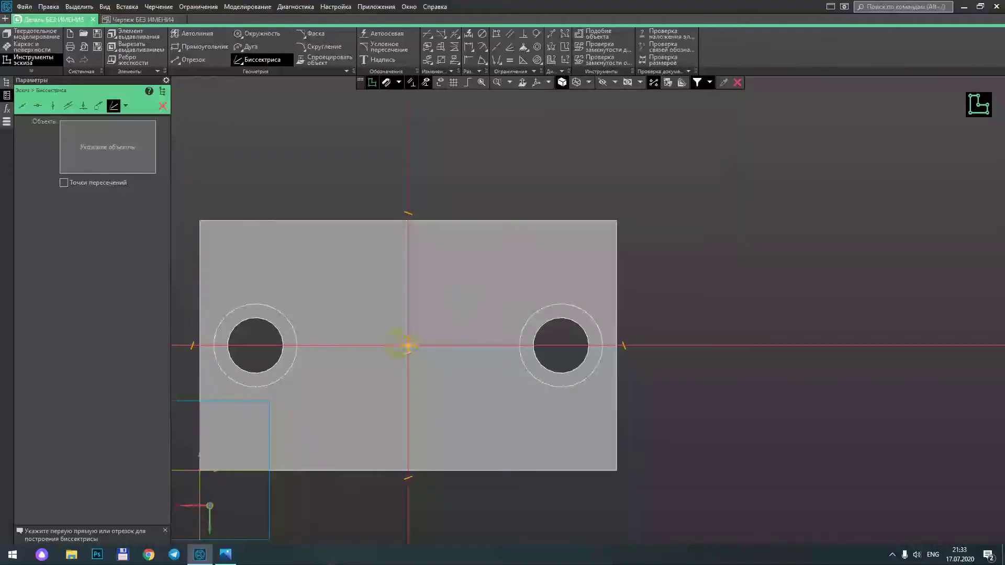
Step: Add parallel construction lines 35 mm on both sides of each centre line
left_click(66, 107)
left_click(407, 277)
left_click(99, 166)
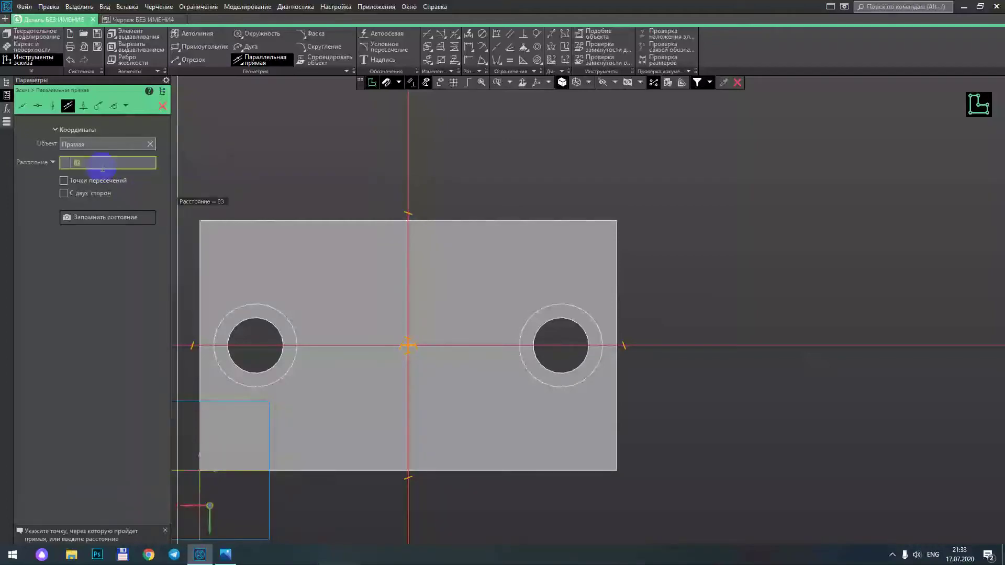
type("35")
key("Return")
left_click(63, 193)
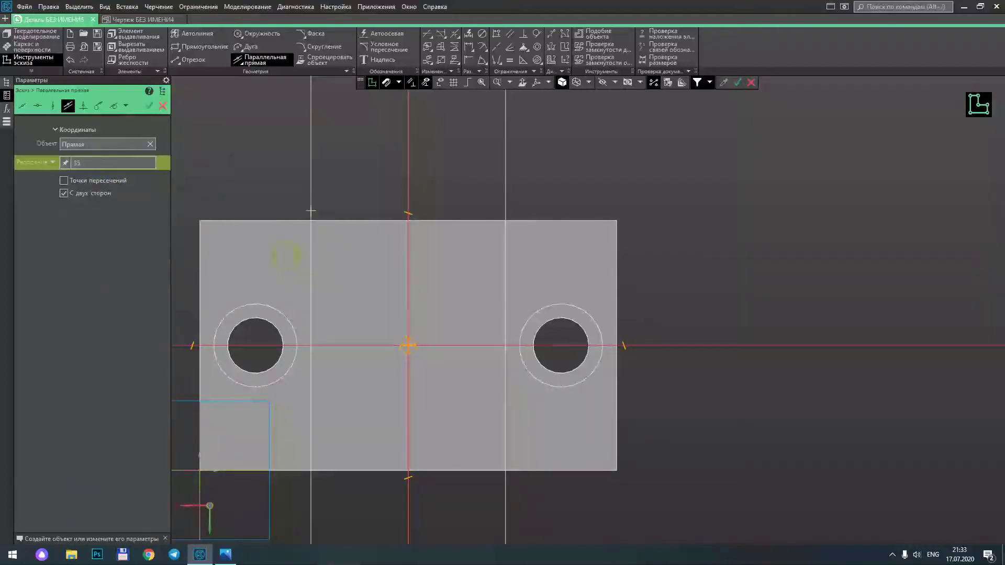
left_click(310, 211)
left_click(350, 346)
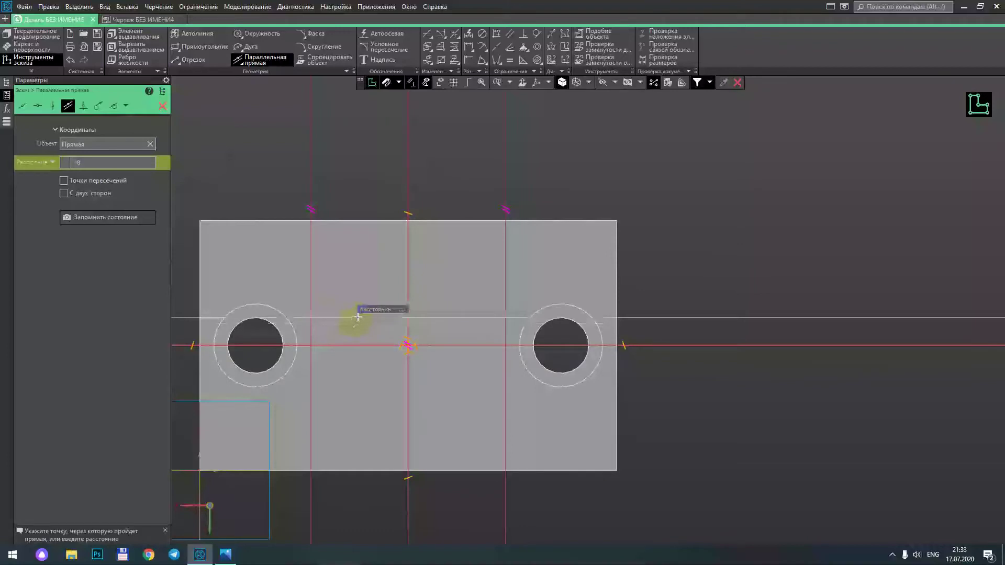
type("35")
key("Return")
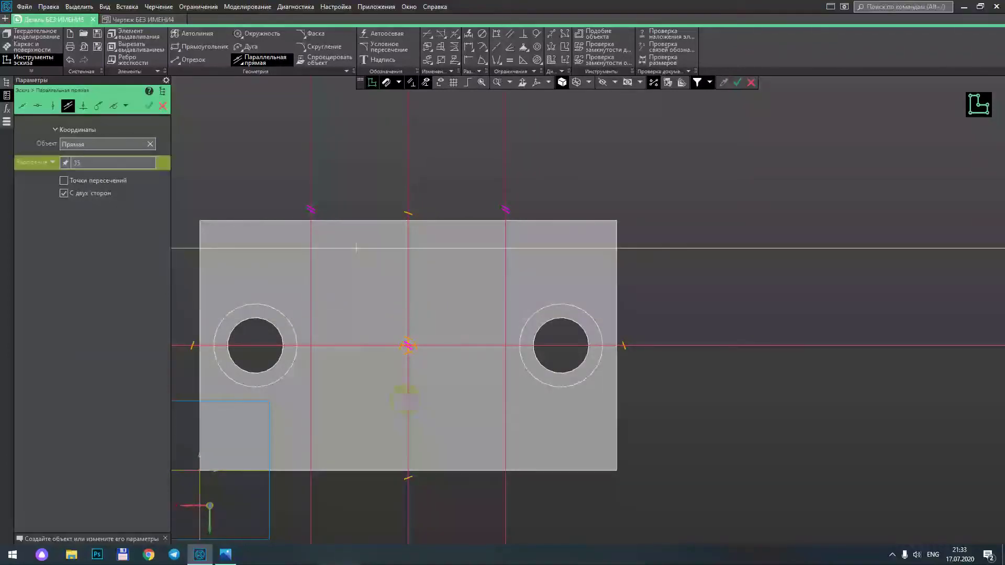
left_click(390, 246)
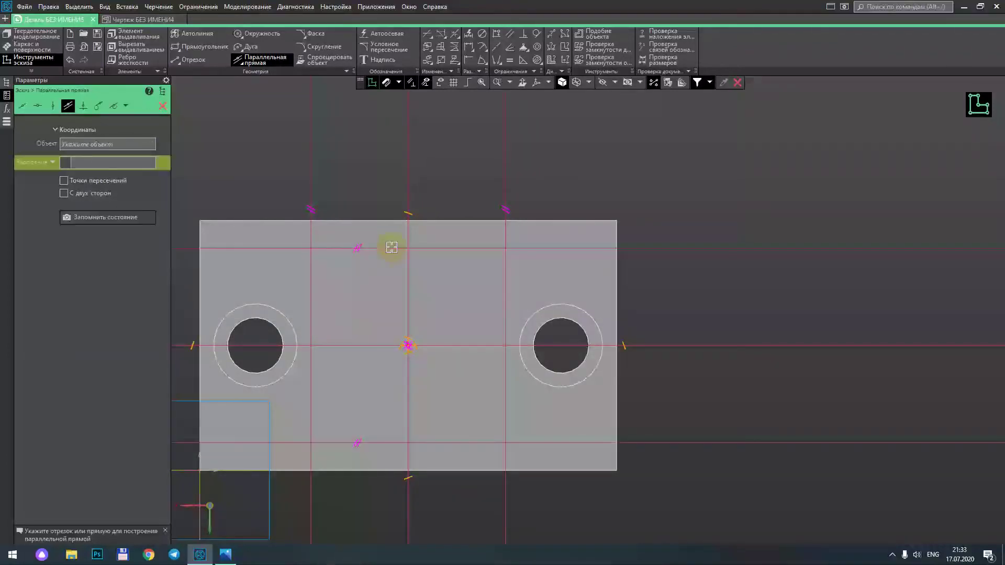
left_click(188, 48)
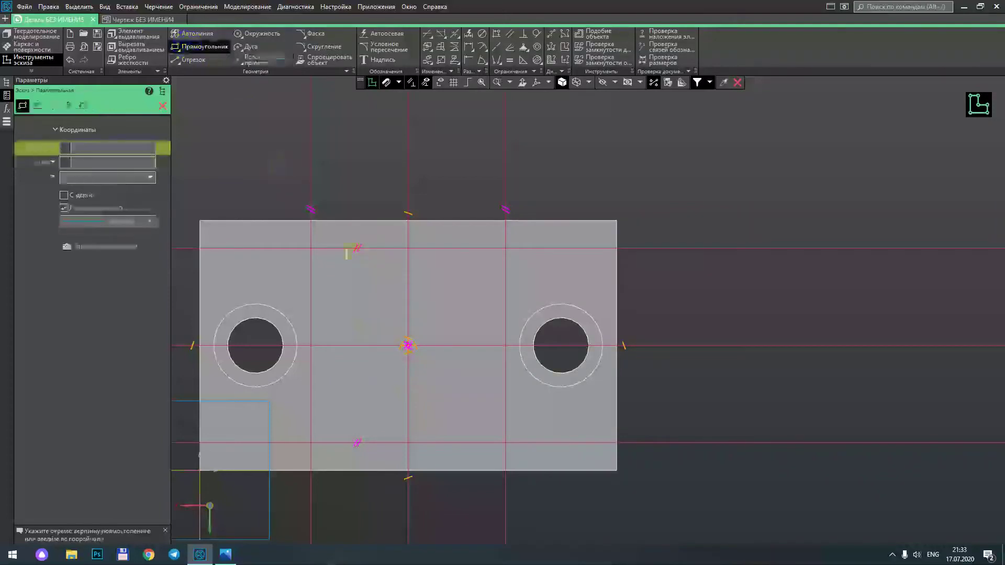
Step: Draw a rectangle between the 35 mm line intersections and cut it as a central pocket
left_click(311, 248)
left_click(507, 439)
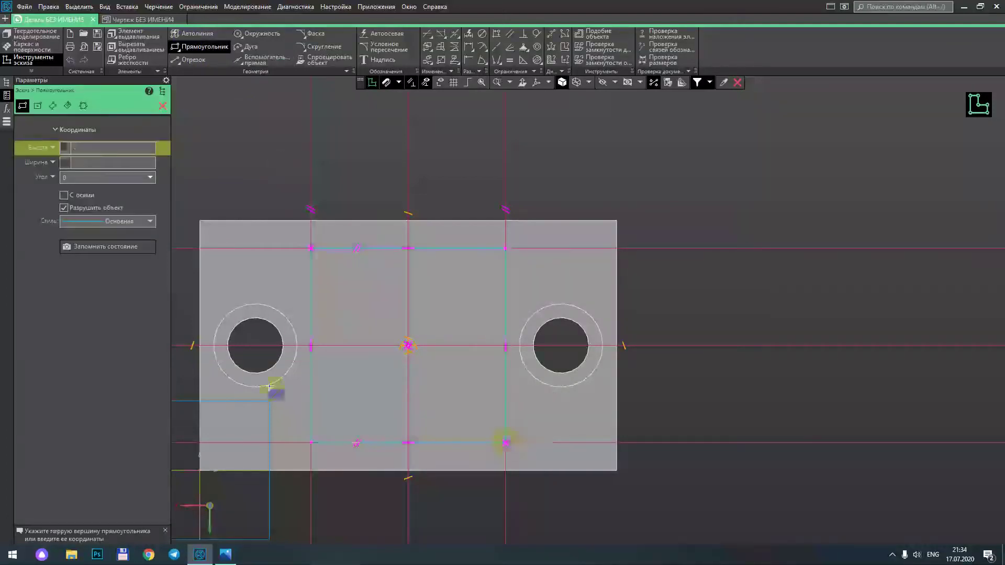
middle_click_drag(266, 176, 260, 176)
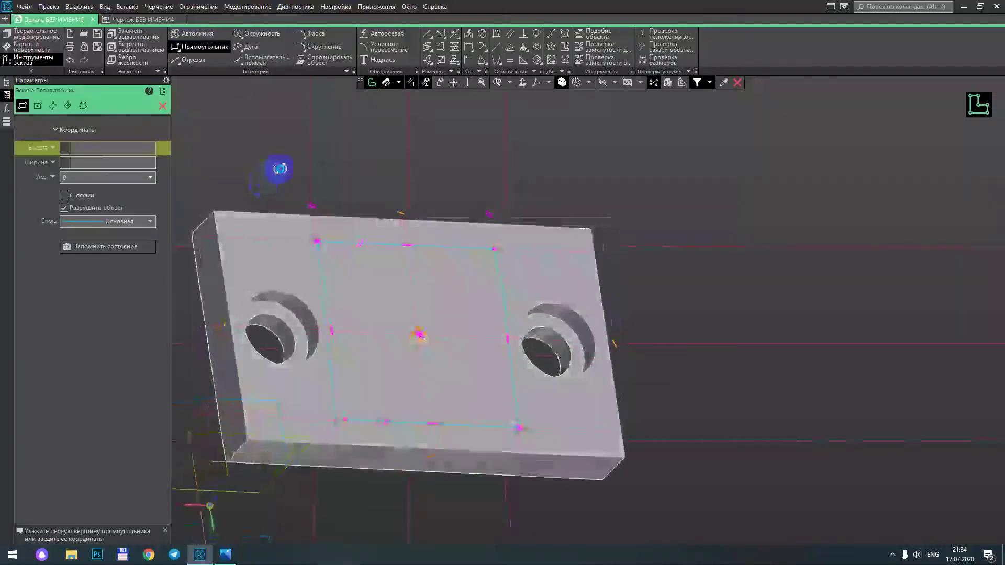
left_click(165, 107)
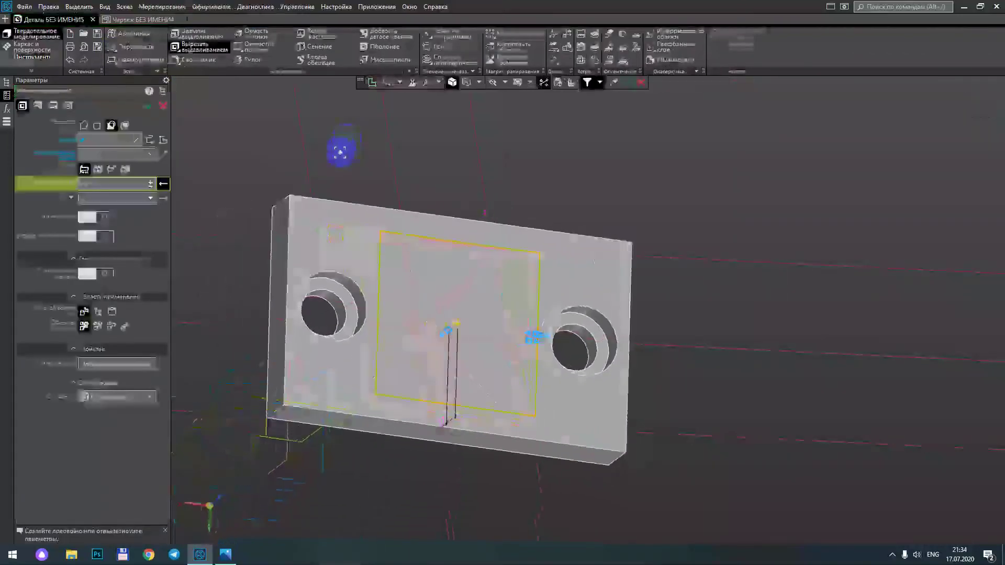
middle_click_drag(341, 150, 456, 172)
left_click(186, 35)
mouse_move(521, 150)
middle_mouse_down()
mouse_move(494, 116)
mouse_move(511, 112)
middle_mouse_up()
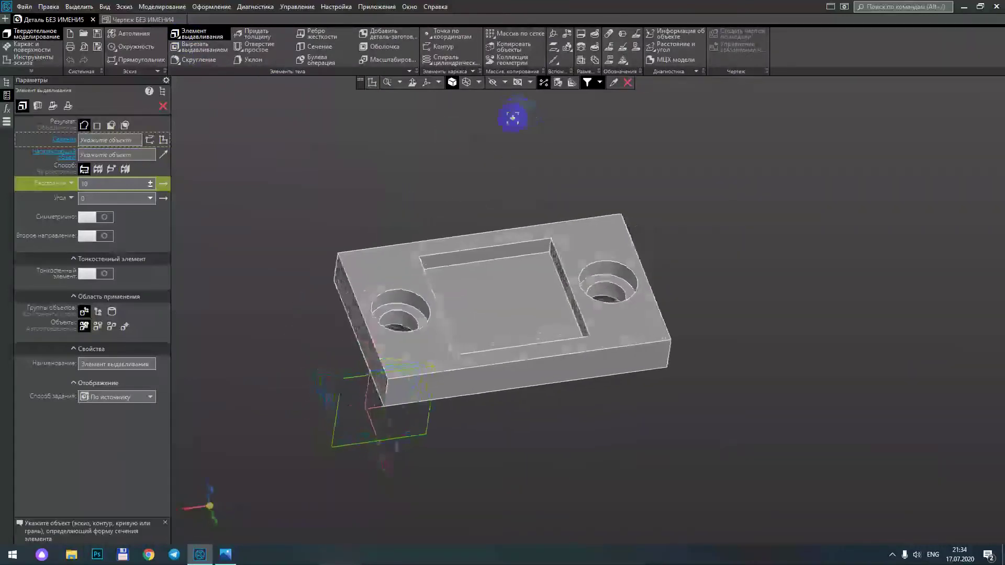
left_click(161, 107)
Step: Orbit the pocketed plate to a flatter top-front view and begin a new extrusion
mouse_move(523, 180)
middle_mouse_down()
mouse_move(523, 190)
mouse_move(496, 176)
mouse_move(558, 164)
mouse_move(565, 150)
mouse_move(530, 137)
mouse_move(509, 146)
mouse_move(514, 173)
mouse_move(496, 168)
middle_mouse_up()
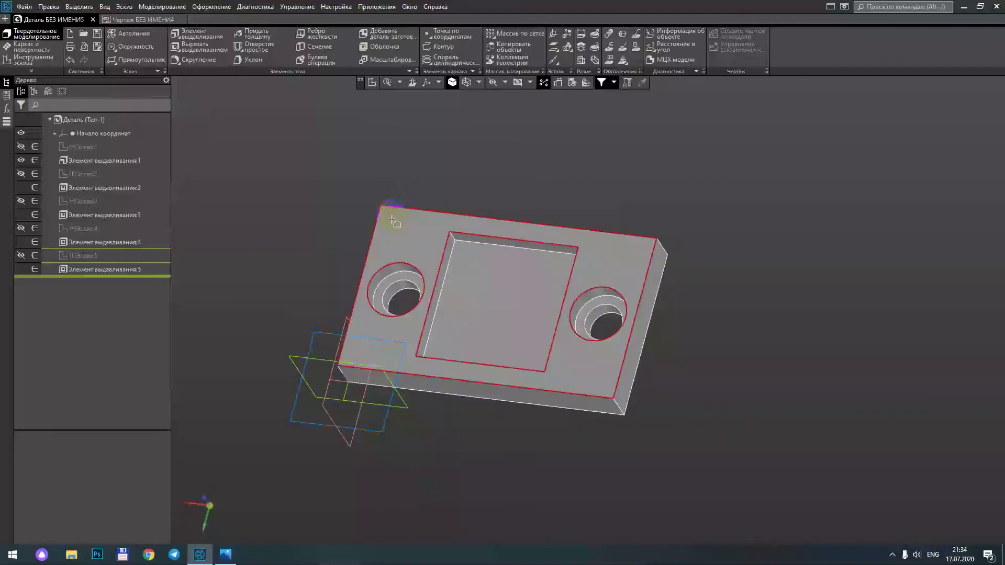
mouse_move(335, 213)
middle_mouse_down()
mouse_move(318, 193)
mouse_move(325, 178)
mouse_move(358, 182)
mouse_move(362, 166)
mouse_move(336, 173)
mouse_move(479, 271)
middle_mouse_up()
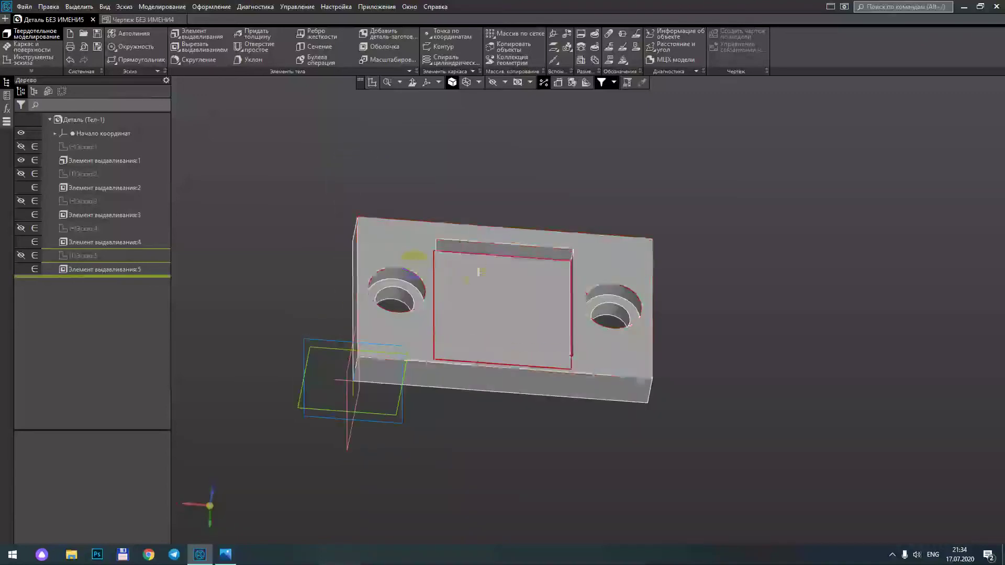
middle_click_drag(520, 184, 496, 216)
middle_click_drag(371, 213, 323, 220)
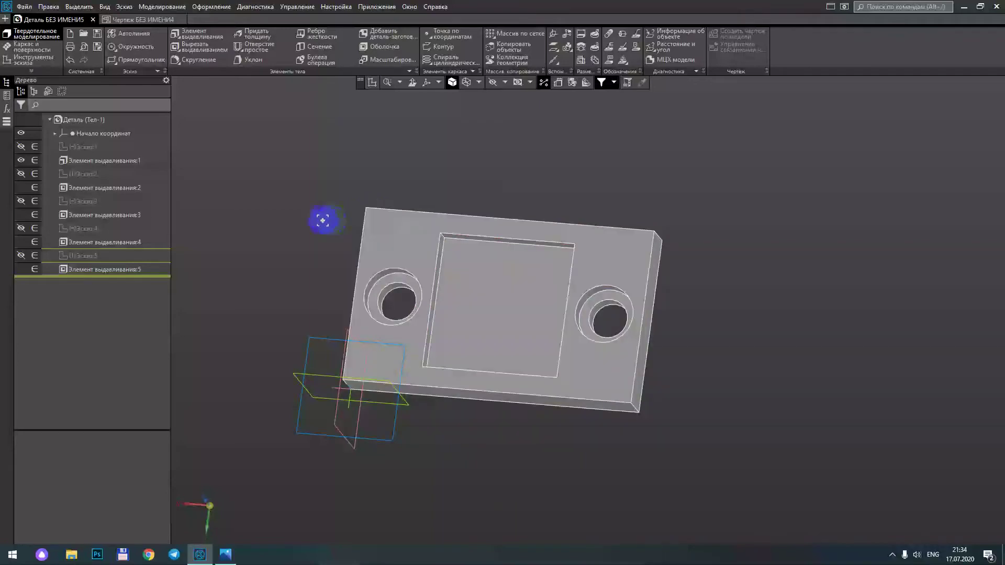
left_click(176, 36)
mouse_move(356, 140)
middle_mouse_down()
mouse_move(357, 115)
mouse_move(381, 105)
middle_mouse_up()
Step: Pick the pocket floor as the extrusion profile, briefly checking the drawing sheet
left_click(482, 295)
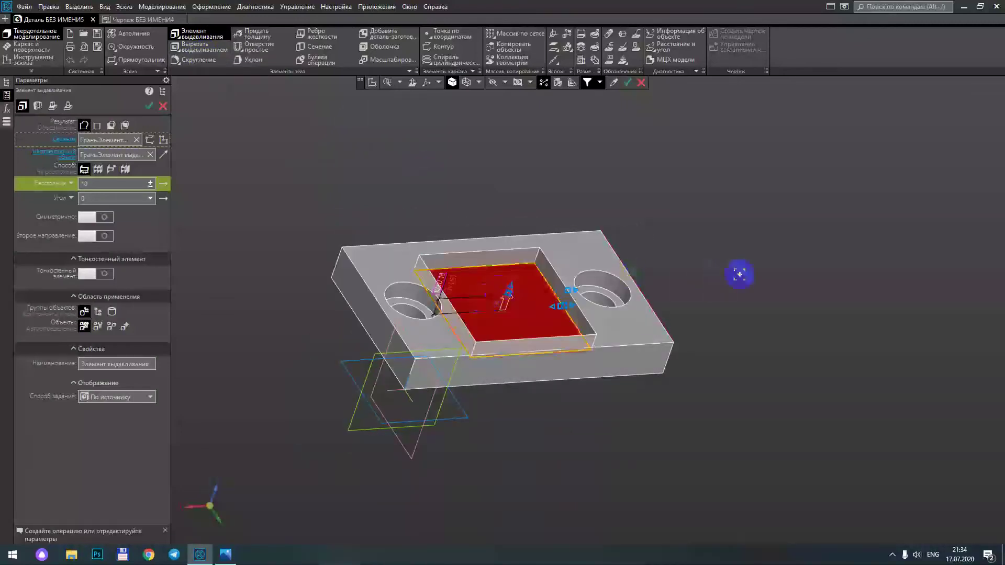
mouse_move(731, 260)
middle_mouse_down()
mouse_move(717, 254)
mouse_move(701, 266)
middle_mouse_up()
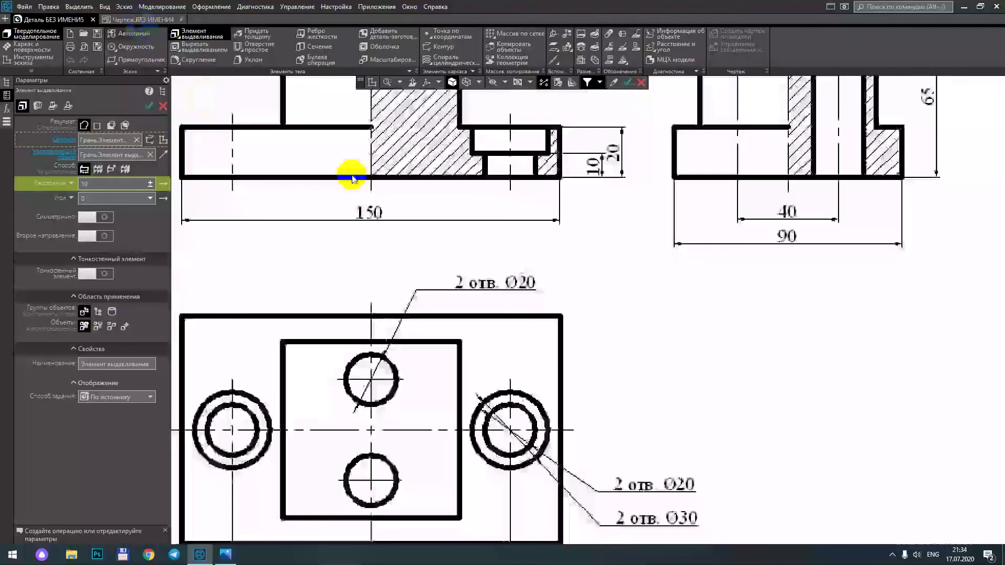
key("ctrl+Tab")
scroll(489, 262, "up", 2)
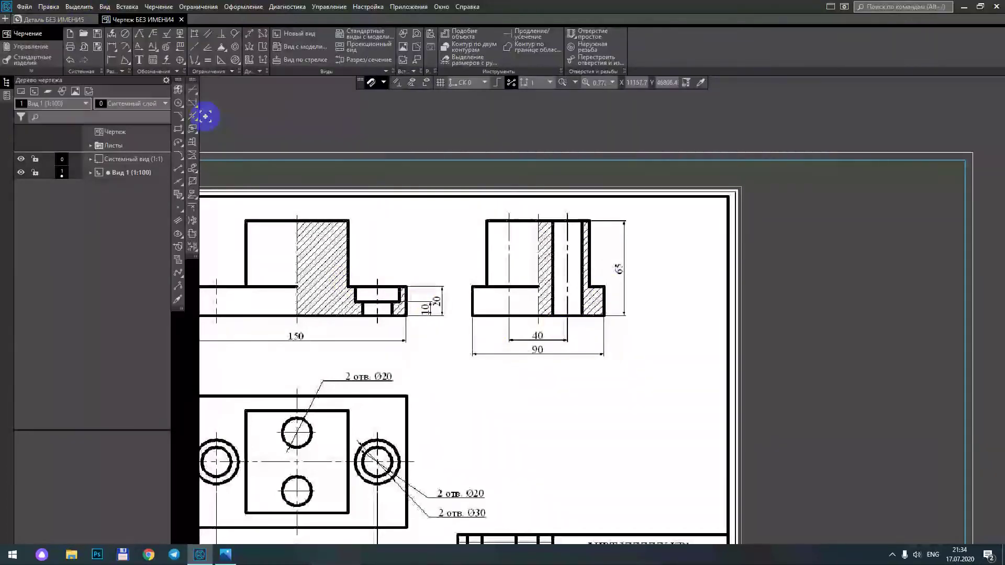
left_click(64, 20)
left_click(538, 314)
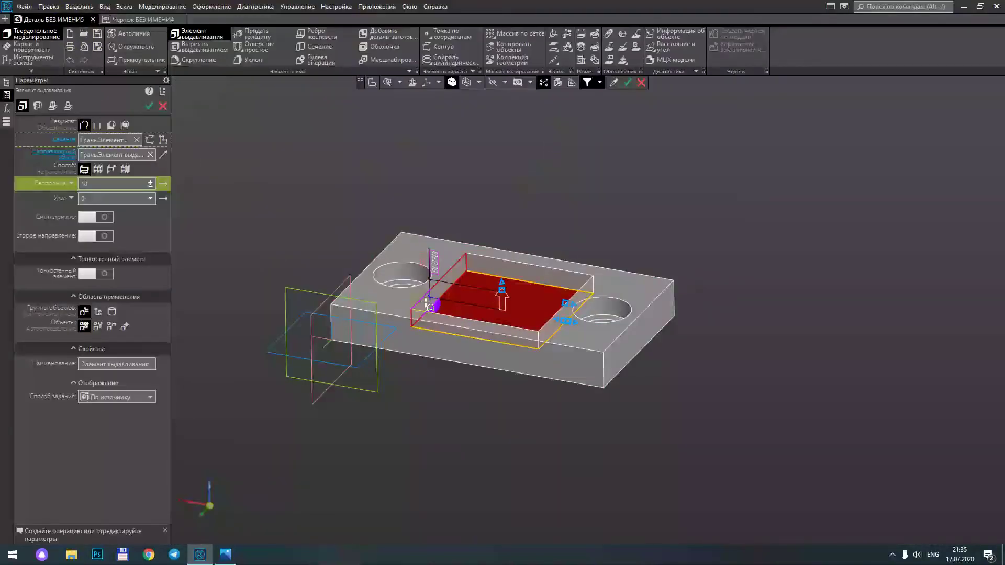
Step: Extrude the profile 55 upward into the raised block and close the extrusion settings
left_click(105, 187)
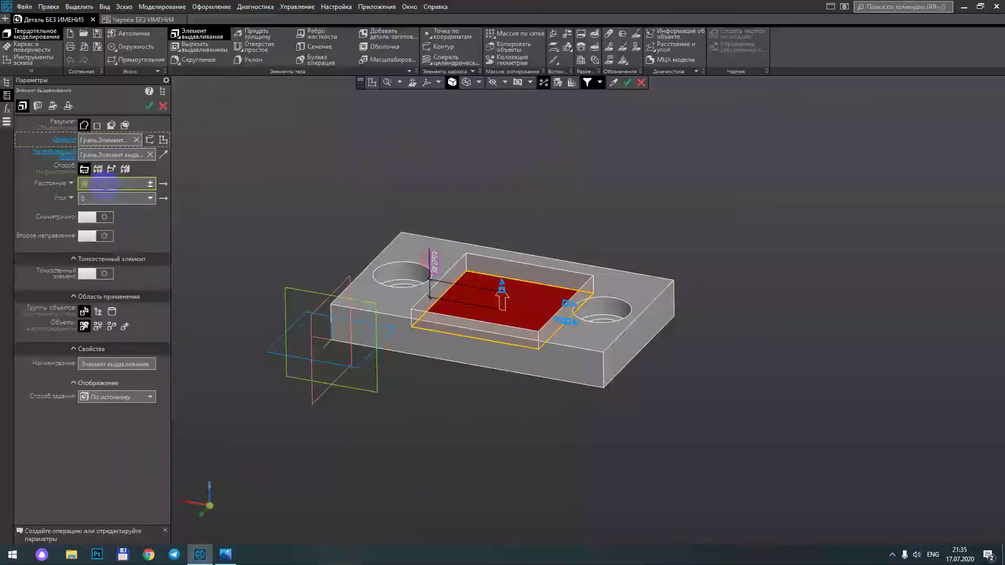
type("15")
type("35")
key("Return")
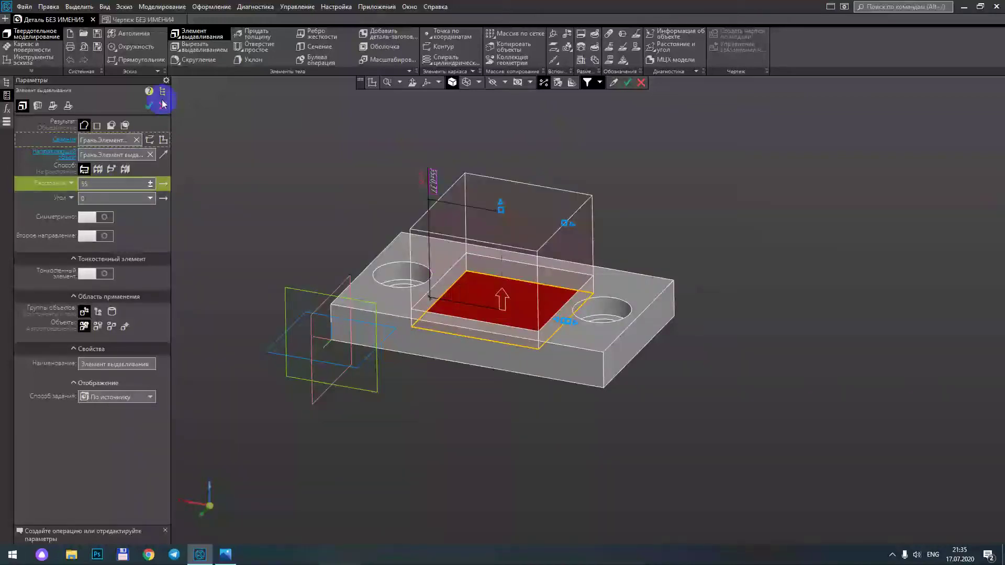
left_click(148, 107)
mouse_move(280, 155)
middle_mouse_down()
mouse_move(296, 171)
mouse_move(314, 161)
middle_mouse_up()
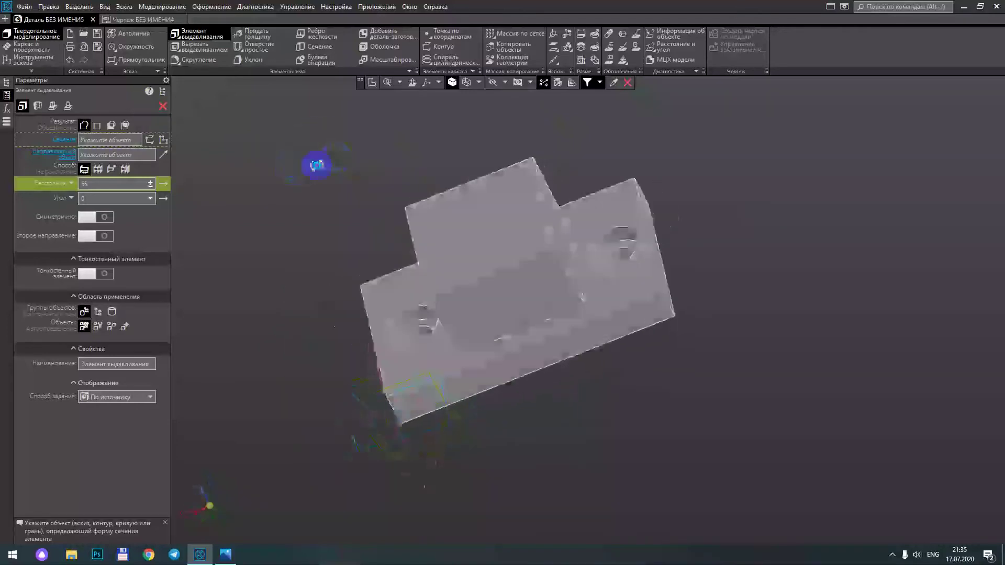
key("Escape")
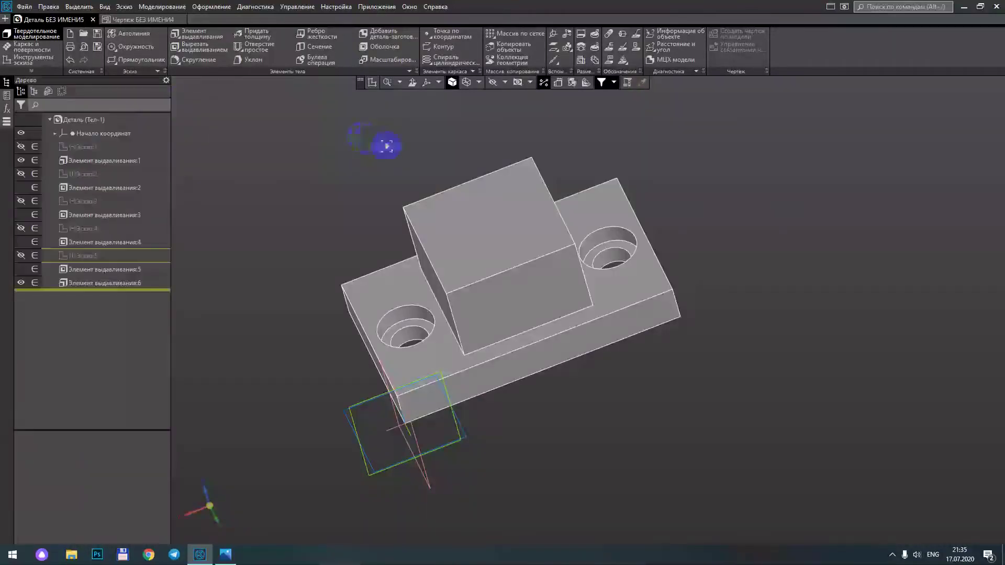
Step: Start a new sketch on the raised block's top face
middle_click_drag(307, 148, 422, 145)
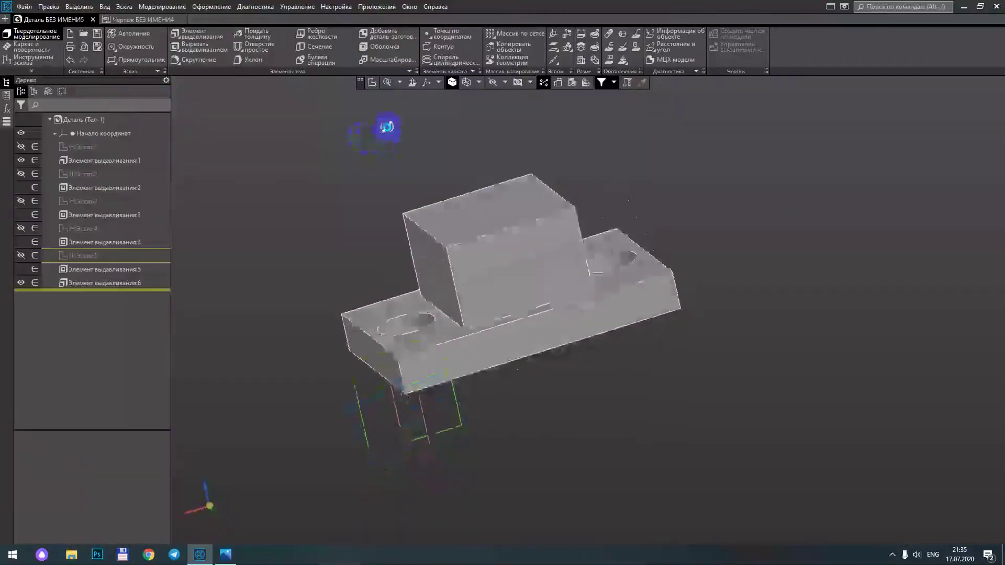
left_click(516, 229)
left_click(527, 220)
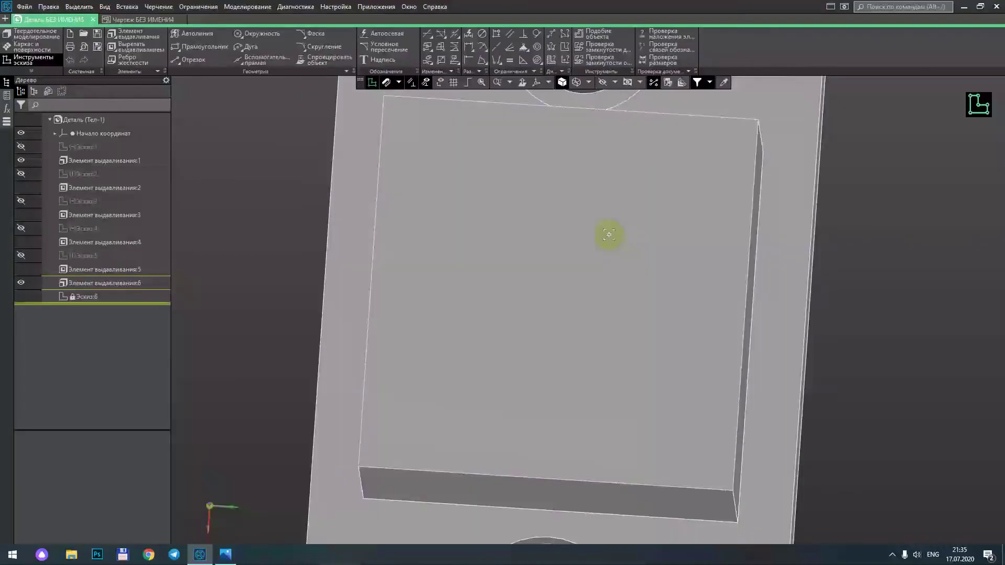
Step: Look over the Чертеж reference sheet, then return to the part's Эскиз:6
left_click(129, 20)
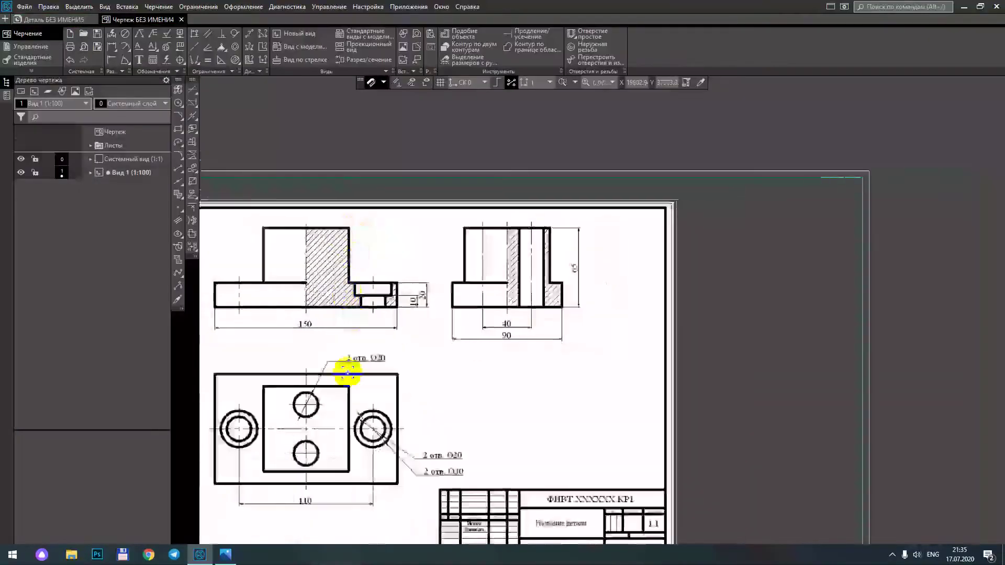
scroll(302, 415, "up", 1)
scroll(359, 414, "up", 1)
scroll(370, 421, "up", 1)
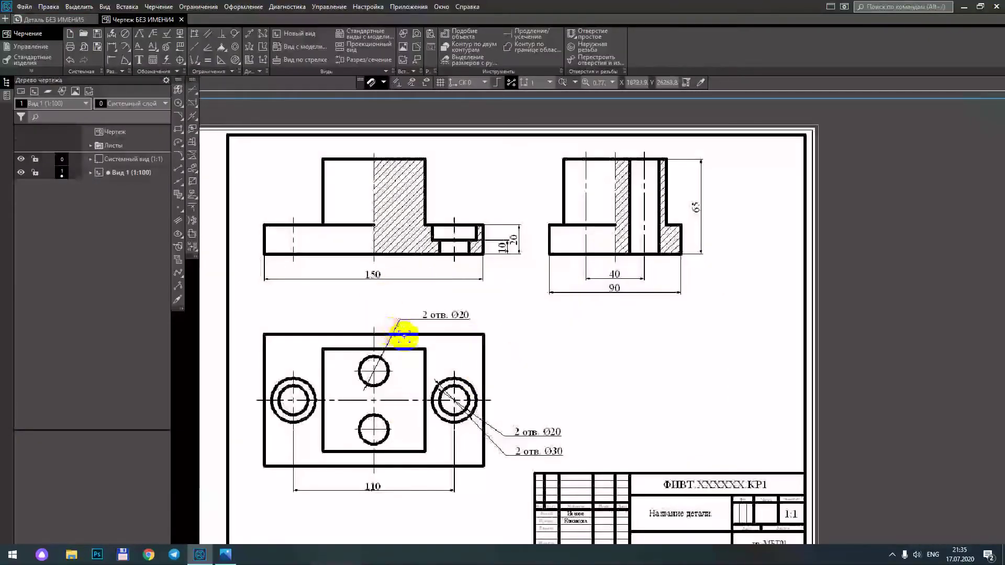
scroll(424, 343, "up", 1)
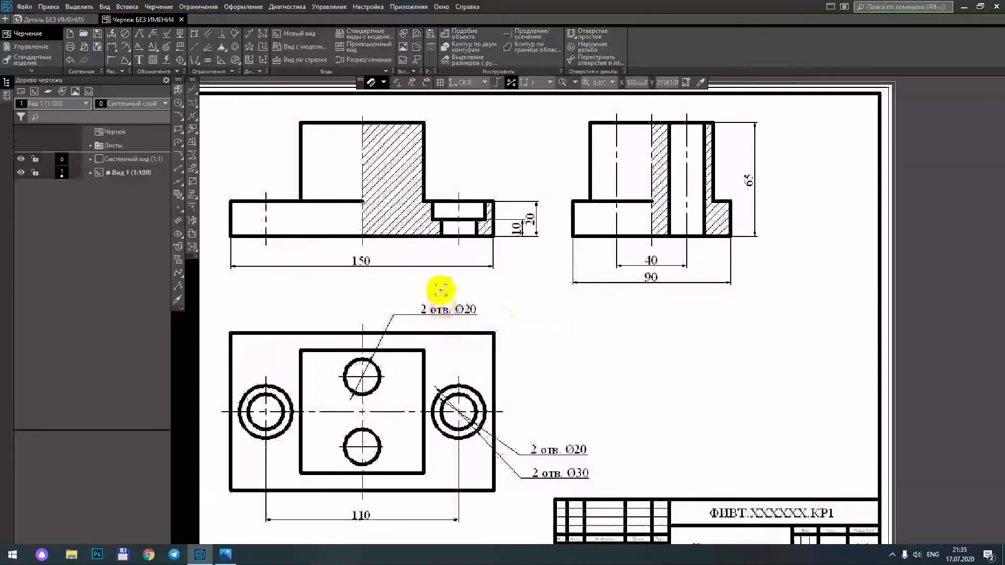
left_click(51, 21)
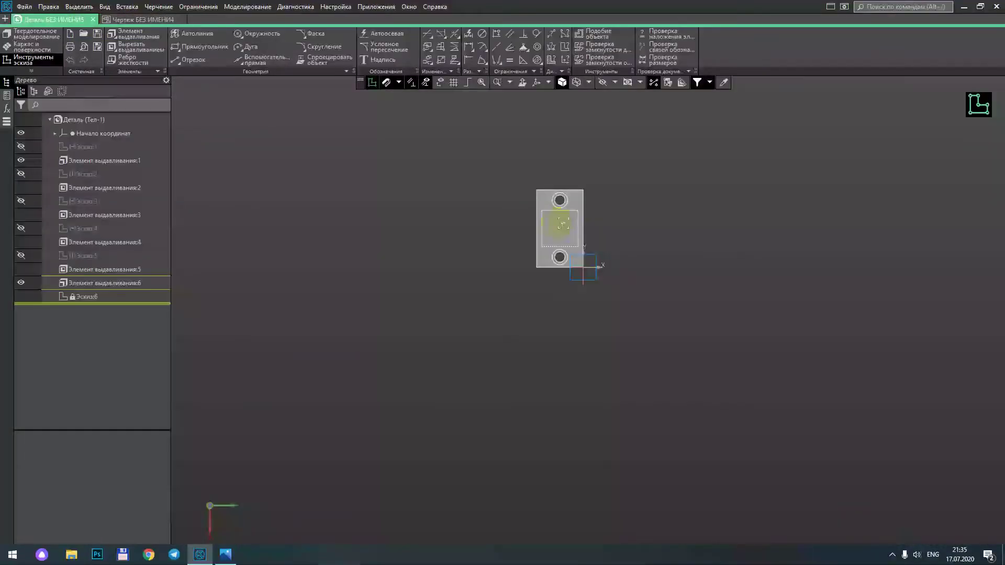
Step: Face the sketch plane and draw vertical and horizontal bisector centre lines through the rectangle
scroll(573, 209, "up", 5)
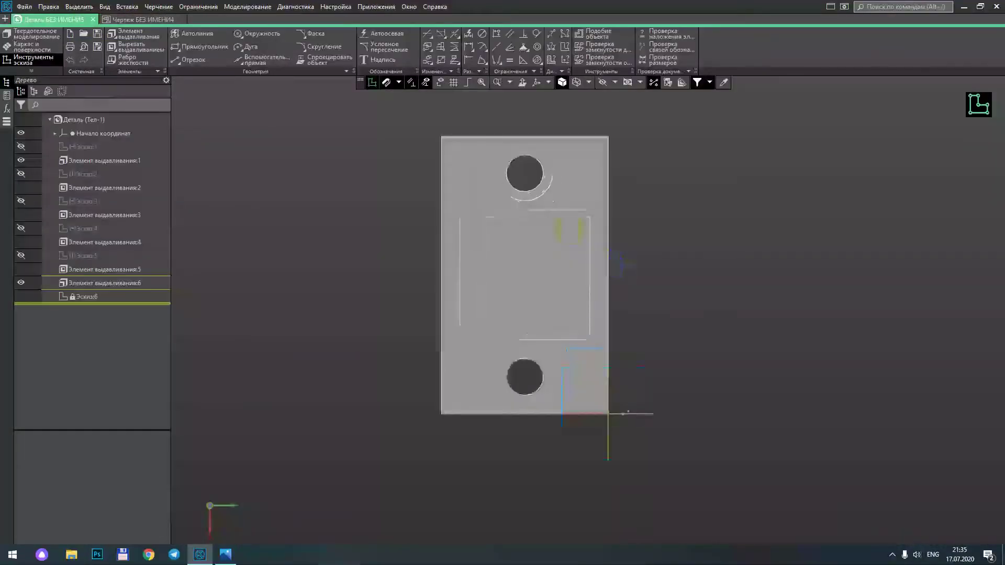
mouse_move(707, 419)
middle_mouse_down()
mouse_move(643, 283)
mouse_move(666, 236)
mouse_move(702, 242)
middle_mouse_up()
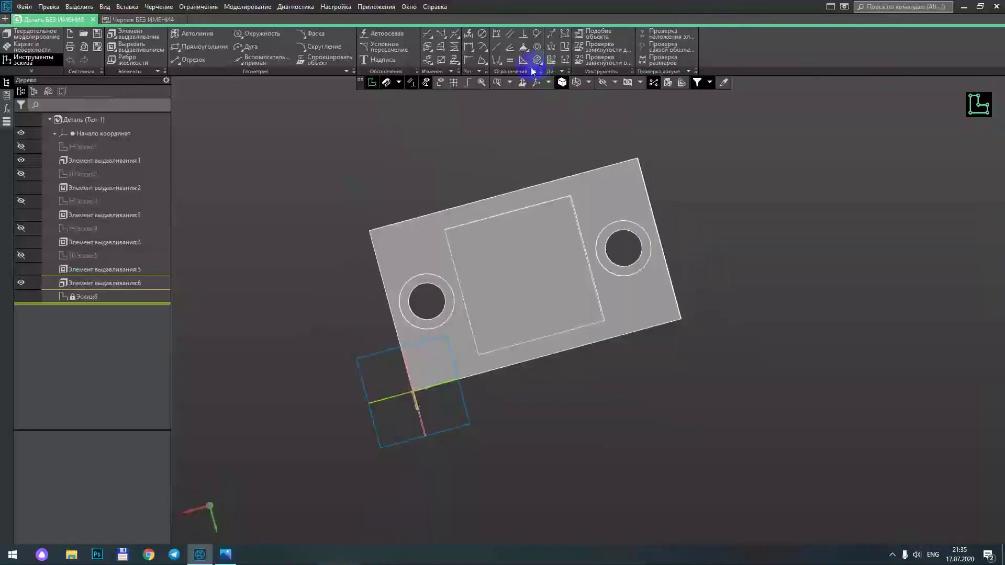
left_click(522, 83)
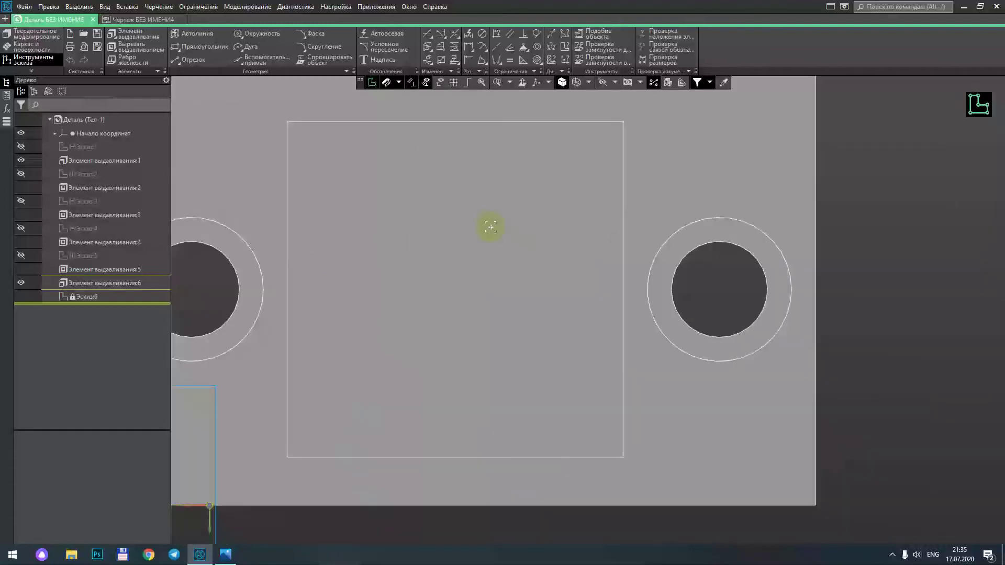
scroll(489, 224, "down", 2)
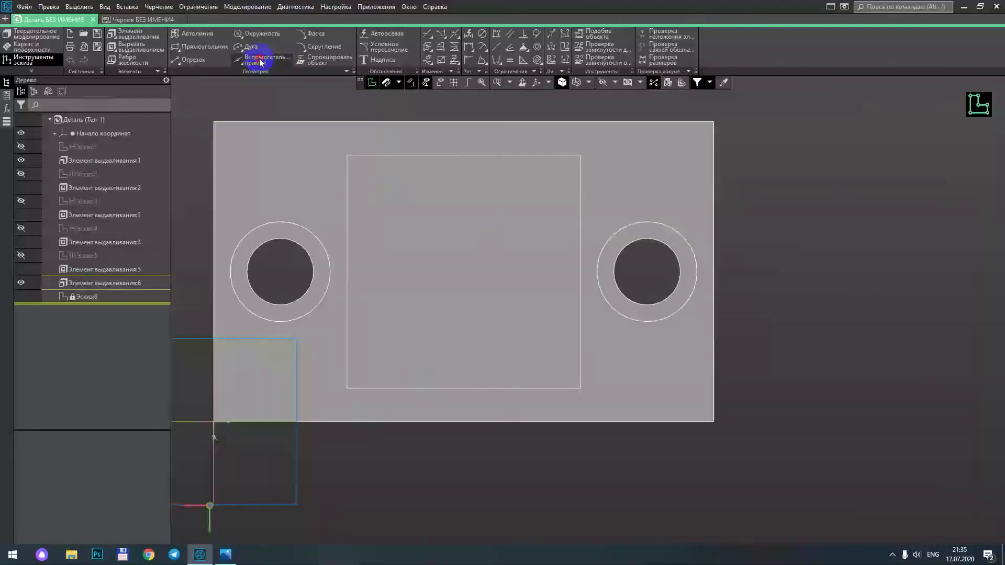
left_click(240, 60)
left_click(254, 173)
left_click(347, 228)
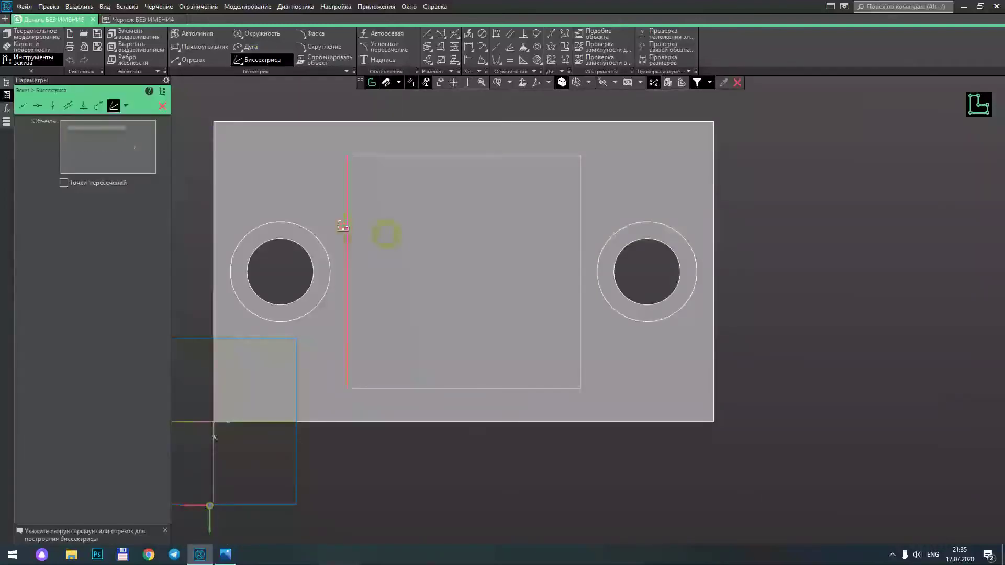
left_click(580, 235)
left_click(508, 155)
left_click(524, 388)
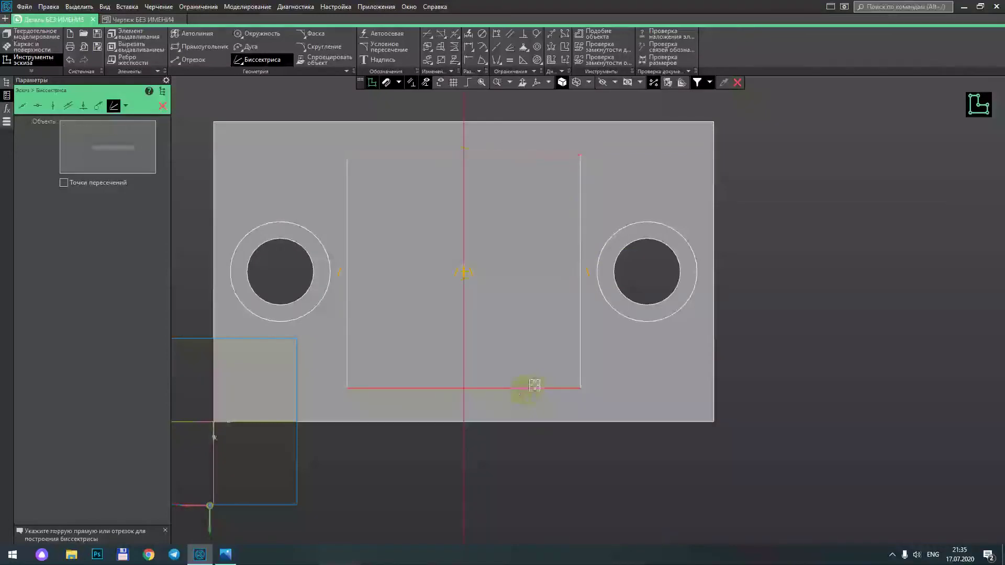
Step: Add parallel construction lines 20 above and below the horizontal centre line
left_click(68, 106)
scroll(180, 145, "down", 1)
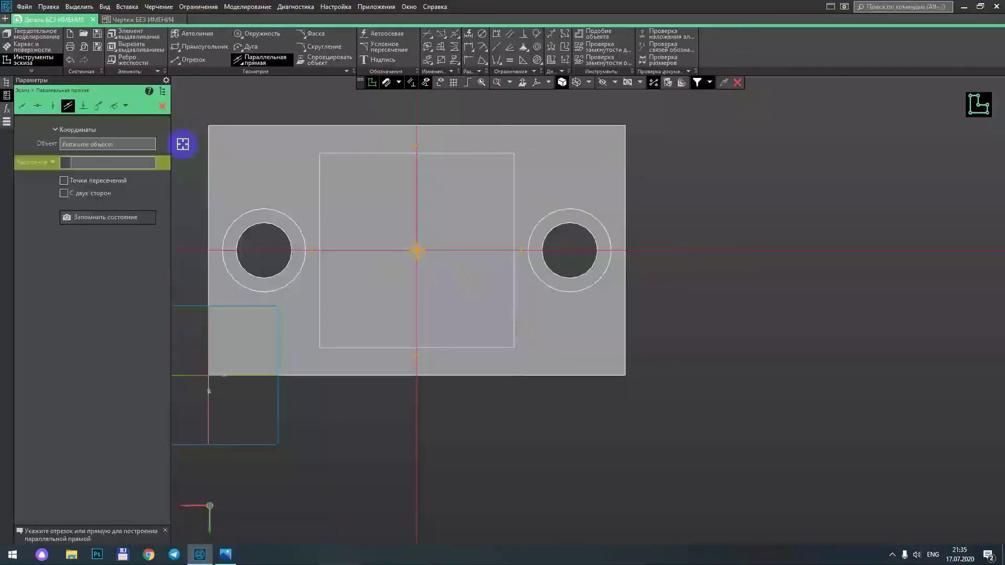
left_click(379, 250)
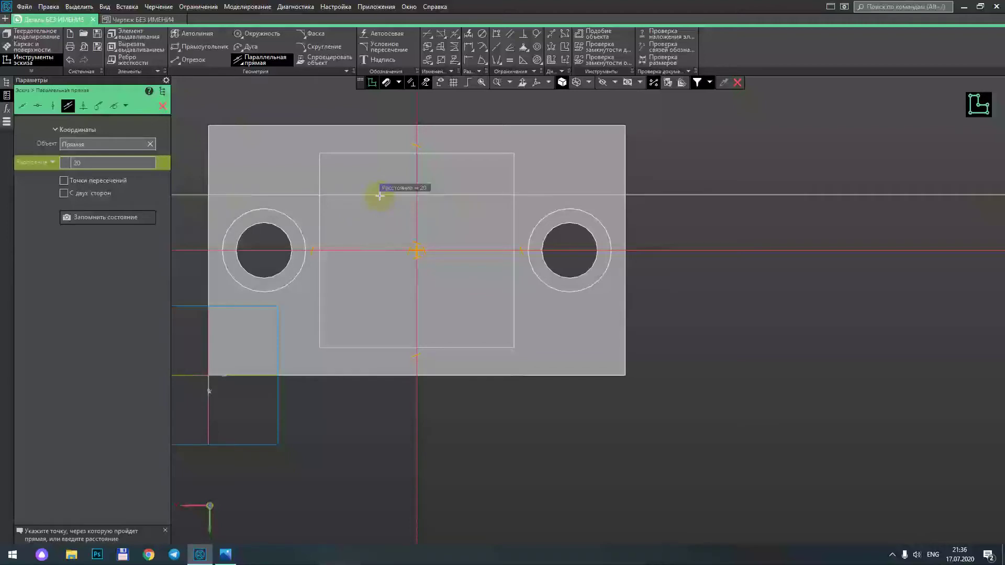
left_click(379, 196)
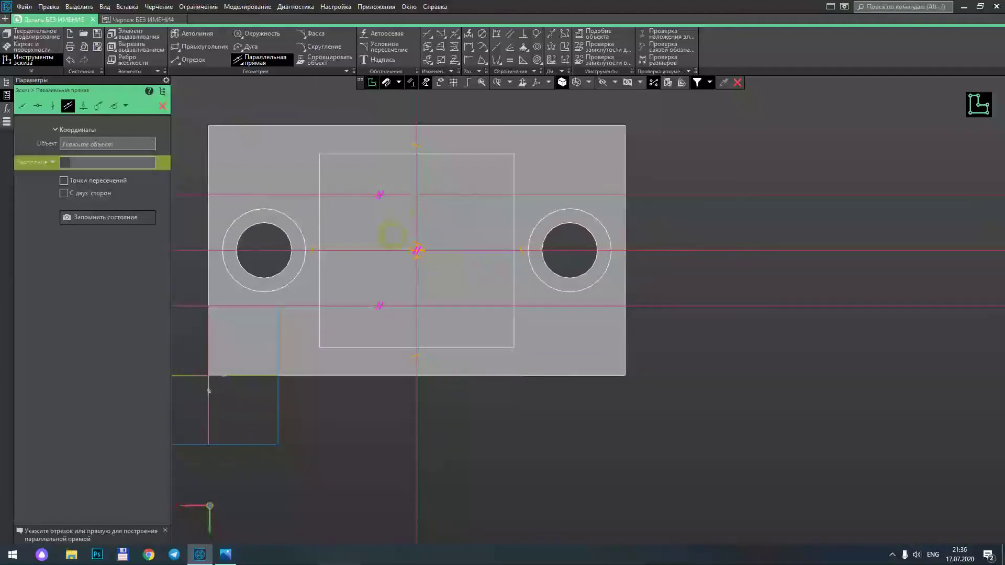
Step: Draw two Ø20 circles at the upper and lower centre-line intersections
left_click(268, 34)
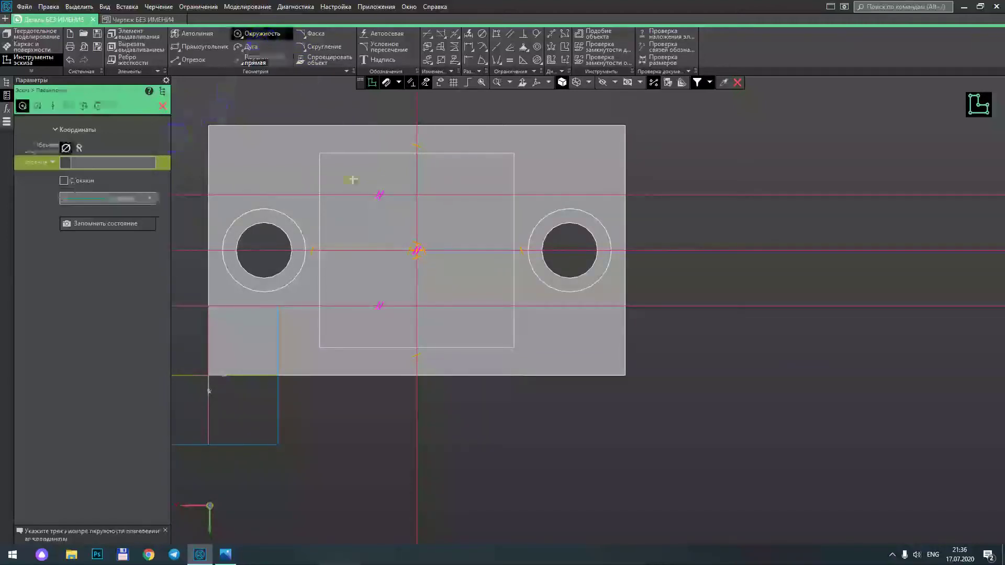
left_click(416, 195)
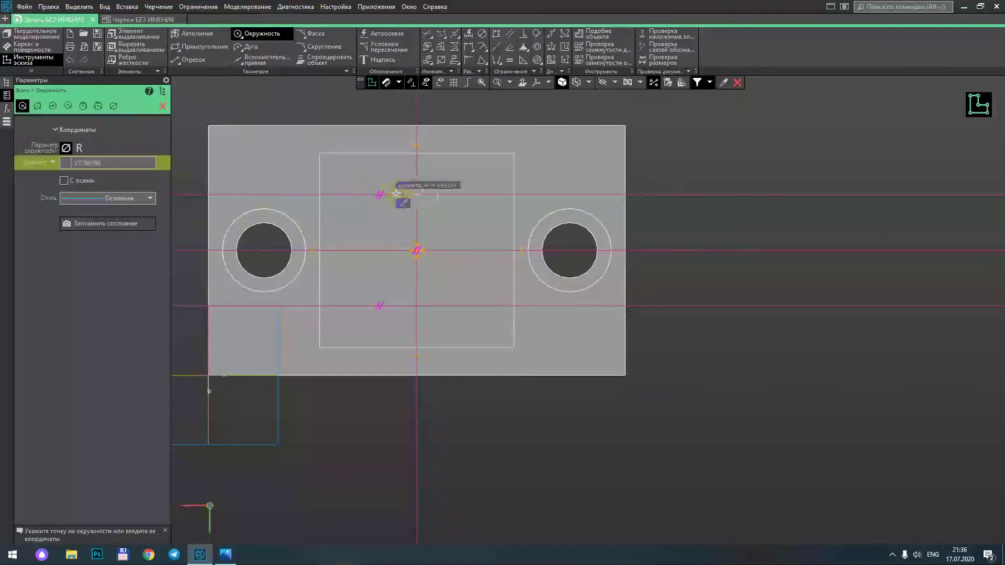
left_click(131, 163)
type("176")
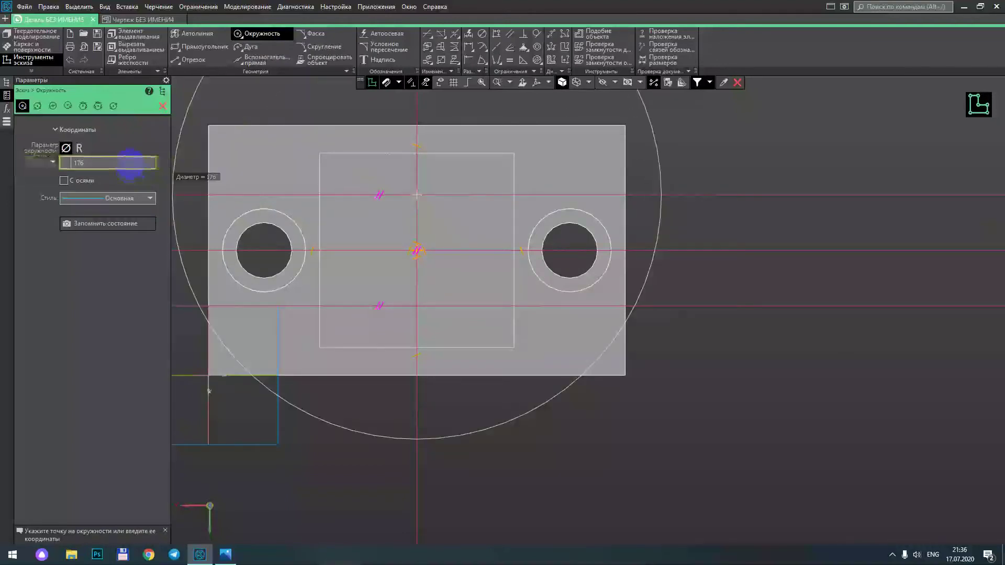
type("20")
key("Return")
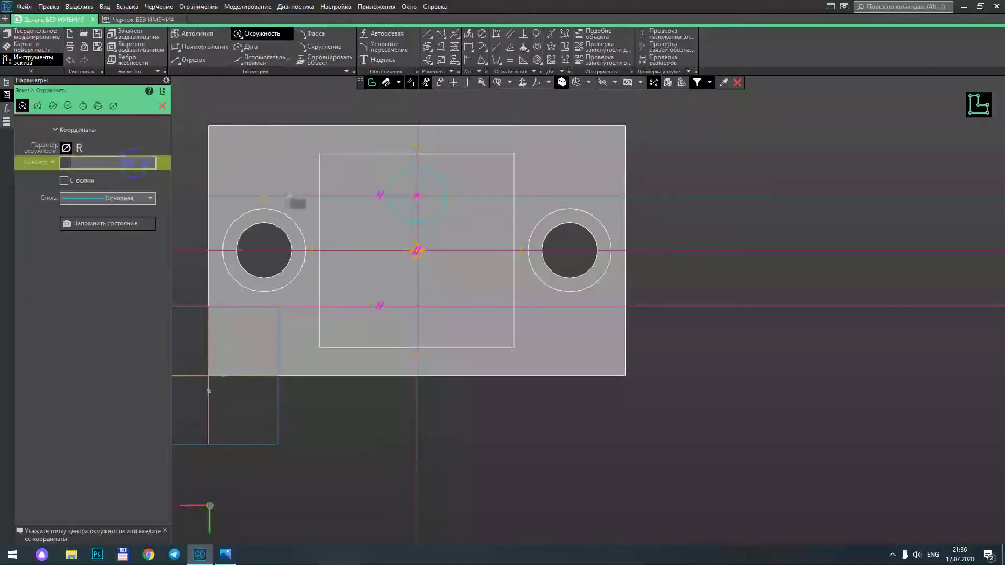
left_click(415, 306)
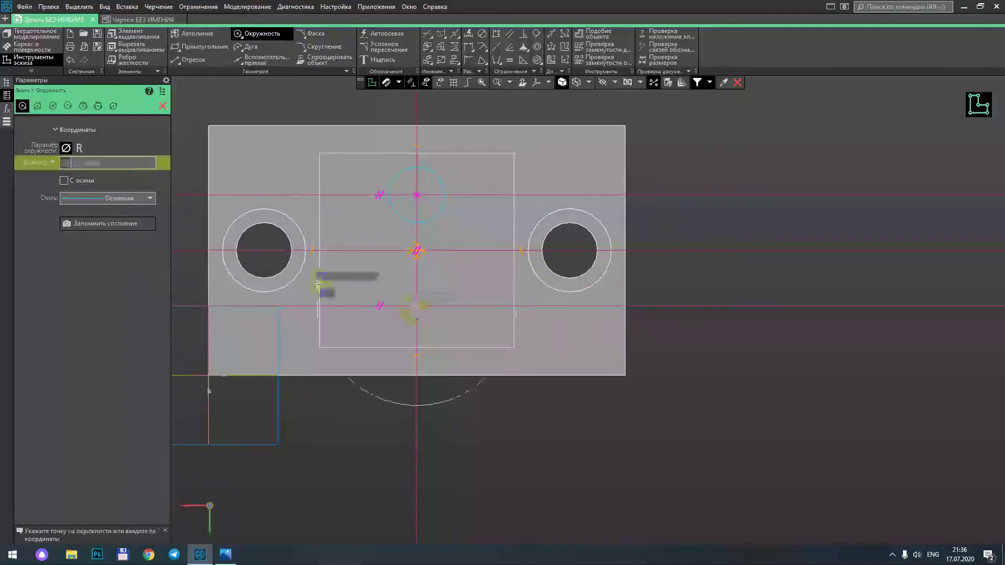
left_click(128, 162)
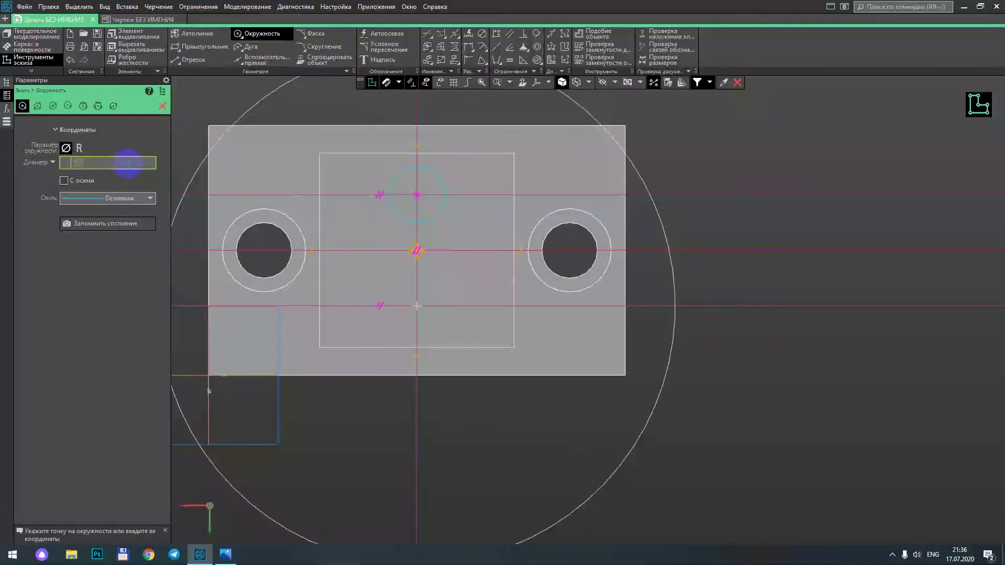
type("20")
key("Return")
left_click(160, 107)
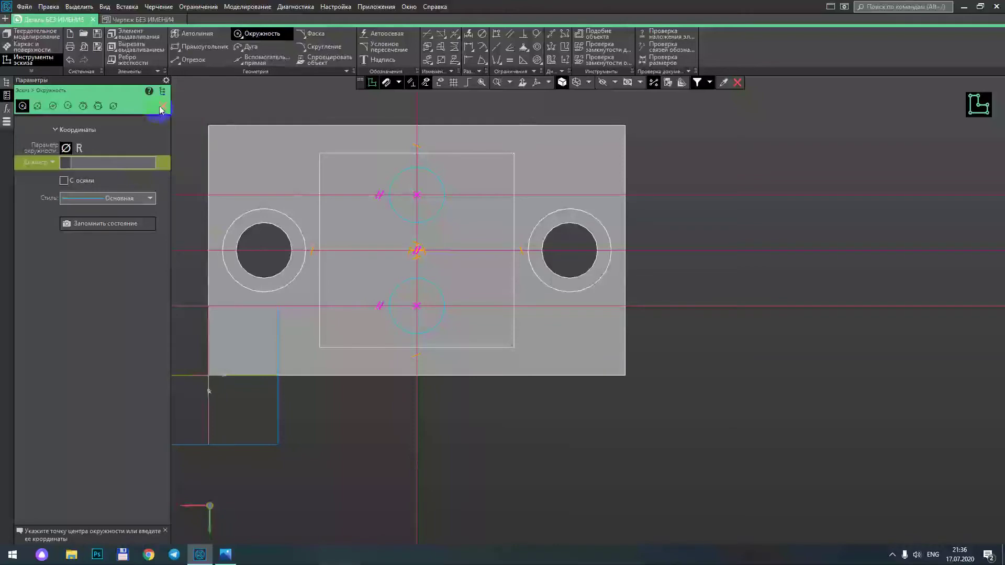
left_click(137, 45)
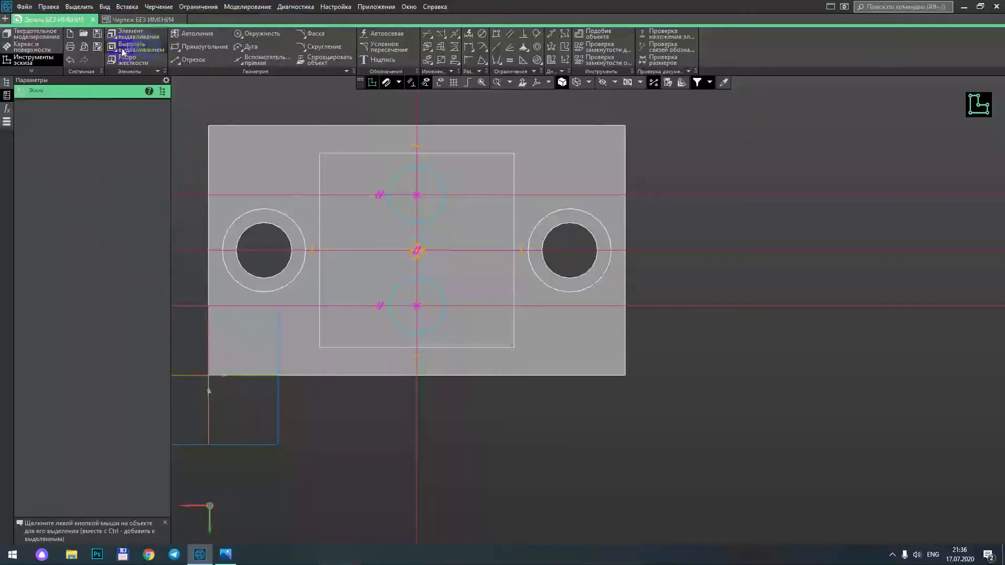
Step: Cut the two Ø20 circles through the whole block using the Через все method
mouse_move(685, 287)
middle_mouse_down()
mouse_move(702, 242)
mouse_move(714, 244)
middle_mouse_up()
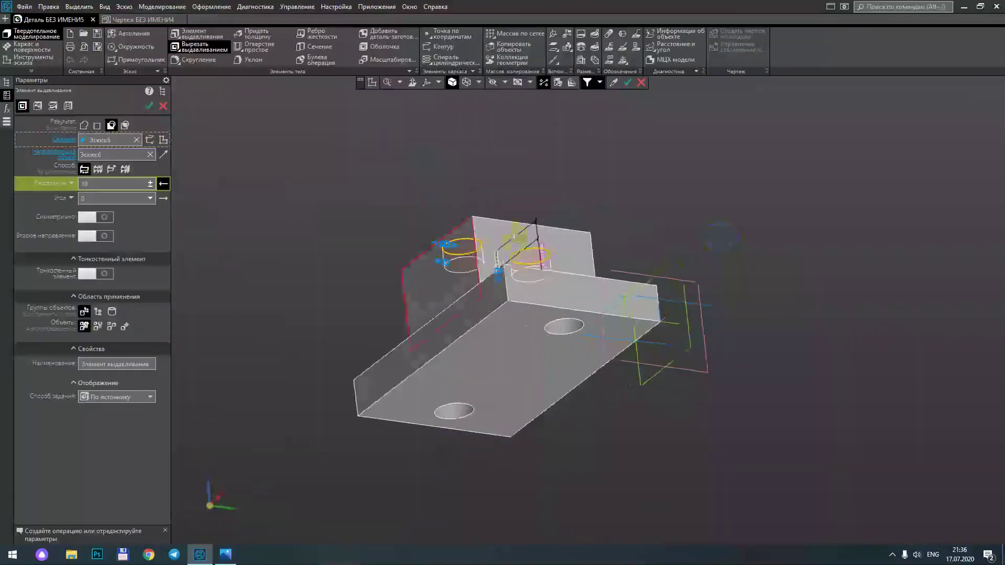
left_click(126, 170)
middle_click_drag(636, 228, 678, 255)
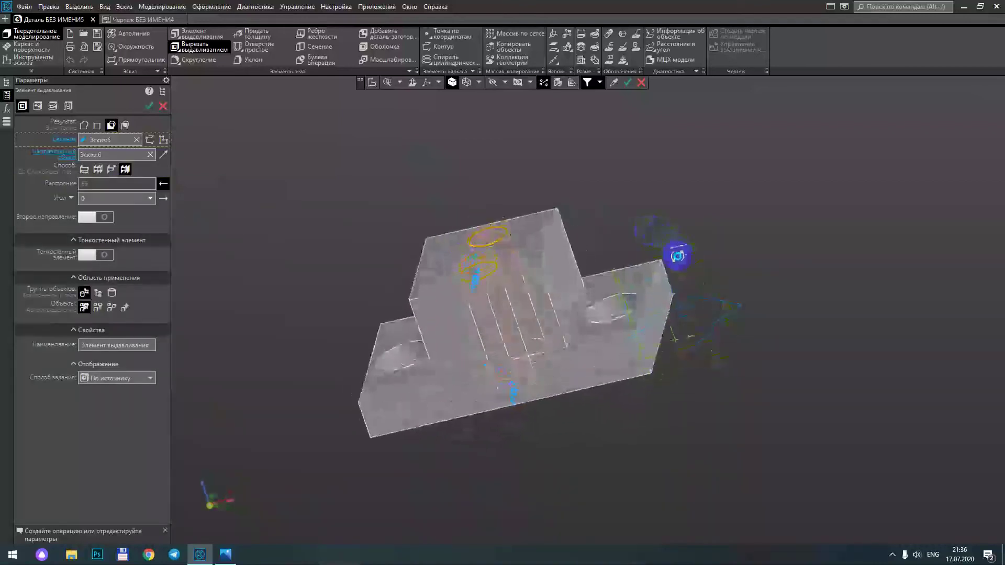
left_click(149, 109)
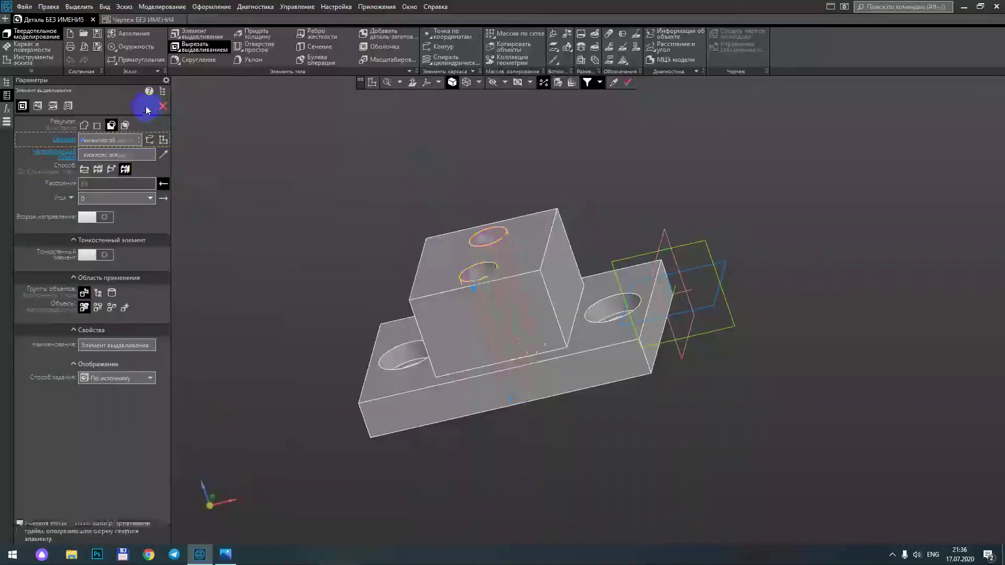
mouse_move(416, 168)
middle_mouse_down()
mouse_move(532, 157)
mouse_move(520, 117)
mouse_move(457, 173)
mouse_move(399, 189)
mouse_move(388, 152)
mouse_move(484, 119)
mouse_move(612, 227)
mouse_move(604, 209)
mouse_move(614, 179)
mouse_move(596, 234)
mouse_move(602, 226)
mouse_move(571, 237)
mouse_move(590, 195)
mouse_move(644, 174)
mouse_move(700, 173)
mouse_move(702, 218)
mouse_move(680, 215)
middle_mouse_up()
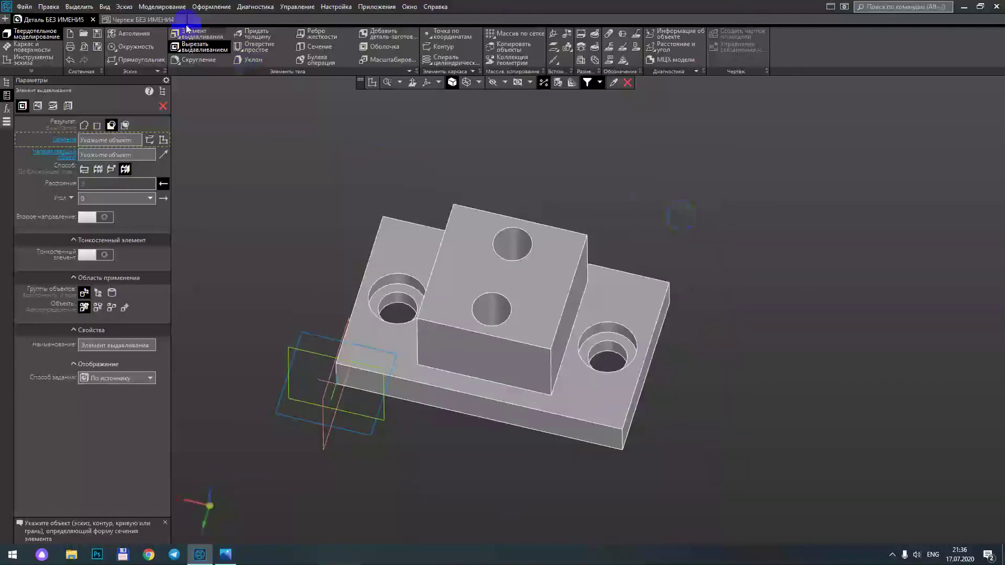
Step: Bring the whole Чертеж БЕЗ ИМЕНИ4 sheet into view and select its reference drawing
left_click(146, 24)
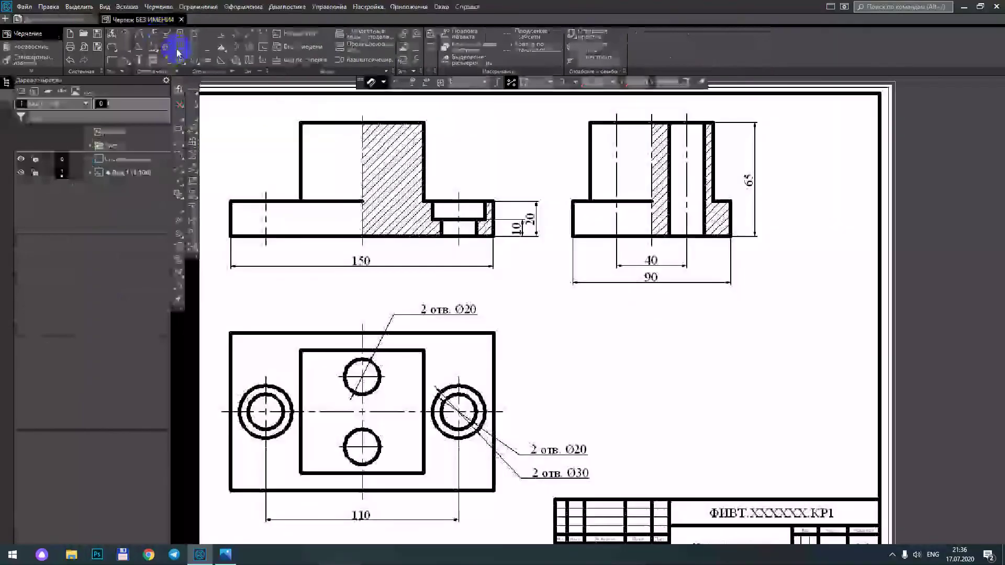
scroll(330, 168, "down", 2)
scroll(529, 195, "down", 2)
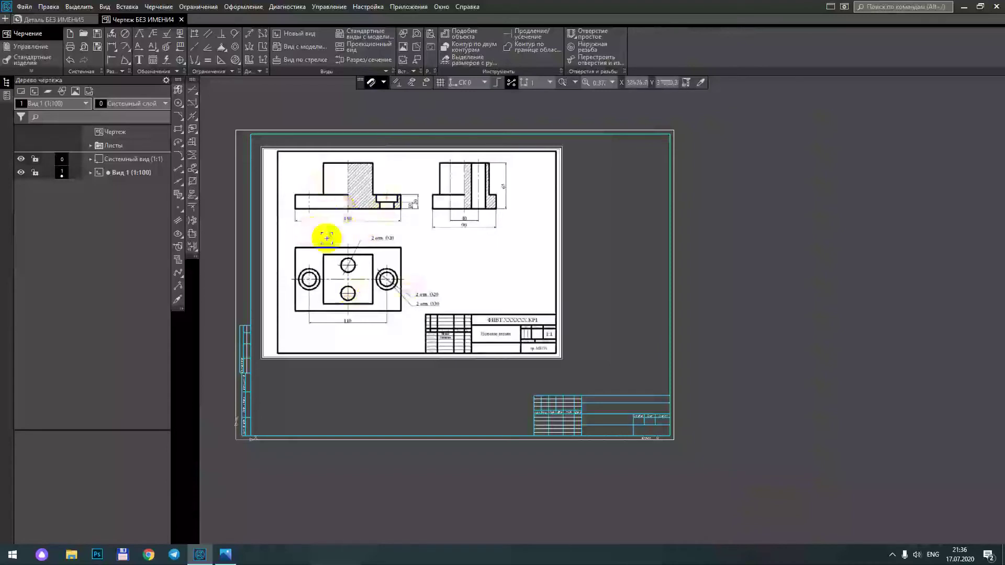
middle_click_drag(421, 245, 459, 260)
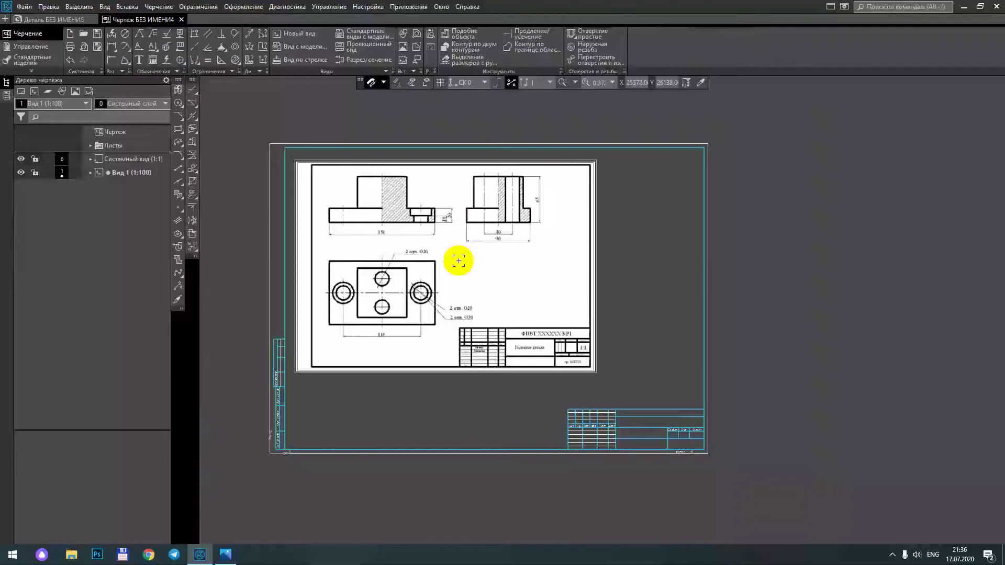
scroll(456, 258, "up", 2)
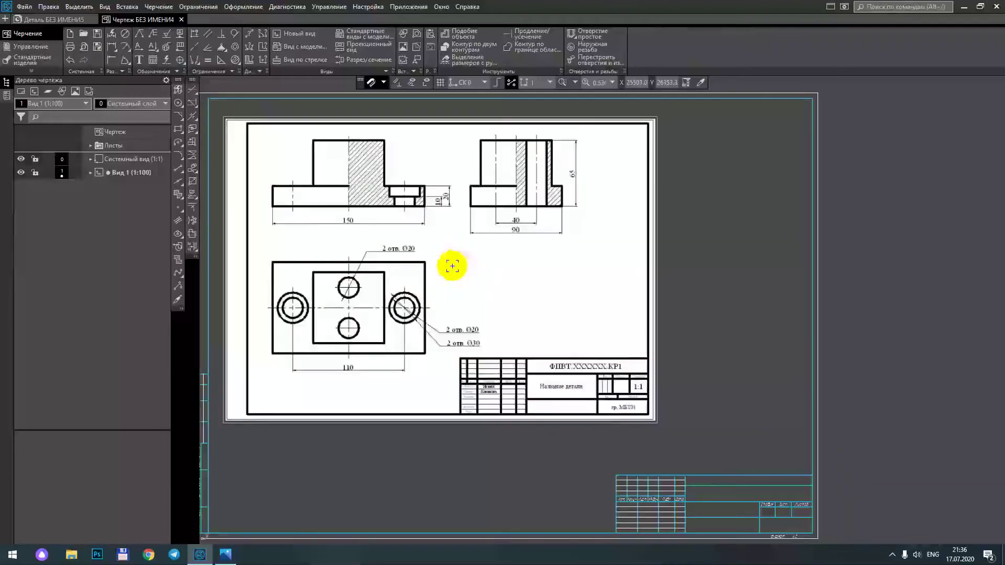
middle_click_drag(426, 269, 474, 291)
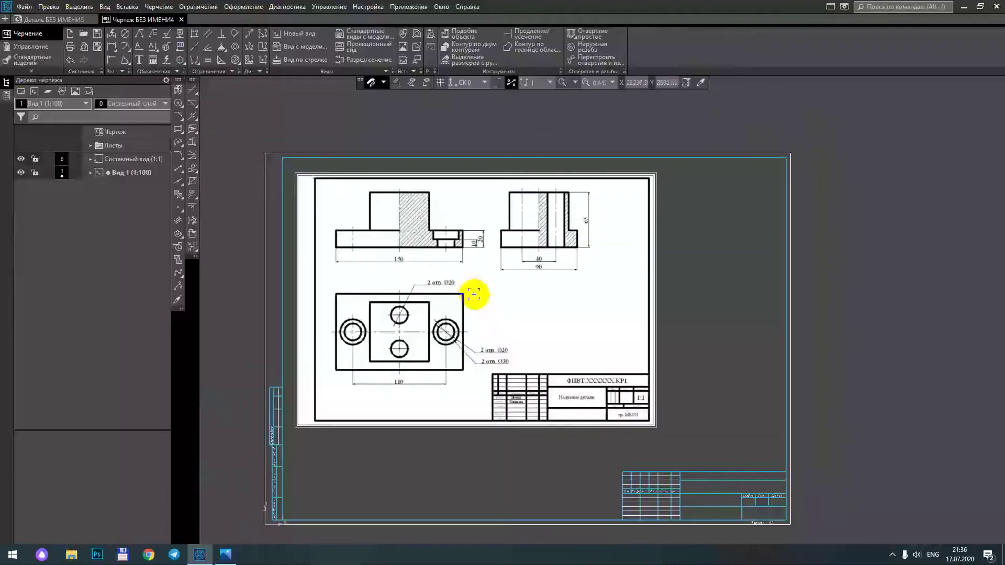
scroll(475, 292, "up", 2)
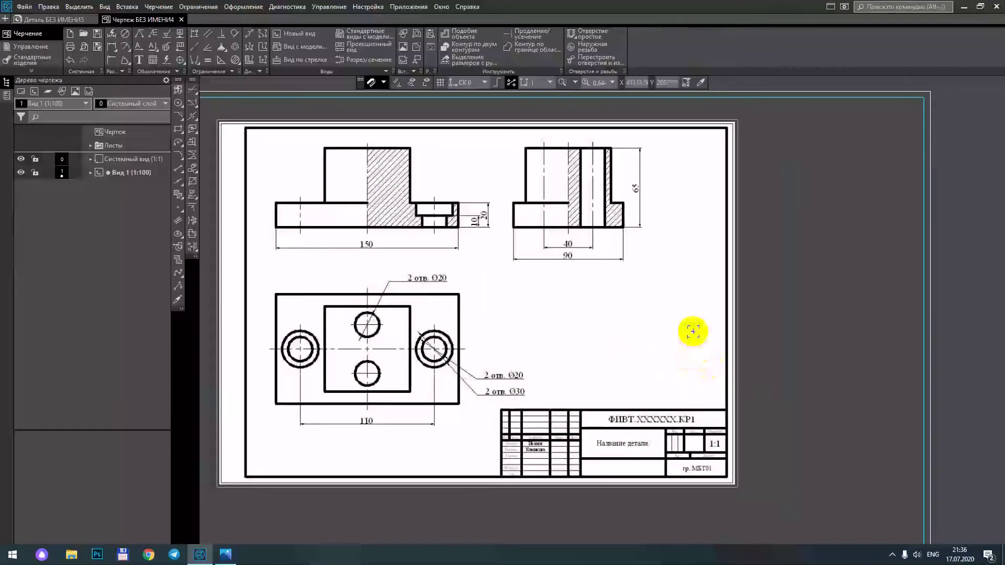
left_click(48, 19)
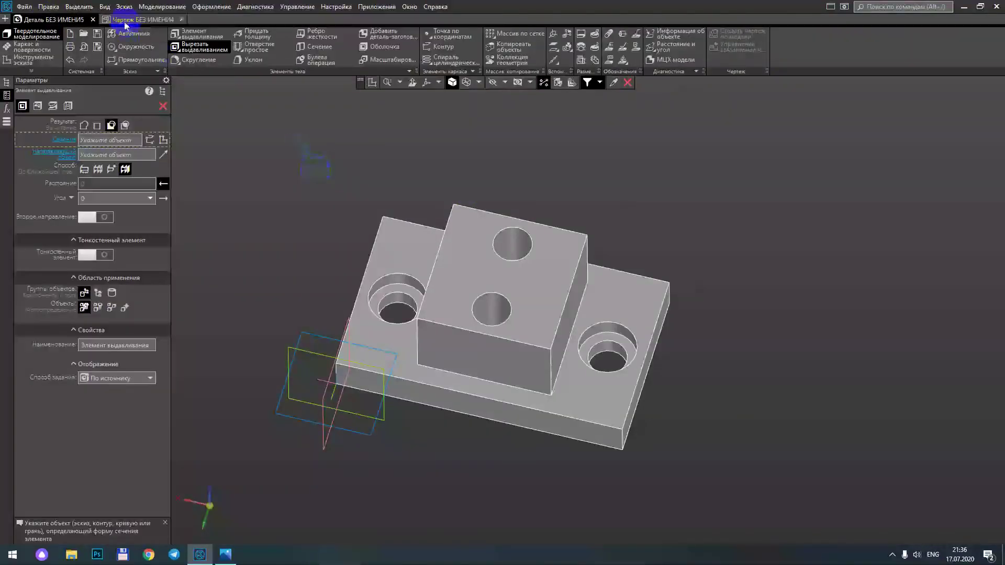
left_click(125, 20)
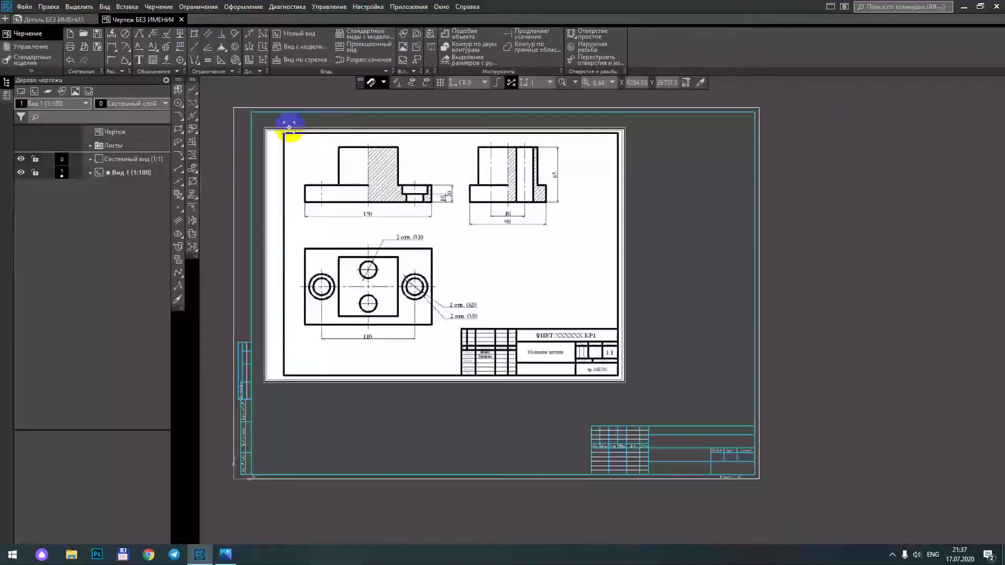
left_click(466, 362)
Step: Scale the reference drawing down and move it to the sheet's top-right corner
left_click(450, 384)
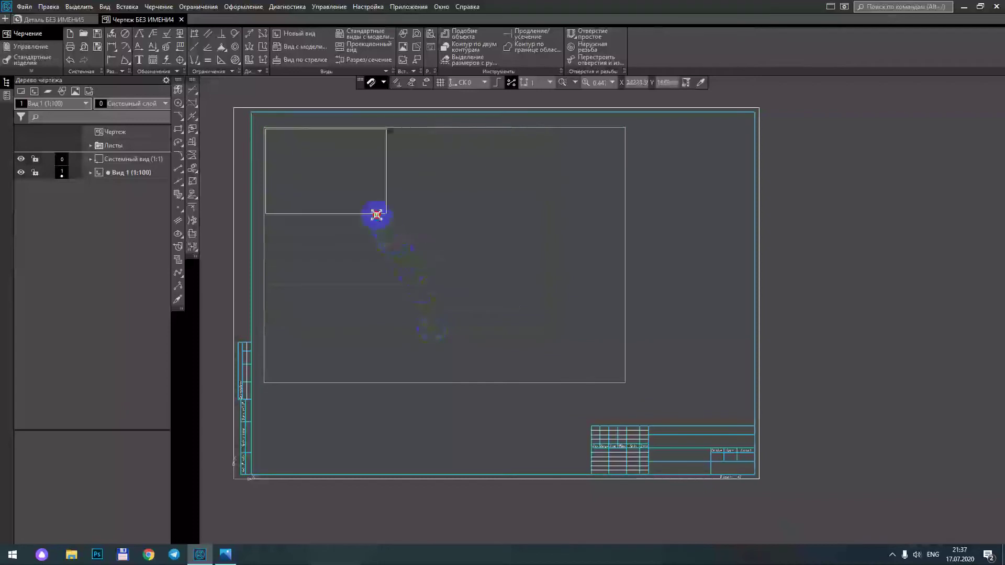
left_click(379, 212)
left_click(334, 158)
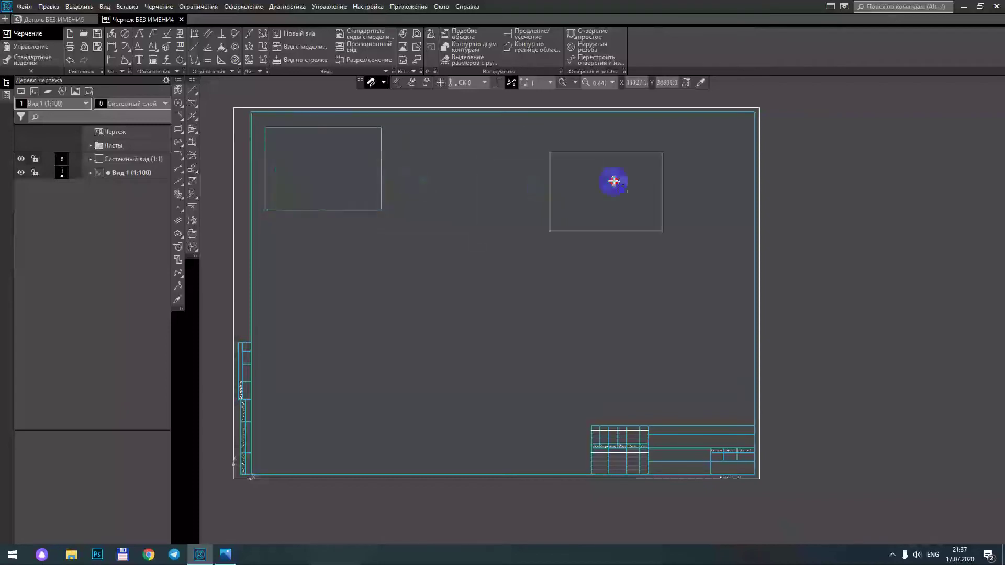
left_click(710, 142)
left_click(477, 217)
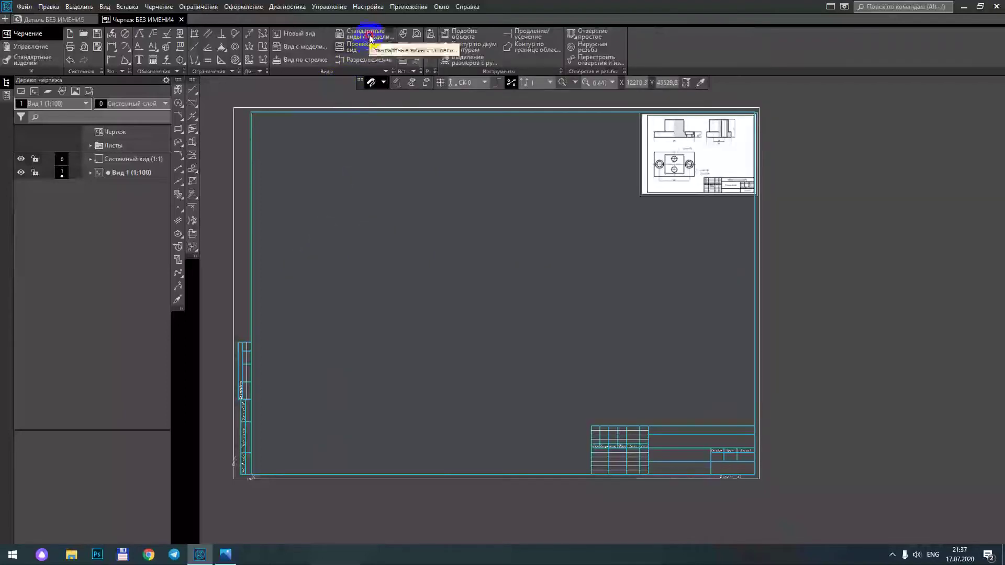
left_click(354, 46)
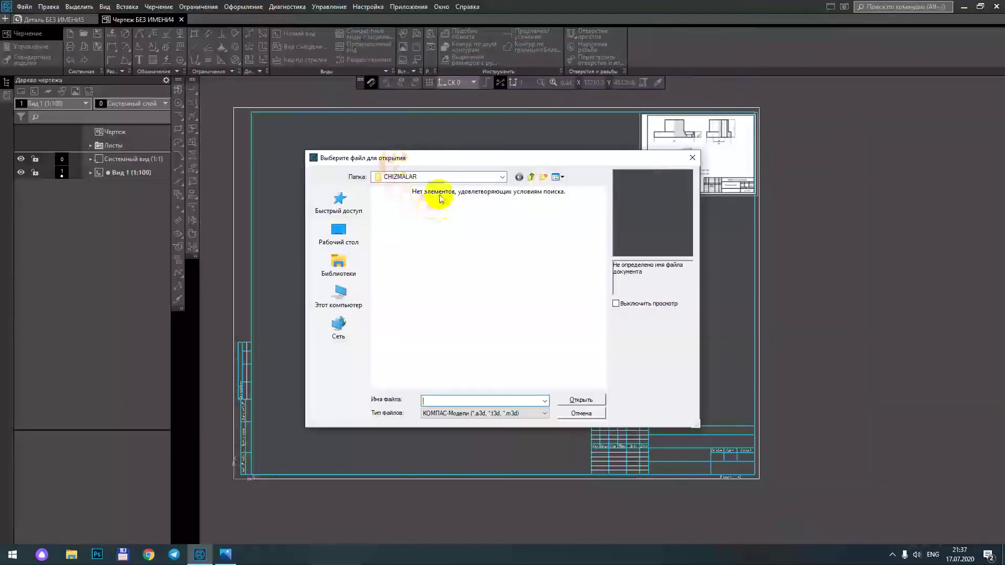
left_click_drag(382, 159, 329, 139)
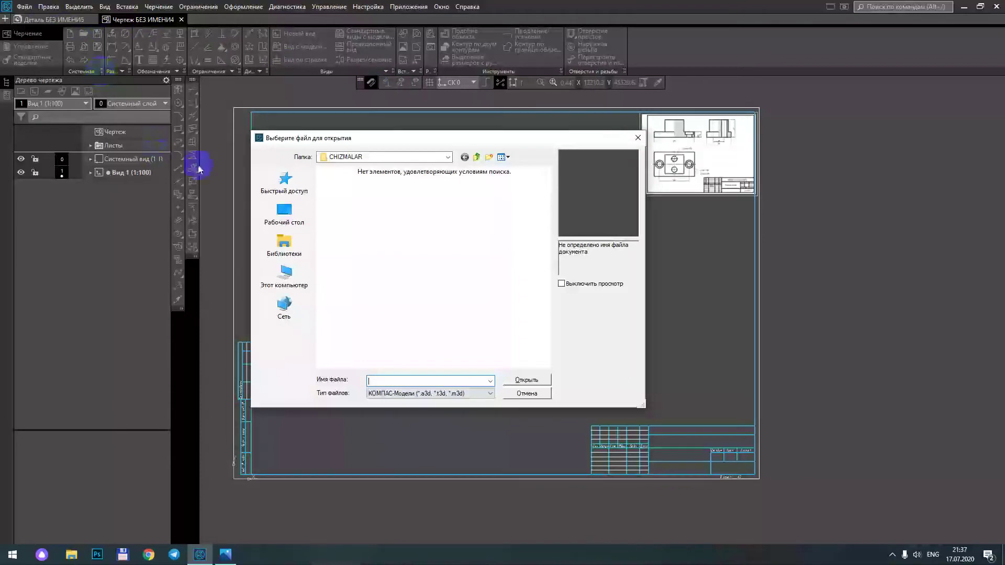
left_click(637, 137)
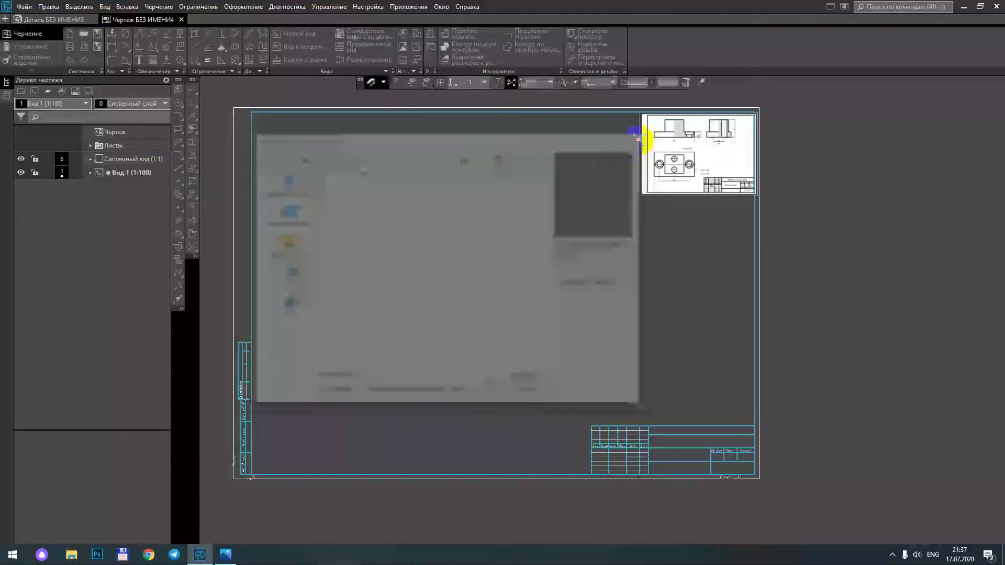
Step: Save the part as 'sodda detal' with type КОМПАС-Детали (*.m3d) in CHIZMALAR
left_click(51, 22)
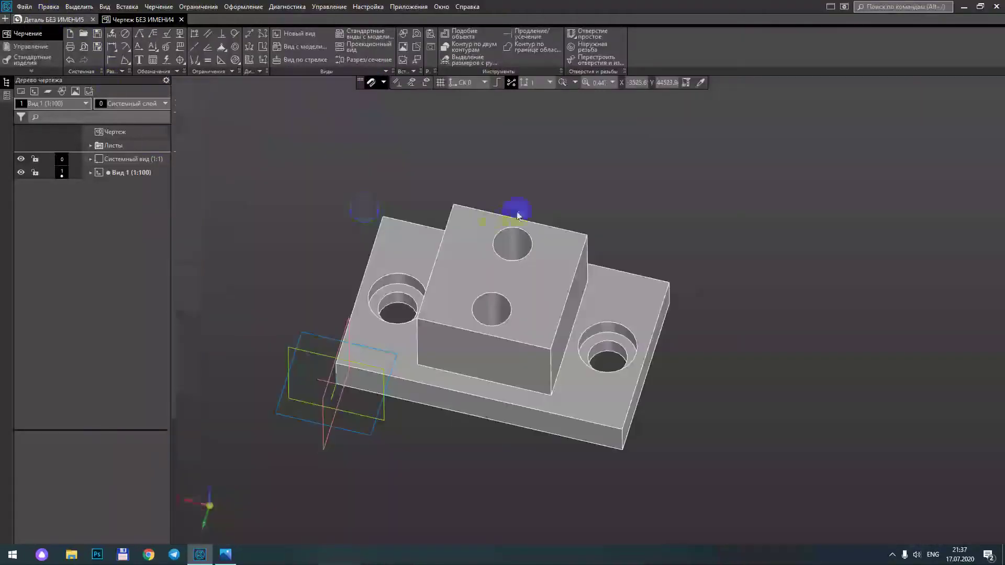
left_click(201, 47)
middle_click_drag(690, 226, 670, 229)
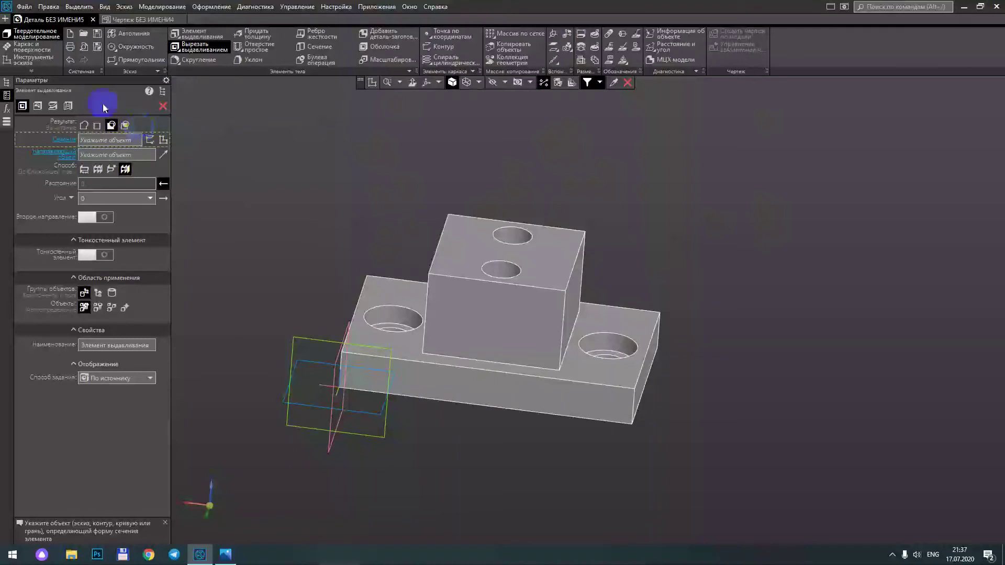
left_click(27, 7)
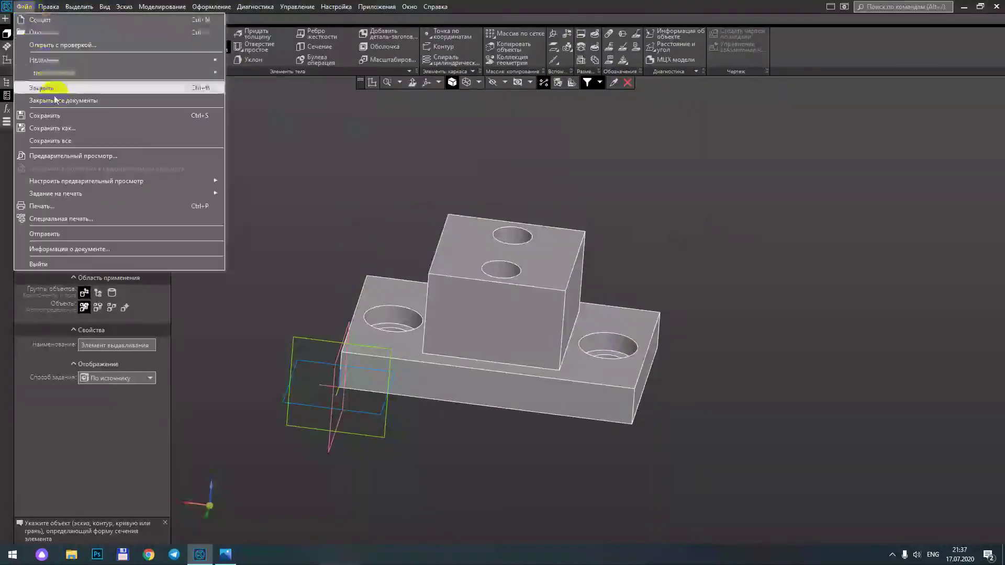
left_click(136, 111)
type("sodda detal")
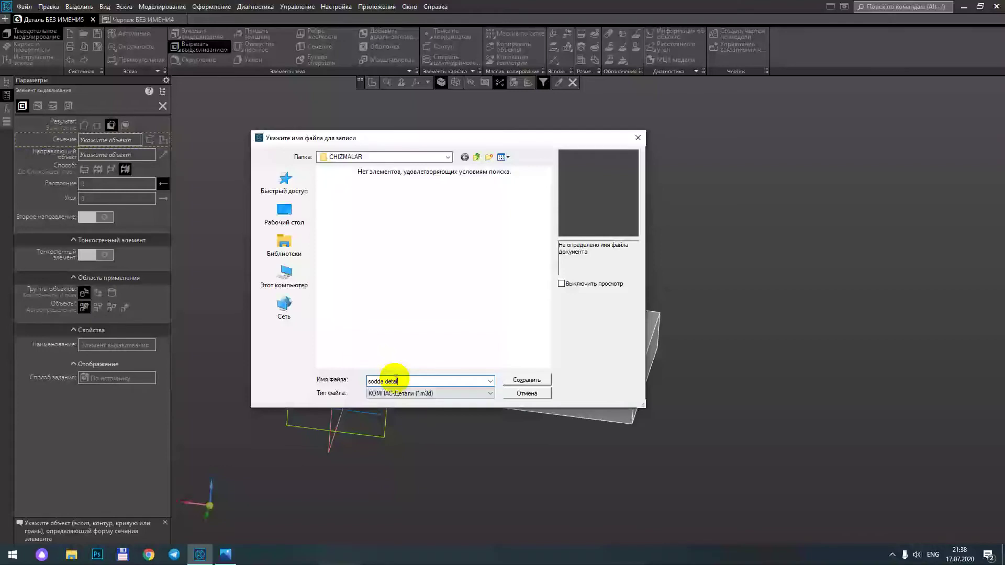
left_click(419, 392)
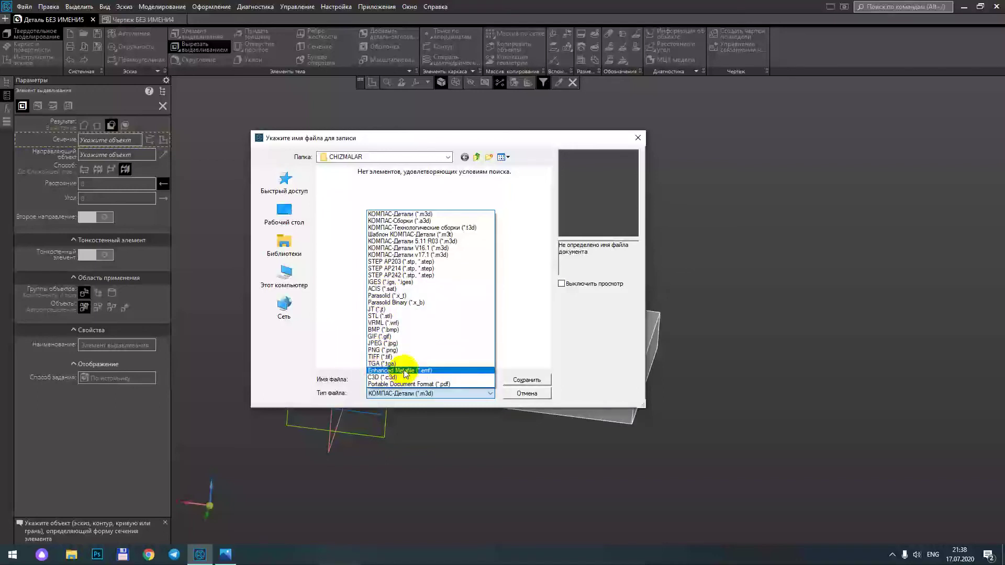
left_click(439, 395)
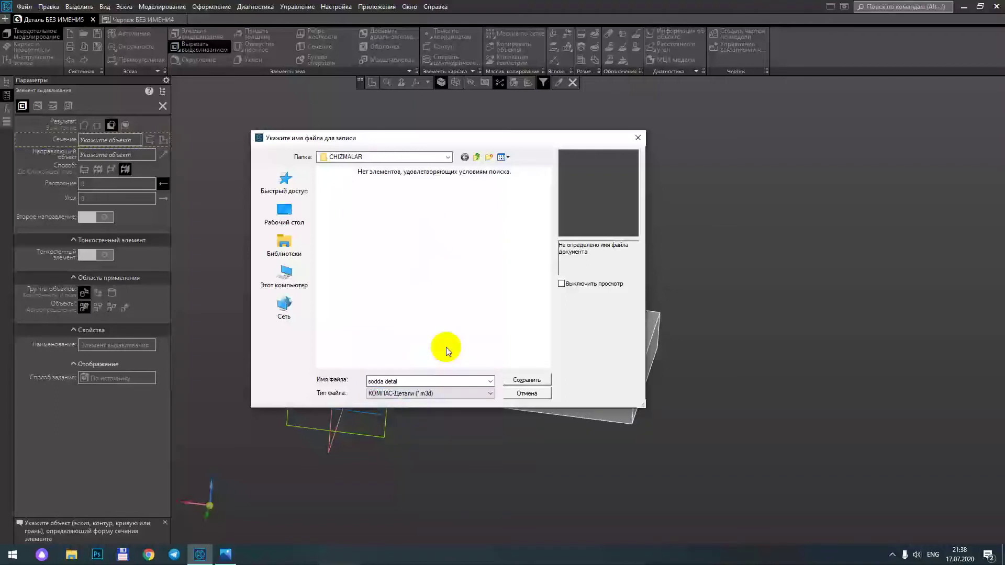
left_click(521, 381)
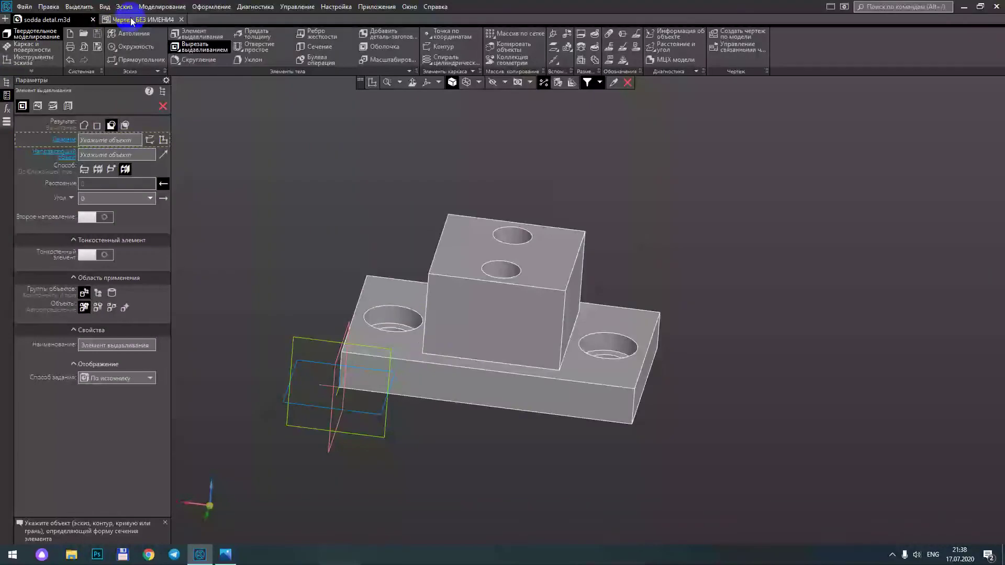
Step: On the drawing, start Стандартные виды с модели using the open sodda detal part
left_click(132, 21)
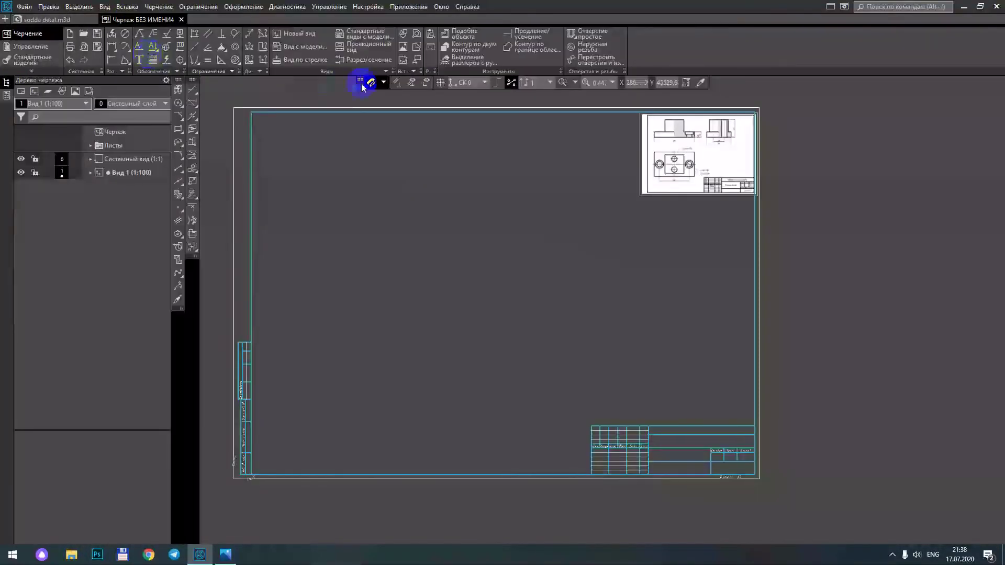
left_click(349, 39)
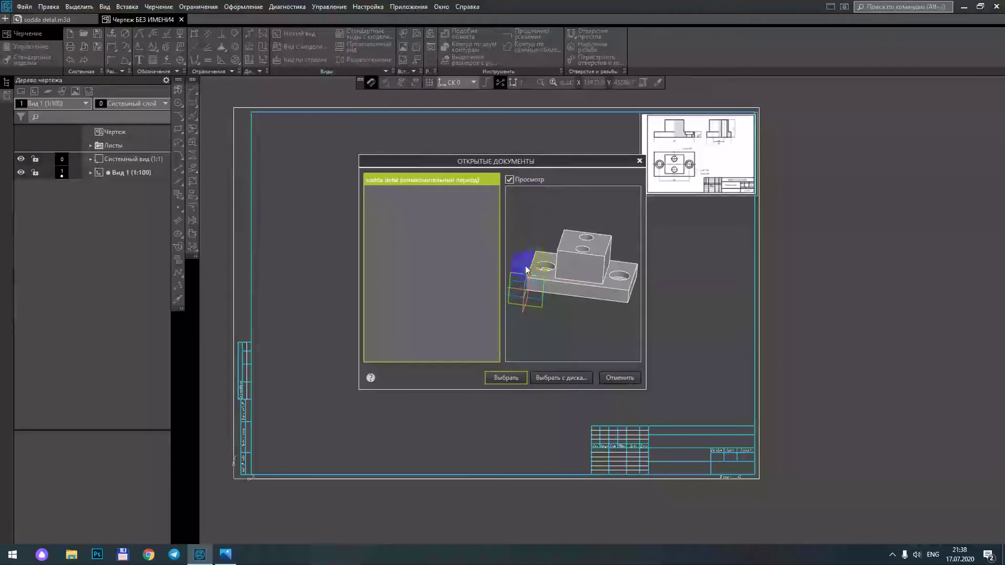
left_click(510, 180)
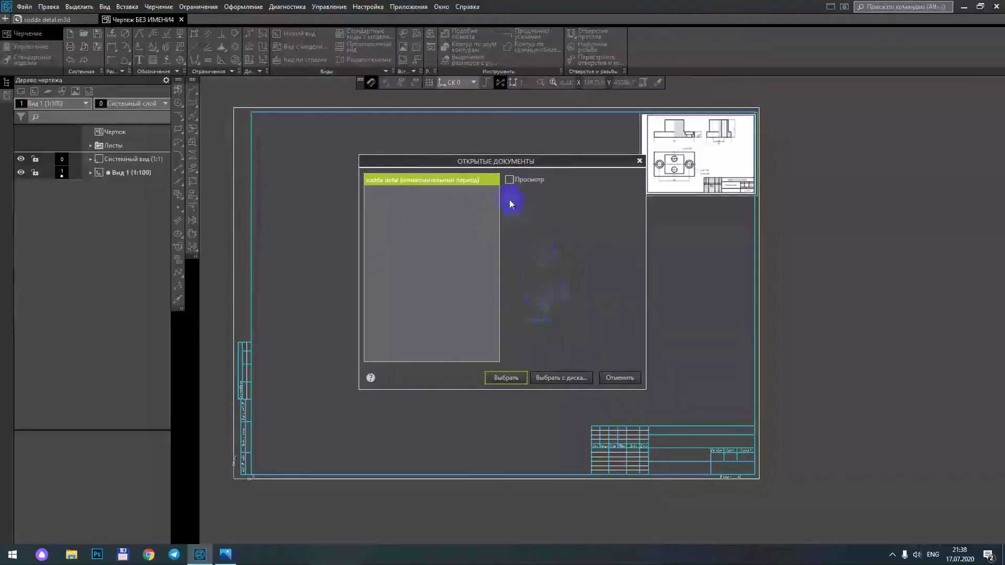
left_click(509, 180)
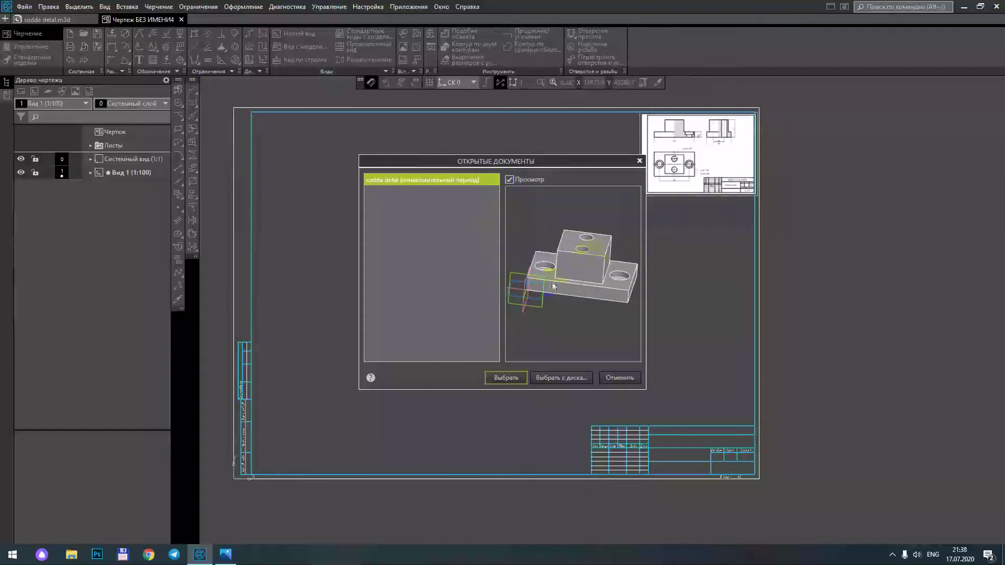
left_click(503, 386)
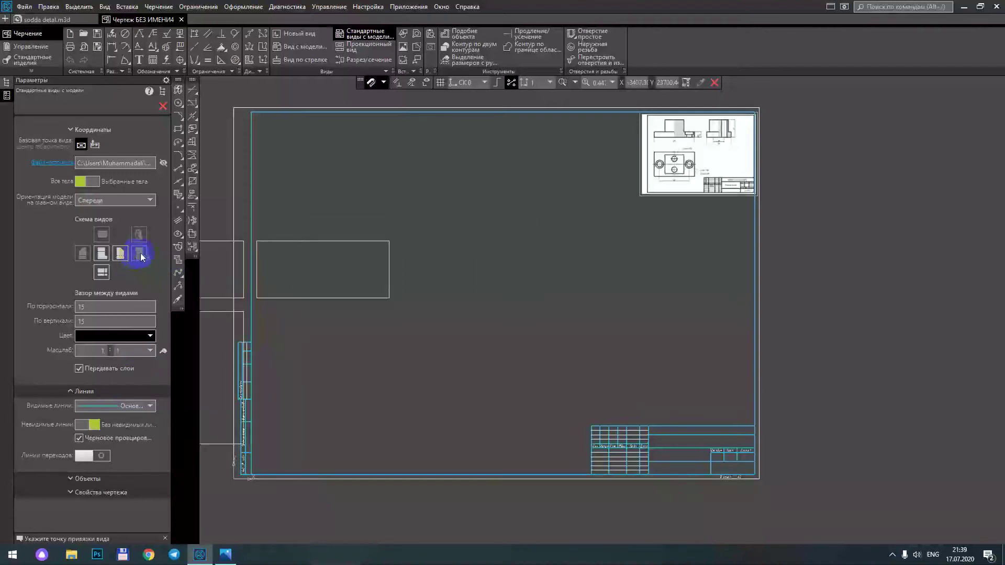
Step: Keep Спереди as the main orientation and set the Схема видов layout, including the isometric view
left_click(103, 234)
left_click(102, 234)
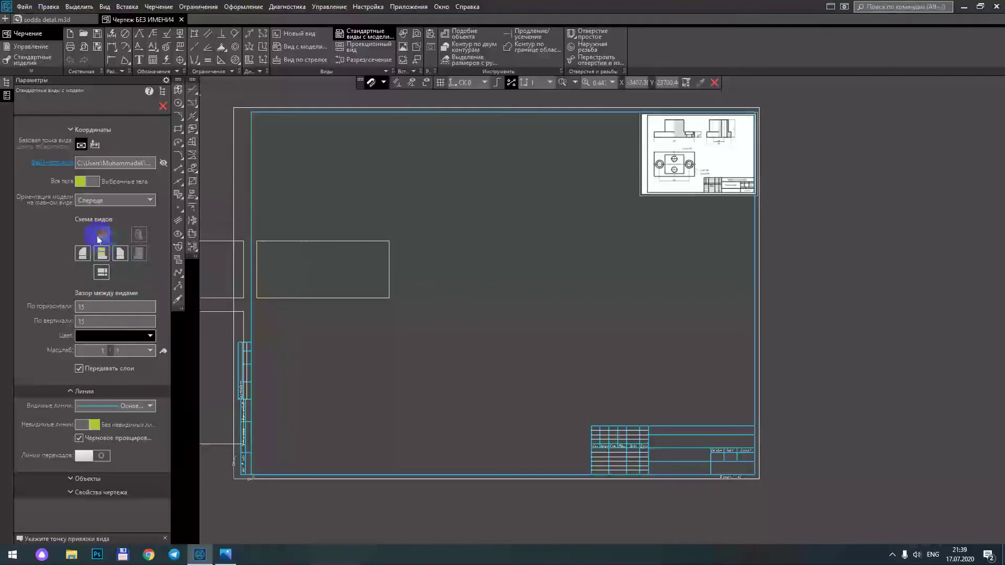
left_click(102, 234)
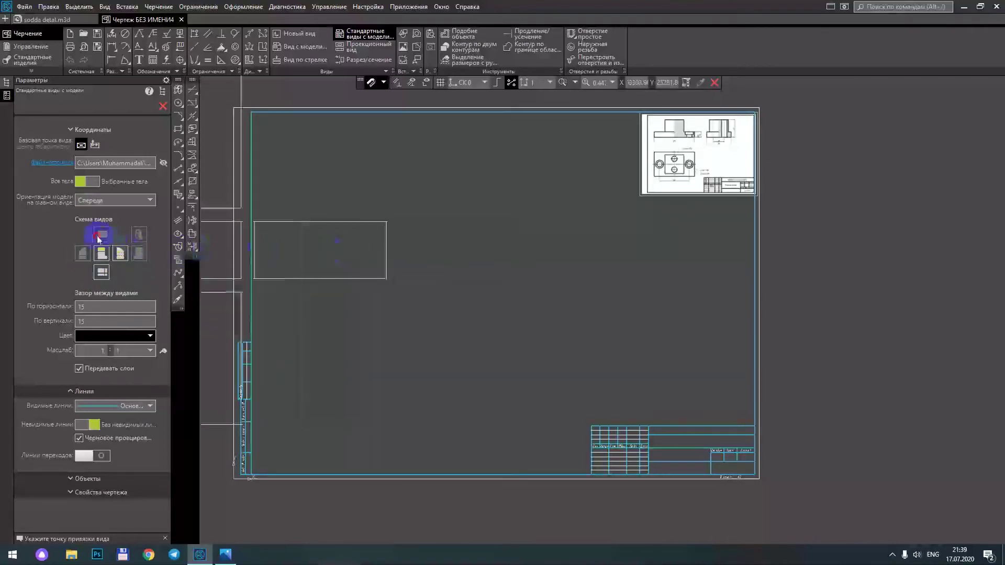
left_click(100, 239)
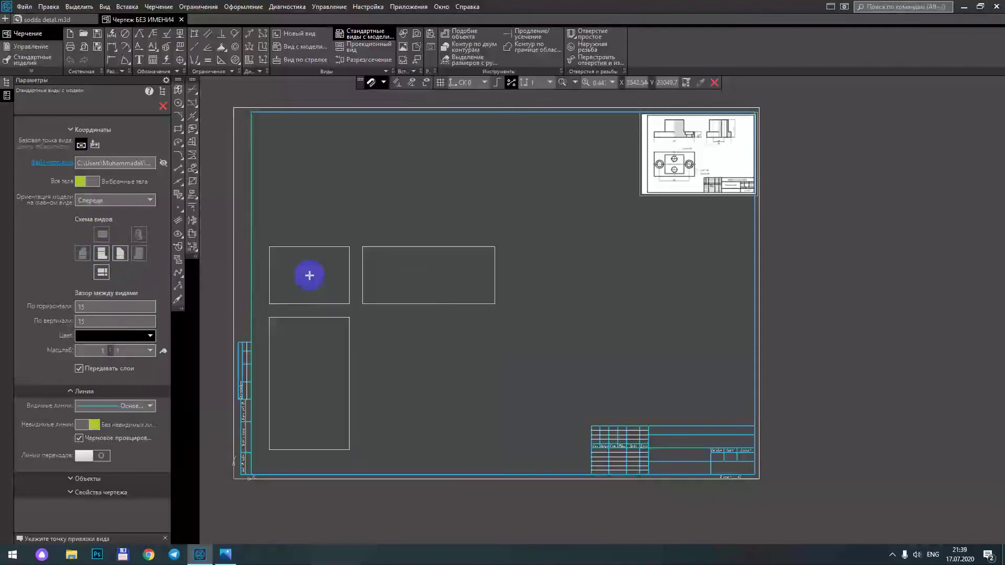
left_click(150, 201)
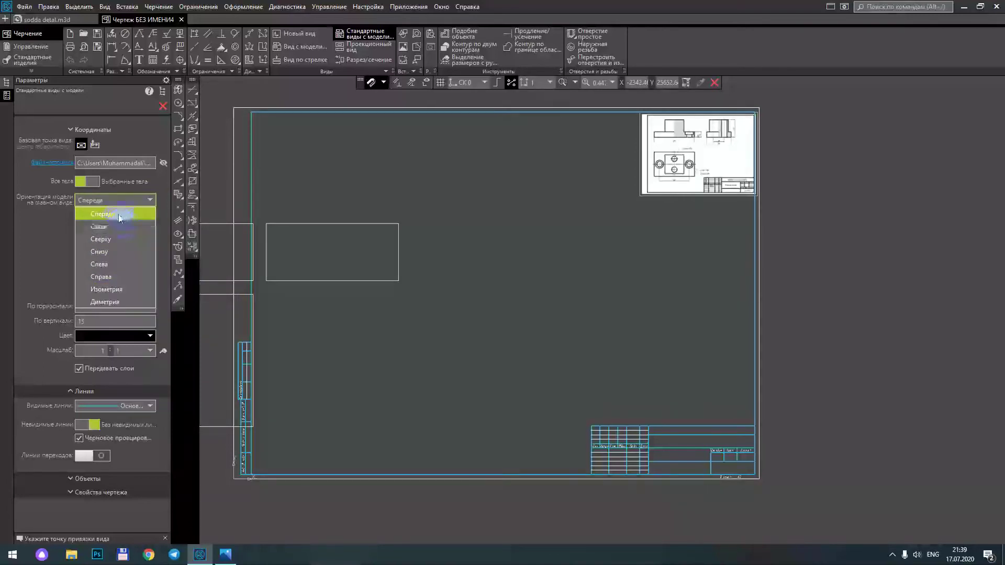
left_click(119, 214)
left_click(140, 235)
left_click(103, 235)
left_click(105, 254)
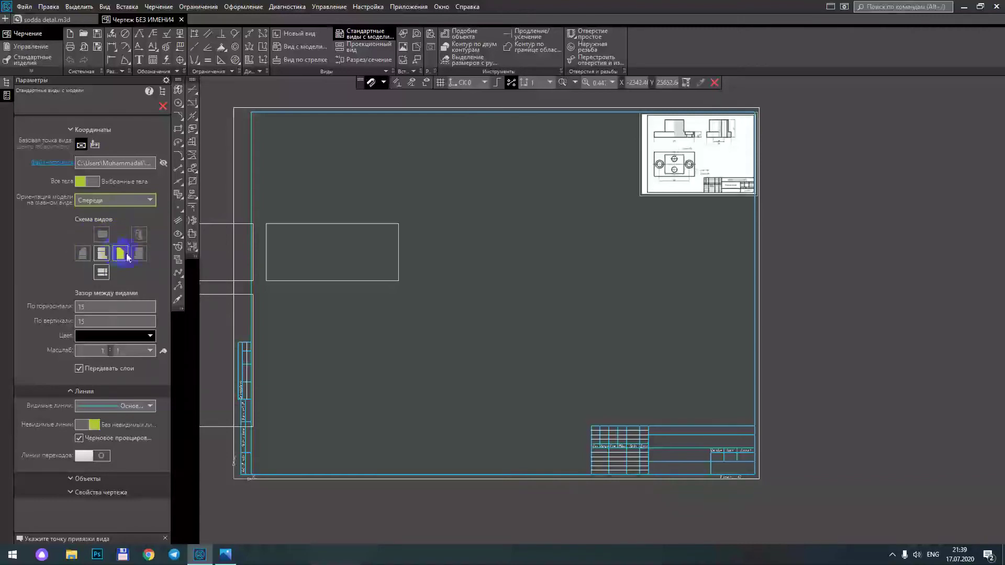
left_click(138, 238)
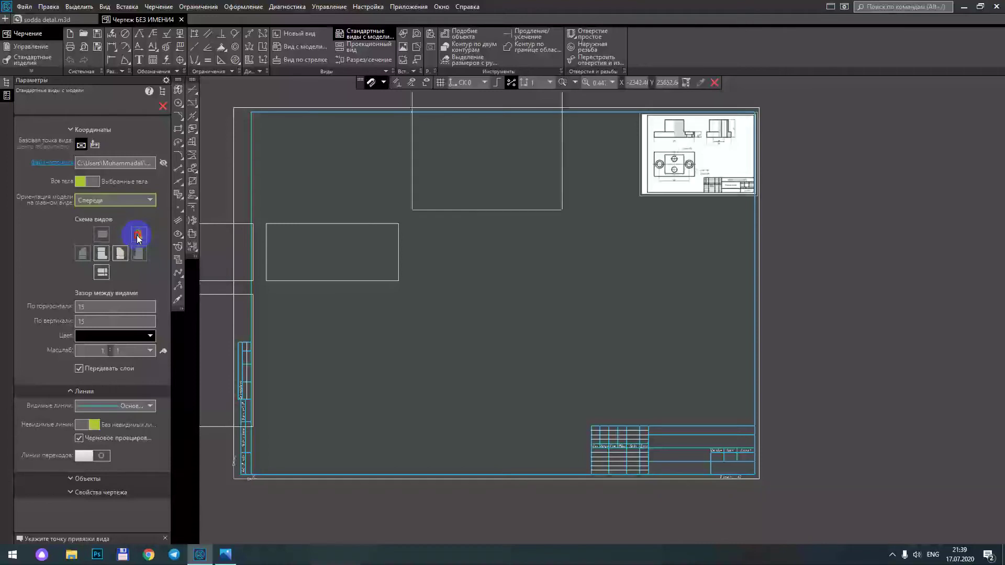
Step: Set the view colour, keep Основная visible lines, and show hidden lines as Штриховая
scroll(284, 284, "down", 1)
scroll(284, 284, "down", 1)
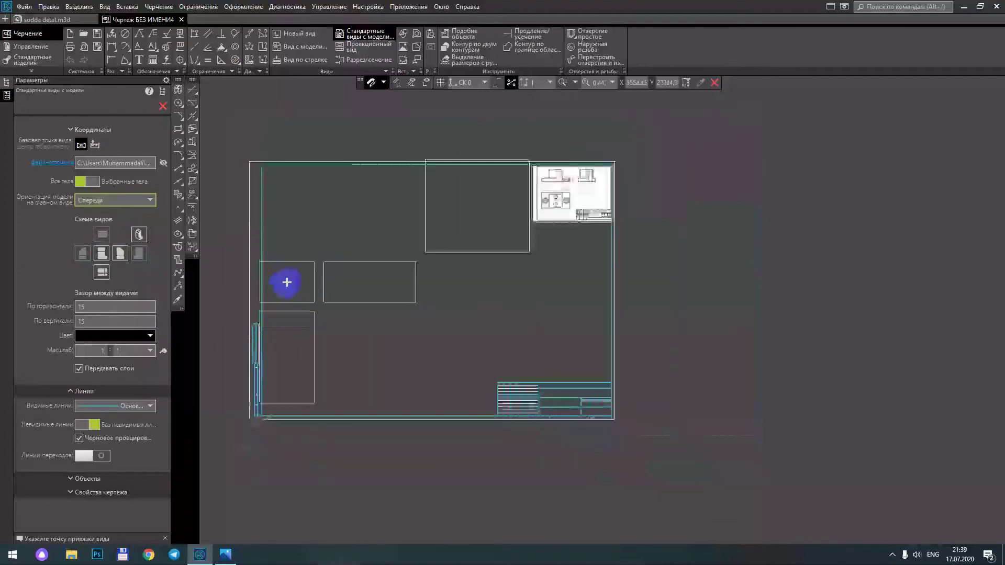
left_click(151, 336)
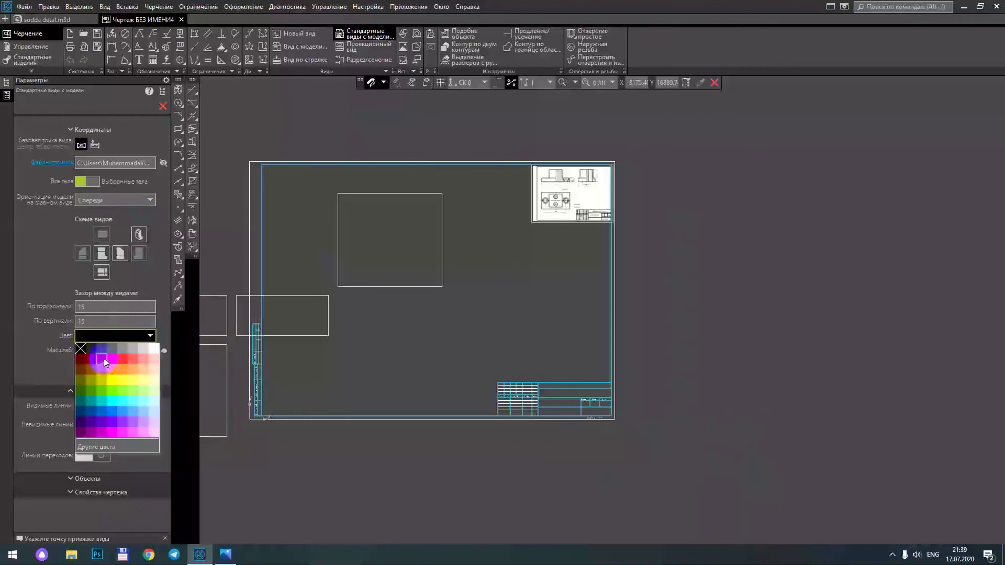
left_click(81, 350)
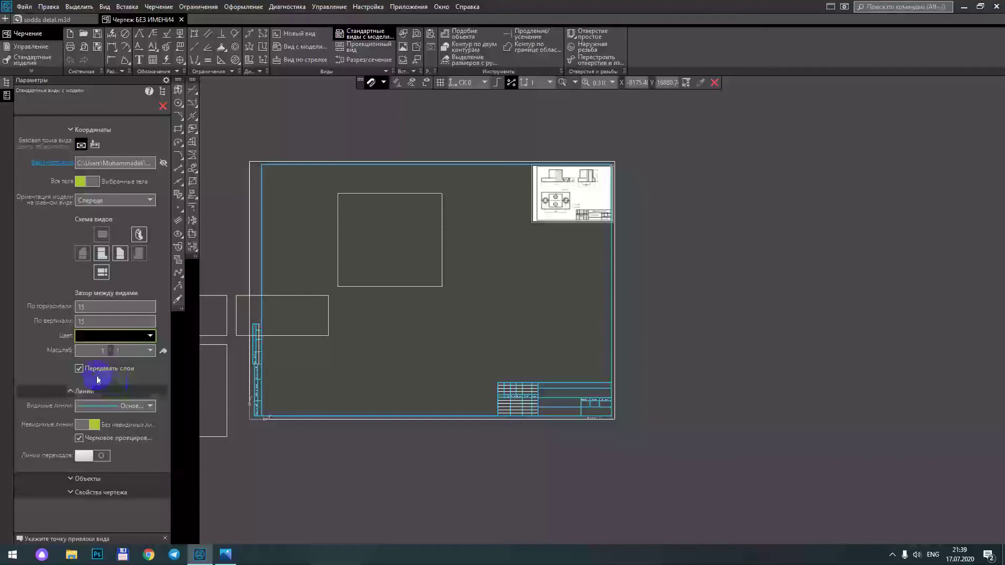
left_click(87, 130)
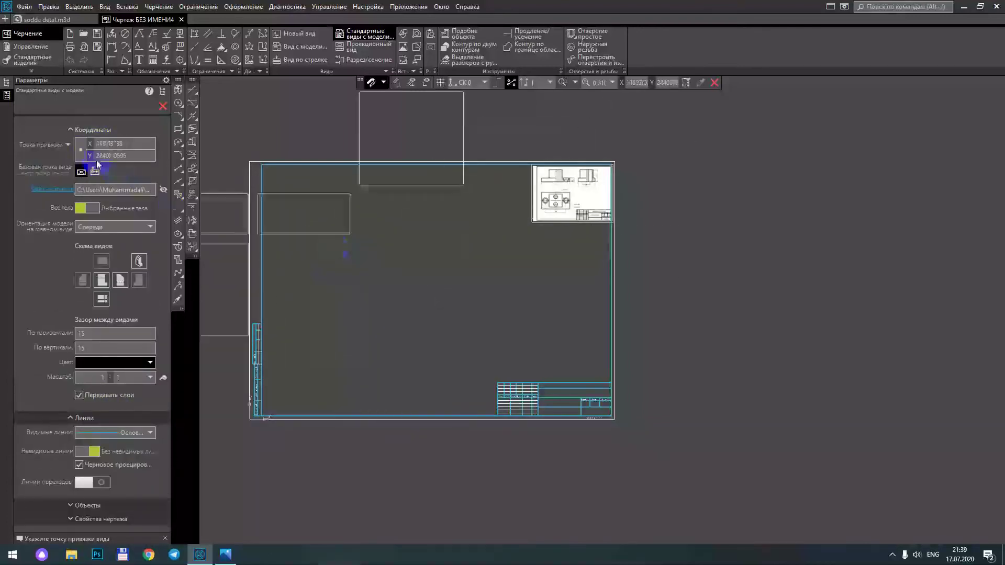
left_click(68, 132)
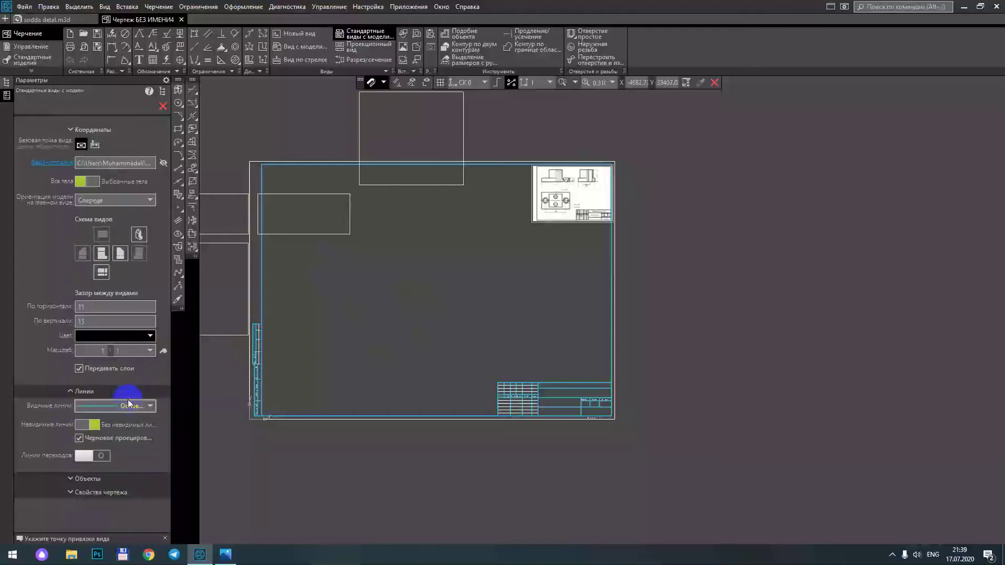
left_click(149, 406)
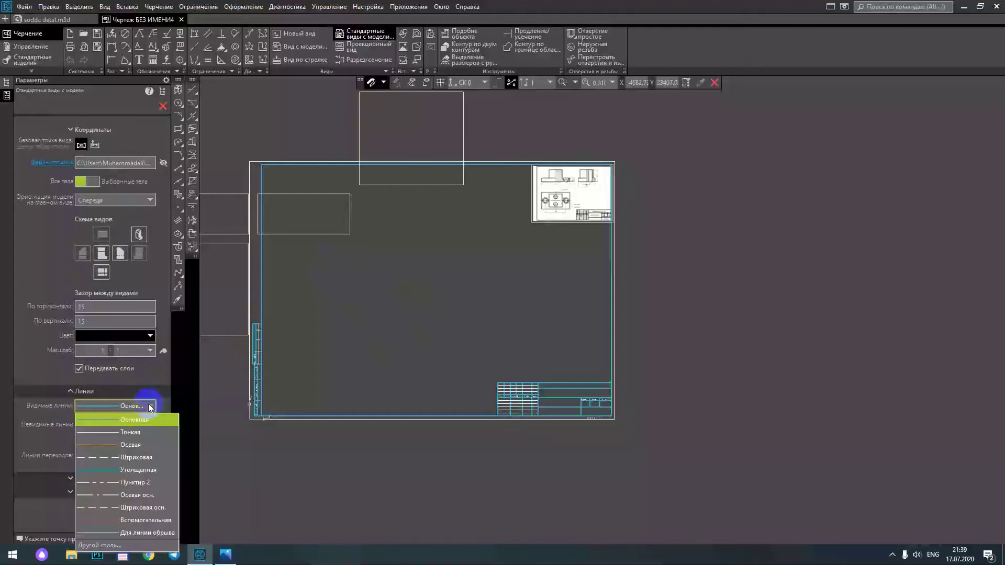
left_click(150, 406)
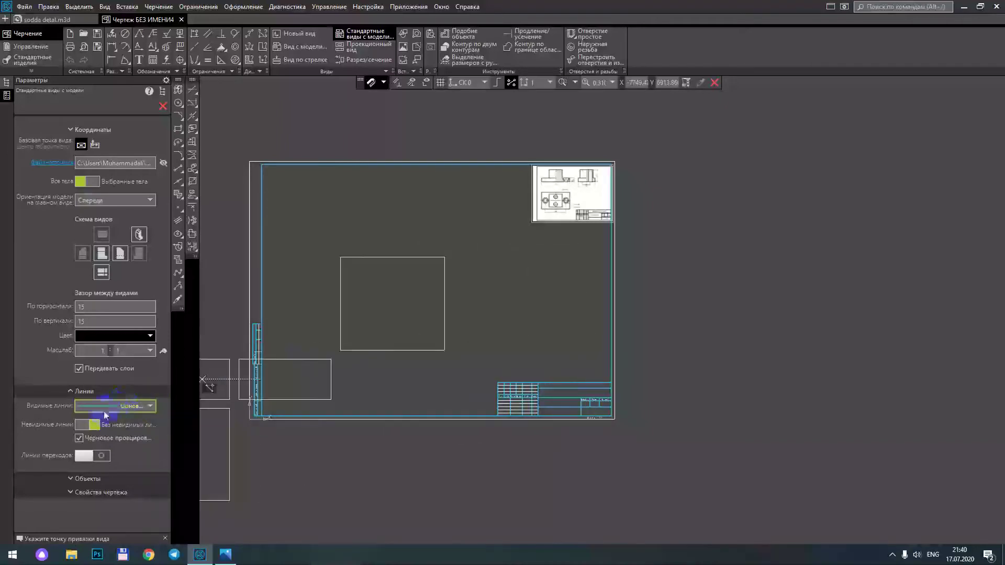
left_click(84, 424)
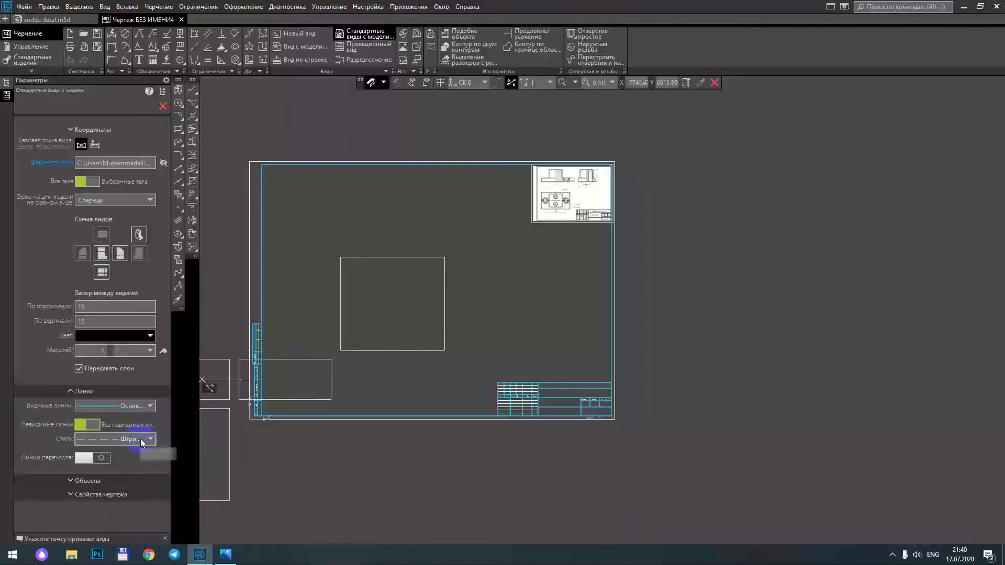
scroll(301, 291, "down", 3)
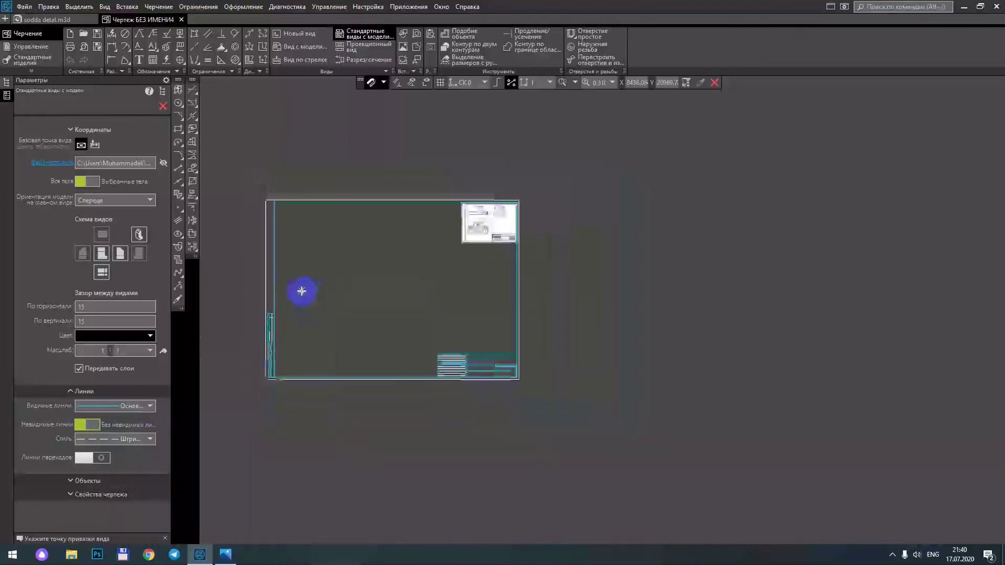
Step: Place the front, side, top and isometric views of sodda detal on the drawing sheet
middle_click_drag(303, 296, 434, 335)
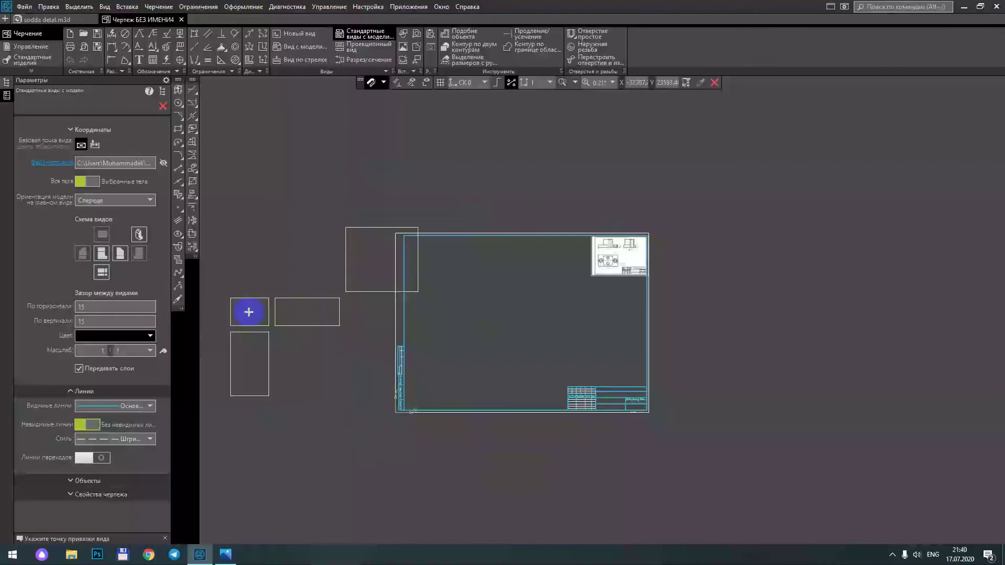
middle_click_drag(276, 314, 252, 320)
scroll(417, 331, "up", 2)
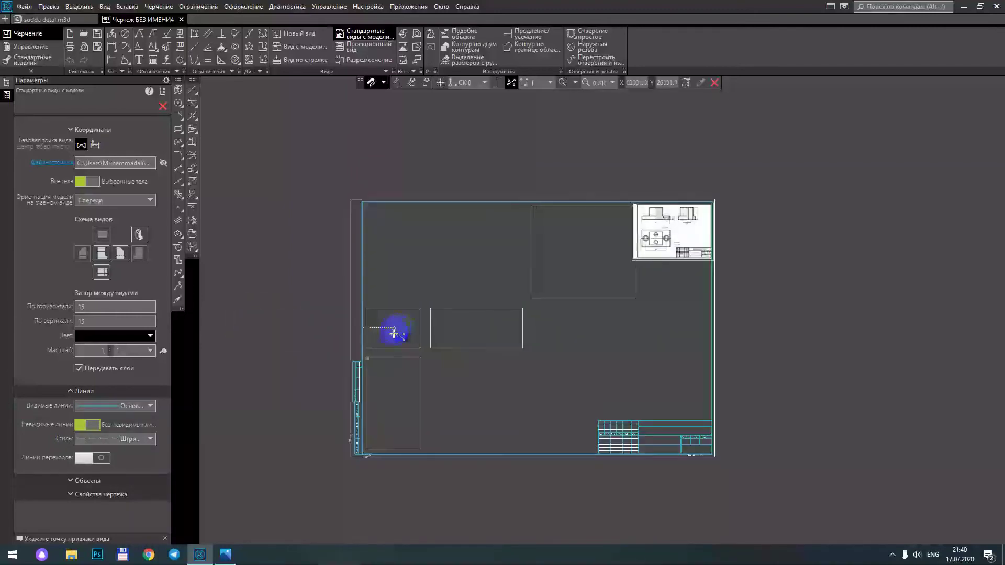
left_click(393, 332)
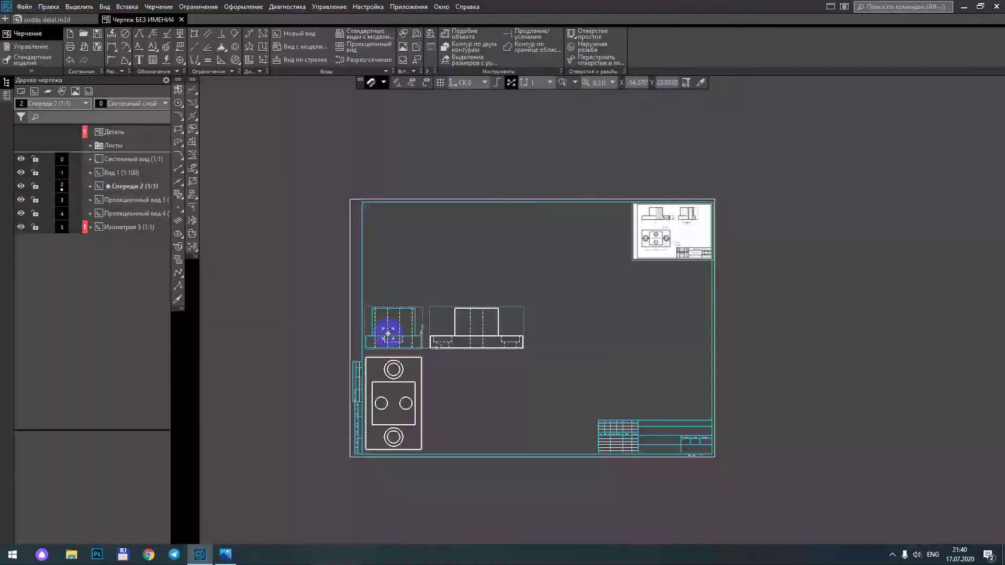
Step: Zoom in on the placed views to check the dashed hidden edges
scroll(444, 351, "up", 1)
scroll(444, 351, "up", 5)
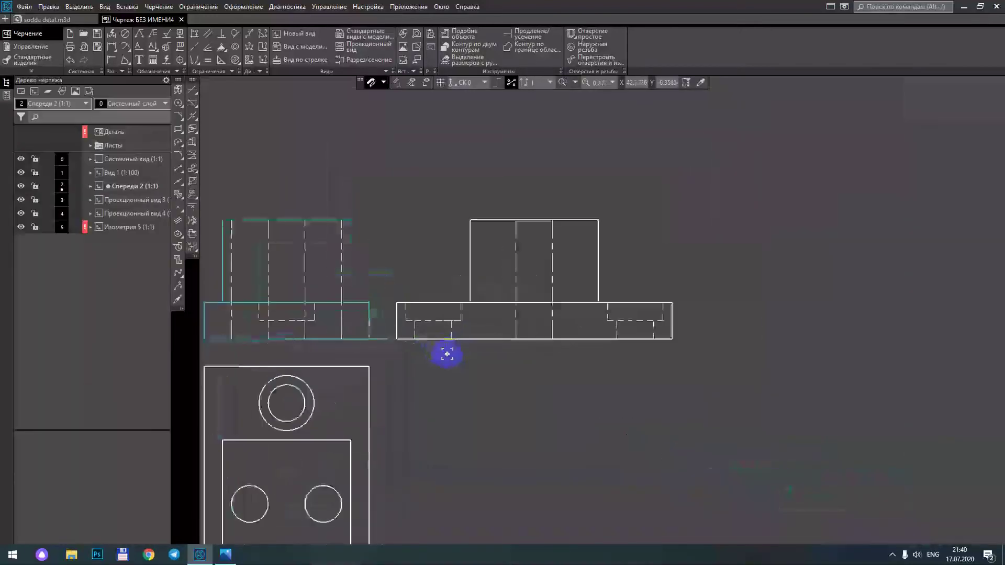
scroll(445, 351, "down", 4)
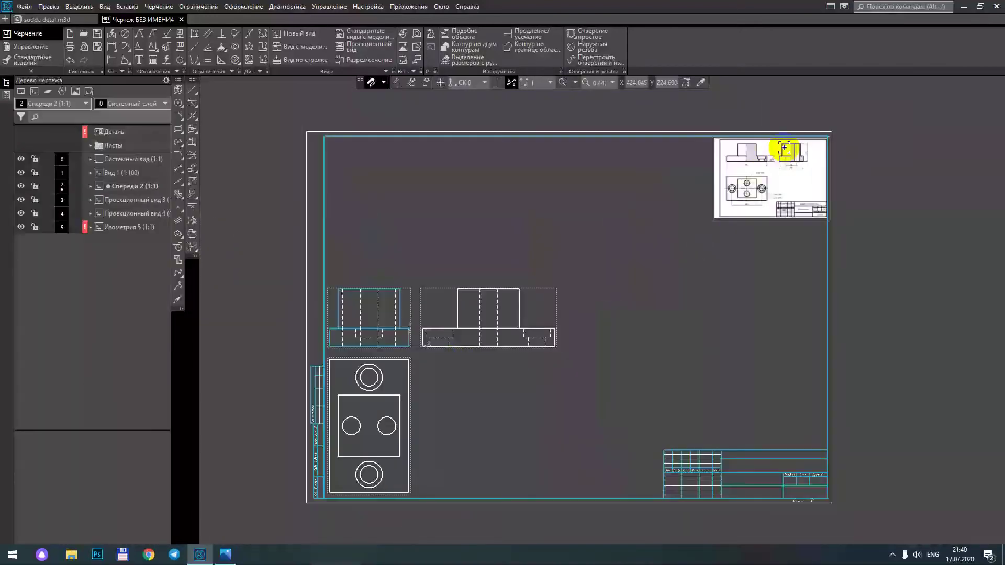
scroll(771, 166, "up", 2)
scroll(595, 242, "up", 2)
scroll(572, 263, "up", 3)
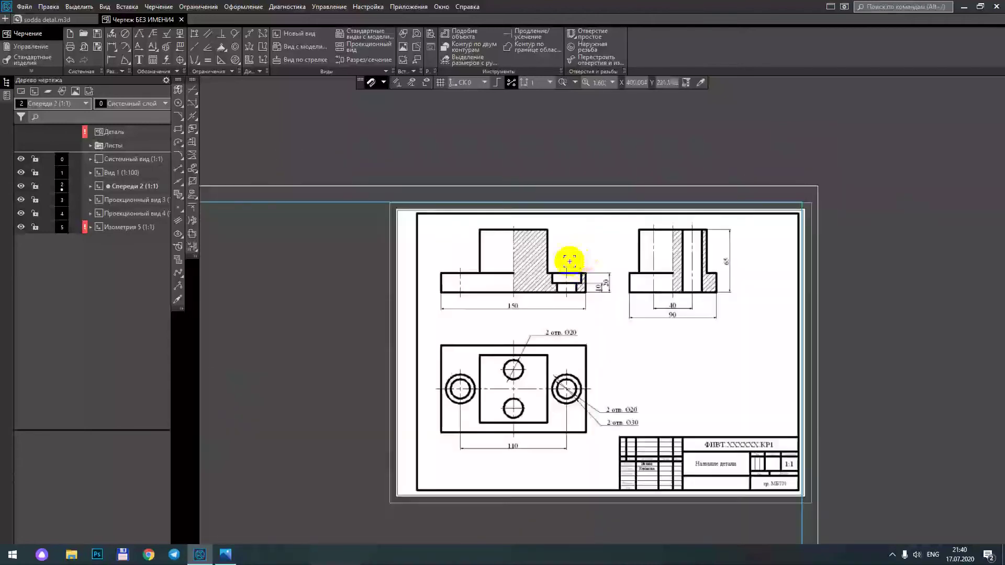
scroll(530, 314, "down", 7)
Step: Select the front view and zoom around its base to inspect it
middle_click_drag(381, 388, 576, 225)
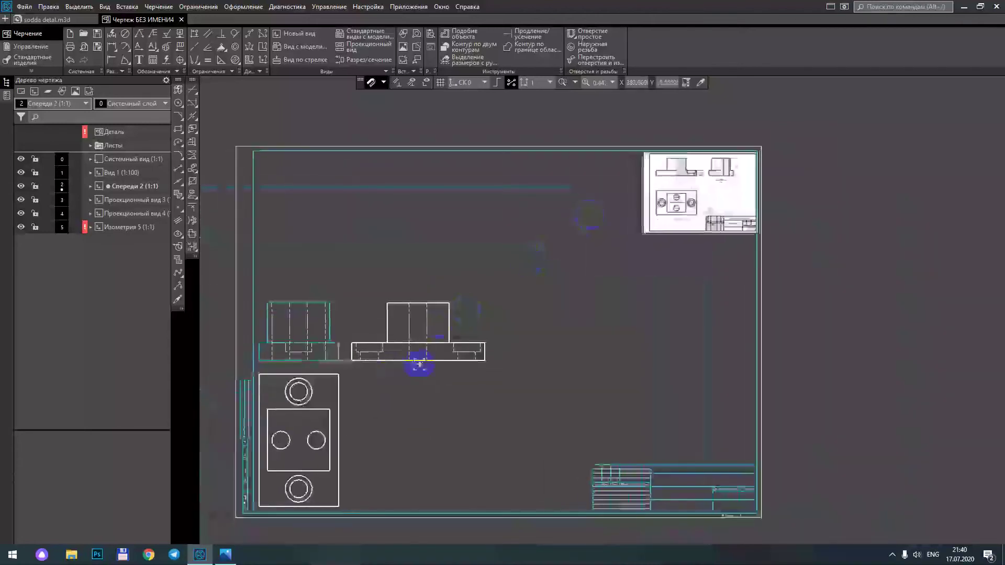
scroll(421, 356, "up", 5)
left_click(436, 346)
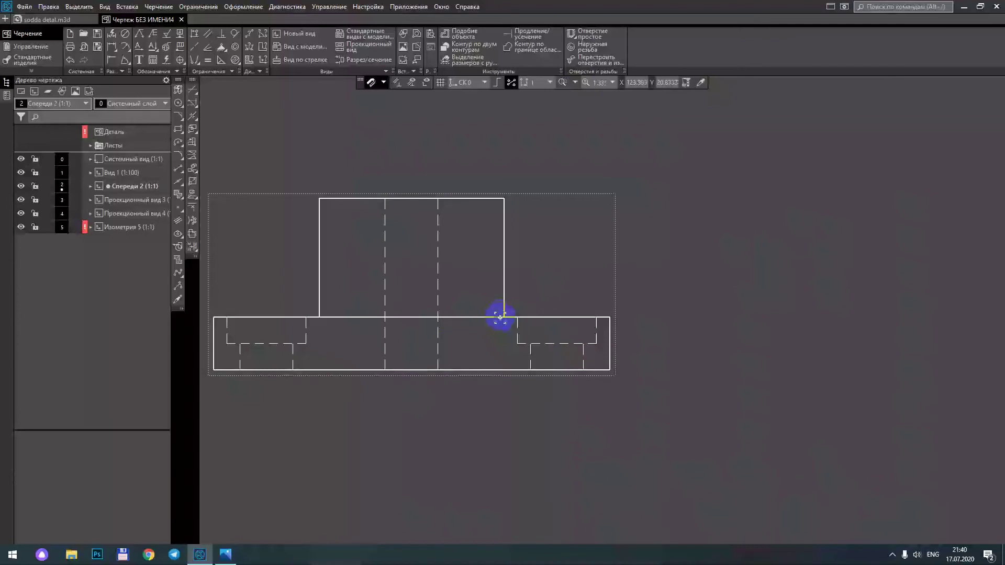
scroll(500, 317, "down", 4)
scroll(499, 317, "down", 2)
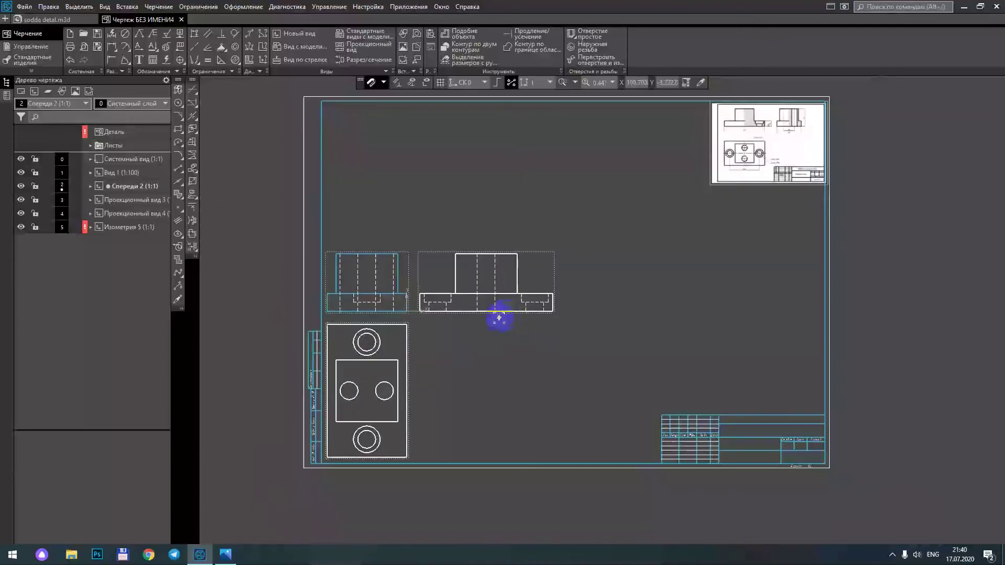
scroll(511, 270, "up", 3)
scroll(511, 274, "up", 1)
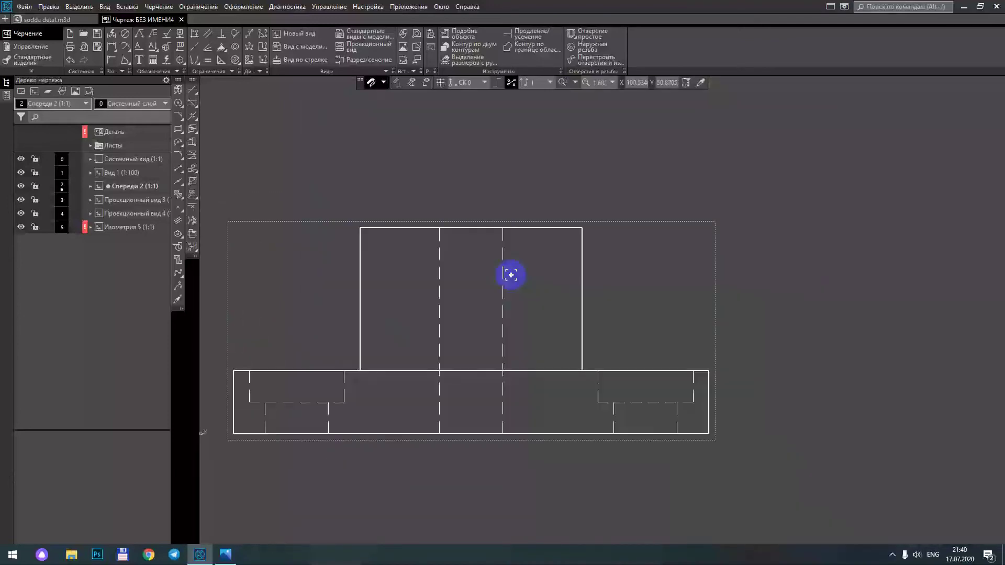
scroll(510, 275, "down", 4)
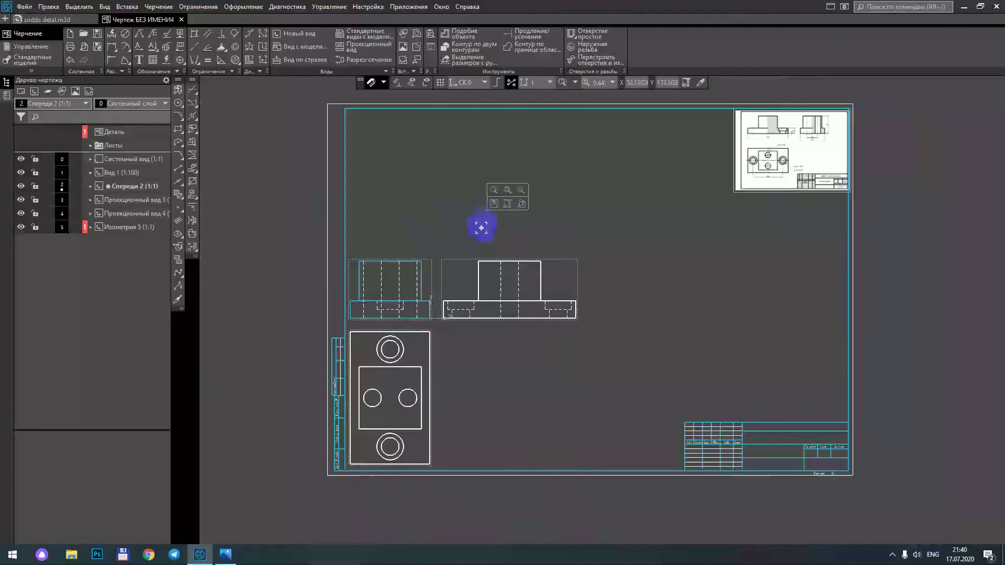
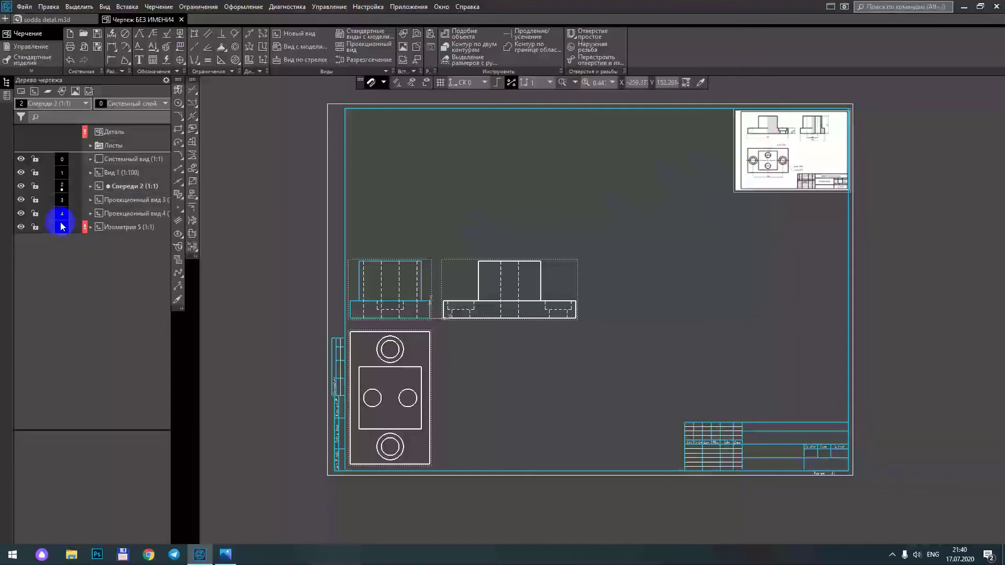
Step: Inspect the drawing tree and sheet views, then centre the front views on screen
left_click(87, 233)
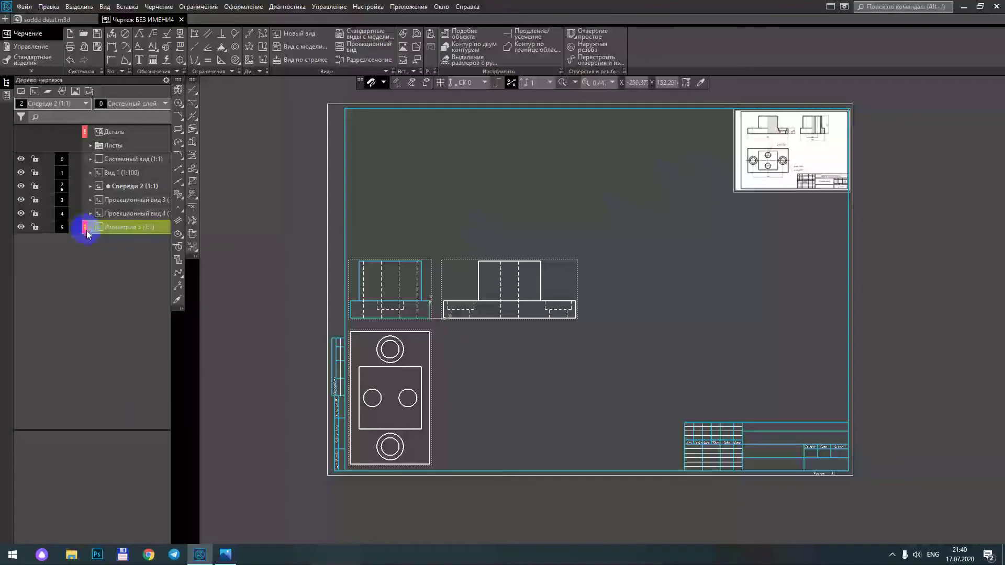
scroll(605, 212, "up", 1)
scroll(581, 234, "up", 2)
scroll(535, 276, "up", 1)
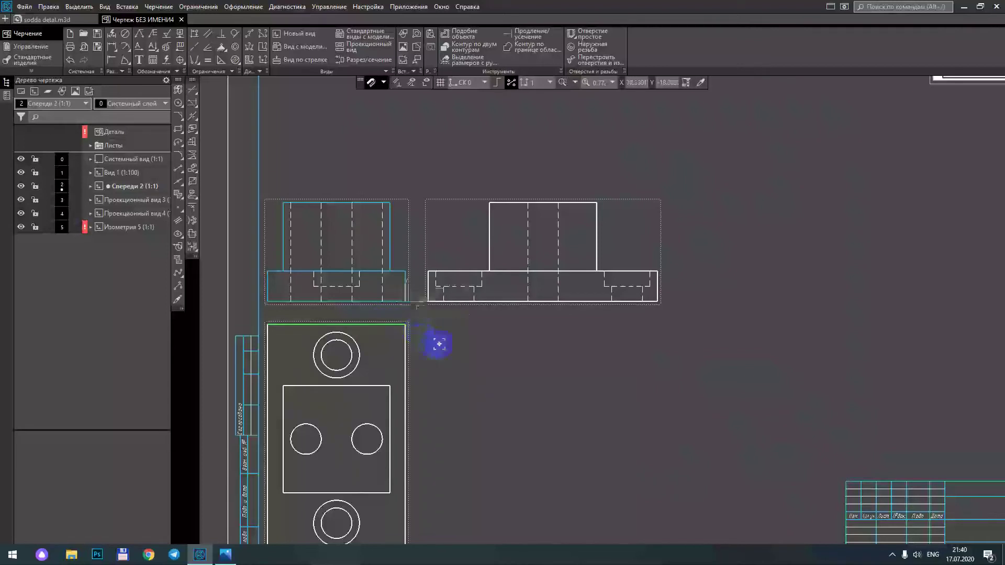
left_click(410, 350)
left_click(529, 364)
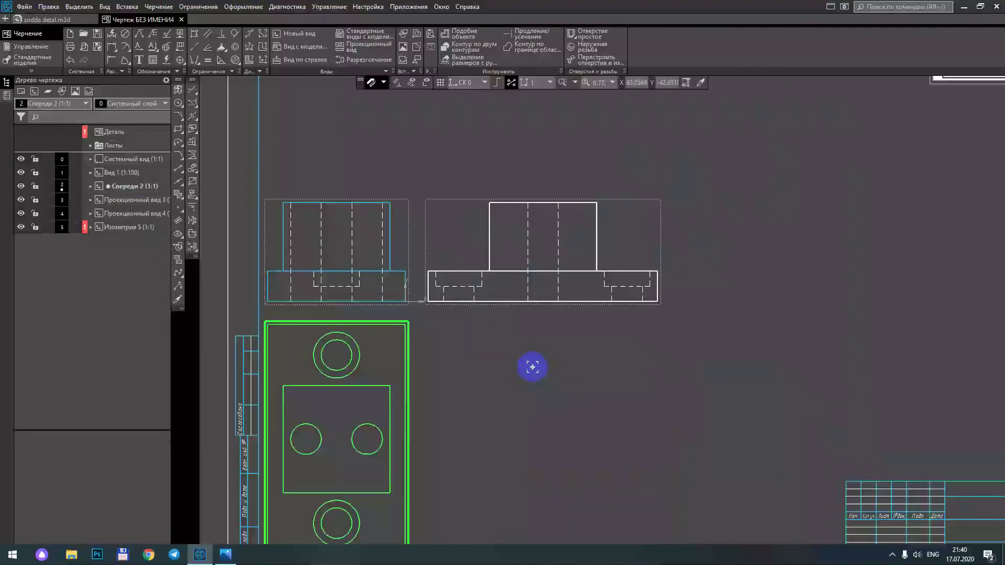
left_click(426, 223)
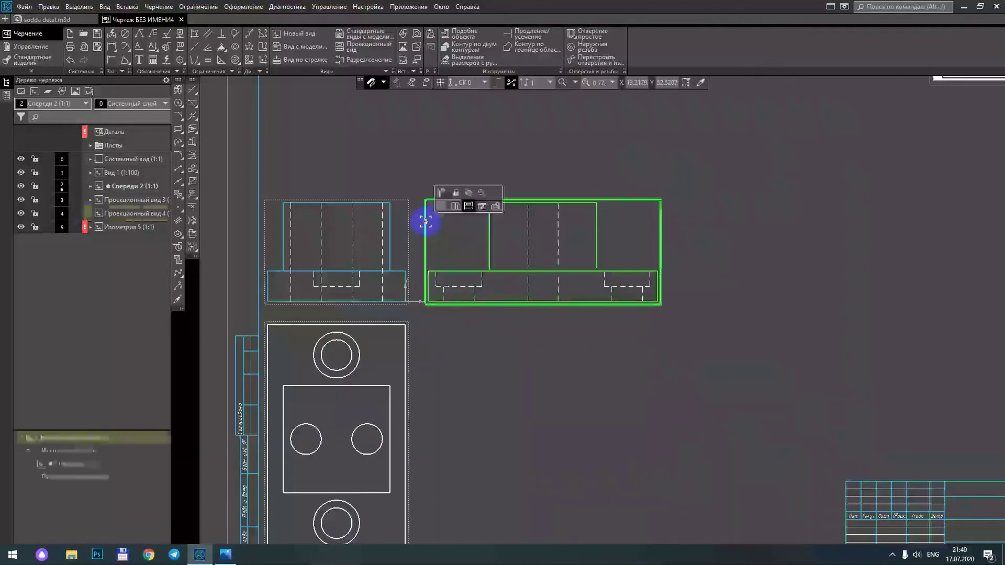
left_click(410, 160)
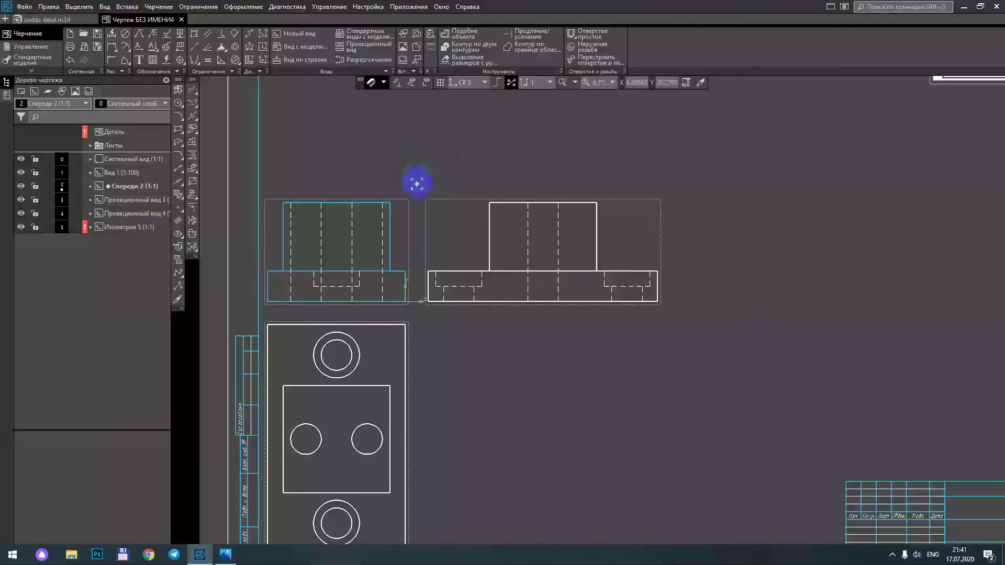
scroll(419, 193, "down", 3)
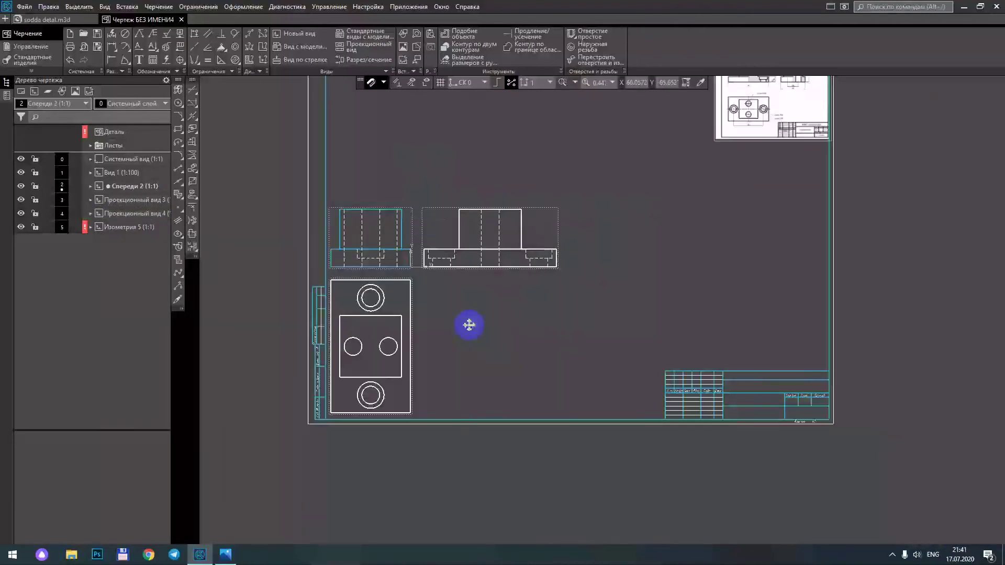
middle_click_drag(469, 324, 475, 276)
scroll(366, 162, "up", 2)
scroll(367, 162, "up", 3)
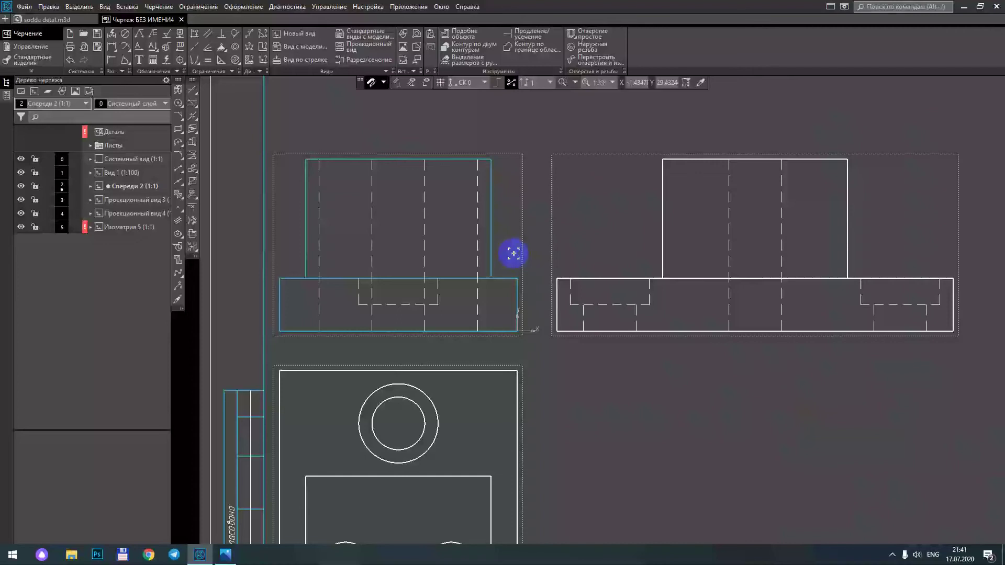
scroll(513, 253, "down", 1)
scroll(534, 243, "down", 2)
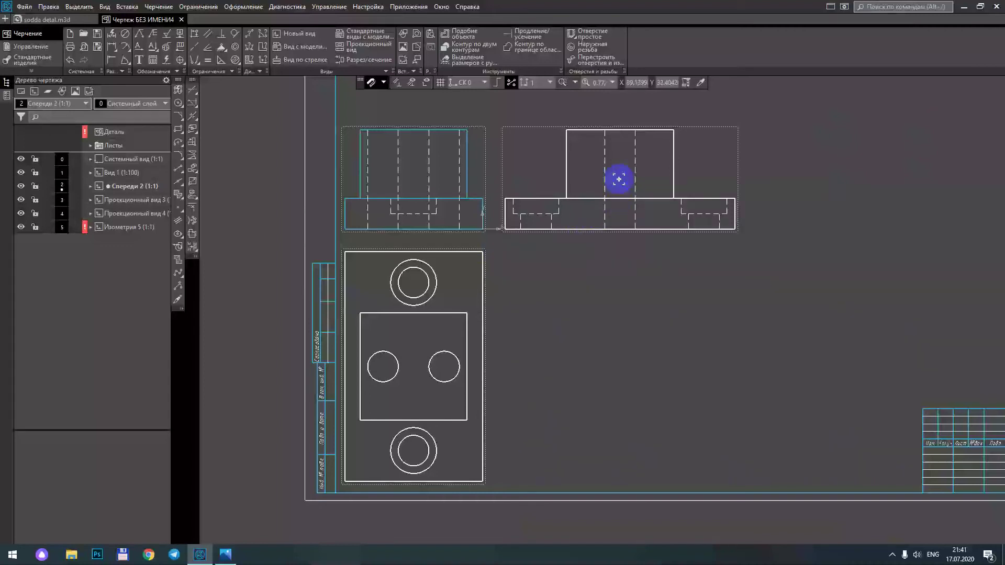
scroll(435, 182, "up", 2)
scroll(457, 183, "down", 3)
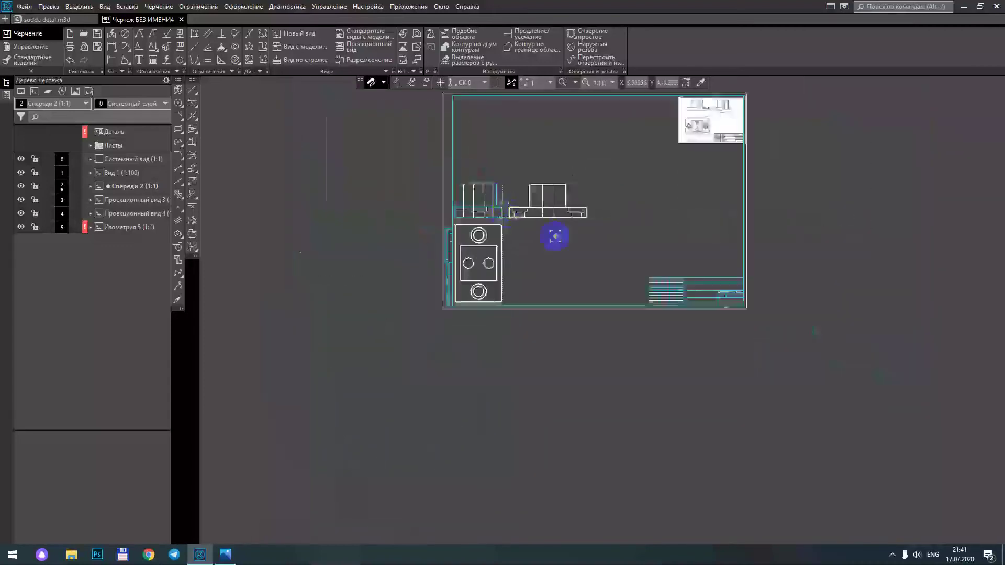
scroll(515, 223, "up", 3)
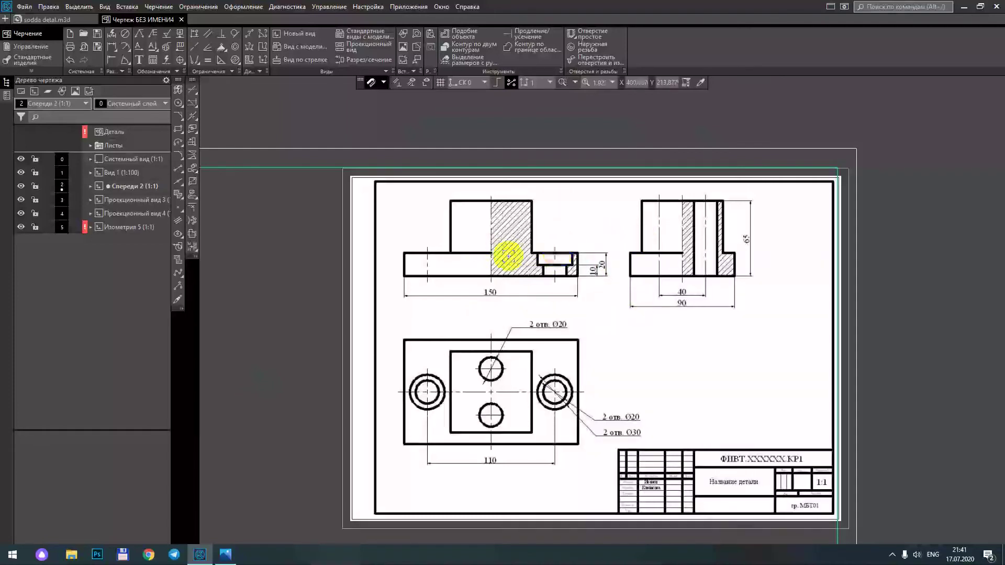
scroll(515, 264, "down", 3)
scroll(435, 281, "down", 2)
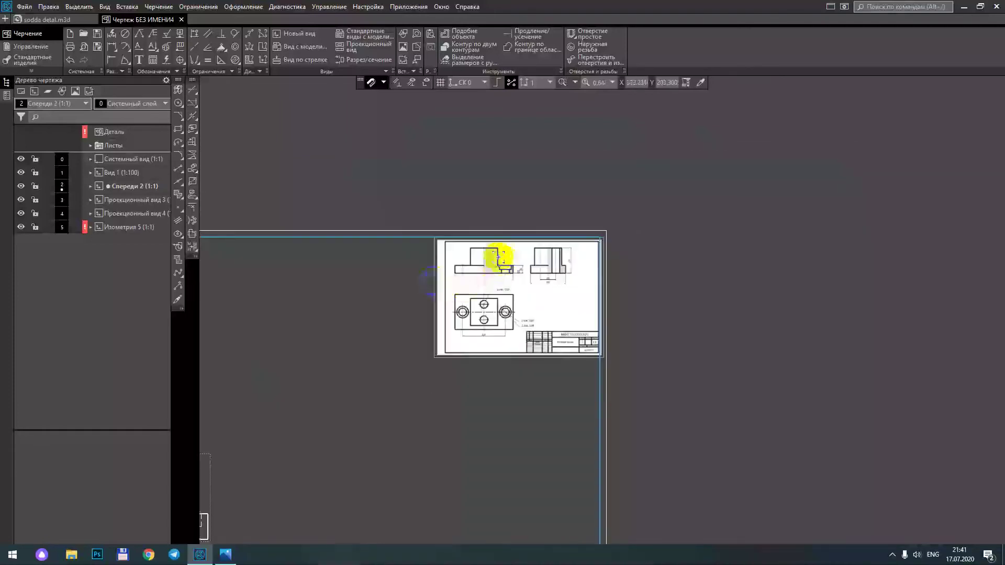
scroll(458, 265, "up", 3)
scroll(457, 264, "down", 3)
middle_click_drag(282, 285, 560, 215)
scroll(280, 406, "up", 1)
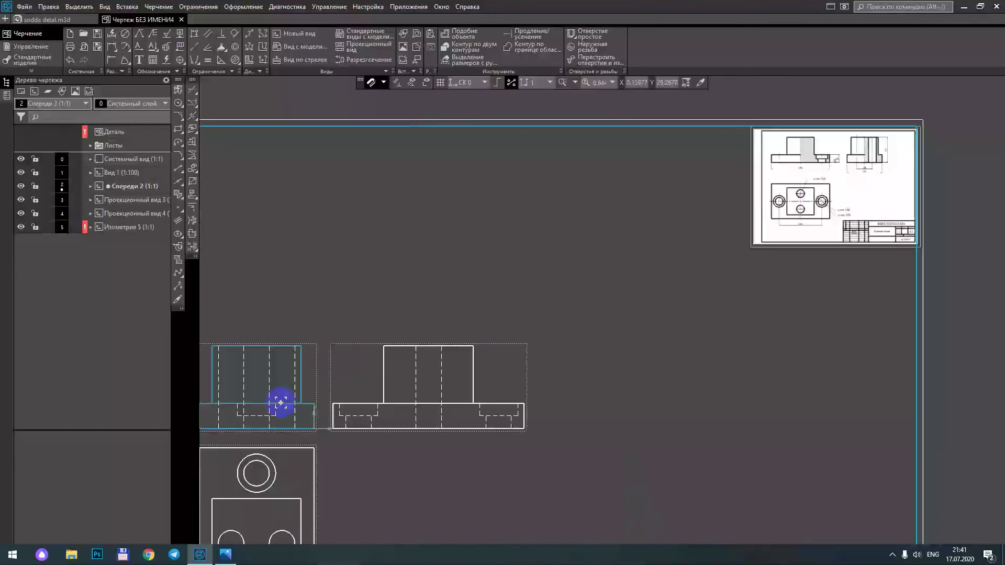
scroll(314, 373, "up", 1)
scroll(366, 353, "up", 1)
scroll(338, 385, "up", 1)
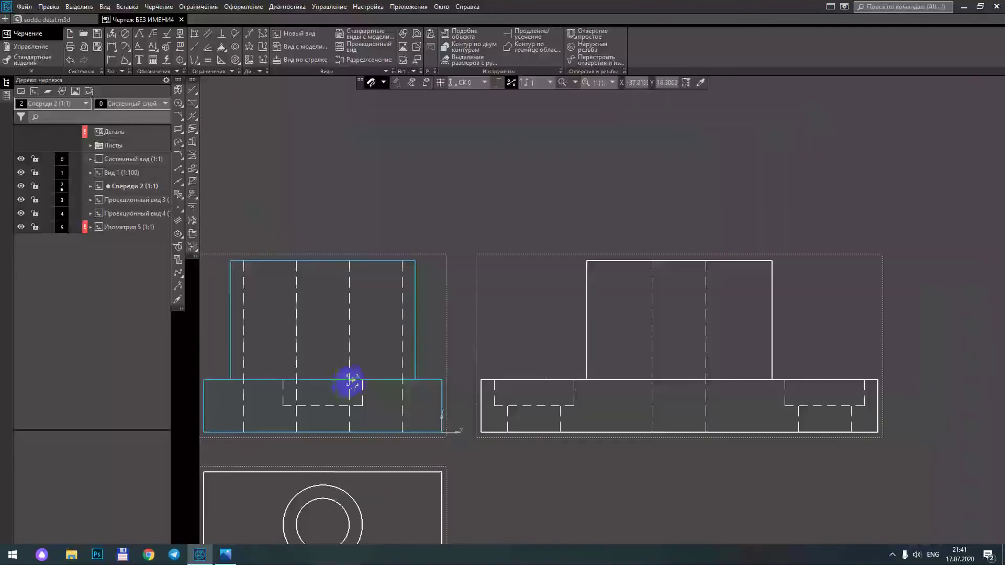
middle_click_drag(384, 298, 404, 276)
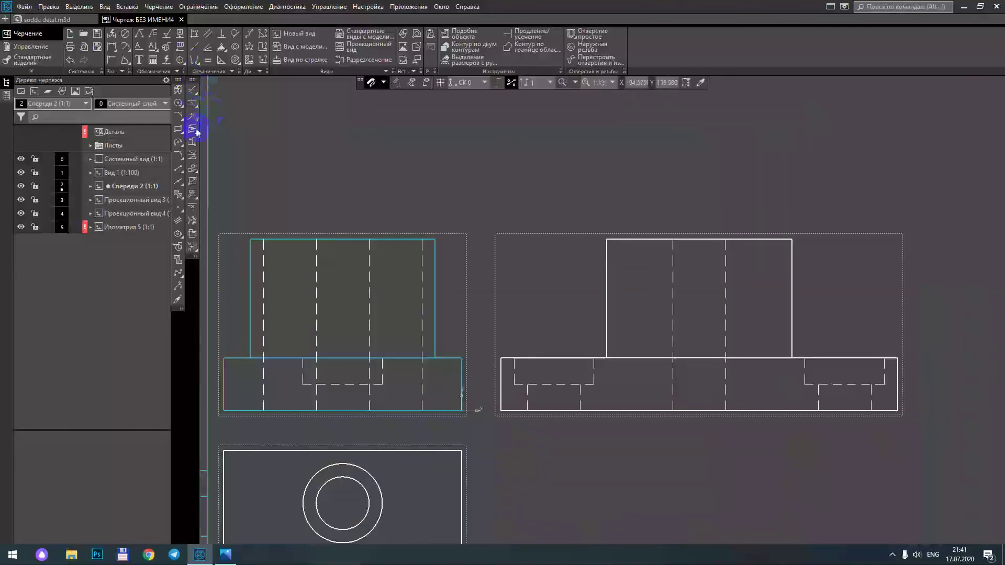
Step: Draw an auxiliary bisector between the left front view's two side edges
left_click_drag(178, 181, 190, 258)
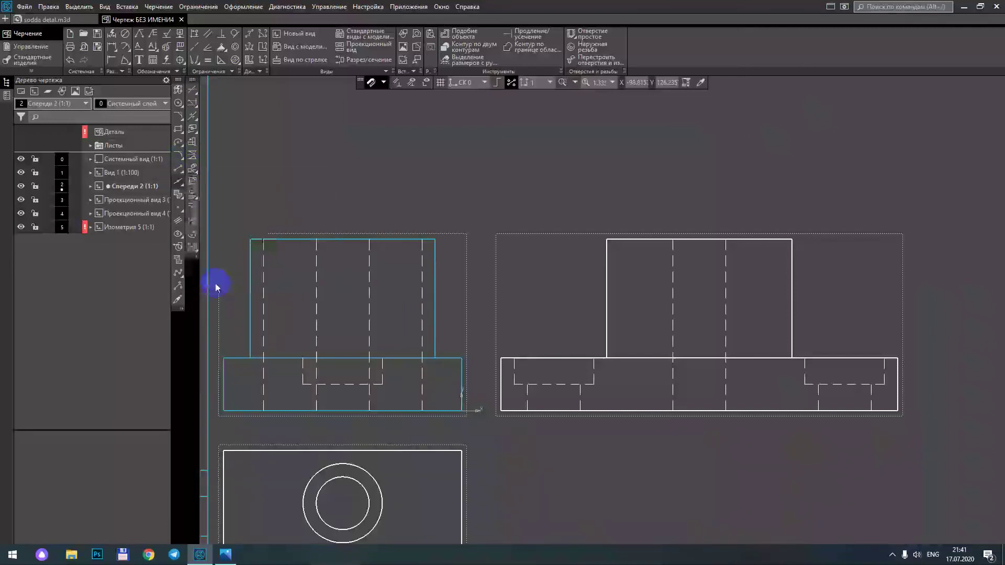
left_click(251, 307)
left_click(434, 311)
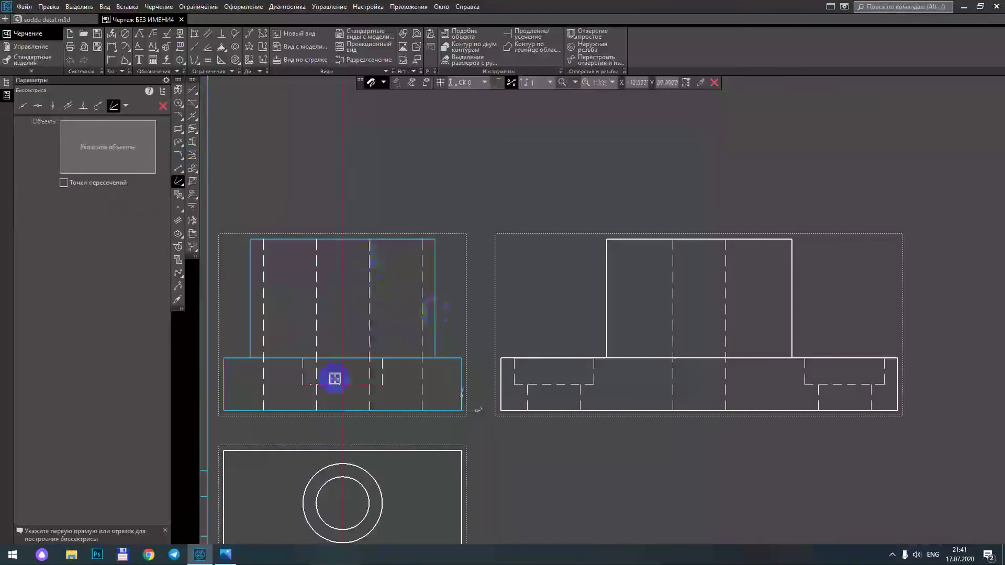
left_click(163, 105)
Step: Trim a segment off the left view's base with Trim curve
left_click(192, 90)
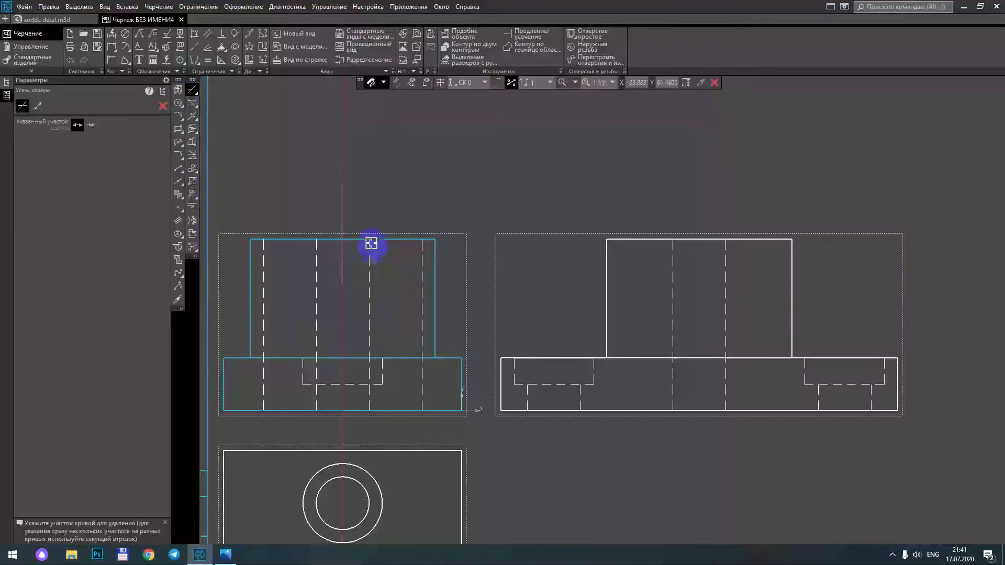
left_click(368, 373)
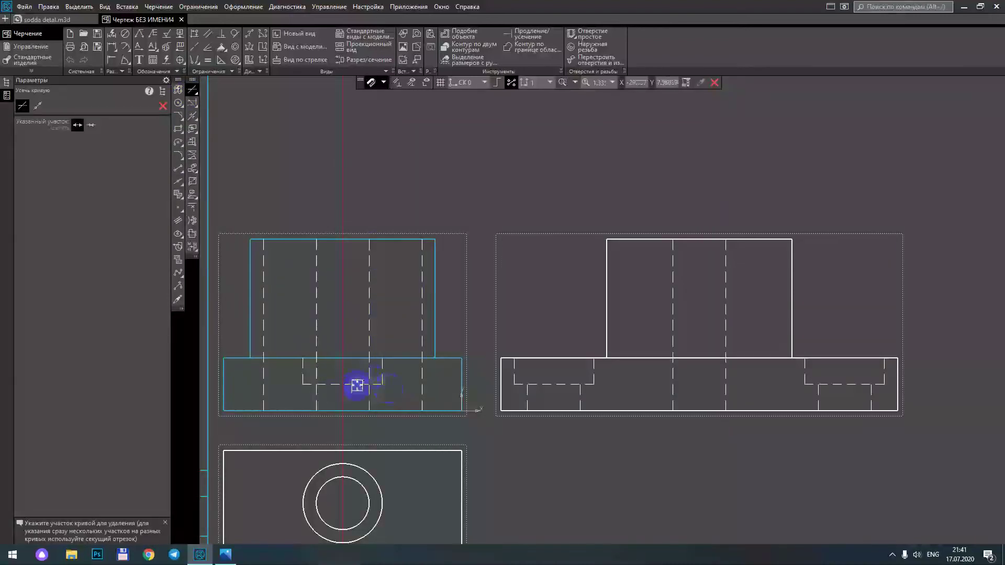
scroll(355, 387, "up", 4)
scroll(355, 386, "up", 2)
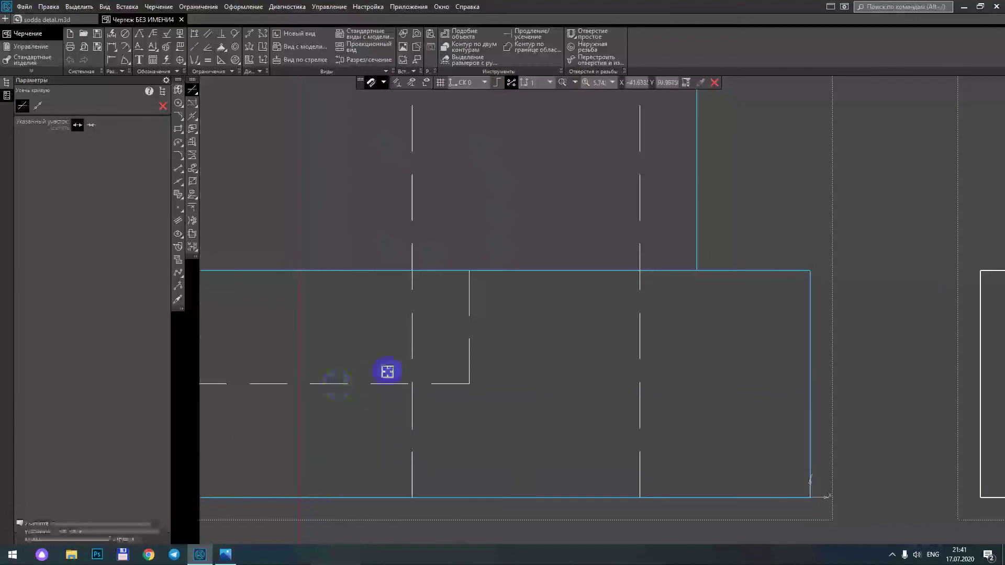
scroll(473, 271, "down", 4)
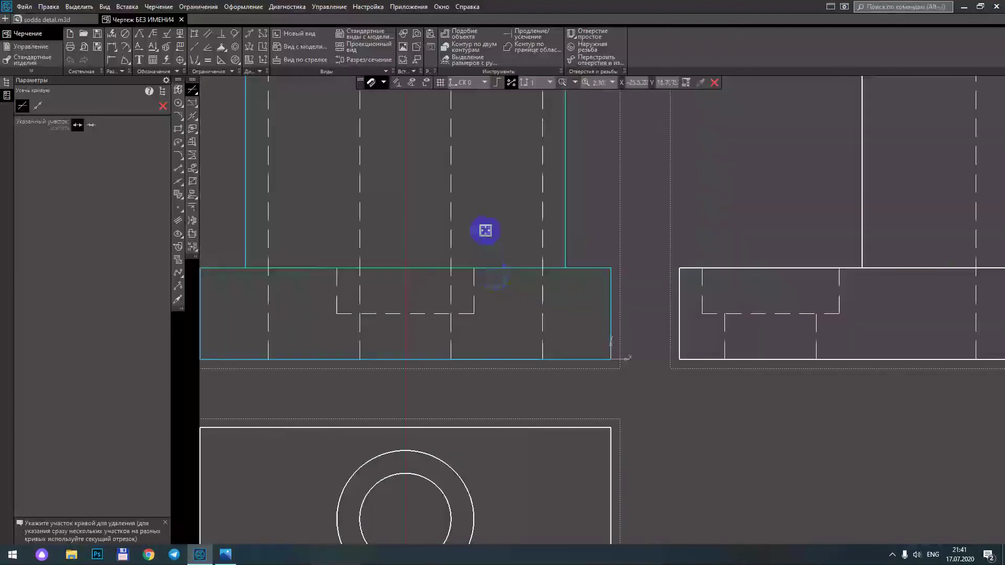
middle_click_drag(485, 230, 466, 354)
scroll(470, 307, "down", 2)
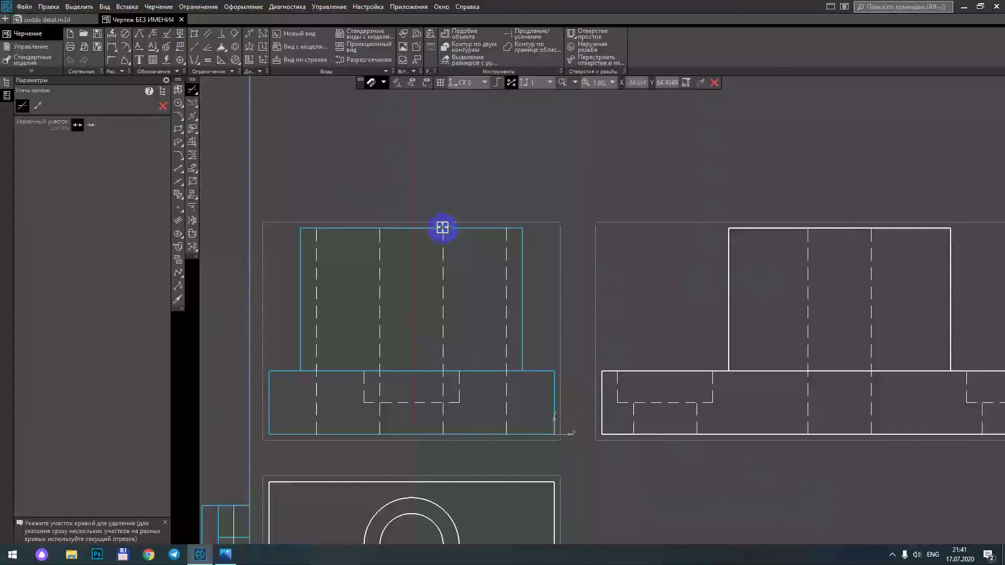
left_click(163, 105)
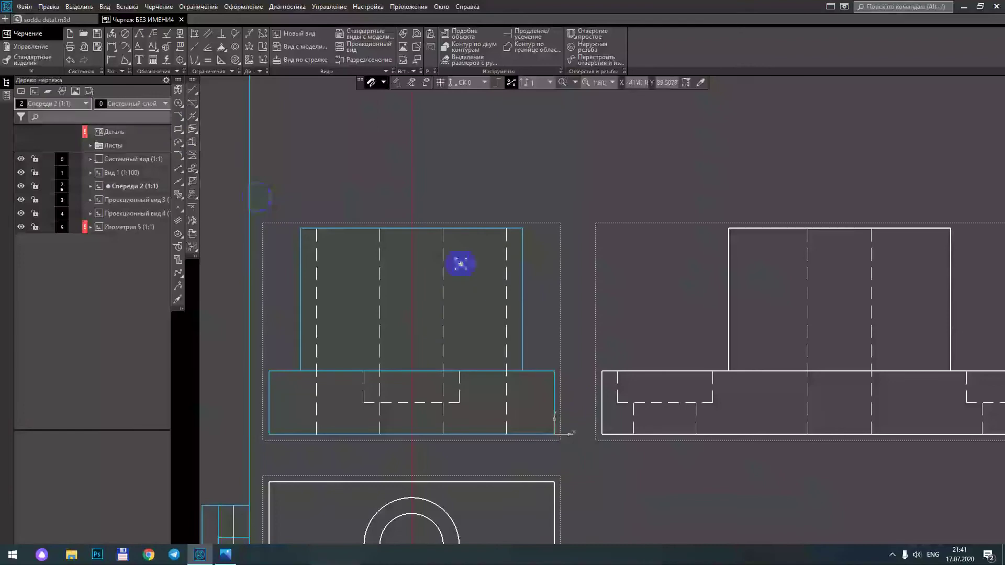
scroll(445, 262, "down", 4)
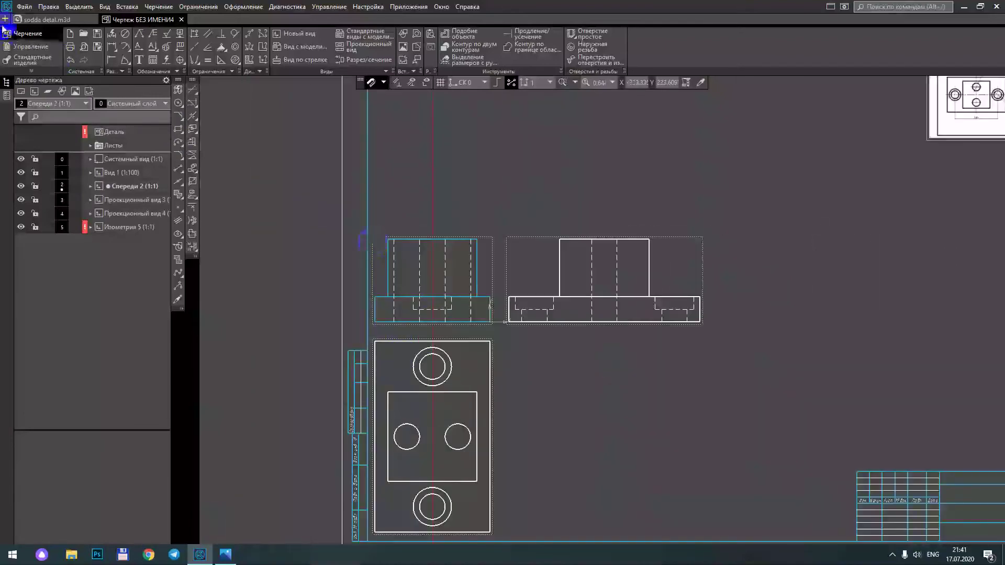
left_click(32, 20)
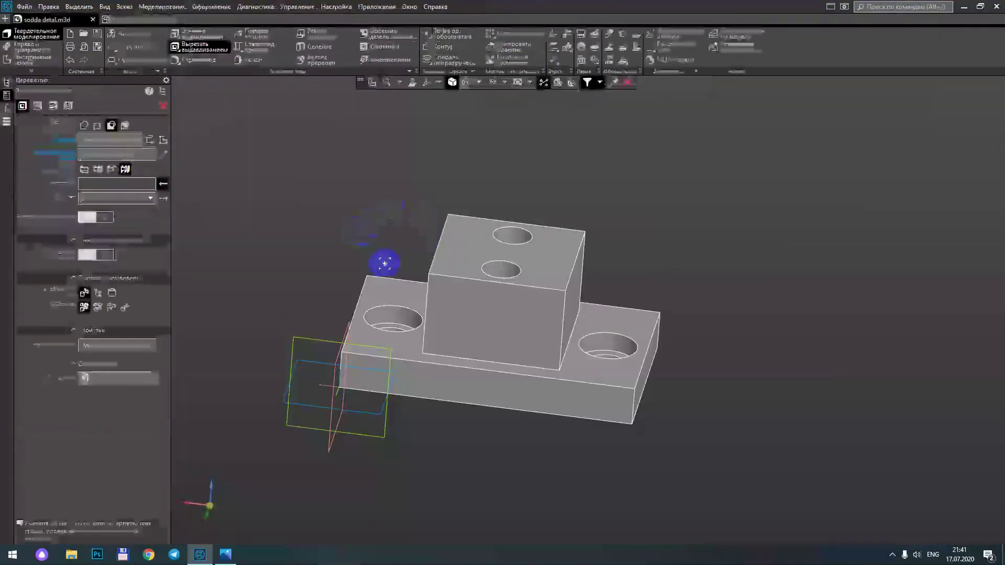
left_click(137, 20)
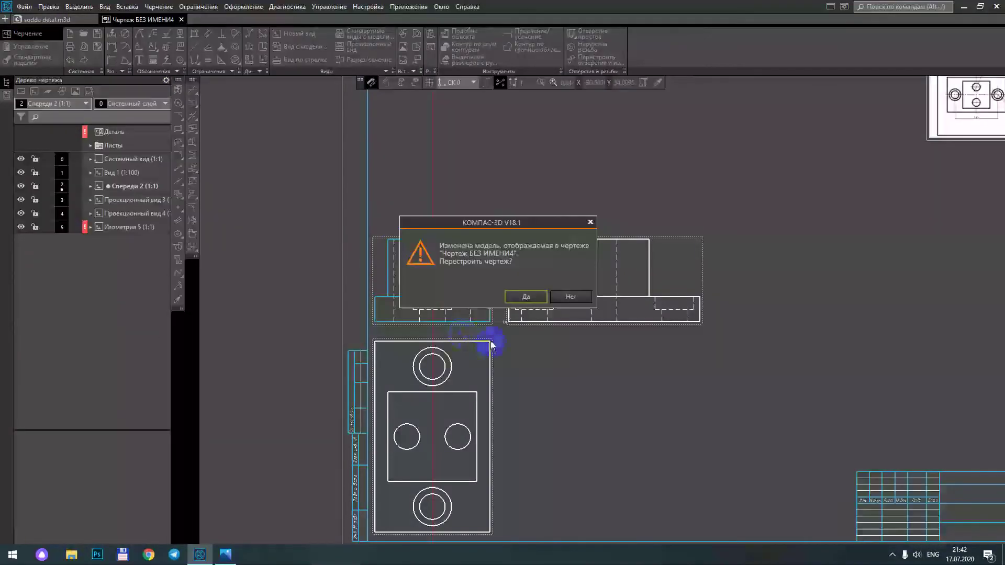
left_click(572, 296)
scroll(467, 291, "up", 2)
scroll(449, 265, "up", 2)
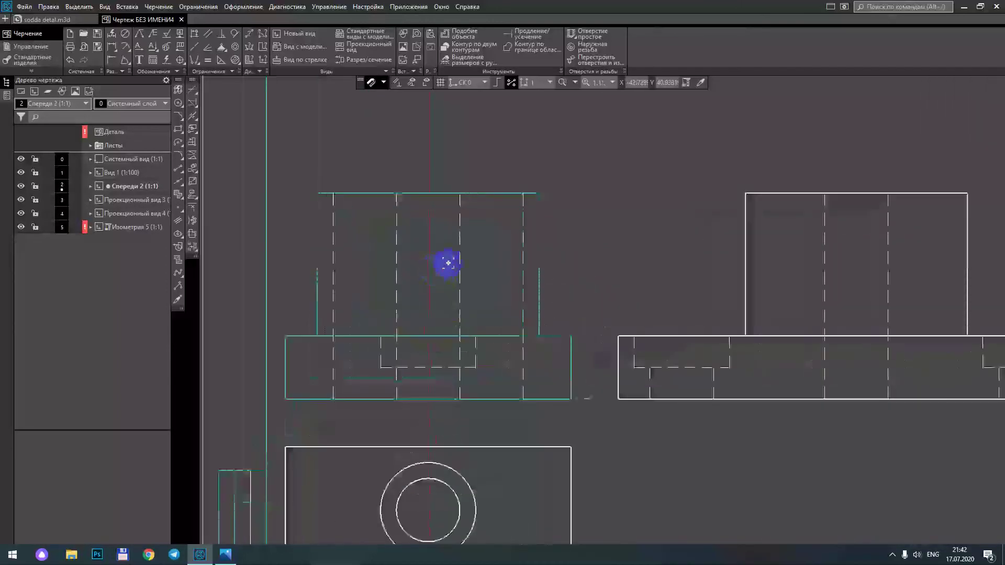
scroll(448, 264, "down", 2)
scroll(426, 256, "up", 2)
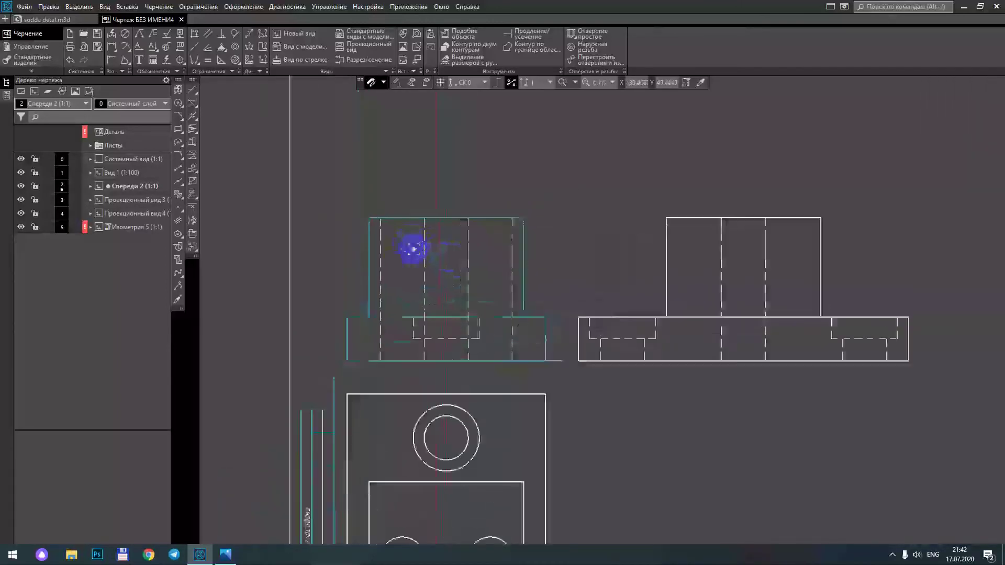
scroll(455, 263, "up", 2)
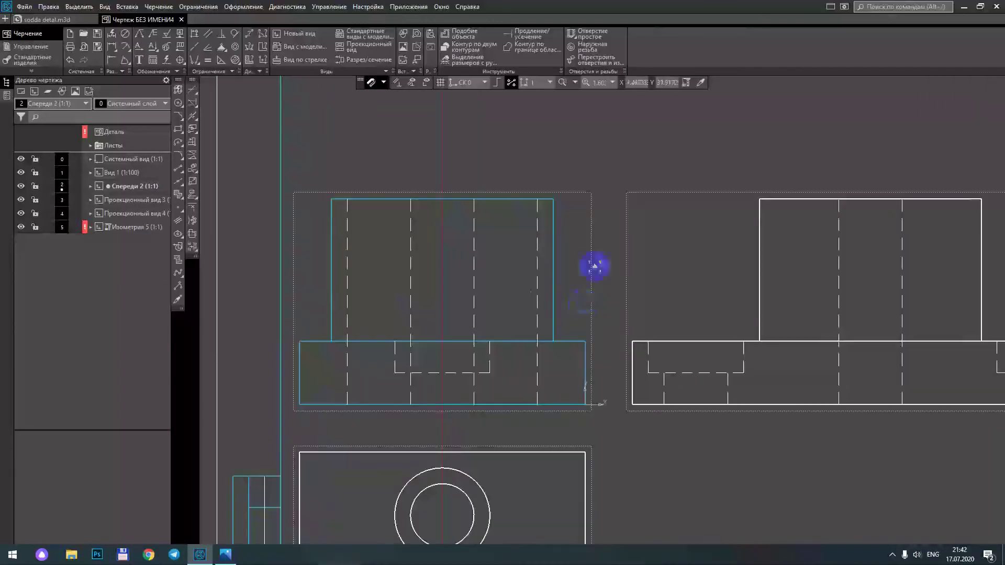
Step: Destroy the Спереди 2 view into plain geometry, then show the sodda detal.m3d model
left_click(588, 199)
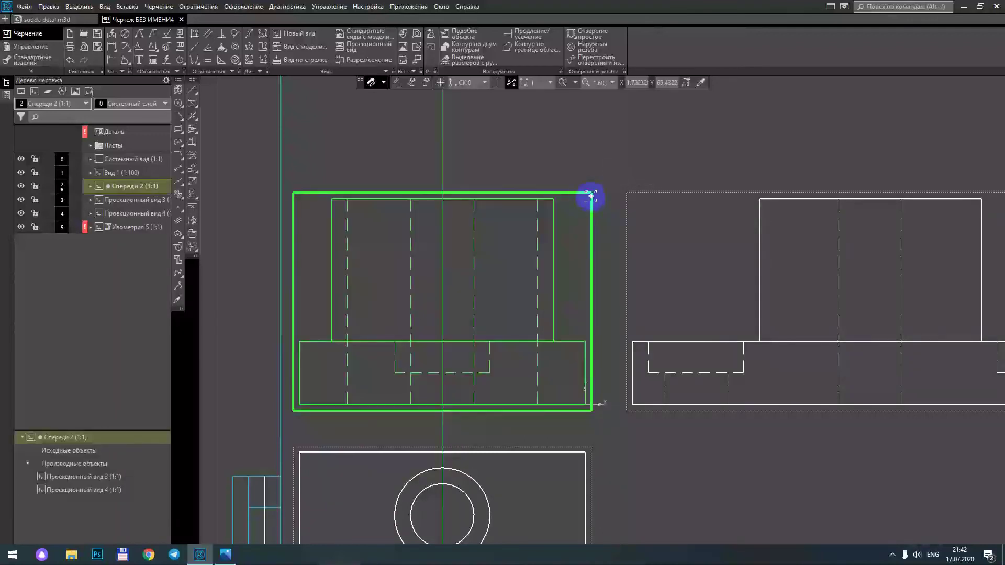
right_click(590, 195)
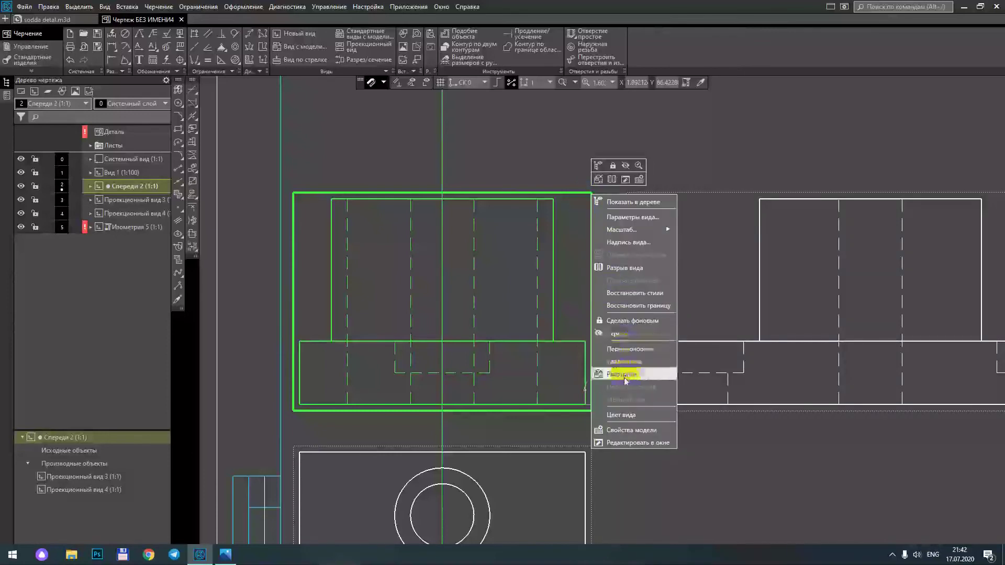
left_click(607, 373)
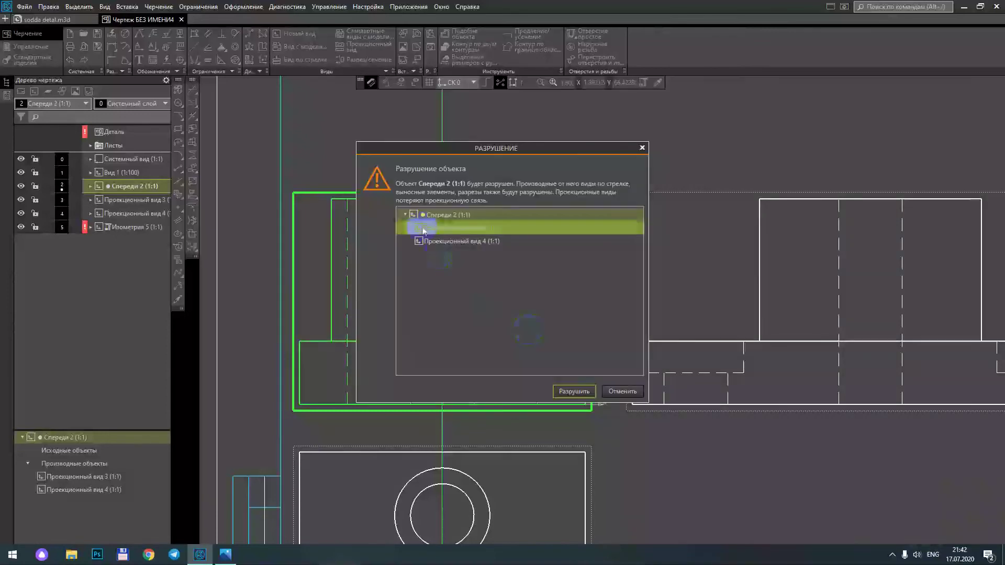
left_click(574, 391)
scroll(608, 253, "down", 4)
left_click(605, 192)
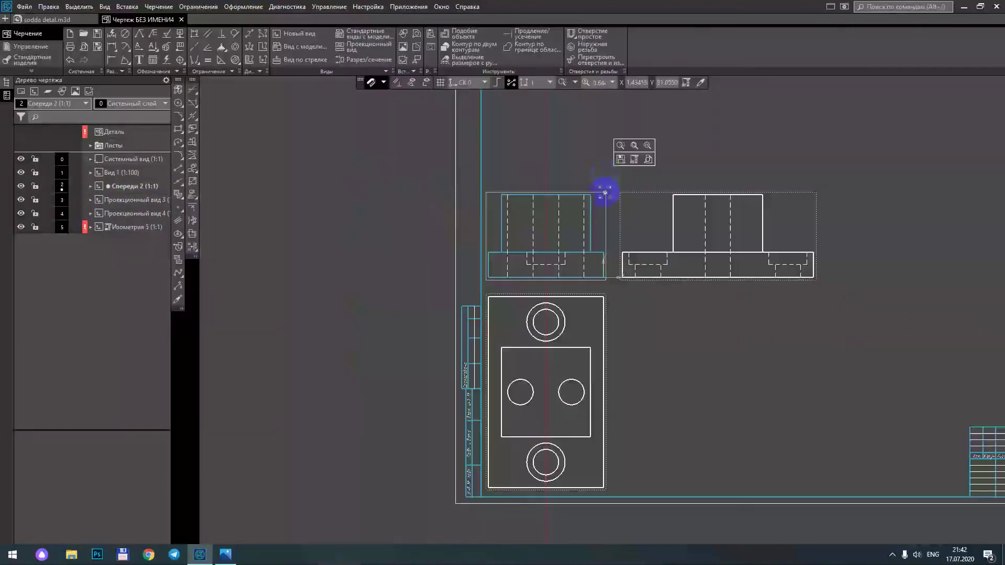
scroll(528, 204, "up", 5)
left_click(24, 20)
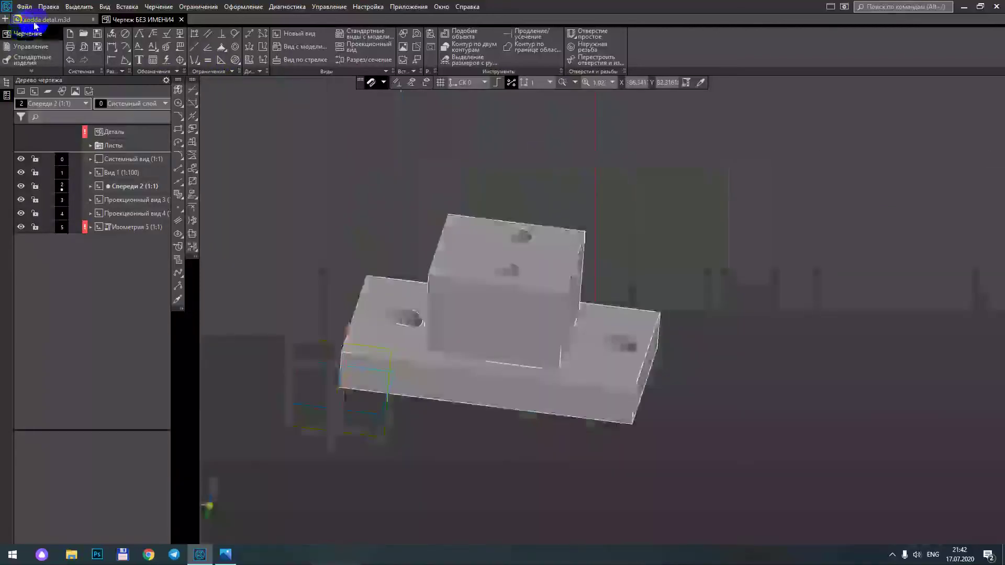
Step: Back on the drawing, trim three pieces off the front view base's top edge
left_click(201, 47)
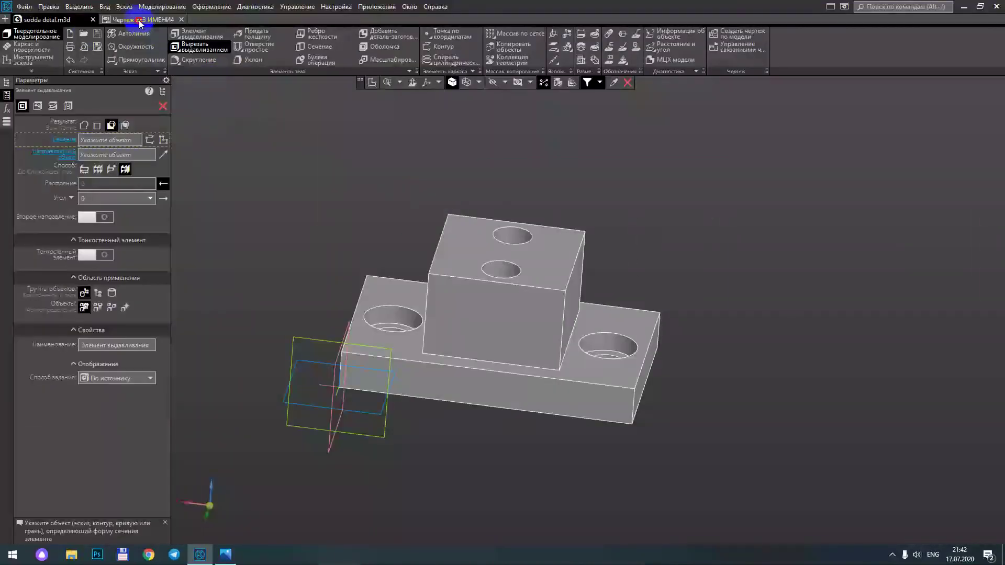
left_click(140, 21)
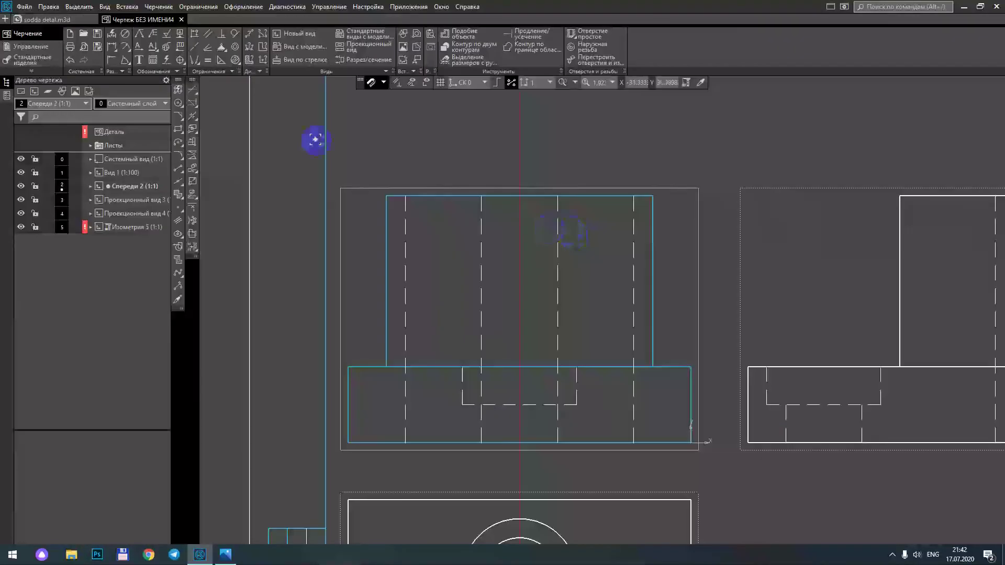
left_click(193, 91)
left_click(545, 195)
left_click(604, 196)
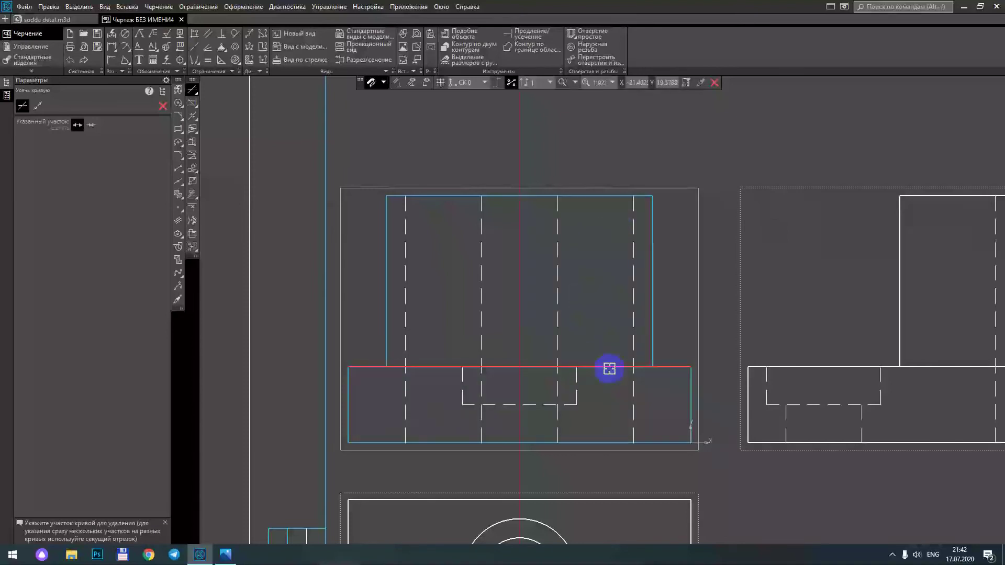
left_click(540, 366)
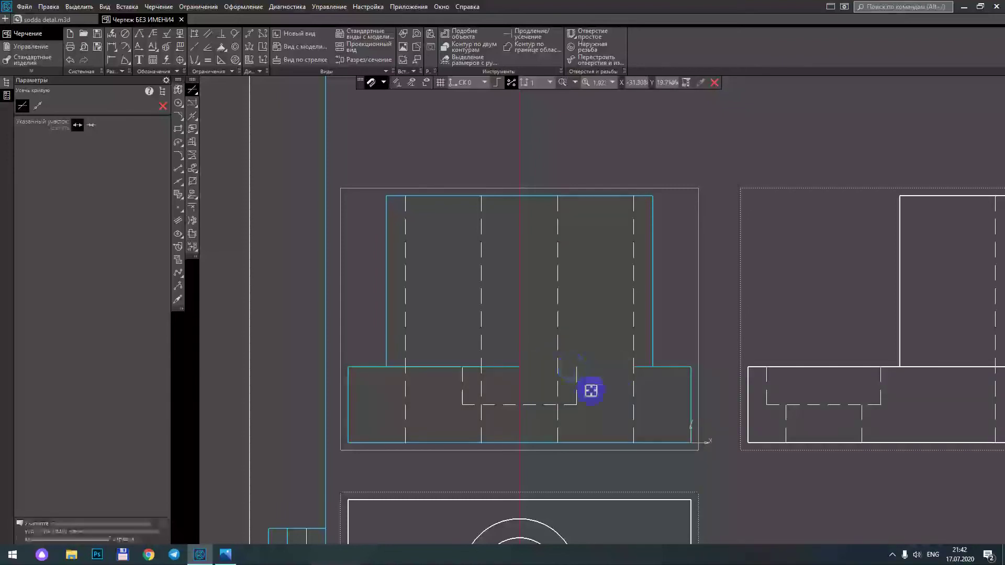
scroll(576, 377, "up", 3)
Step: Trim away the dashed recess outline segments and leftover stubs in the base
left_click(578, 416)
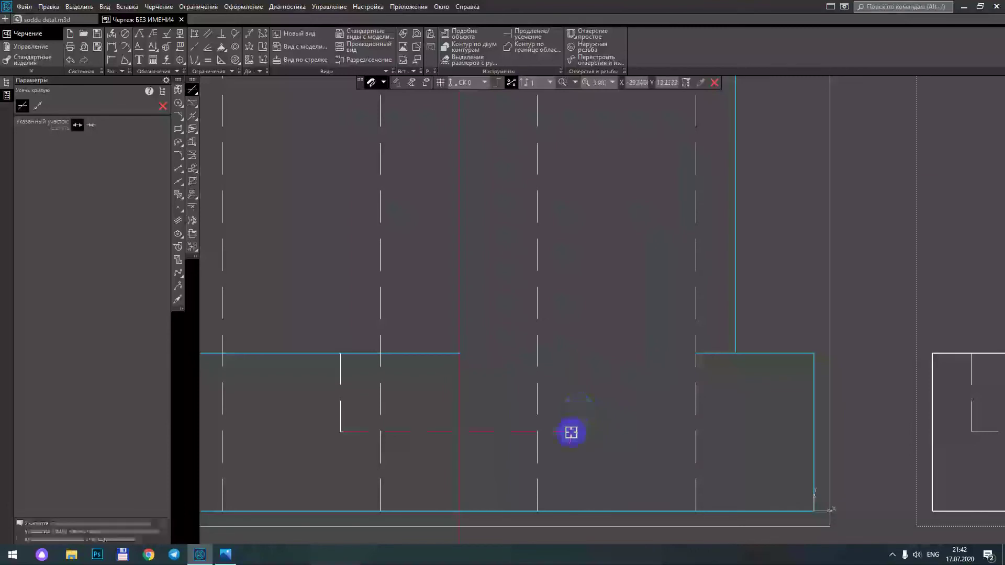
left_click(477, 432)
left_click(578, 432)
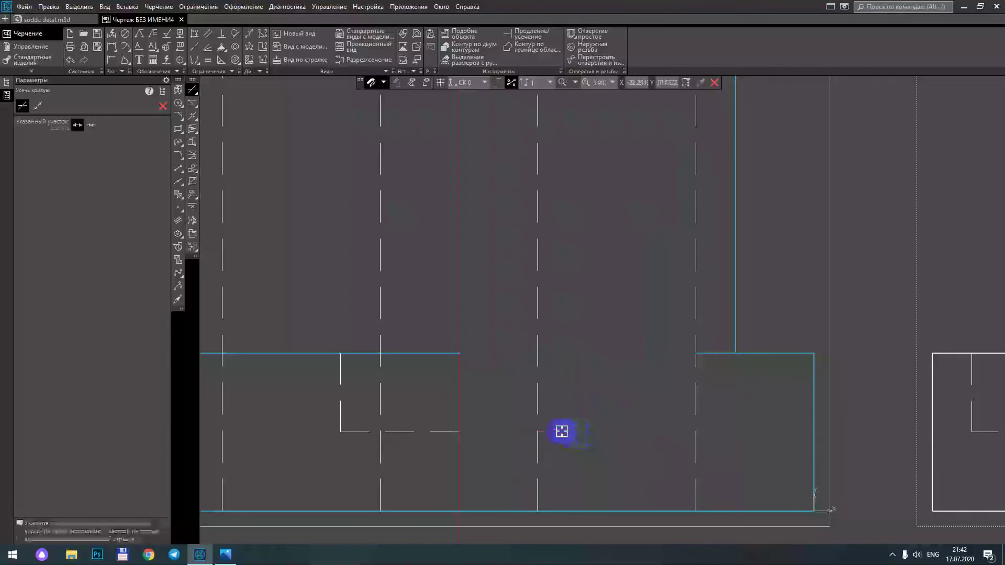
left_click(427, 433)
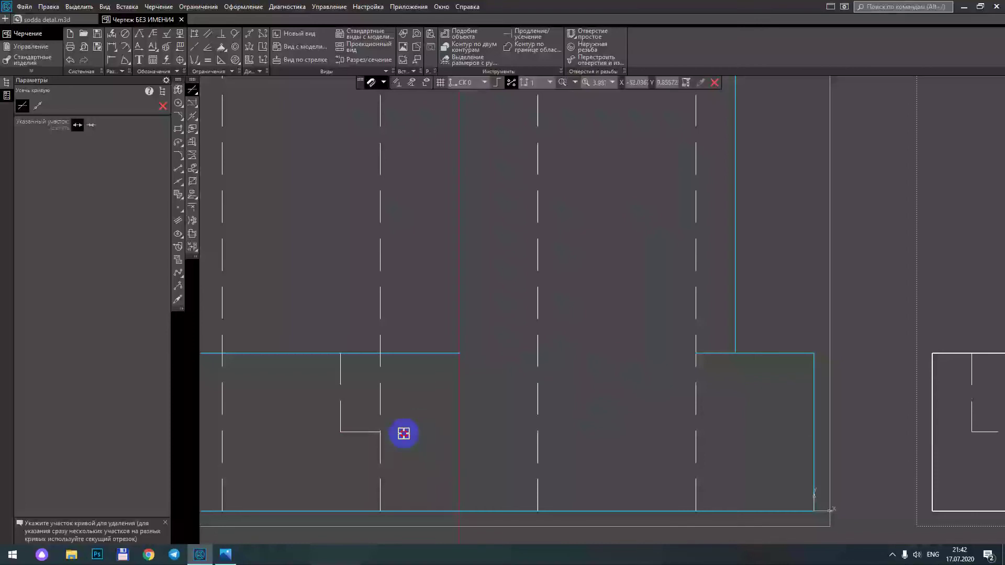
left_click(339, 418)
left_click(338, 379)
left_click(355, 431)
left_click(162, 108)
scroll(347, 251, "down", 3)
middle_click_drag(348, 236, 388, 299)
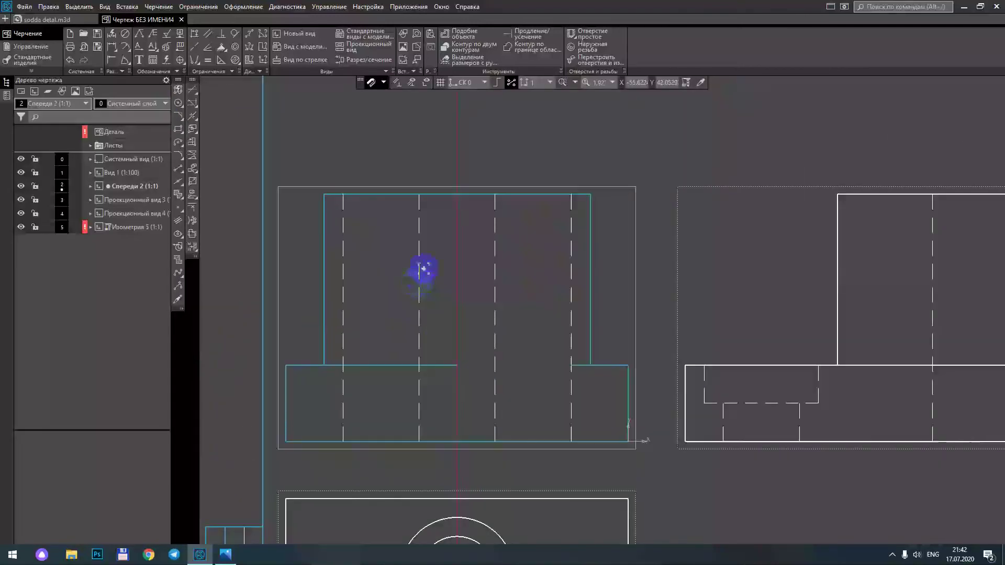
Step: Delete the left dashed hidden lines from the front view
left_click(419, 267)
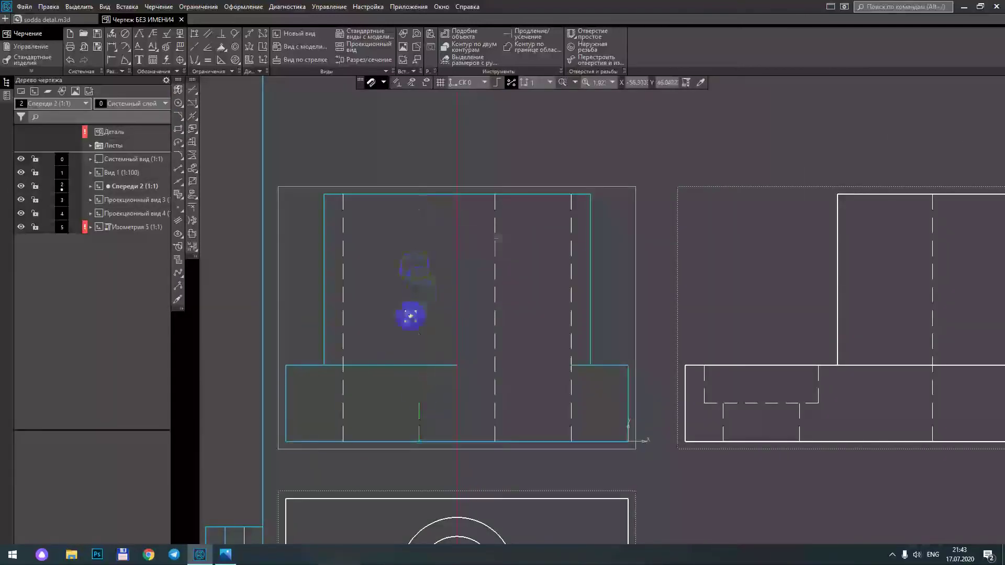
scroll(415, 411, "up", 1)
scroll(410, 413, "up", 2)
scroll(418, 402, "up", 2)
left_click(420, 403)
scroll(373, 299, "down", 5)
middle_click_drag(363, 231, 422, 307)
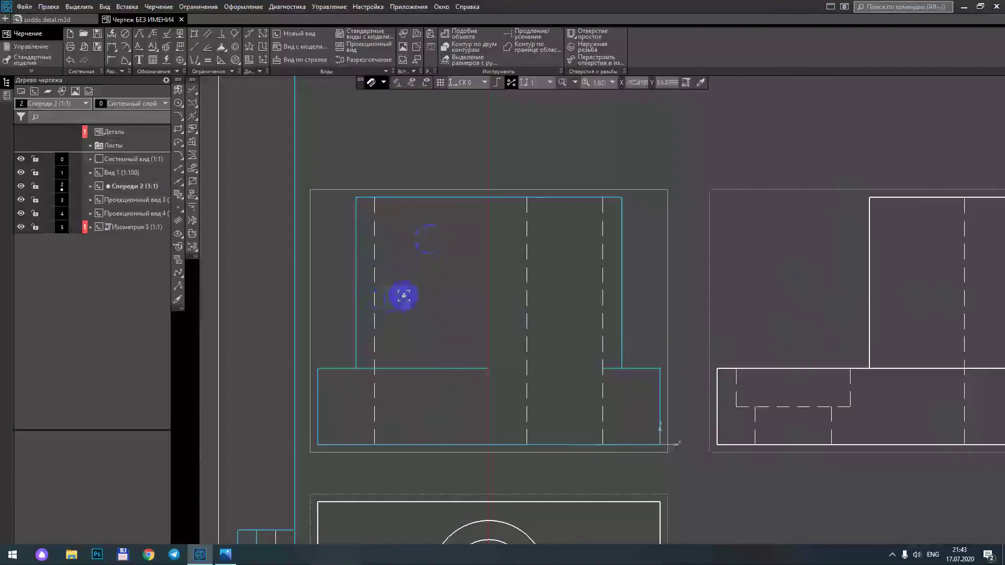
left_click(375, 272)
Step: Zoom and pan across the sheet to compare the front view with the reference image
scroll(551, 294, "down", 2)
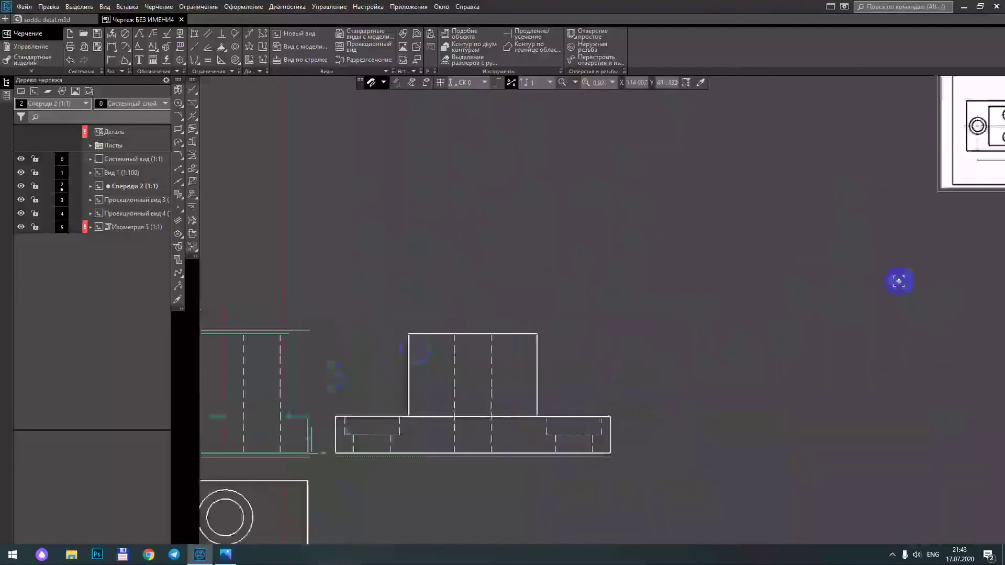
scroll(897, 280, "down", 3)
scroll(695, 212, "up", 7)
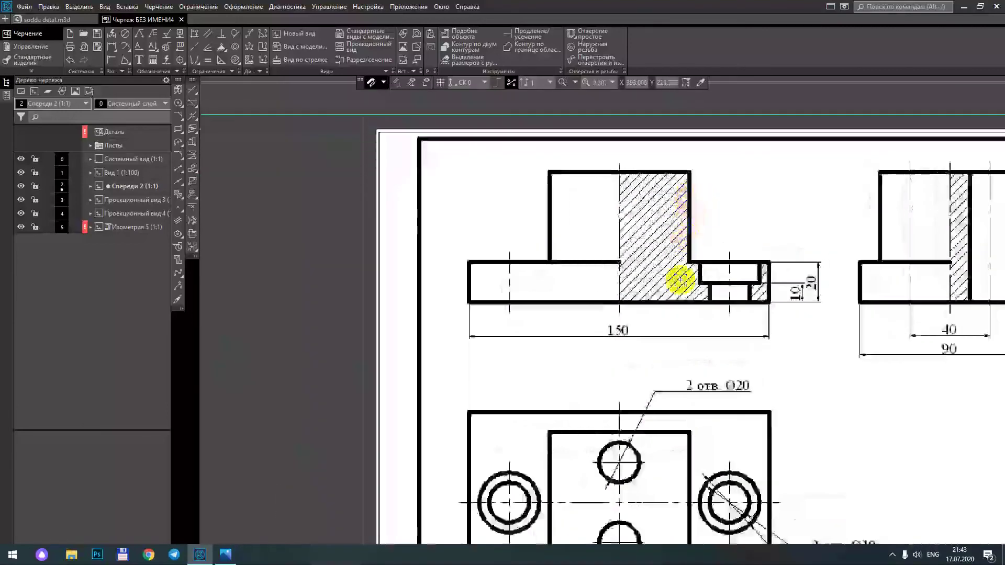
scroll(701, 277, "down", 8)
scroll(496, 373, "down", 1)
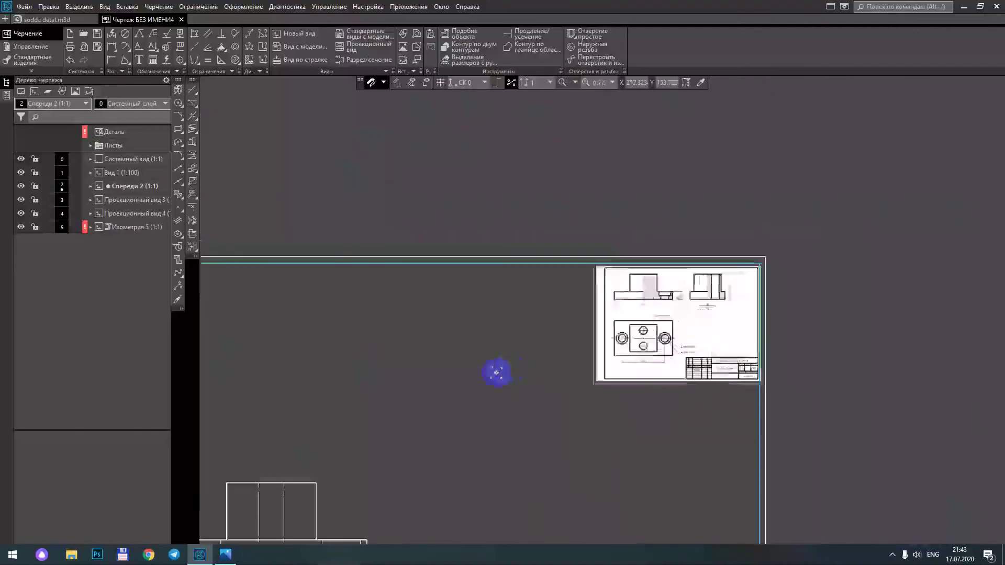
scroll(467, 382, "down", 2)
middle_click_drag(466, 381, 655, 253)
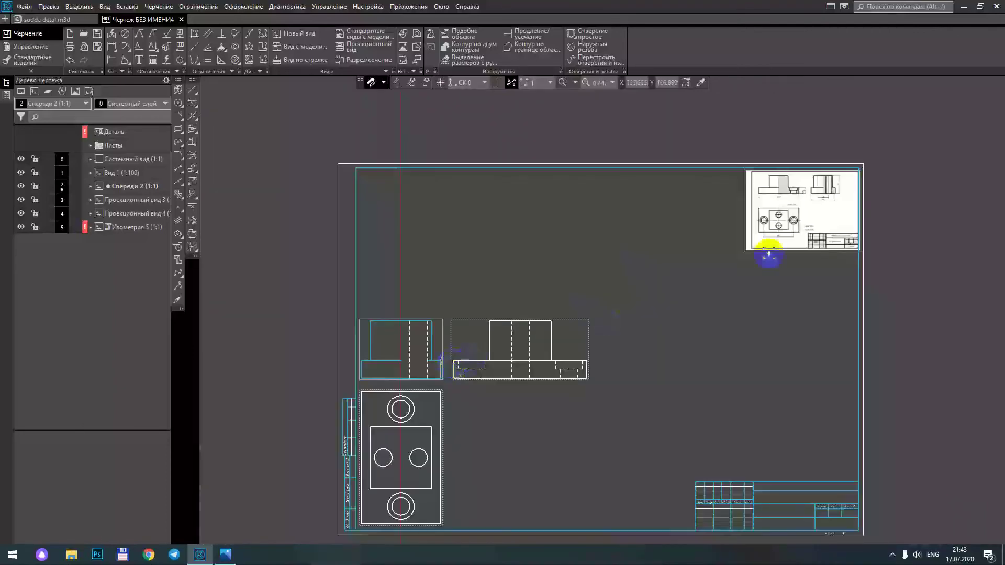
scroll(858, 179, "up", 2)
scroll(859, 179, "up", 7)
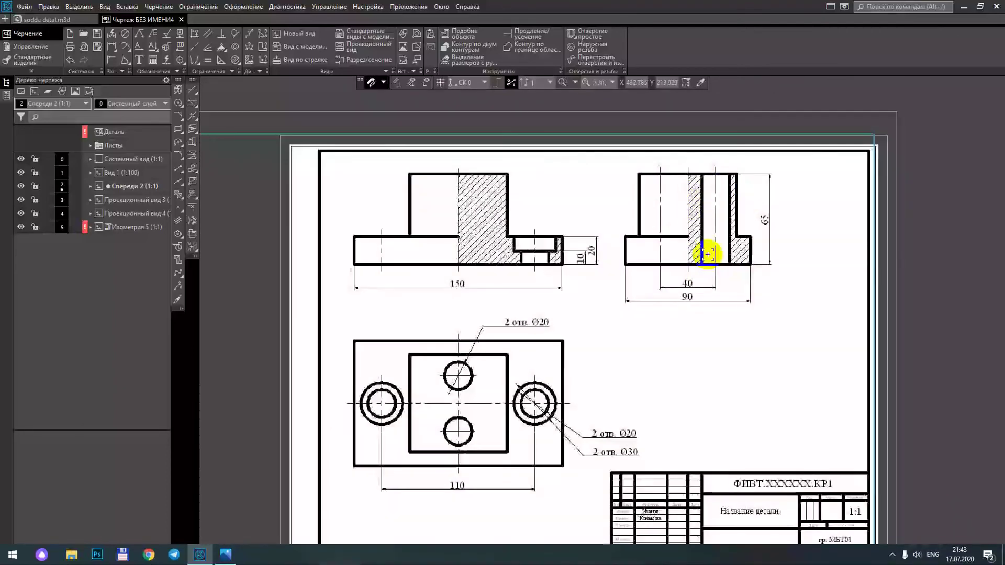
scroll(728, 228, "down", 1)
scroll(506, 334, "down", 3)
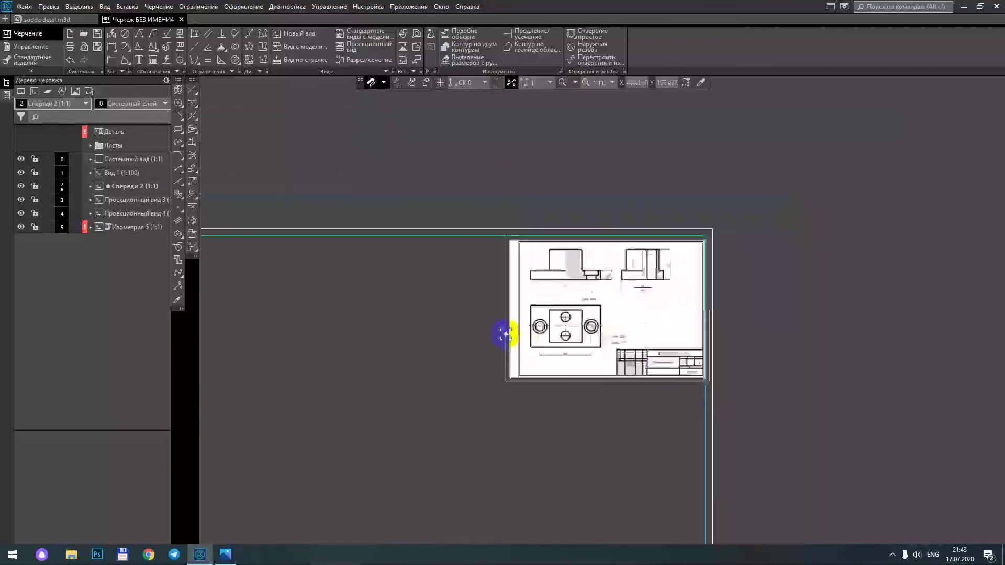
scroll(410, 352, "up", 2)
scroll(684, 218, "up", 2)
scroll(648, 251, "up", 2)
scroll(711, 196, "up", 1)
middle_click_drag(711, 196, 655, 251)
left_click(622, 274)
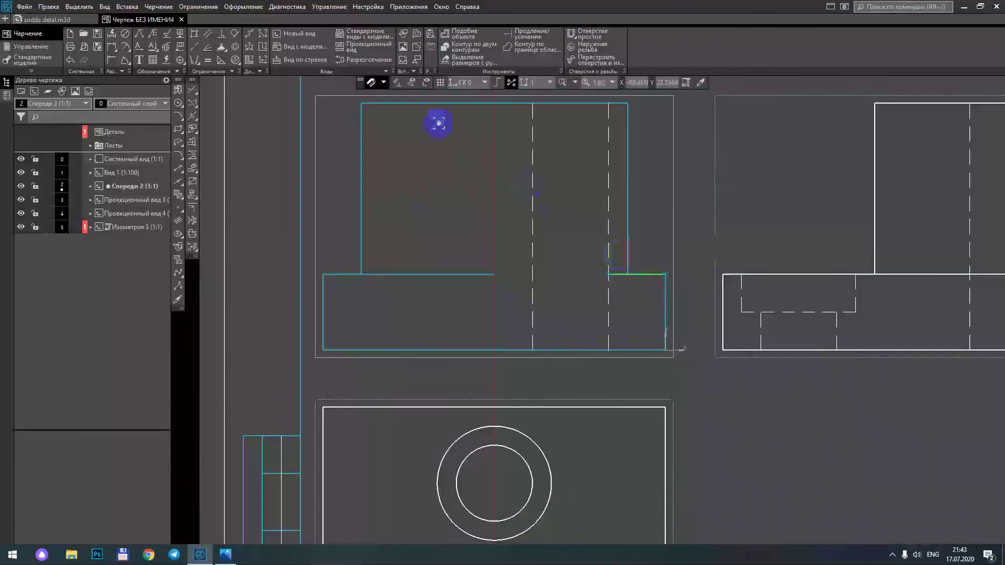
Step: Start and then cancel the Trim curve command without trimming anything
left_click(234, 102)
left_click(192, 93)
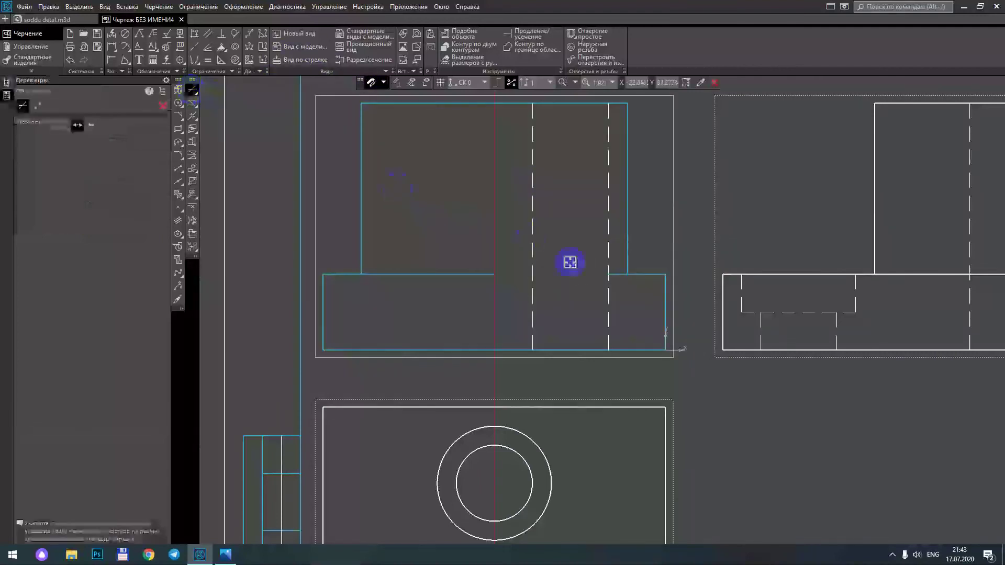
scroll(618, 288, "down", 3)
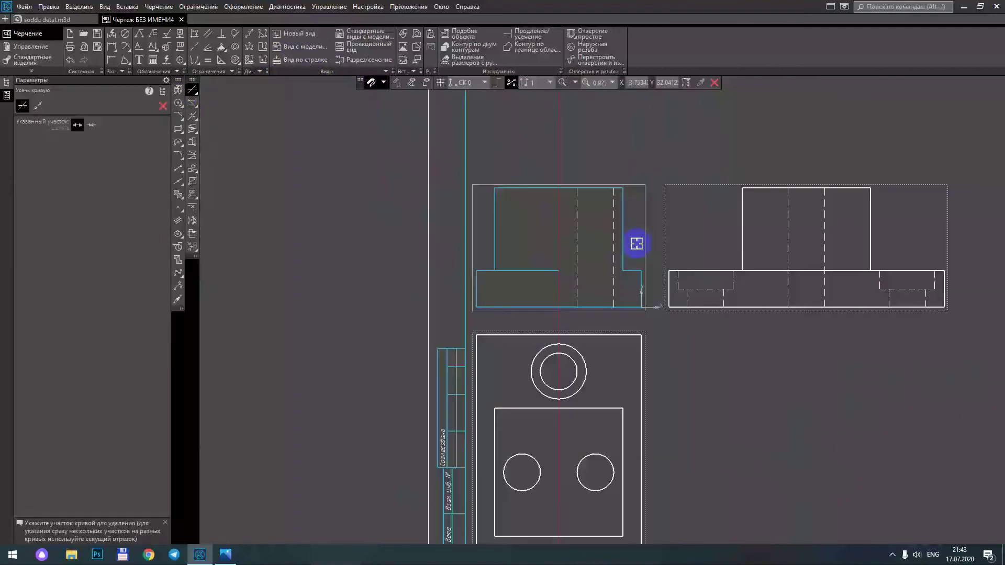
scroll(263, 118, "down", 1)
left_click(163, 104)
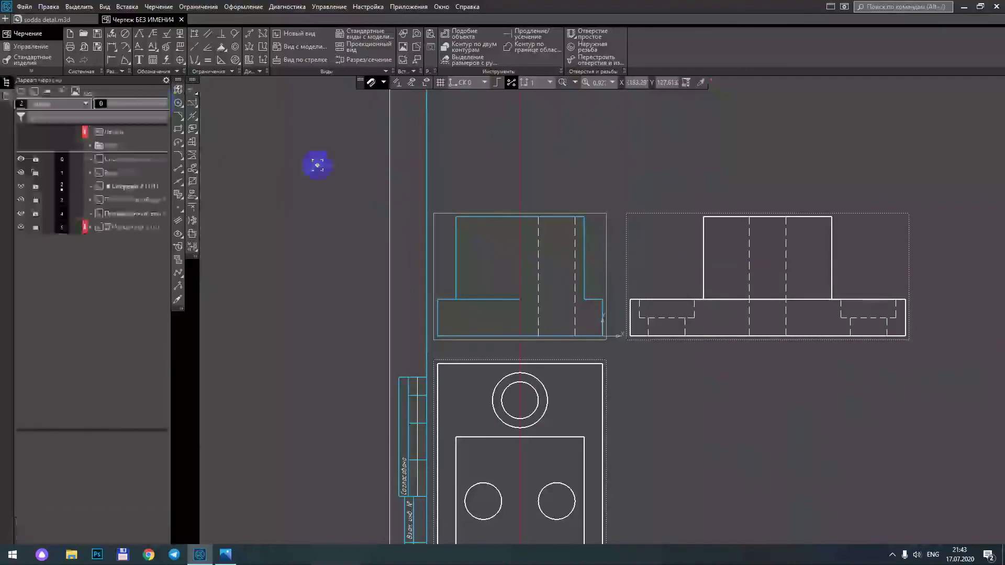
scroll(560, 238, "up", 5)
Step: Change both remaining dashed vertical lines to the Основная solid line style
left_click(621, 272)
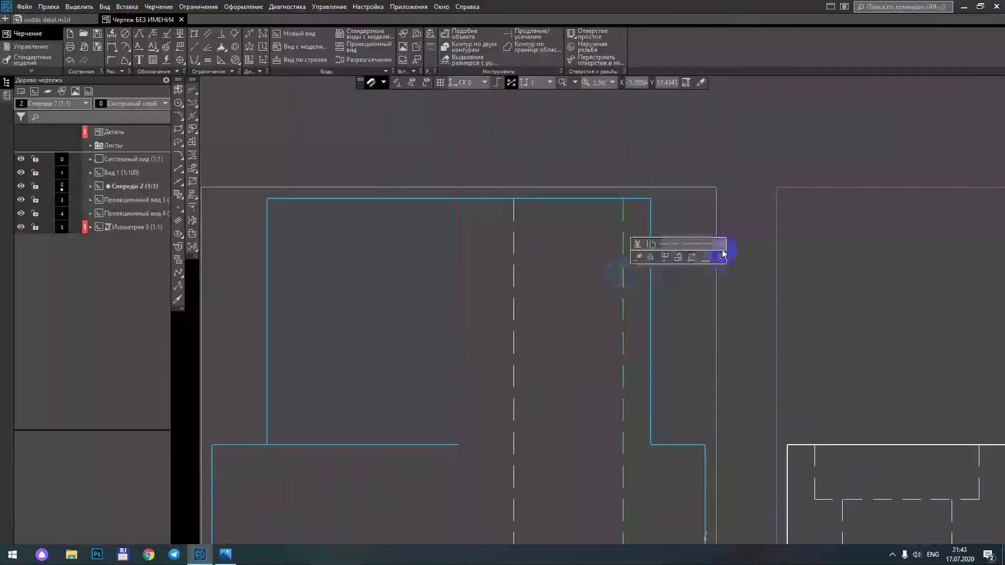
left_click(720, 244)
left_click(700, 258)
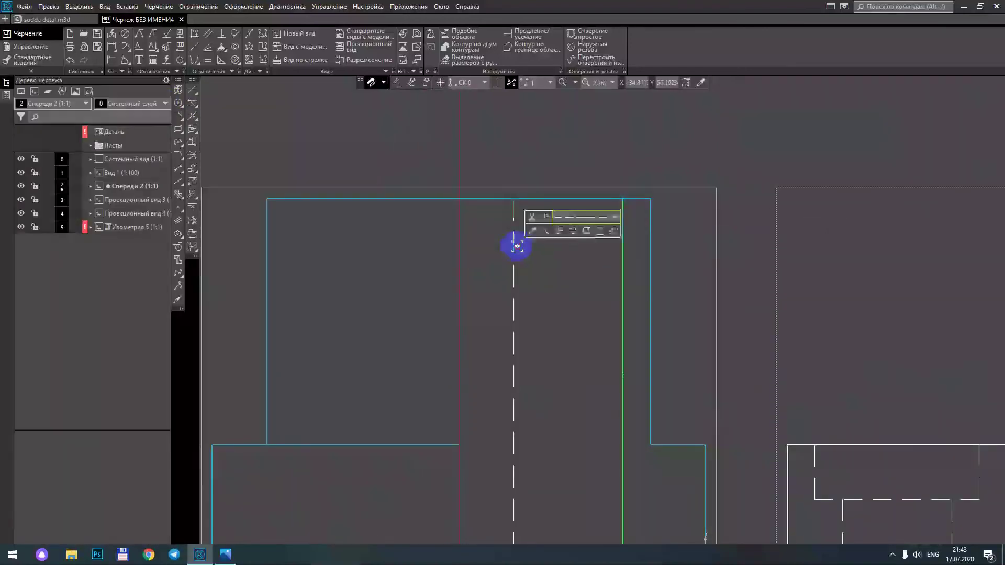
left_click(618, 224)
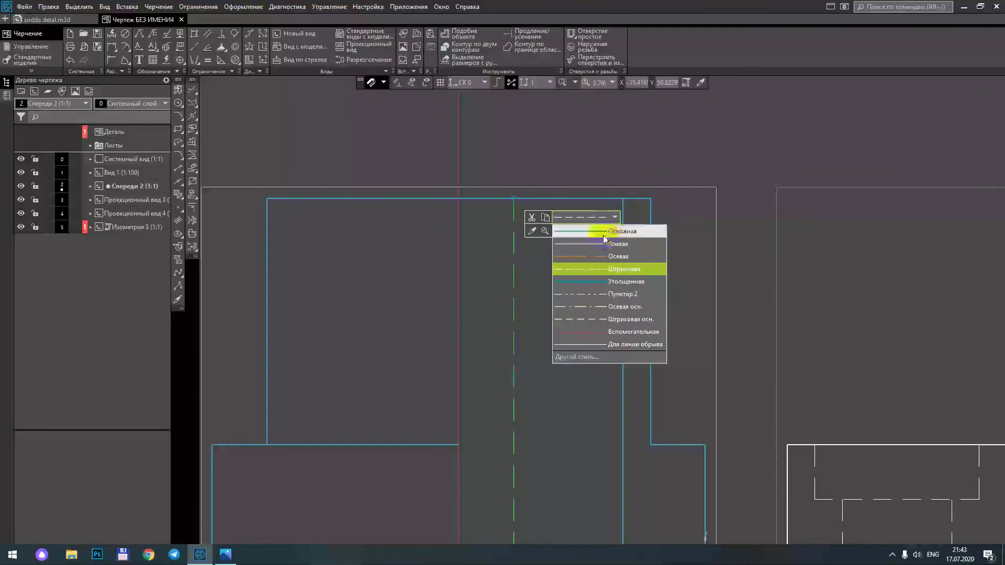
left_click(593, 229)
scroll(570, 140, "down", 7)
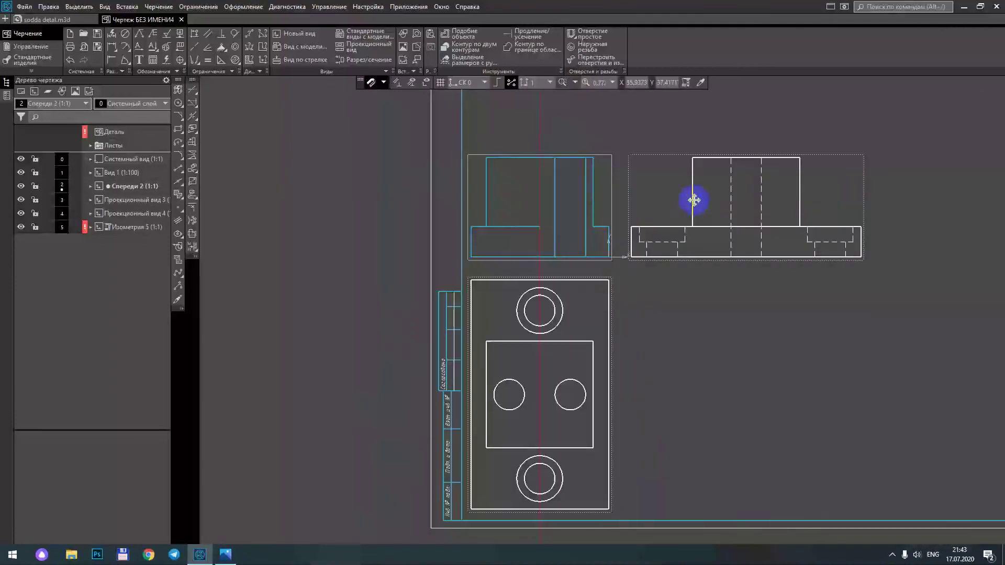
middle_click_drag(694, 200, 489, 331)
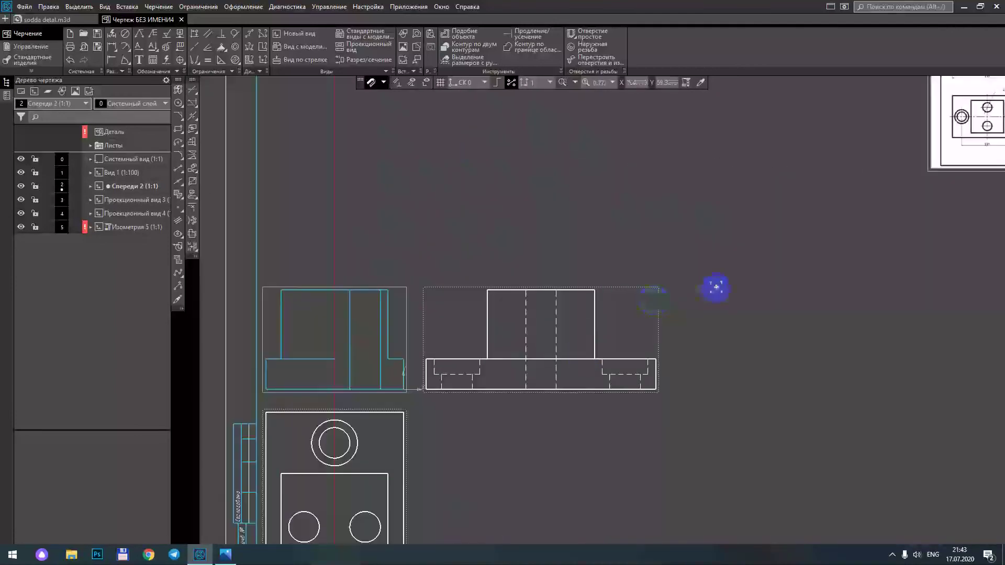
scroll(716, 287, "down", 1)
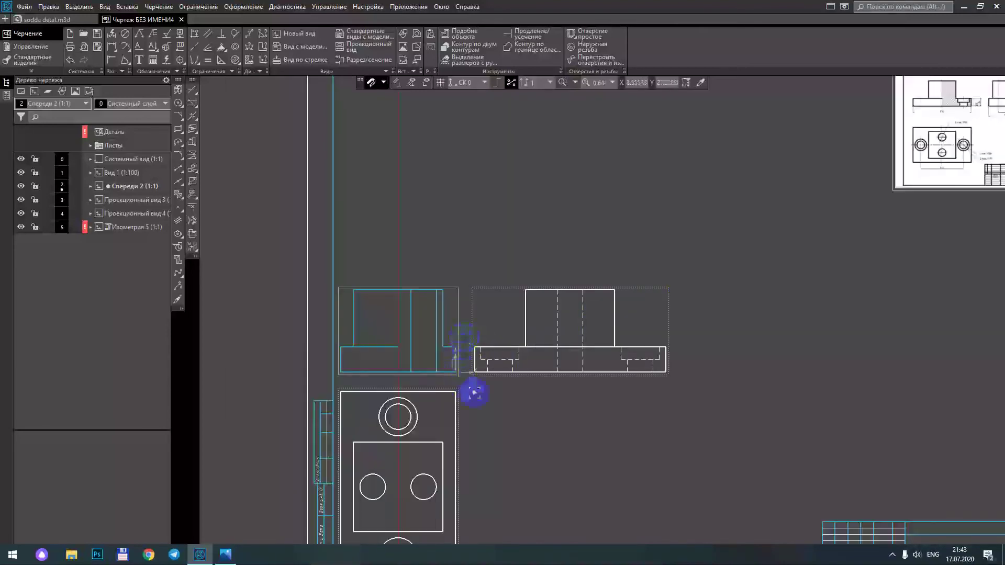
scroll(466, 369, "up", 1)
scroll(464, 262, "up", 1)
scroll(438, 238, "up", 1)
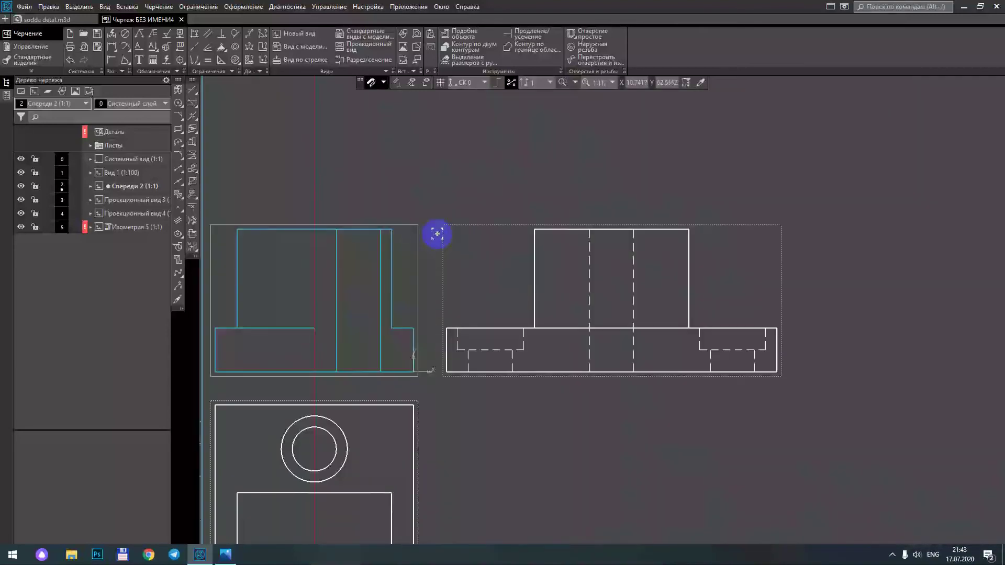
Step: Destroy the wide right-hand projection view with Разрушить and confirm
left_click(442, 227)
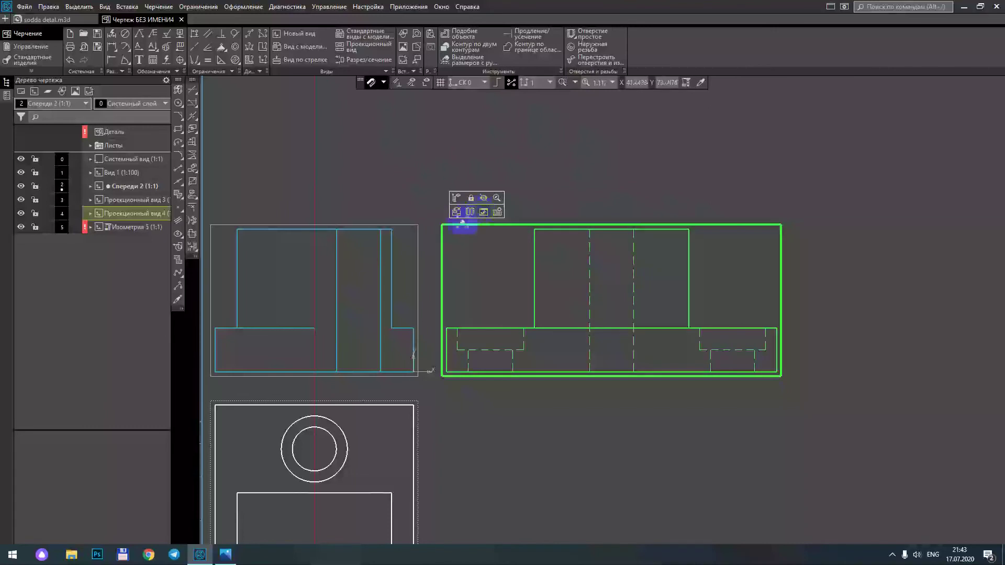
right_click(445, 226)
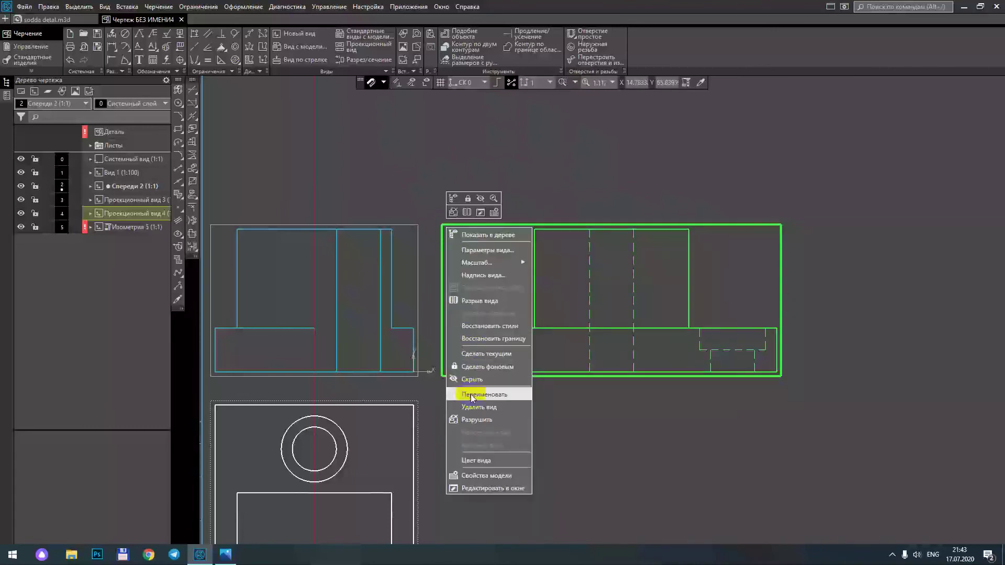
left_click(474, 419)
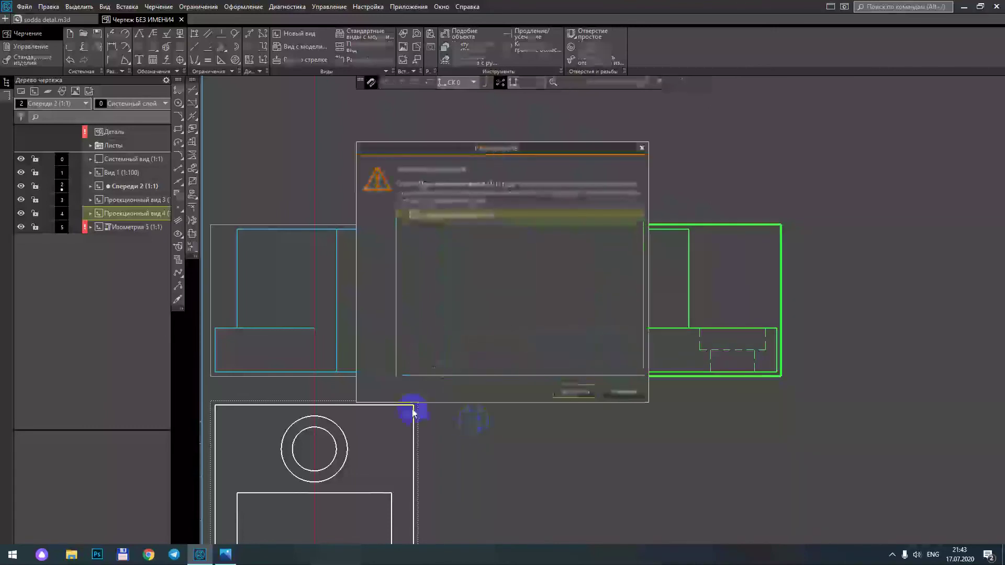
left_click(560, 393)
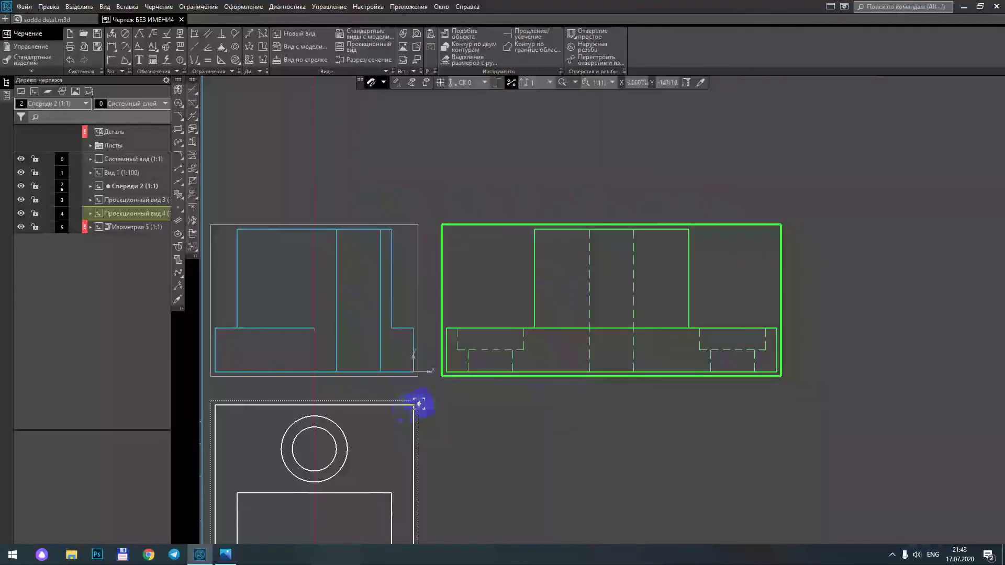
Step: Destroy the lower plan view with Разрушить and confirm
left_click(418, 403)
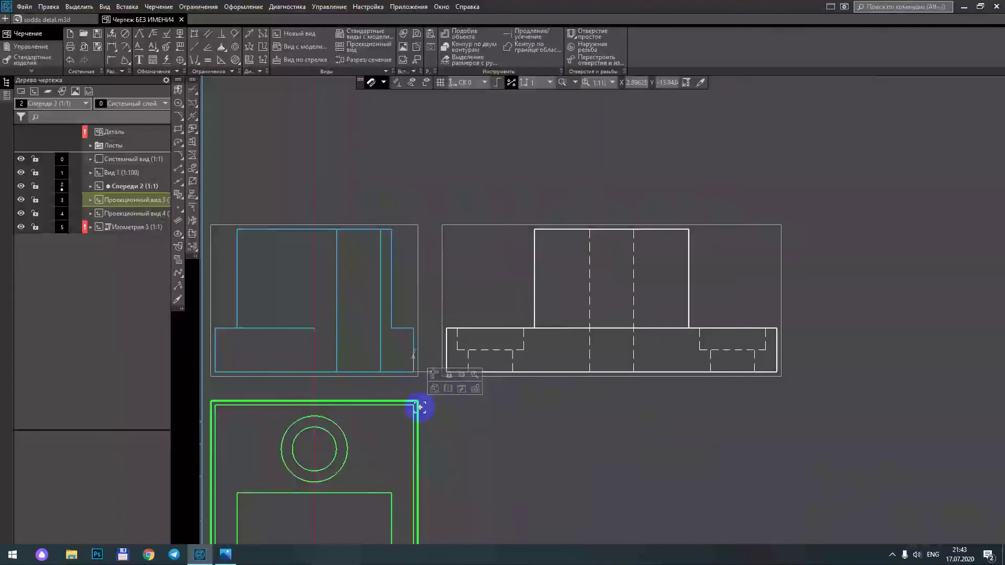
left_click(434, 392)
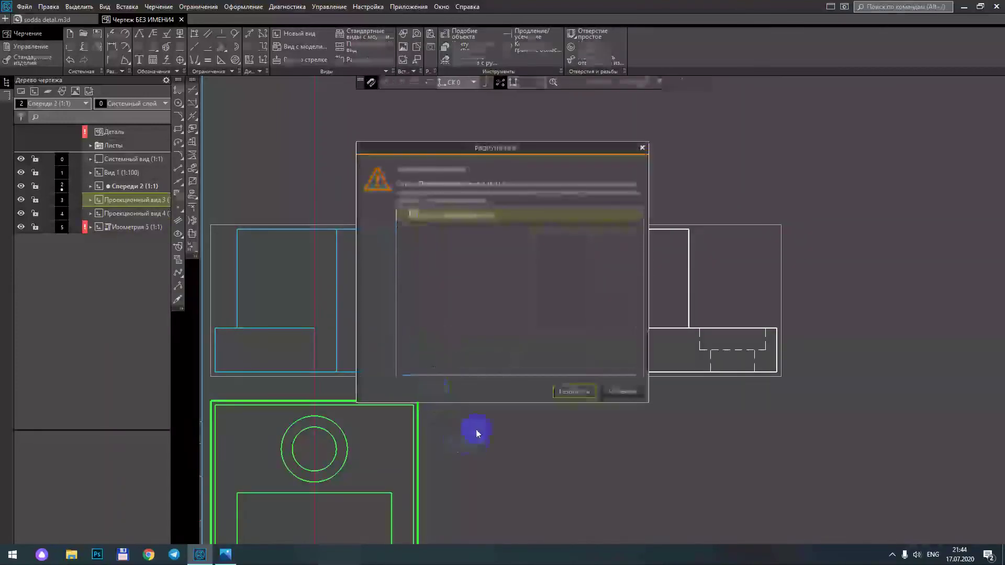
left_click(572, 388)
scroll(468, 443, "down", 4)
left_click(520, 460)
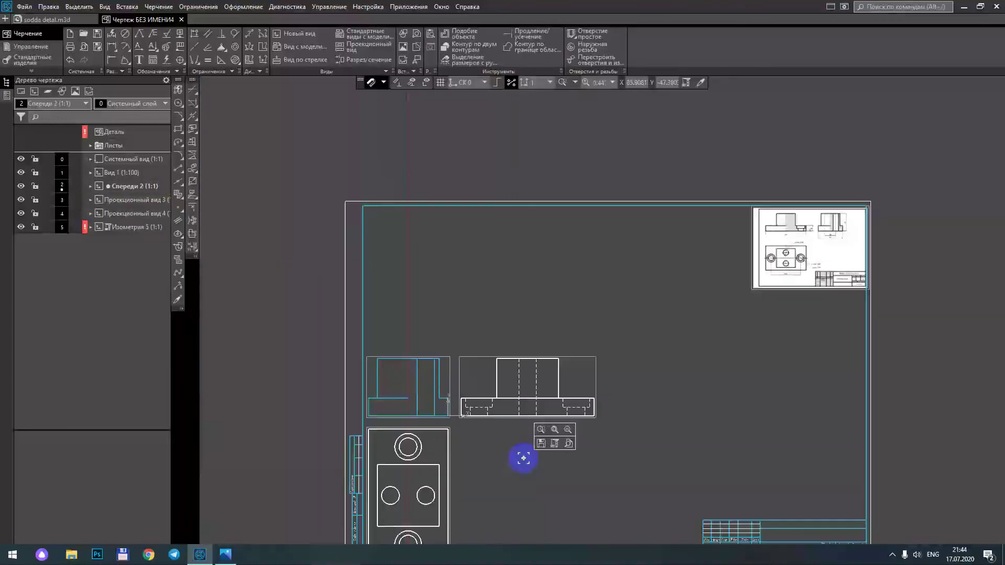
middle_click_drag(481, 464, 478, 381)
Step: Move the wide view left above the plan view and place the narrow view to its right
scroll(516, 324, "up", 2)
scroll(564, 272, "down", 1)
left_click(392, 278)
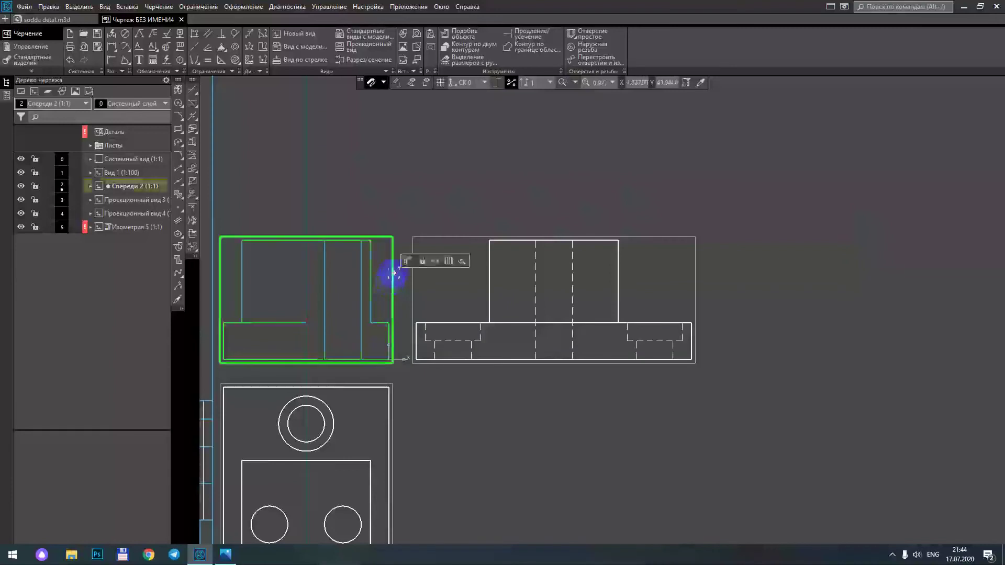
mouse_move(391, 250)
left_mouse_down()
mouse_move(724, 323)
mouse_move(895, 251)
left_mouse_up()
left_click_drag(413, 246, 221, 249)
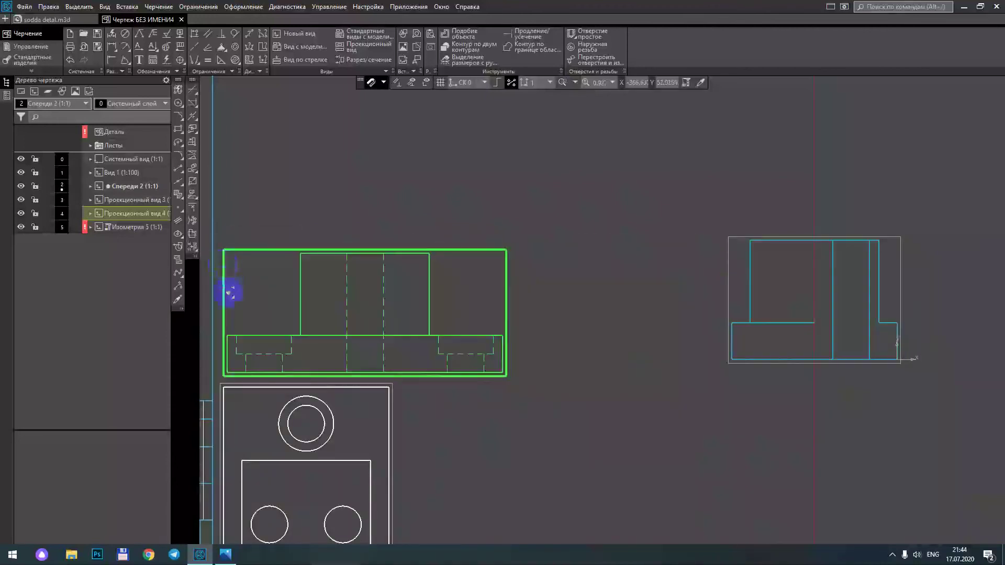
left_click_drag(728, 363, 672, 378)
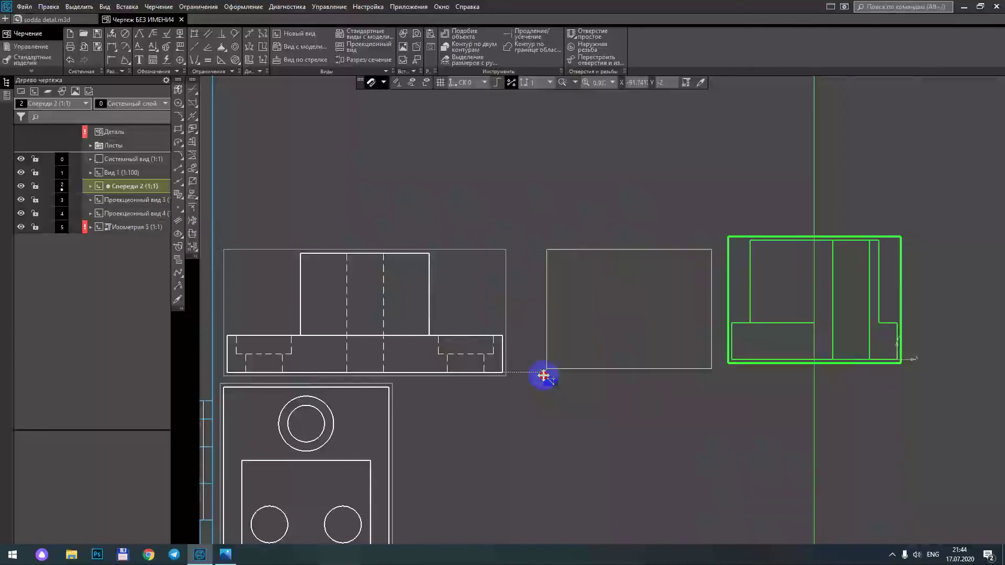
left_click_drag(672, 378, 543, 373)
left_click(471, 195)
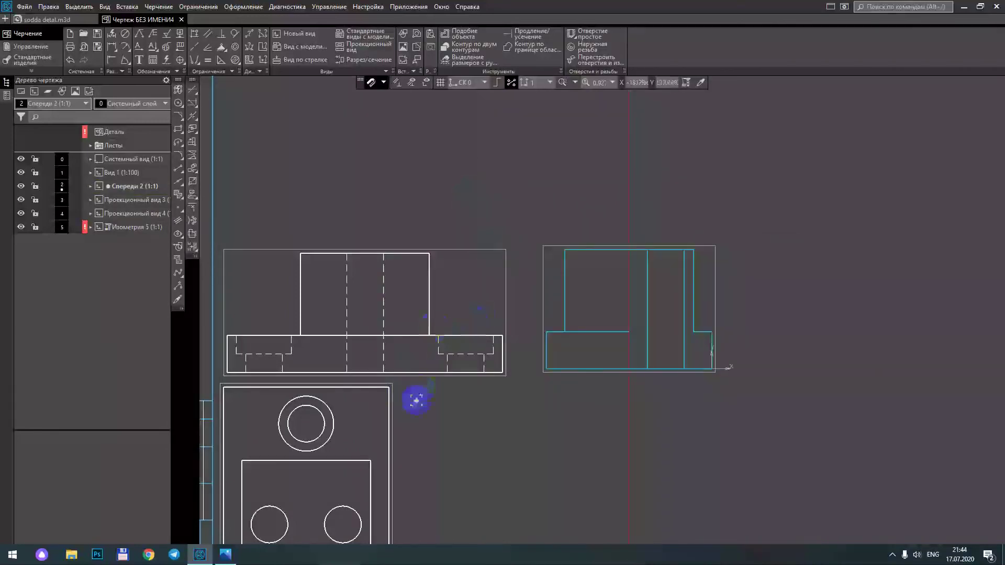
Step: Raise the wide view higher above the plan view and level the narrow view beside it
left_click(395, 385)
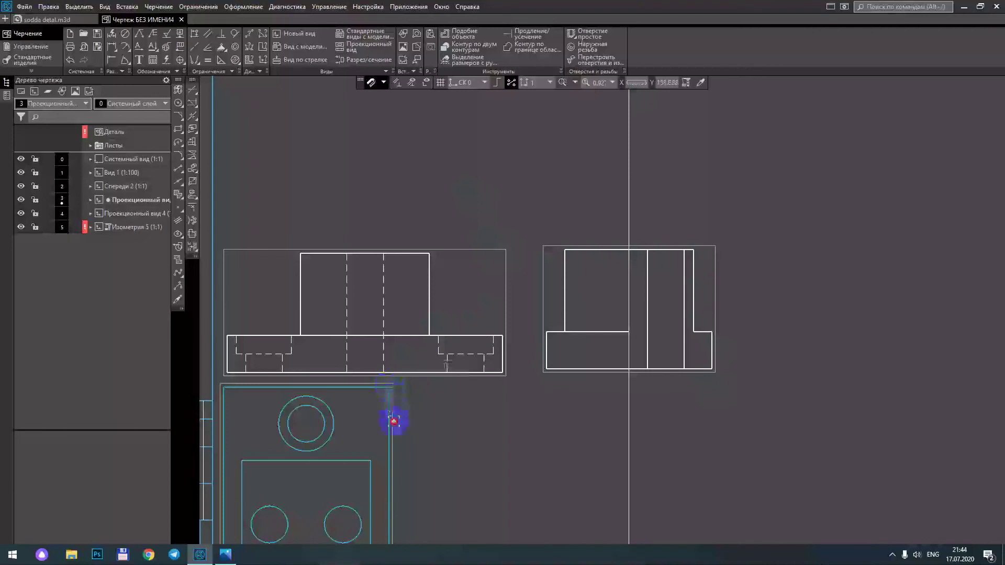
mouse_move(478, 442)
middle_mouse_down()
mouse_move(478, 299)
mouse_move(610, 253)
middle_mouse_up()
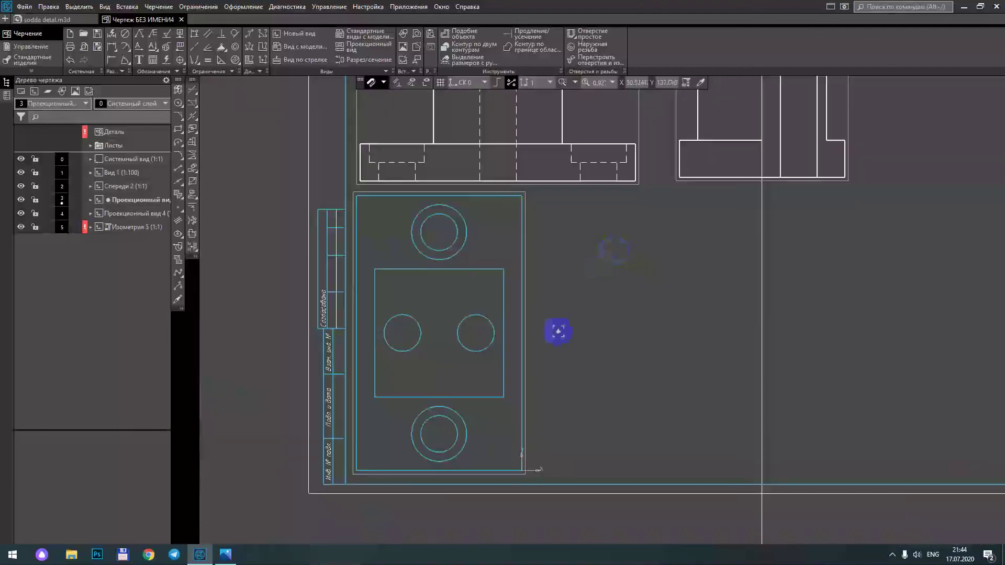
scroll(558, 331, "down", 3)
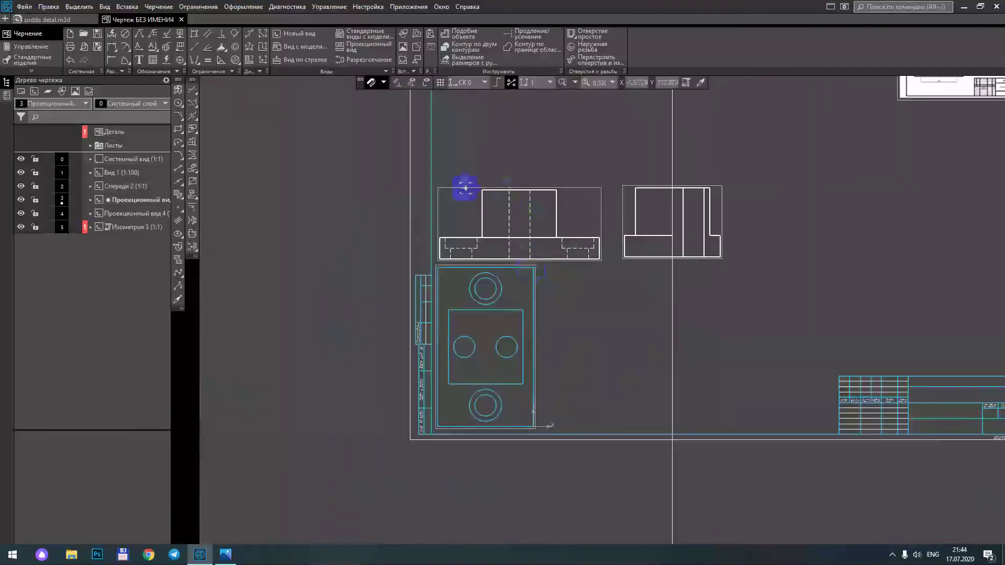
left_click(441, 187)
left_click_drag(439, 186, 440, 130)
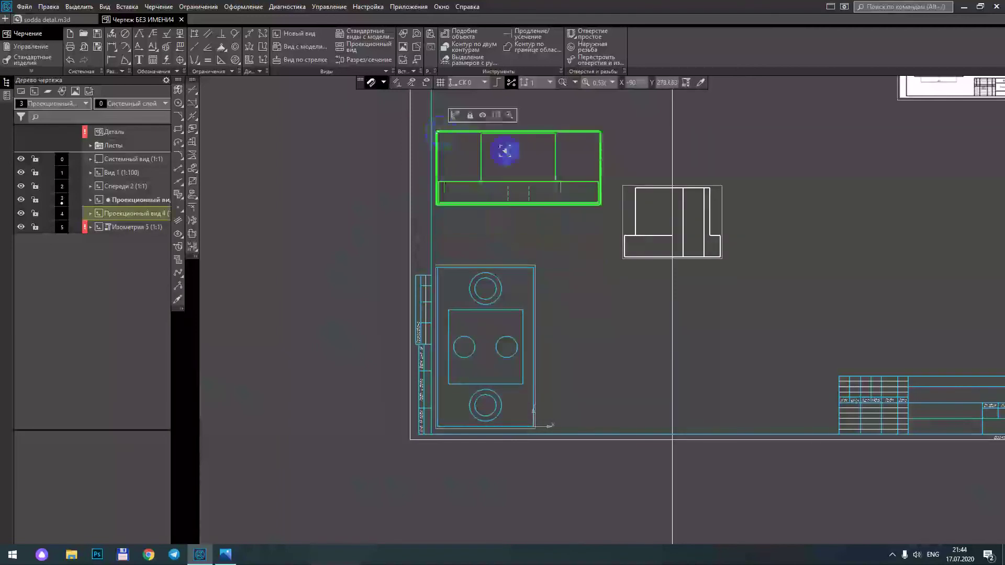
left_click(624, 184)
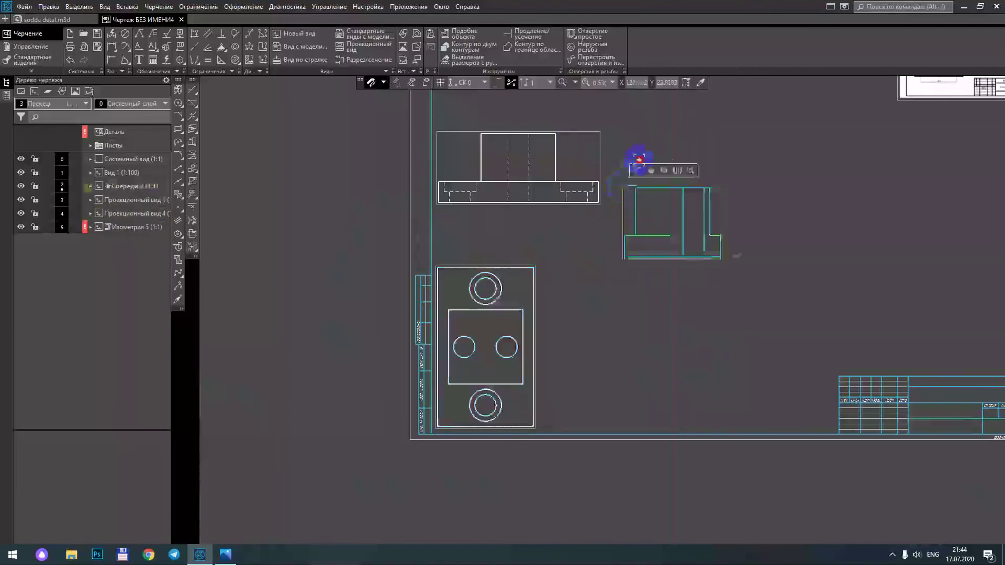
left_click(625, 189)
left_click_drag(624, 187, 678, 135)
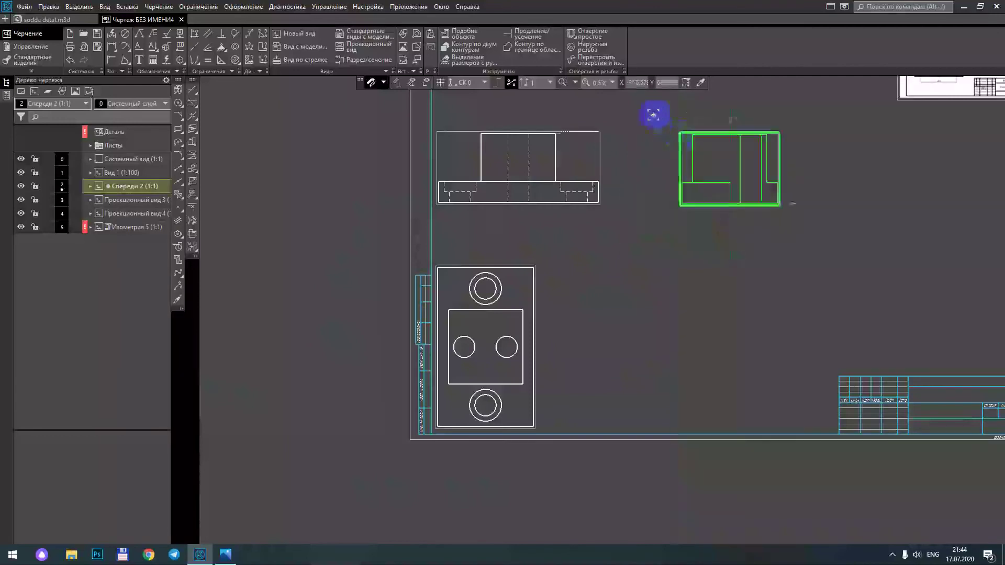
scroll(605, 171, "up", 1)
mouse_move(553, 350)
middle_mouse_down()
mouse_move(506, 339)
mouse_move(355, 377)
middle_mouse_up()
scroll(518, 266, "up", 4)
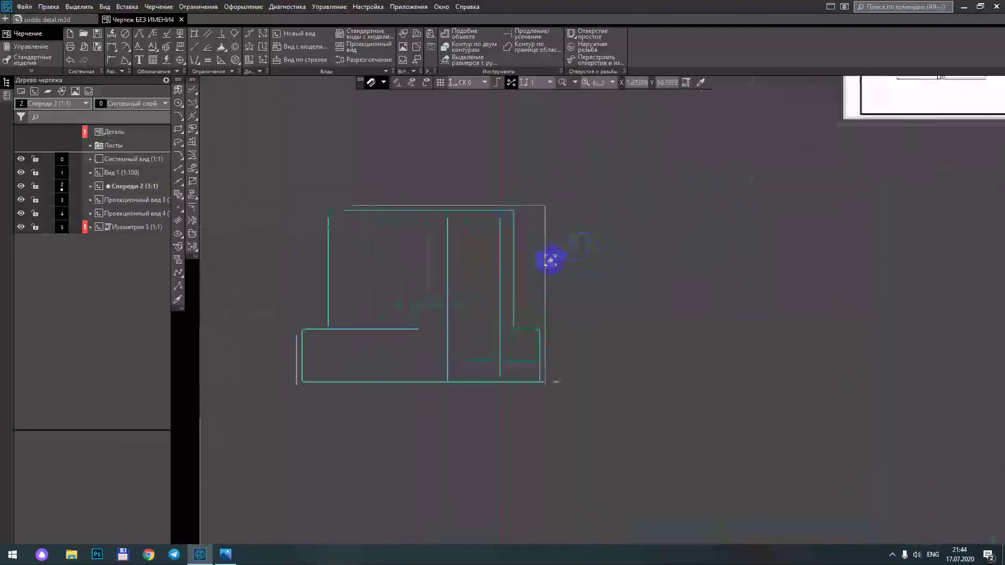
scroll(512, 263, "down", 4)
middle_click_drag(648, 260, 597, 313)
scroll(683, 191, "up", 6)
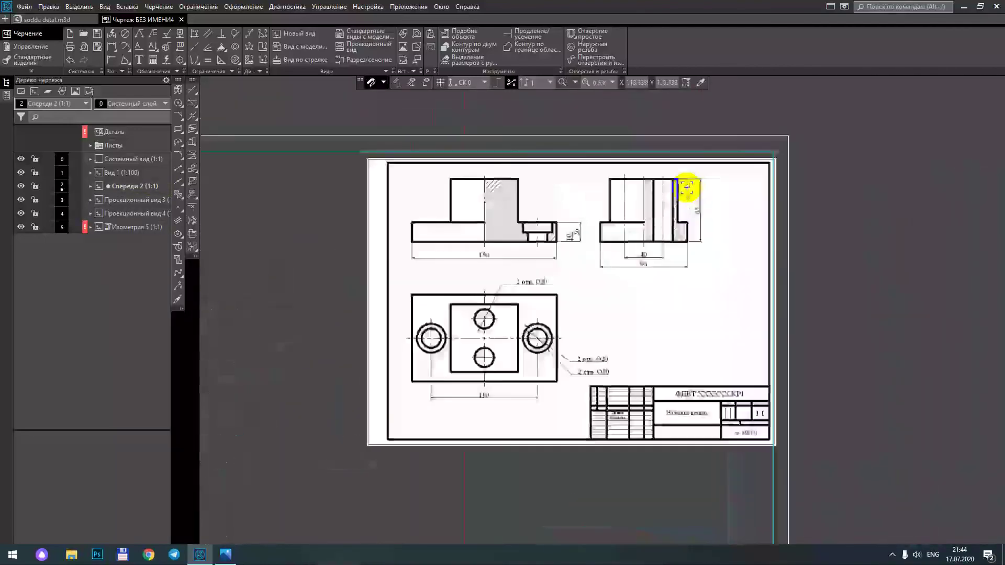
scroll(650, 191, "up", 1)
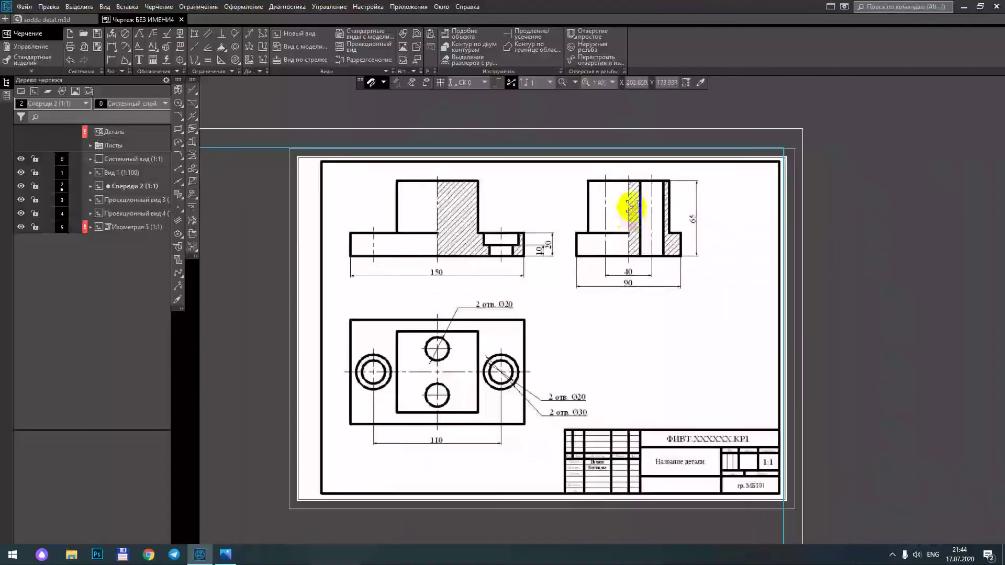
scroll(630, 206, "up", 7)
scroll(617, 219, "down", 6)
scroll(615, 223, "down", 4)
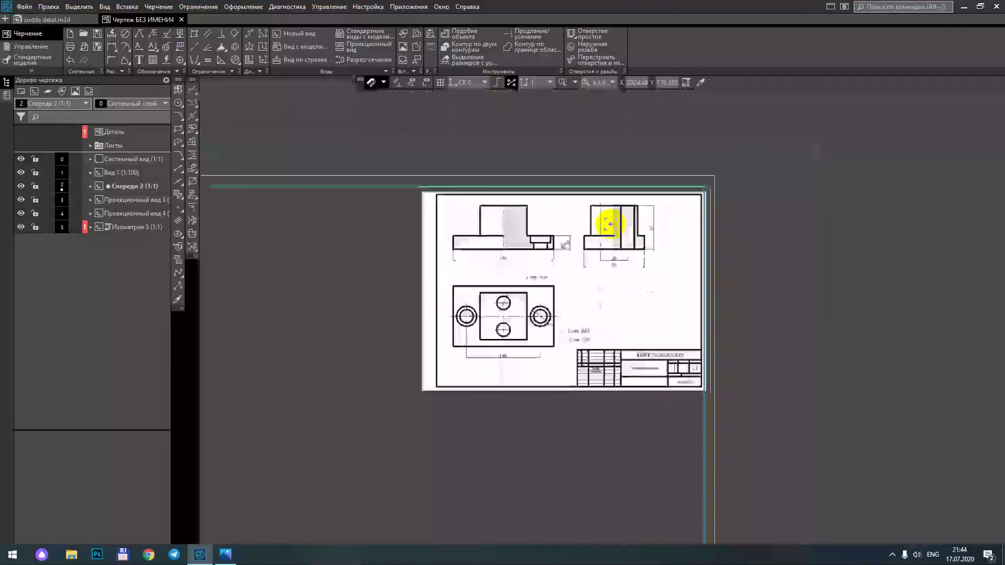
scroll(595, 224, "down", 4)
middle_click_drag(455, 266, 517, 230)
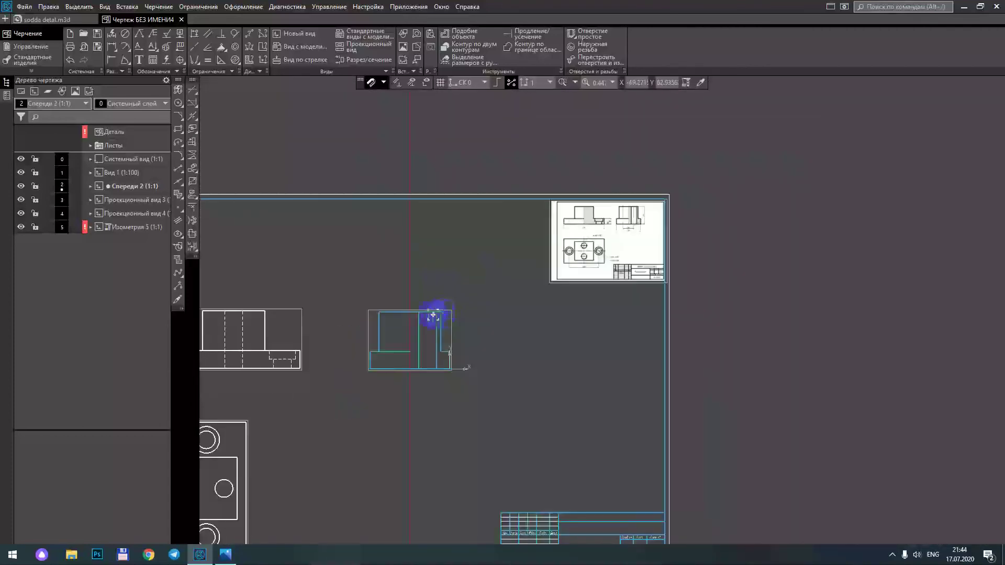
scroll(418, 319, "up", 4)
middle_click_drag(453, 228, 359, 386)
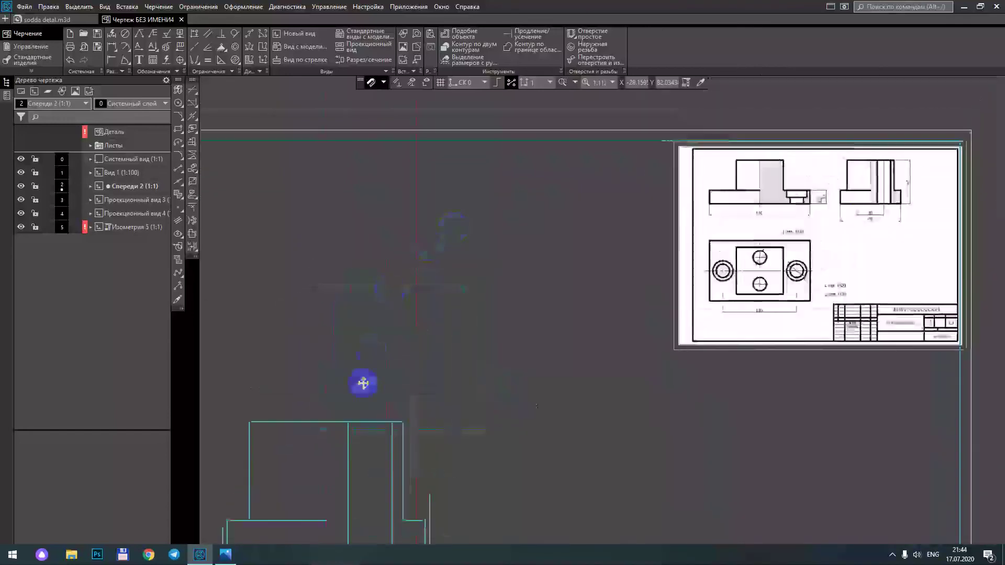
scroll(861, 139, "up", 5)
scroll(527, 279, "down", 6)
middle_click_drag(528, 279, 550, 216)
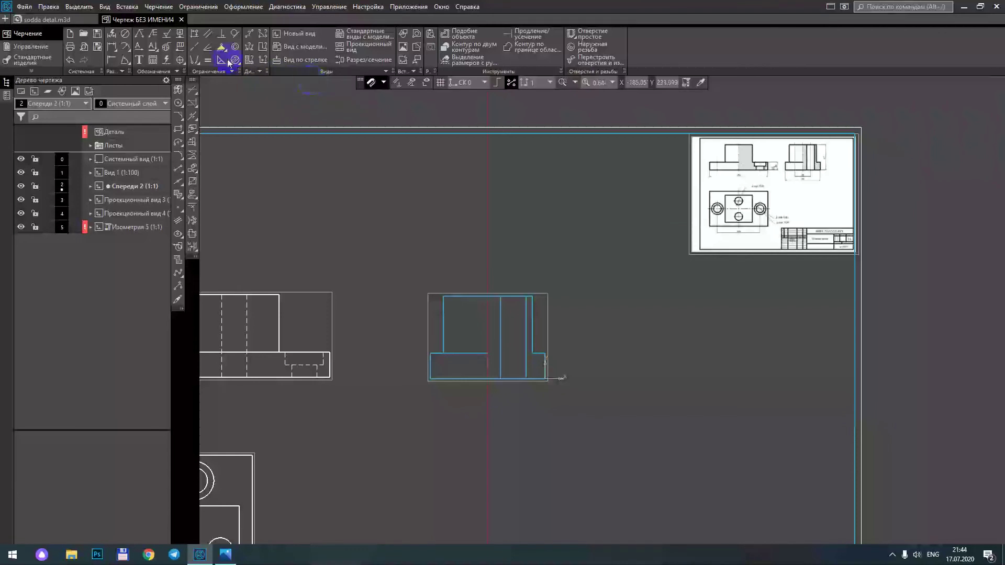
Step: Draw an automatic centre axis vertically through the view, top edge to bottom
left_click(167, 60)
left_click(488, 296)
left_click(486, 380)
middle_click_drag(361, 250, 392, 235)
left_click(163, 106)
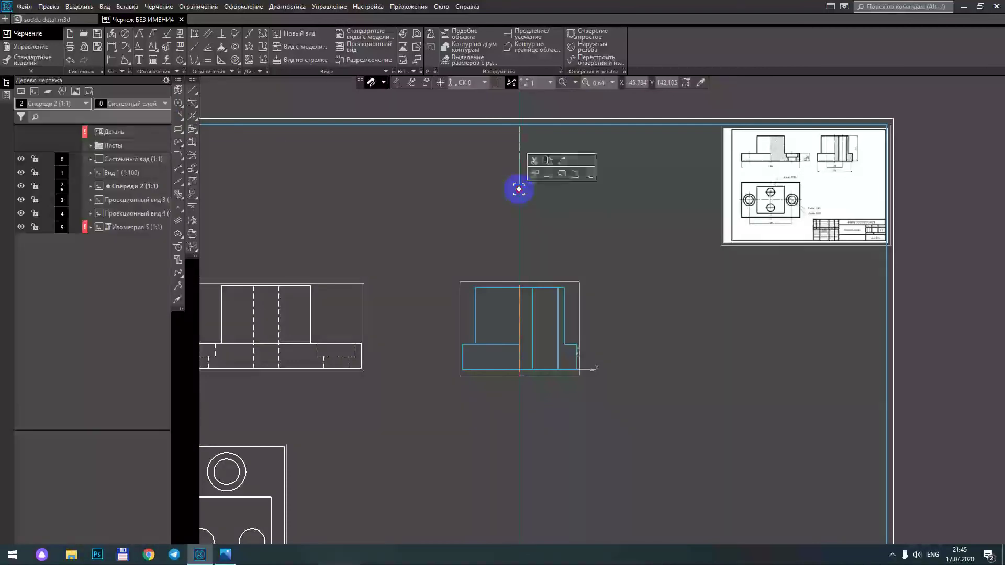
Step: Delete the two dashed centre lines in the wide view
scroll(448, 218, "down", 1)
scroll(403, 246, "up", 1)
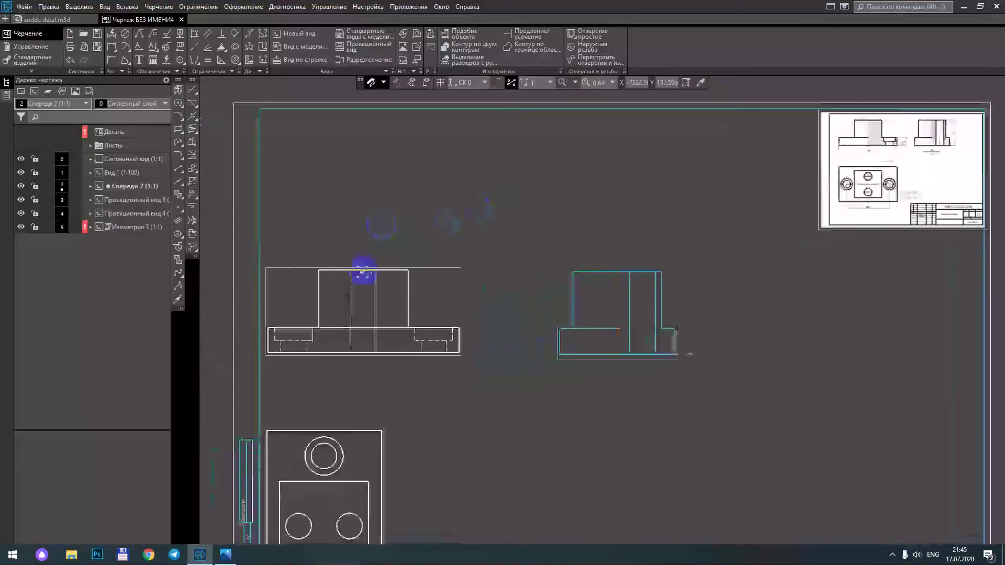
scroll(976, 207, "up", 2)
scroll(826, 135, "up", 3)
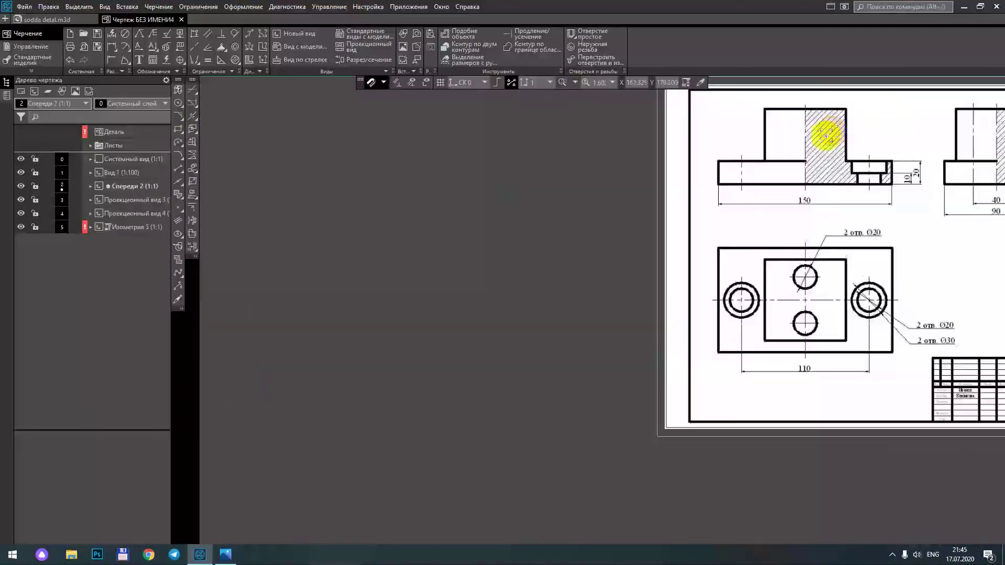
scroll(553, 242, "down", 3)
scroll(637, 213, "up", 1)
scroll(460, 291, "up", 2)
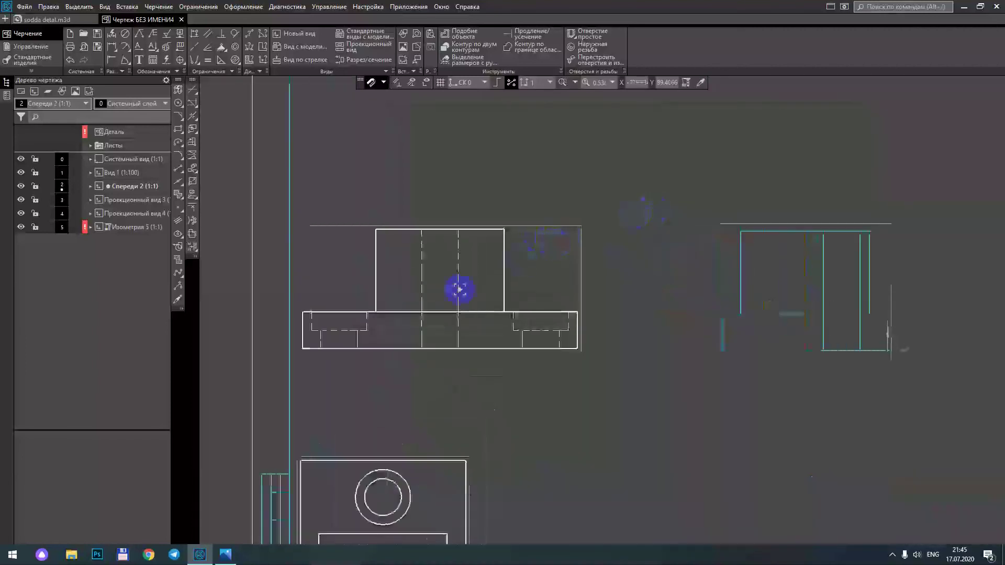
left_click(458, 287)
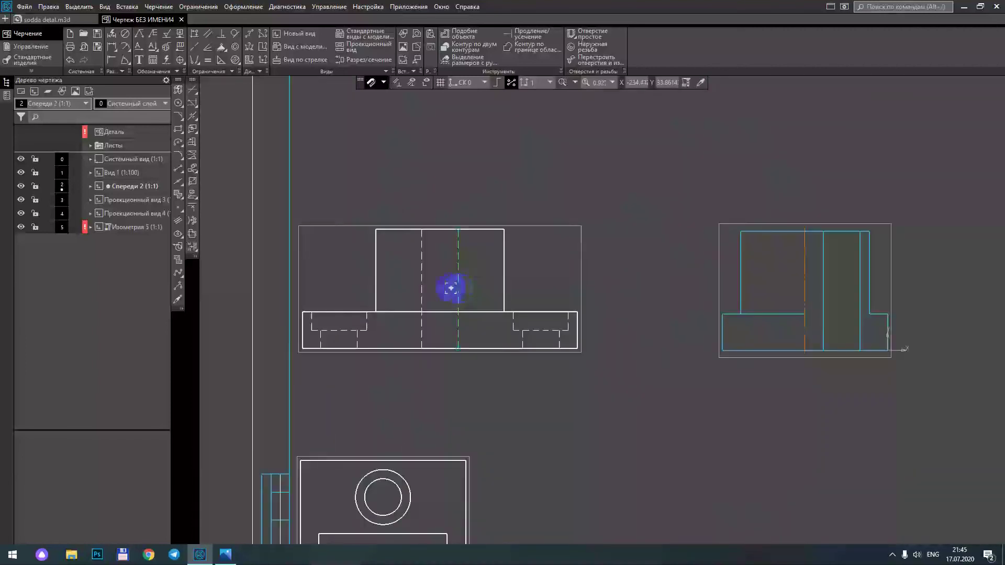
left_click(420, 284)
key("Delete")
left_click(458, 278)
key("Delete")
Step: Delete the left part of the horizontal dashed line
left_click(370, 322)
scroll(644, 291, "down", 2)
scroll(824, 231, "down", 2)
scroll(799, 221, "up", 4)
scroll(799, 220, "down", 3)
scroll(455, 325, "up", 3)
scroll(578, 298, "up", 1)
scroll(590, 292, "up", 2)
left_click(579, 303)
key("Delete")
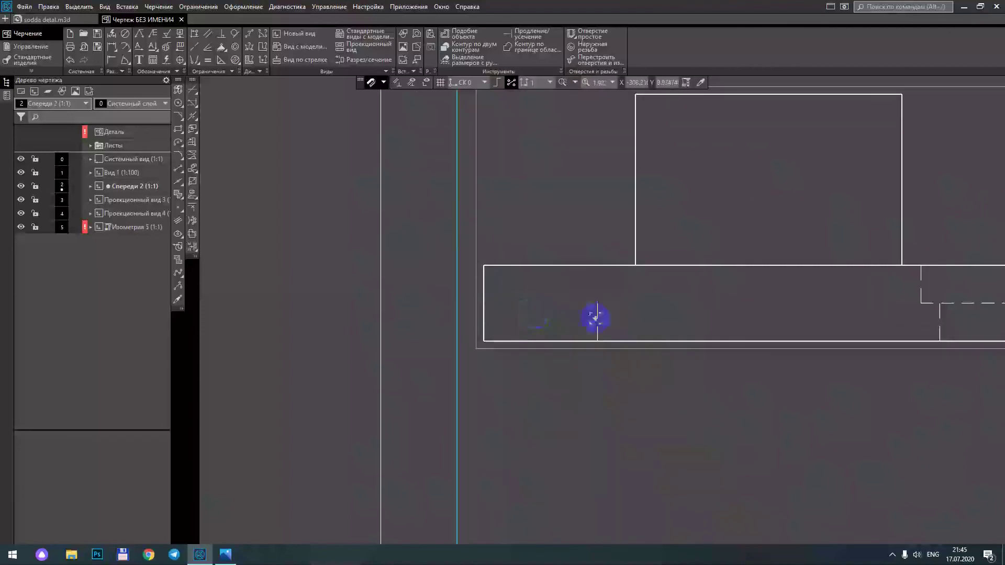
Step: Change the left edge of the dashed rectangle to a solid line
scroll(663, 328, "down", 3)
middle_click_drag(740, 319, 575, 336)
scroll(652, 325, "up", 4)
left_click(570, 337)
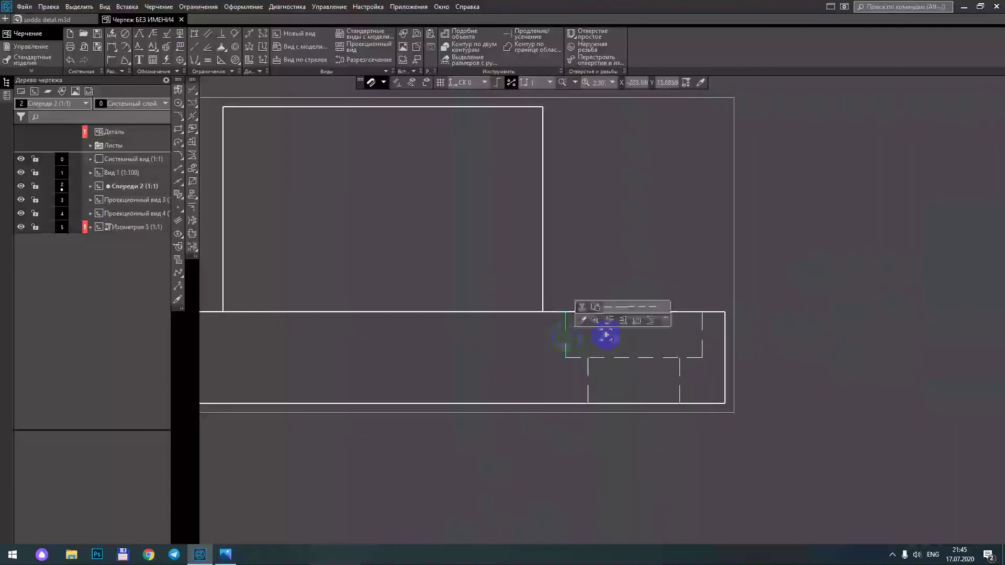
left_click(664, 307)
left_click(651, 323)
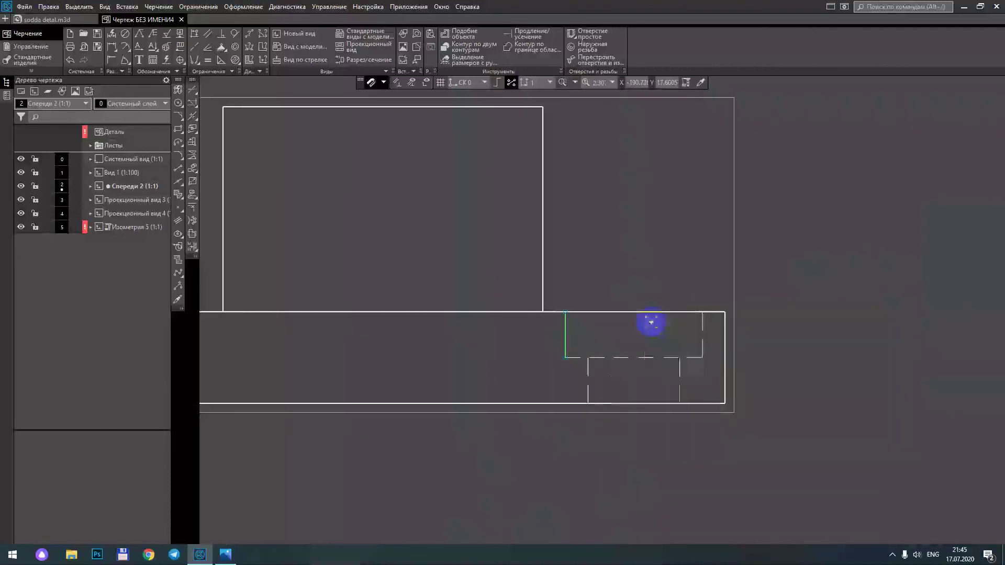
Step: Switch the remaining dashed step lines to the Основная solid line style
left_click(600, 357)
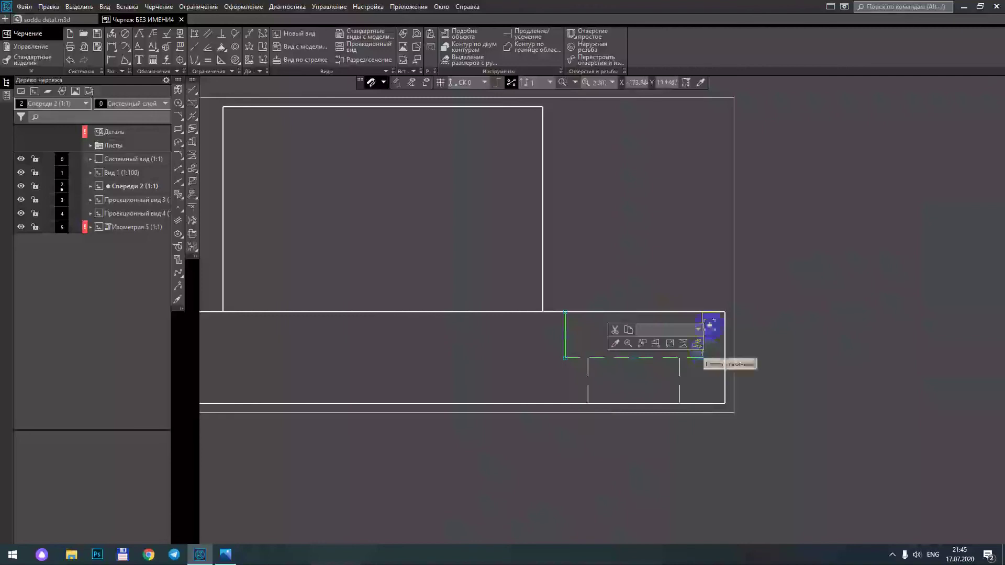
left_click(675, 388)
left_click(593, 386)
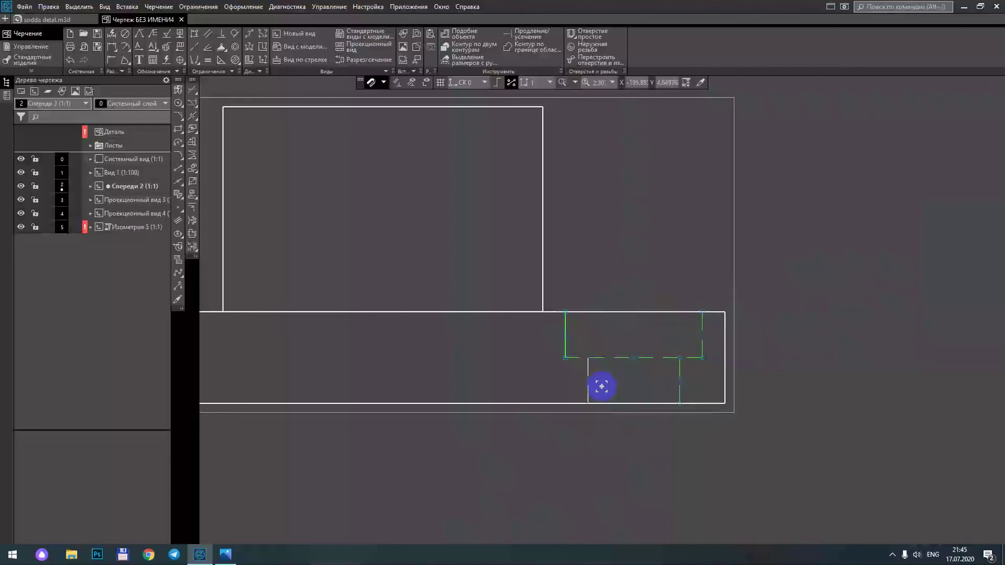
left_click(686, 348)
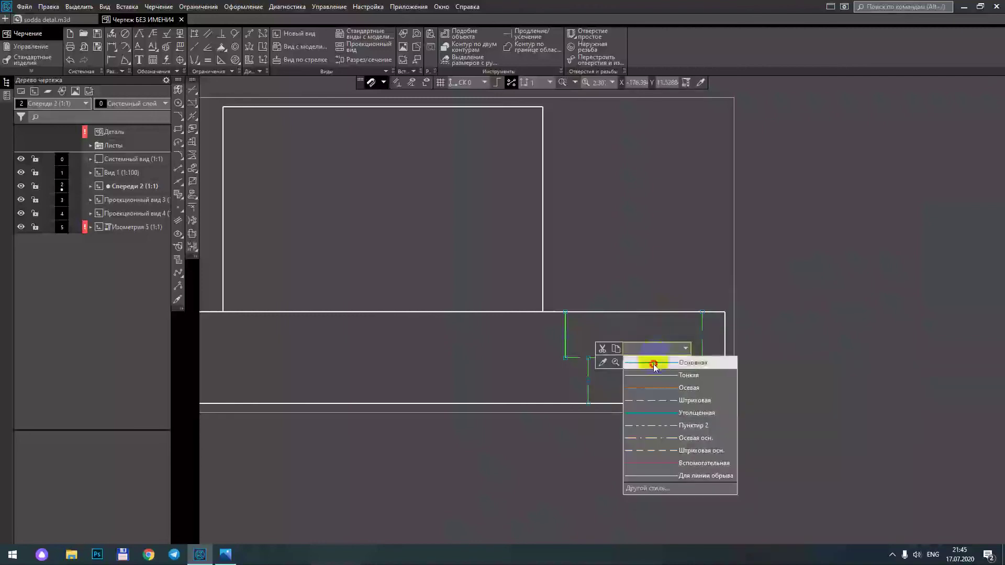
left_click(658, 361)
scroll(798, 340, "down", 4)
middle_click_drag(798, 341, 644, 404)
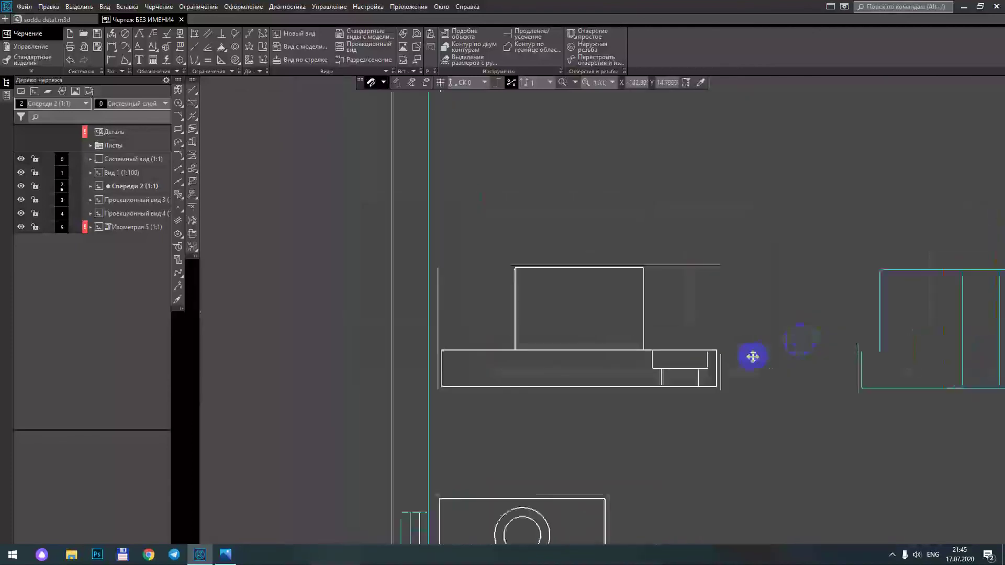
scroll(644, 393, "up", 1)
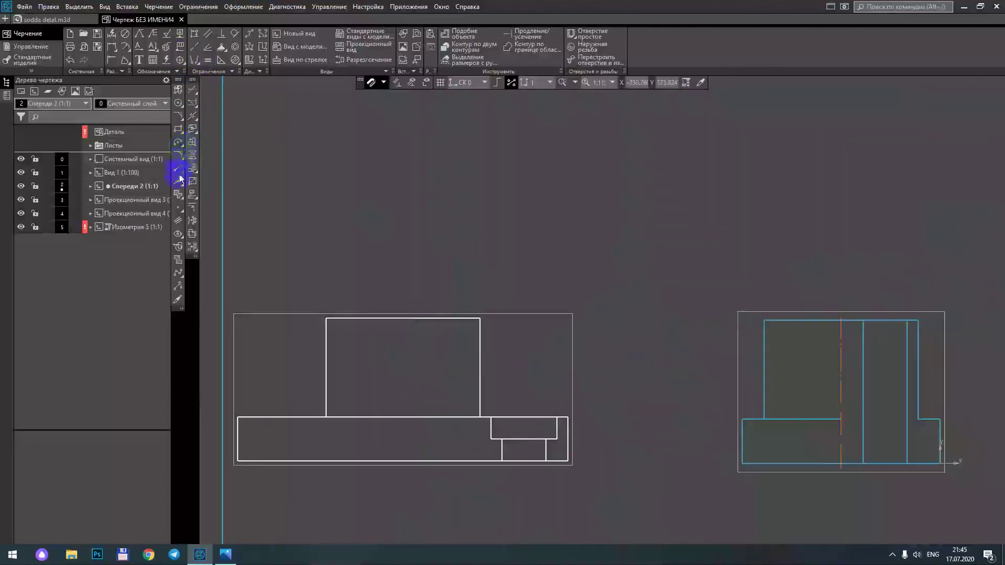
Step: Start a bisector construction line, then cancel it
left_click_drag(180, 178, 203, 208)
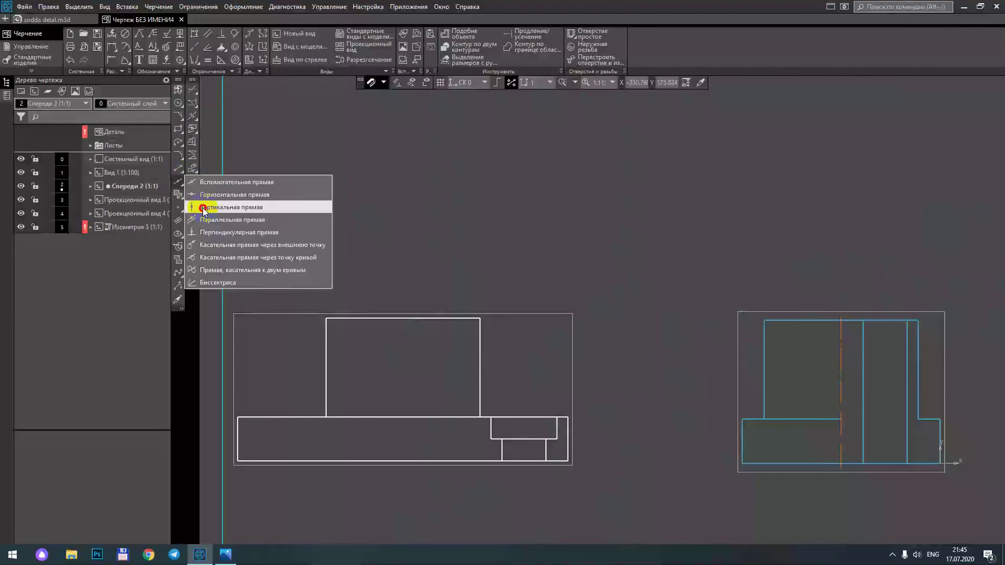
left_click(201, 282)
left_click(323, 337)
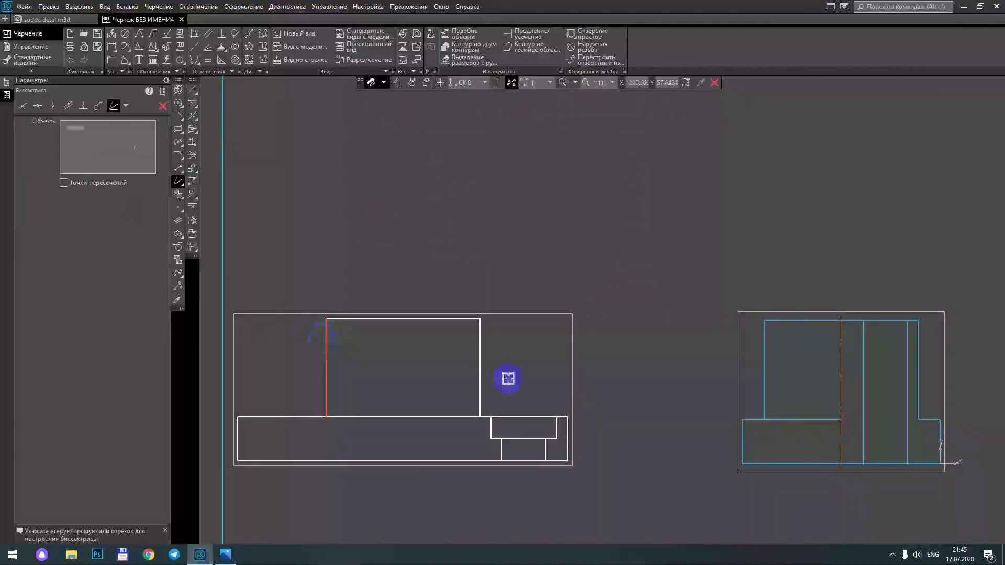
left_click(481, 361)
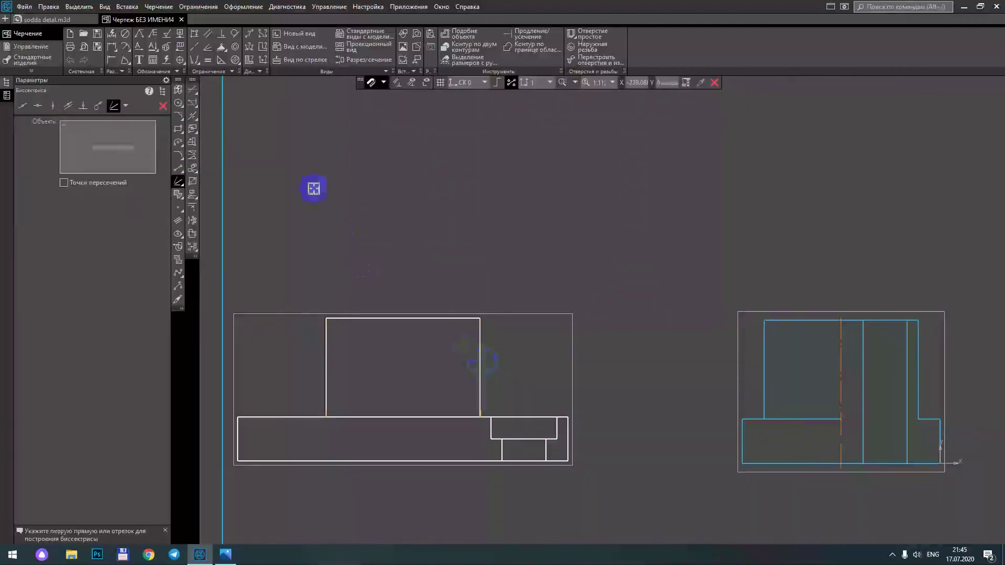
left_click(161, 107)
Step: Draw a vertical auto-centreline down the front view's middle, top edge to bottom edge
middle_click_drag(471, 263, 433, 200)
scroll(411, 335, "up", 1)
scroll(666, 253, "down", 3)
scroll(702, 184, "down", 2)
scroll(722, 230, "up", 2)
scroll(820, 224, "up", 4)
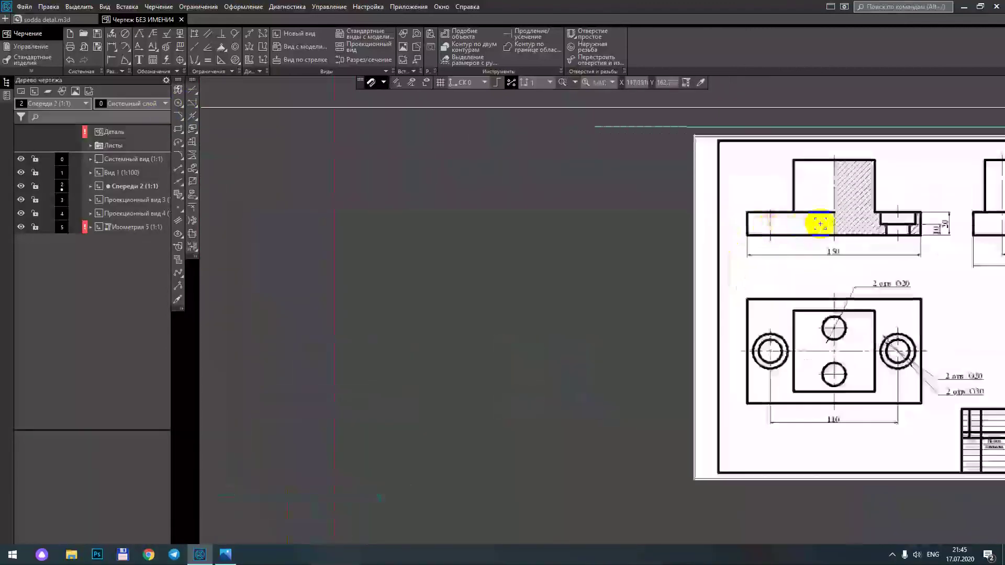
scroll(820, 224, "down", 5)
scroll(473, 292, "up", 1)
scroll(464, 284, "up", 3)
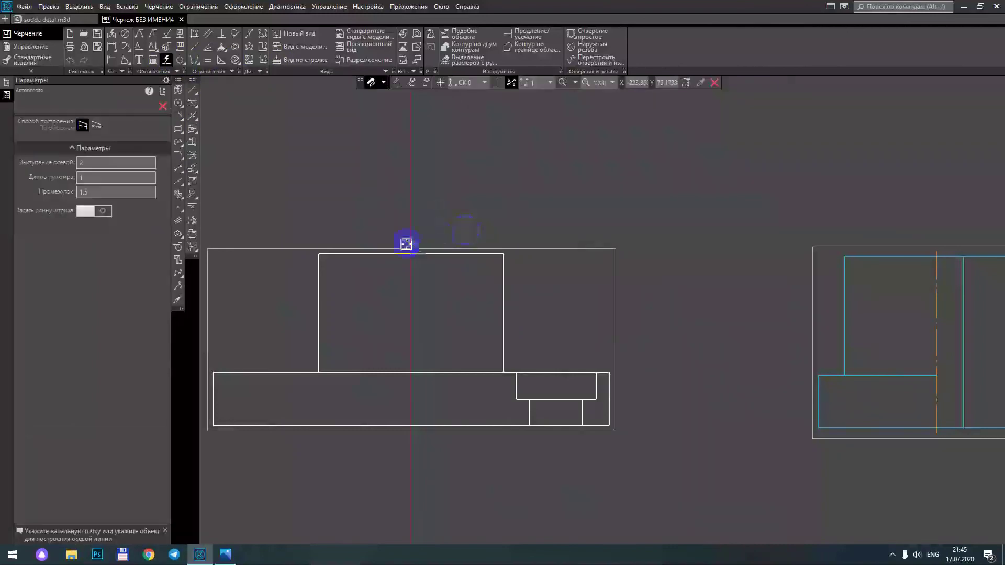
left_click(410, 254)
left_click(411, 423)
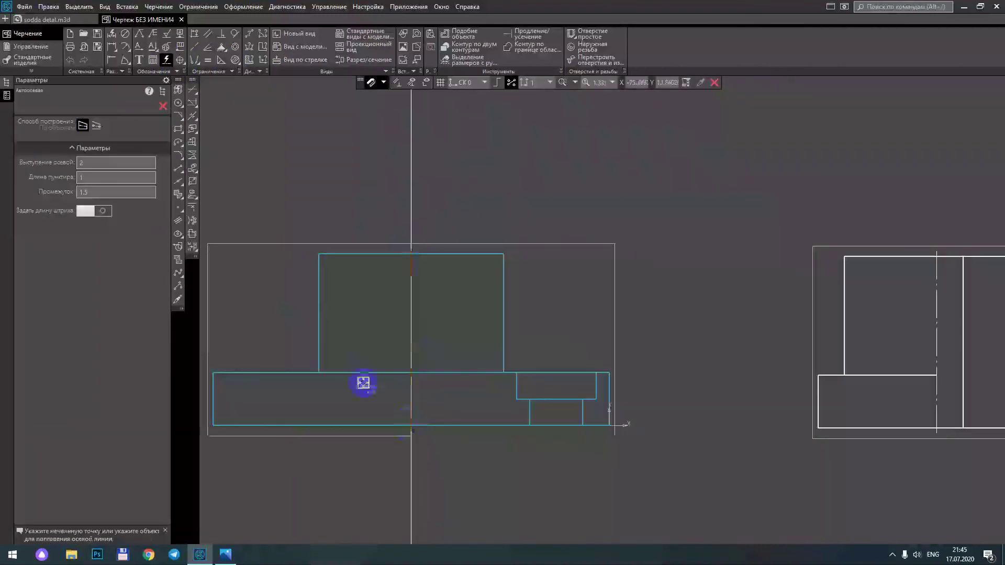
left_click(163, 107)
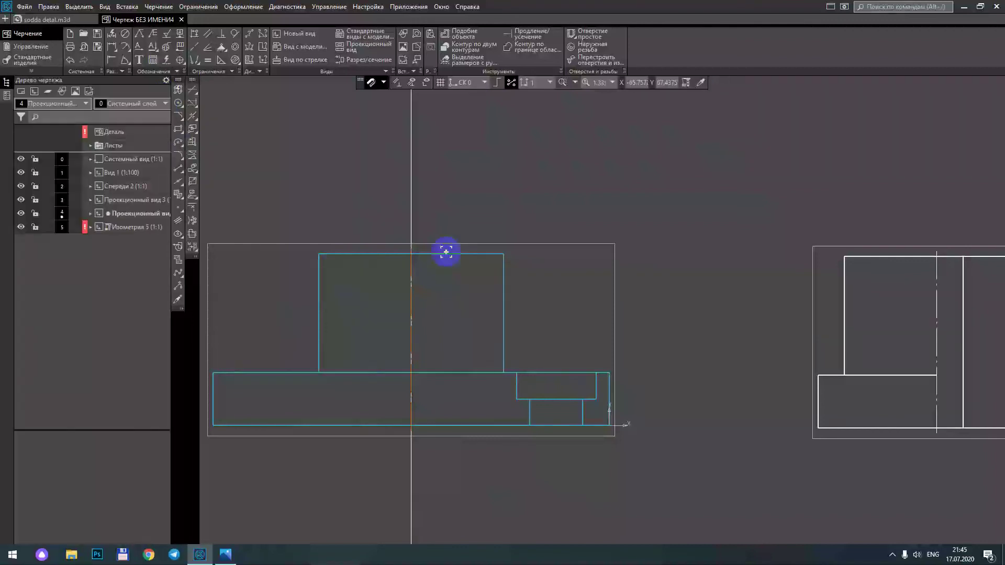
Step: Trim away the base's top edge to the right of the axis
left_click(194, 92)
left_click(471, 373)
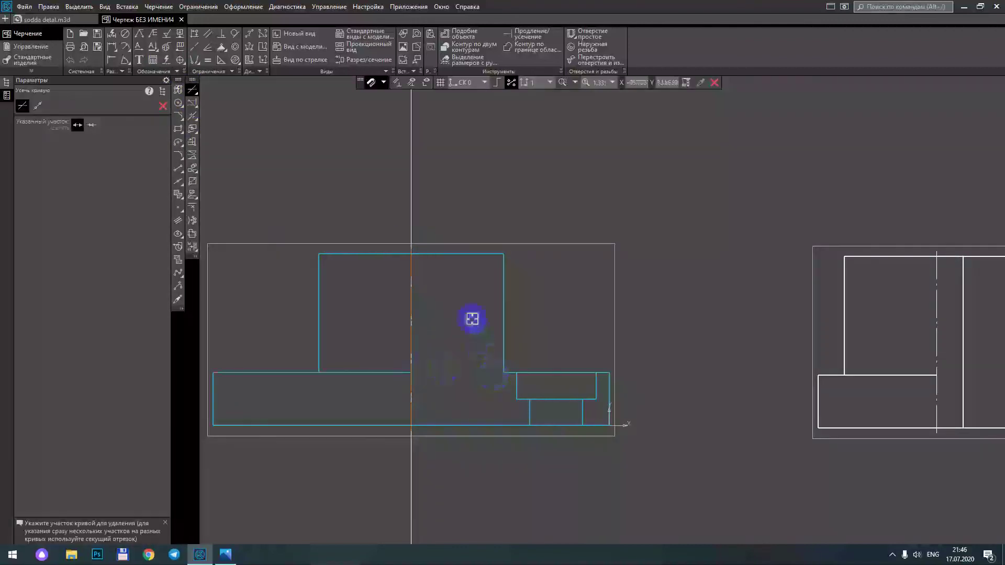
left_click(162, 107)
scroll(455, 223, "down", 5)
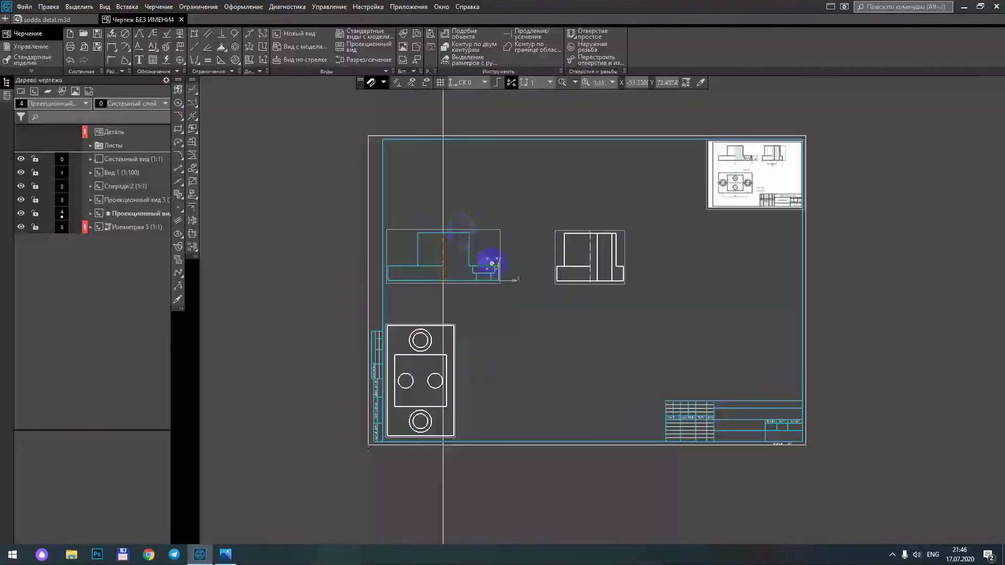
Step: Bring the plan view into sight and inspect its top edge without changes
scroll(497, 331, "up", 1)
scroll(518, 258, "up", 1)
scroll(455, 293, "up", 2)
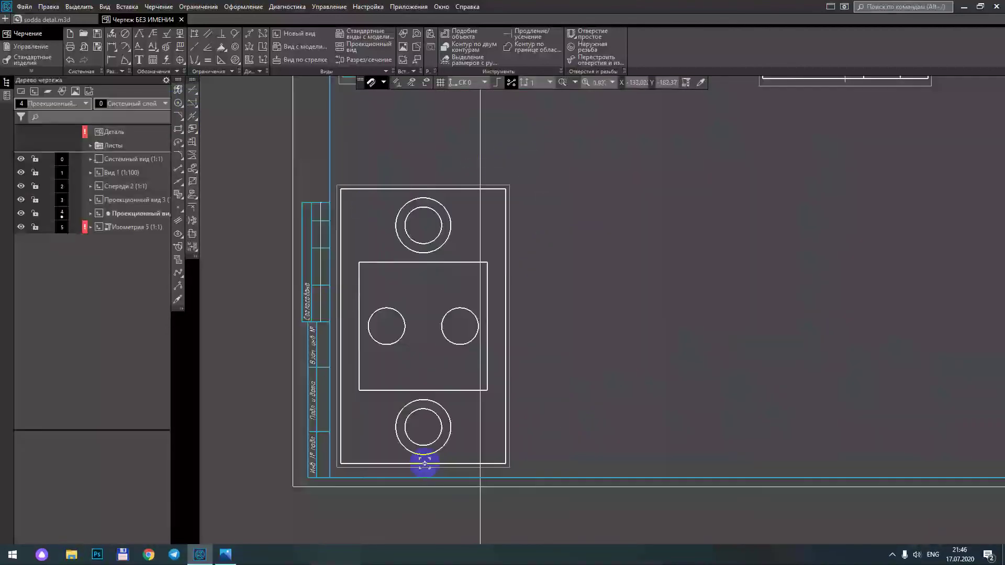
scroll(544, 269, "down", 3)
scroll(518, 278, "down", 1)
scroll(511, 347, "up", 4)
middle_click_drag(565, 350, 558, 291)
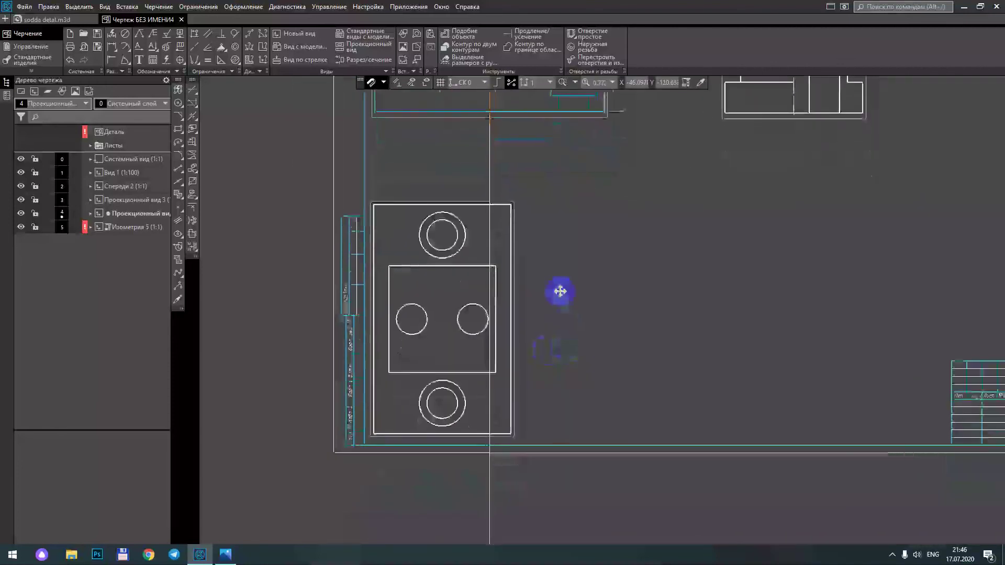
left_click(375, 205)
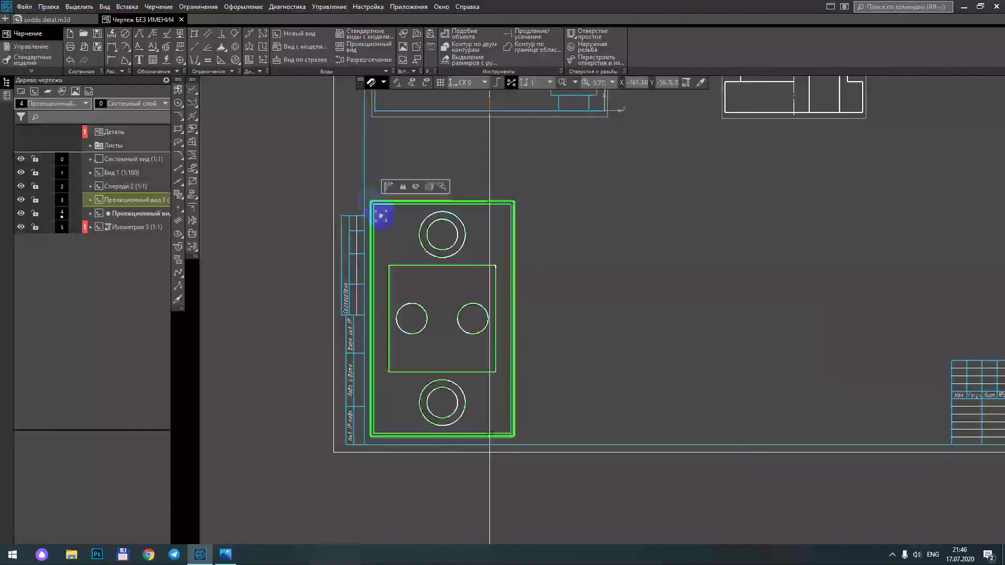
left_click(380, 162)
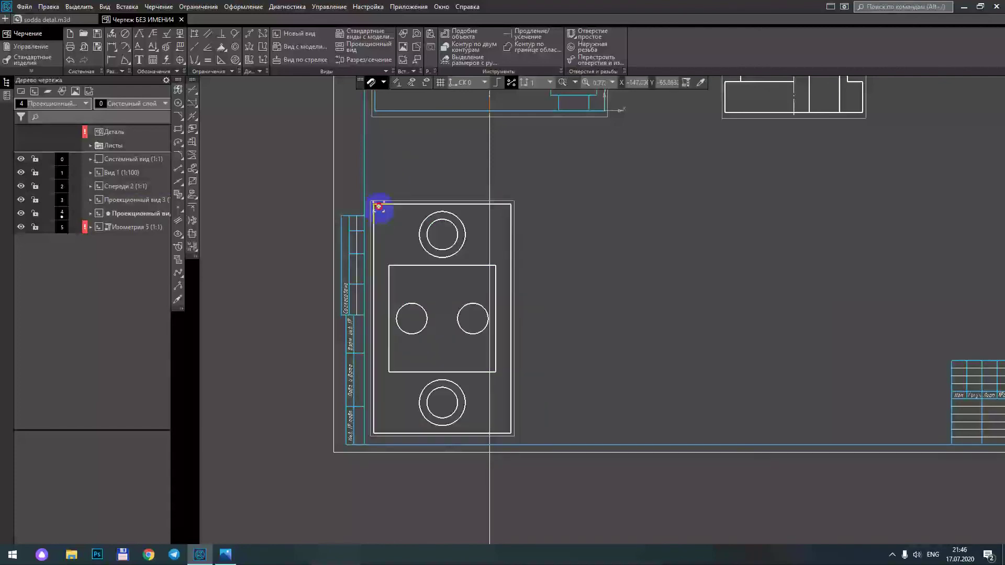
double_click(378, 207)
left_click(163, 106)
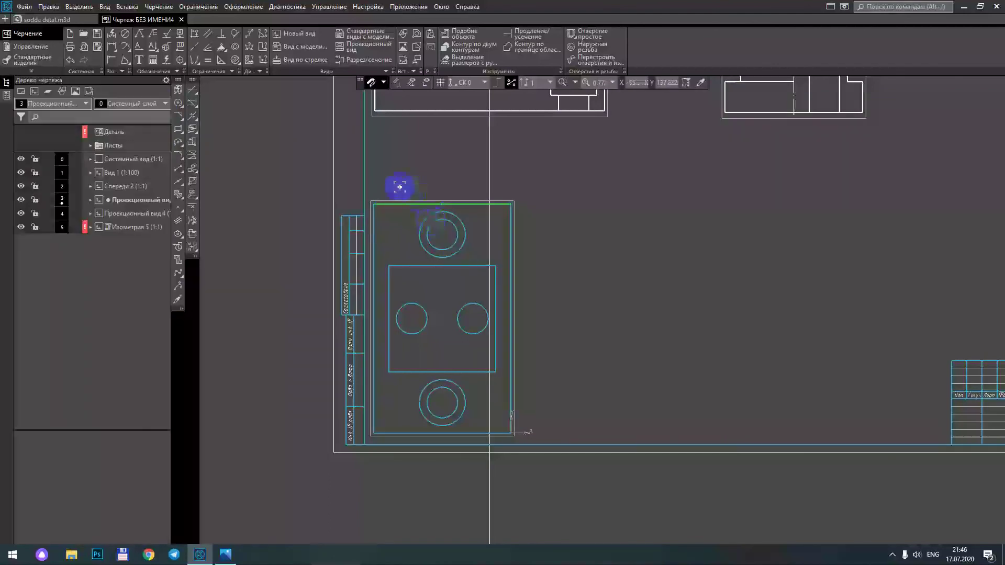
Step: Box-select the plan view and rotate it 90° about its top-left corner
mouse_move(356, 166)
left_mouse_down()
mouse_move(547, 463)
mouse_move(545, 454)
left_mouse_up()
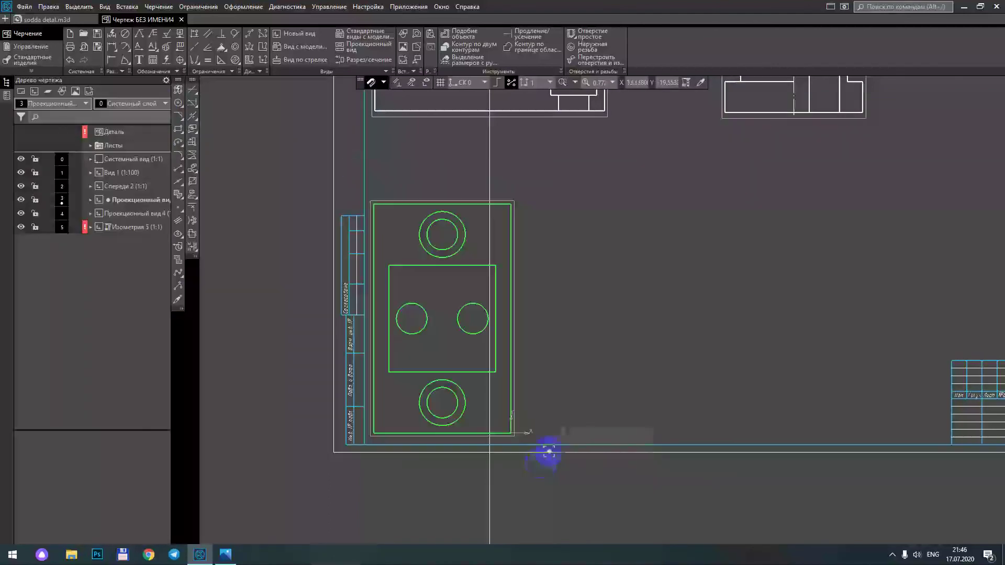
right_click(511, 362)
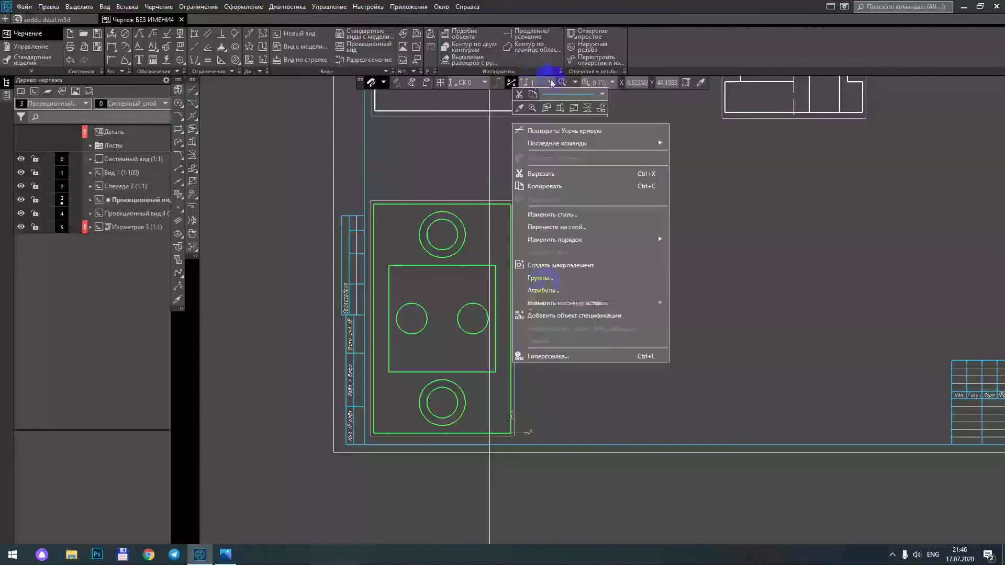
left_click(569, 108)
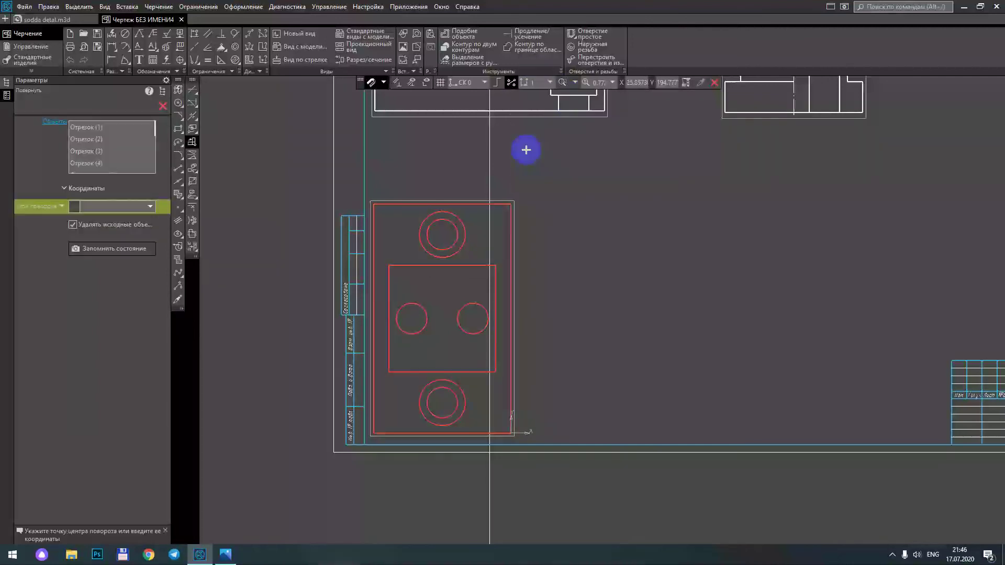
left_click(374, 203)
left_click(372, 433)
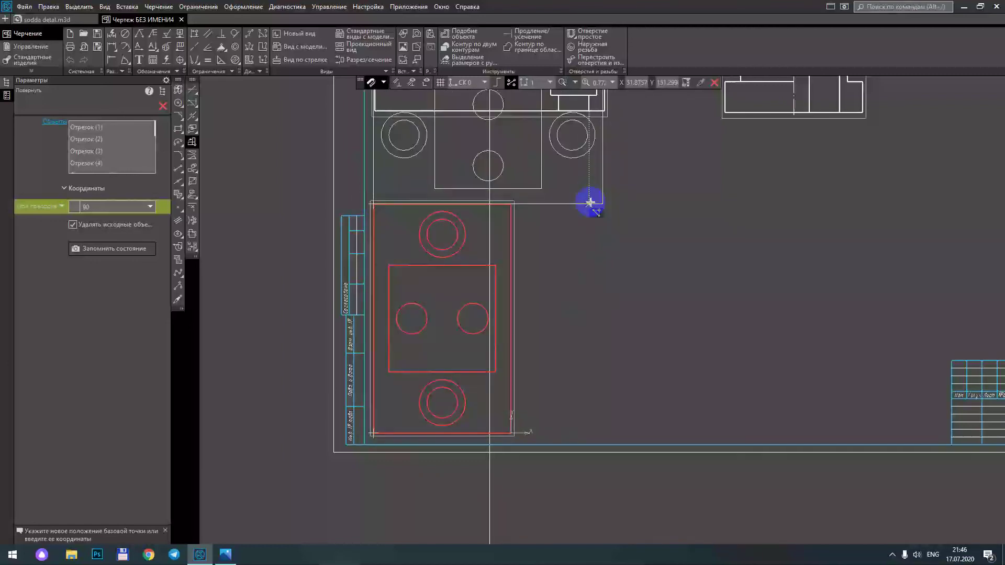
left_click(589, 202)
middle_click_drag(633, 247, 583, 354)
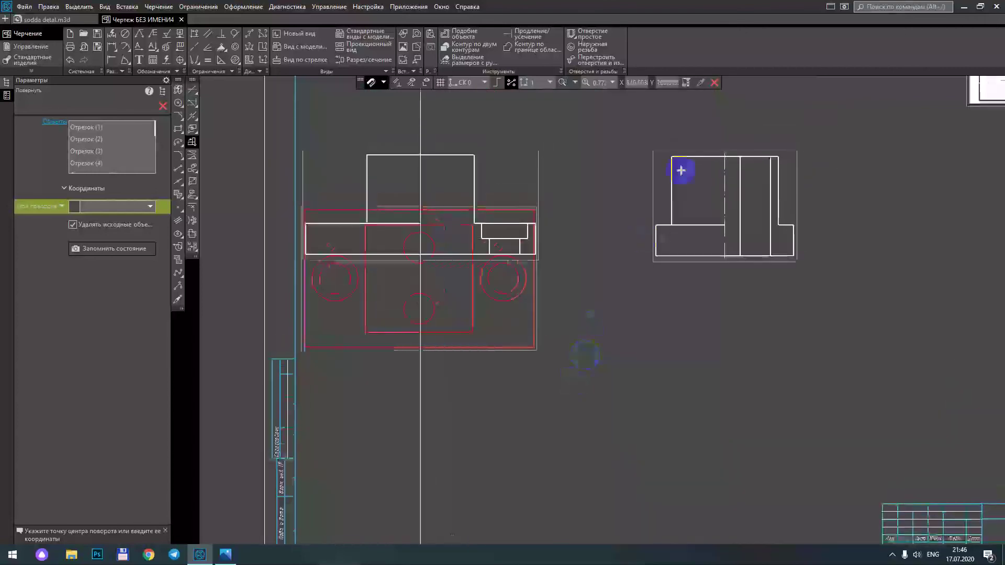
left_click(162, 107)
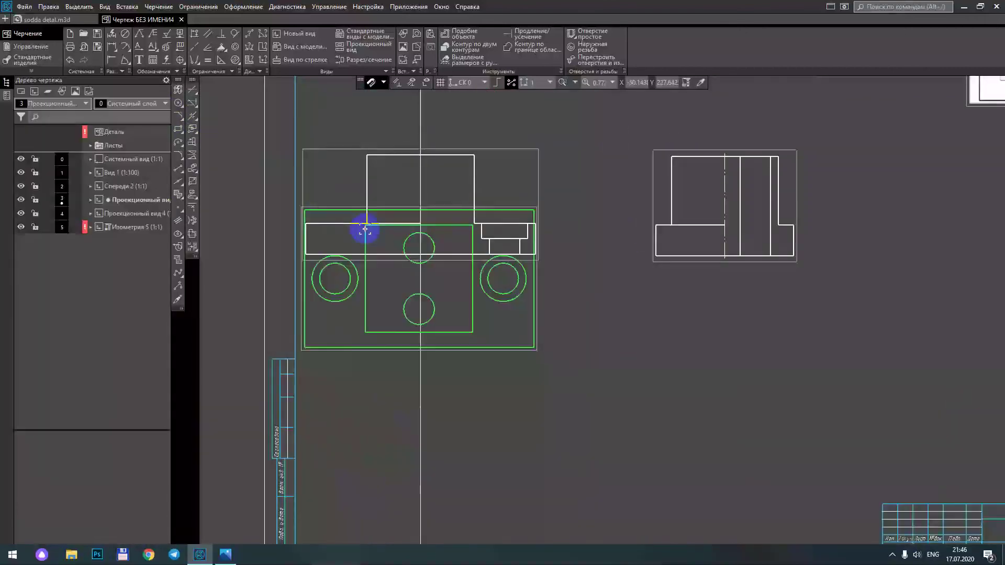
Step: Move the rotated plan view directly below the front view
left_click_drag(302, 350, 298, 456)
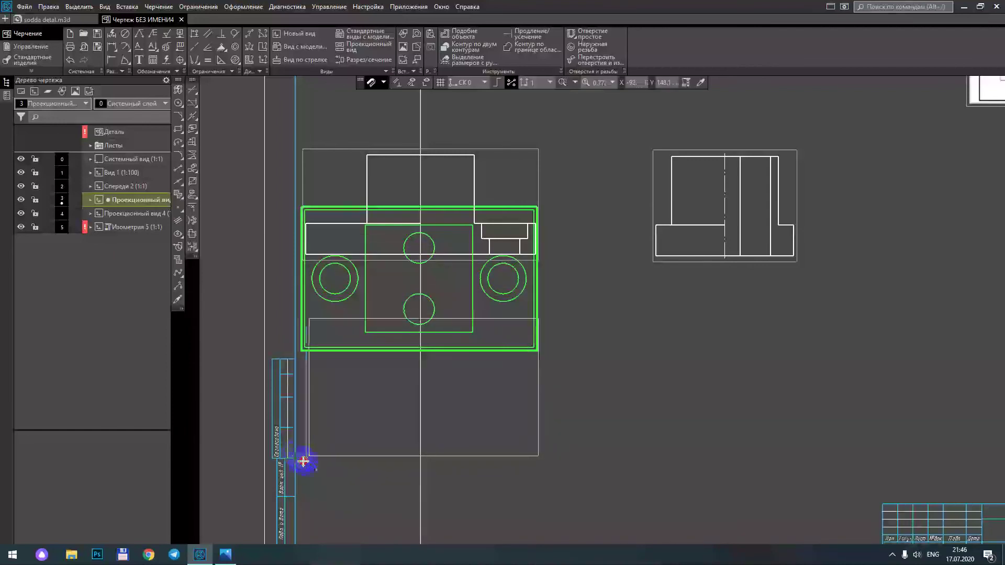
left_click_drag(298, 456, 307, 459)
left_click(583, 314)
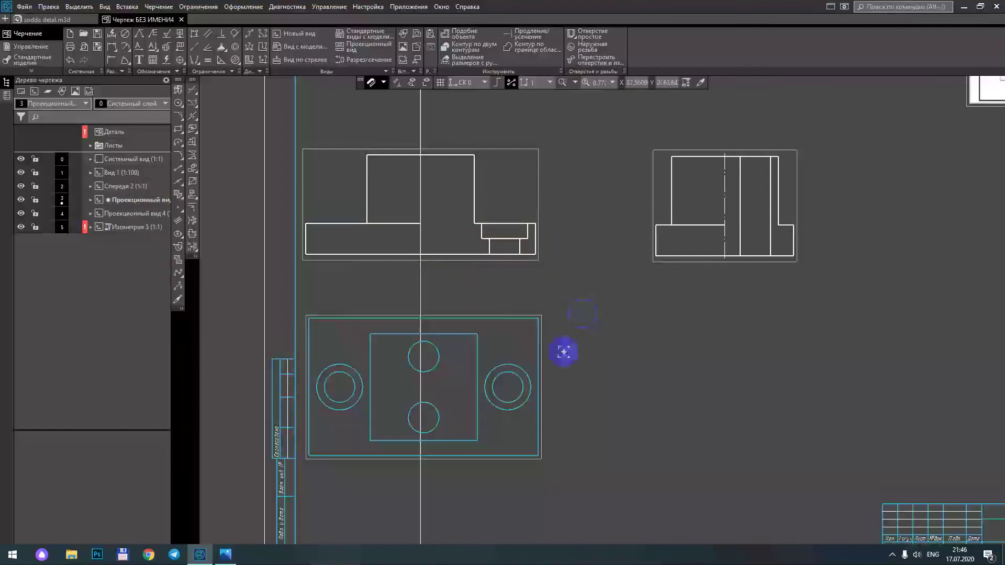
Step: Delete the long vertical centre line
left_click(418, 283)
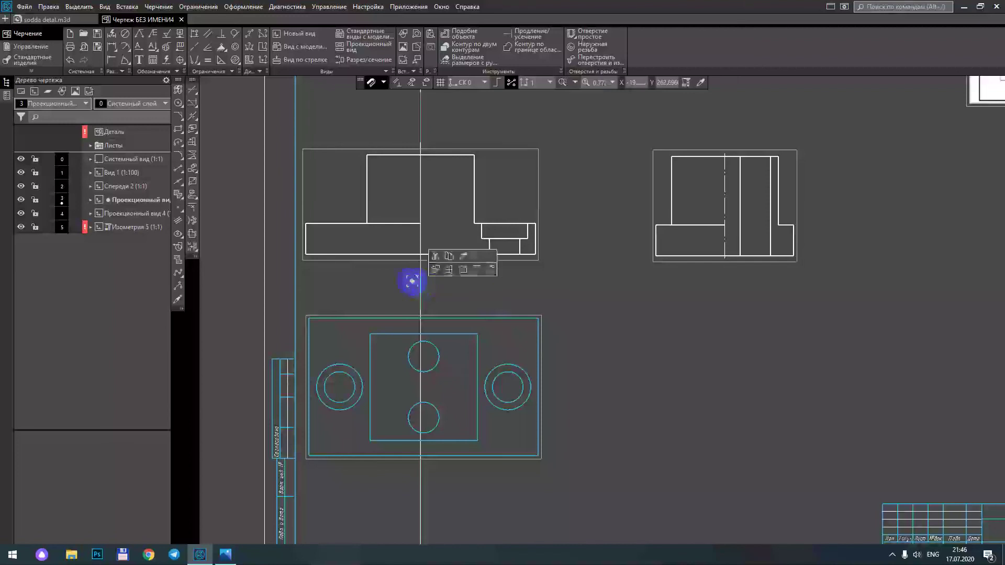
scroll(352, 121, "down", 4)
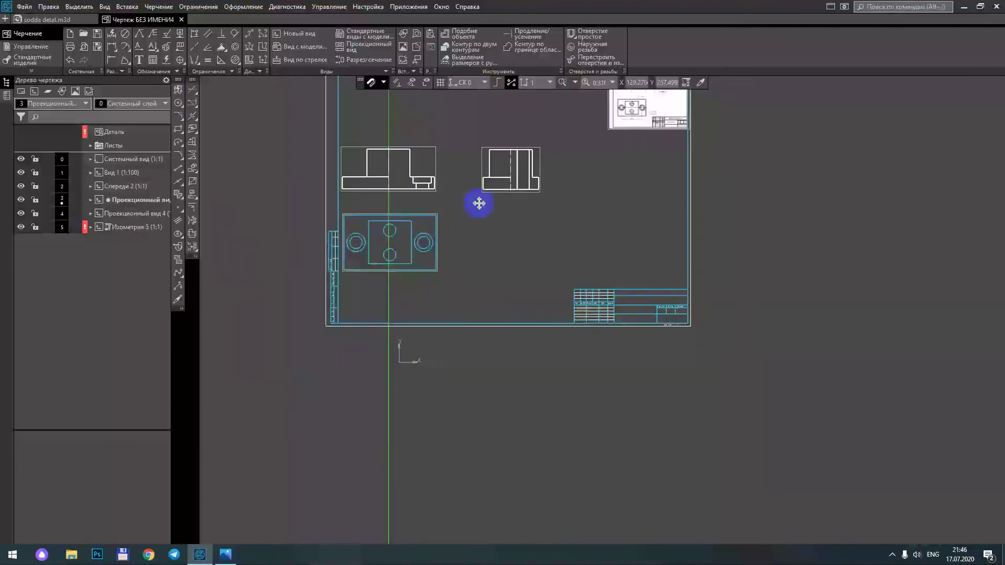
middle_click_drag(478, 202, 415, 280)
key("Delete")
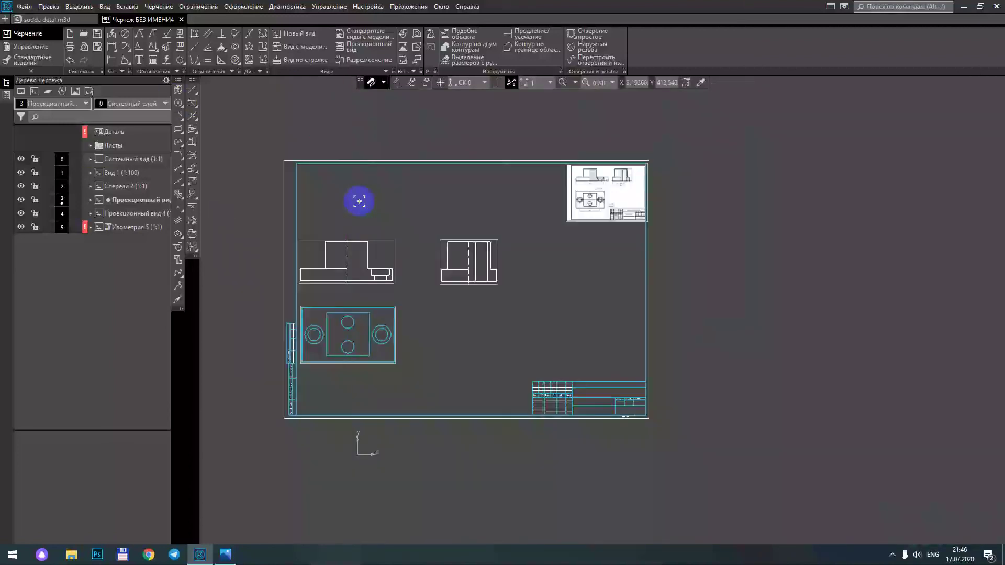
Step: Zoom in on the front view and open the Штриховка/Заливка flyout
scroll(356, 220, "up", 2)
scroll(351, 262, "up", 3)
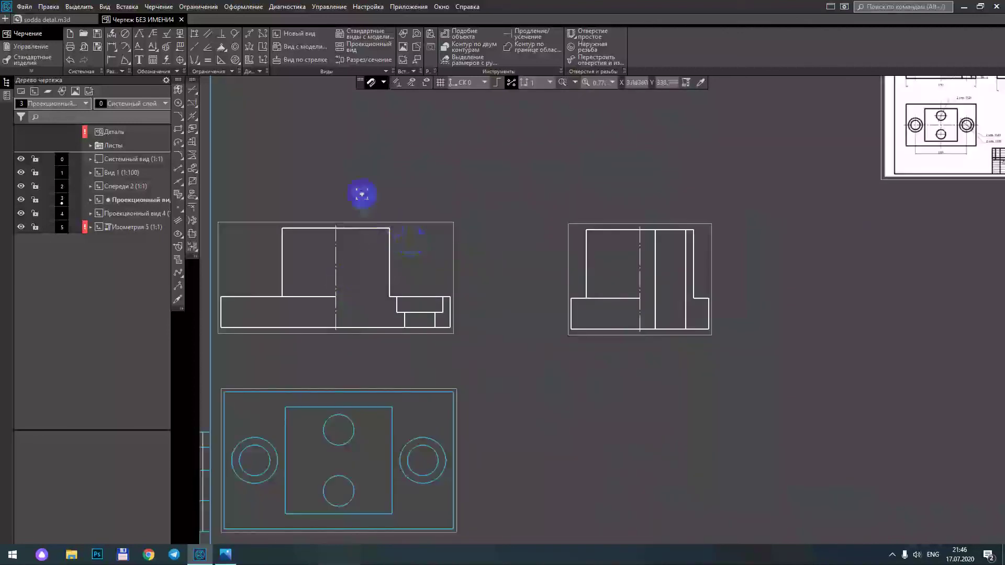
scroll(418, 194, "up", 1)
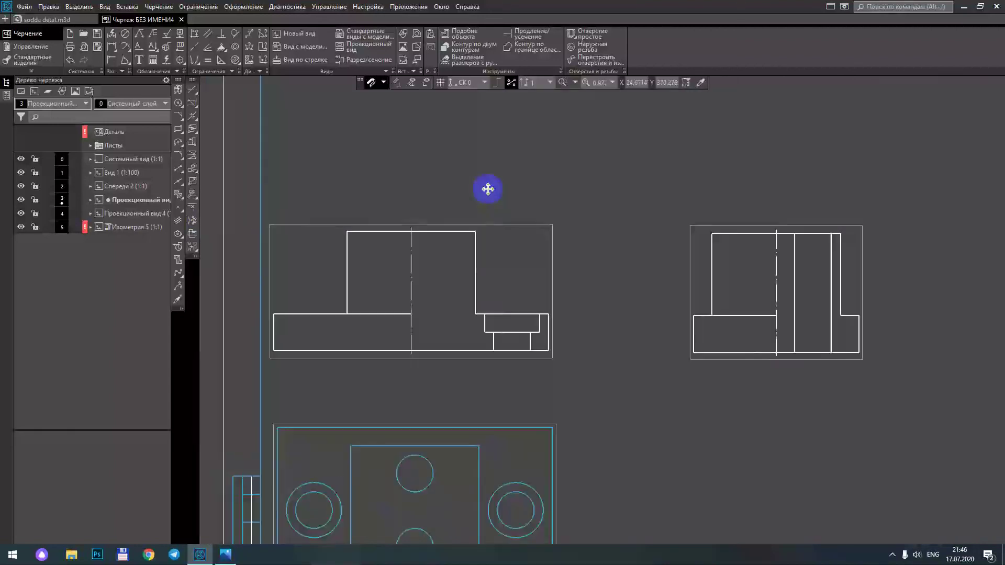
left_click(180, 198)
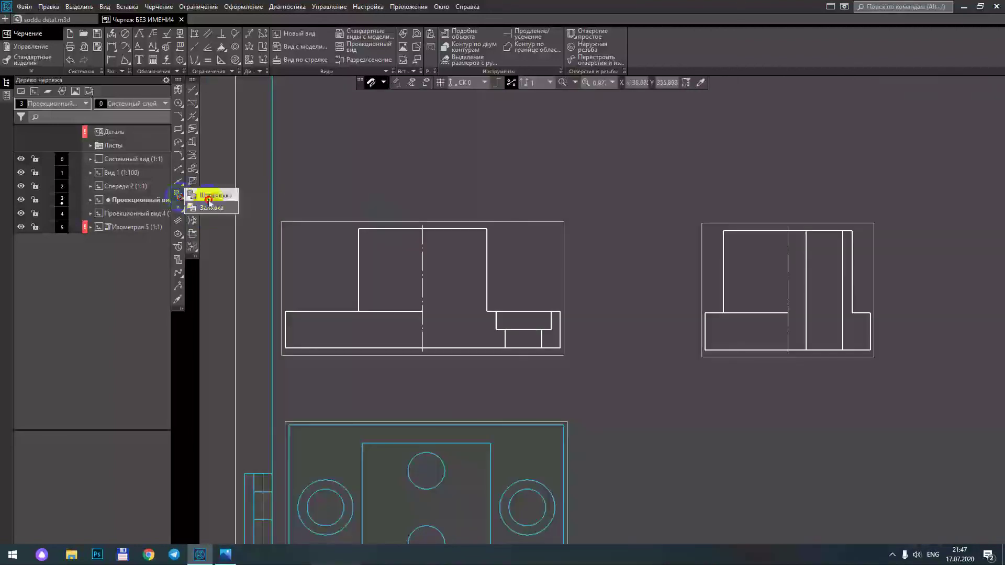
left_click(459, 265)
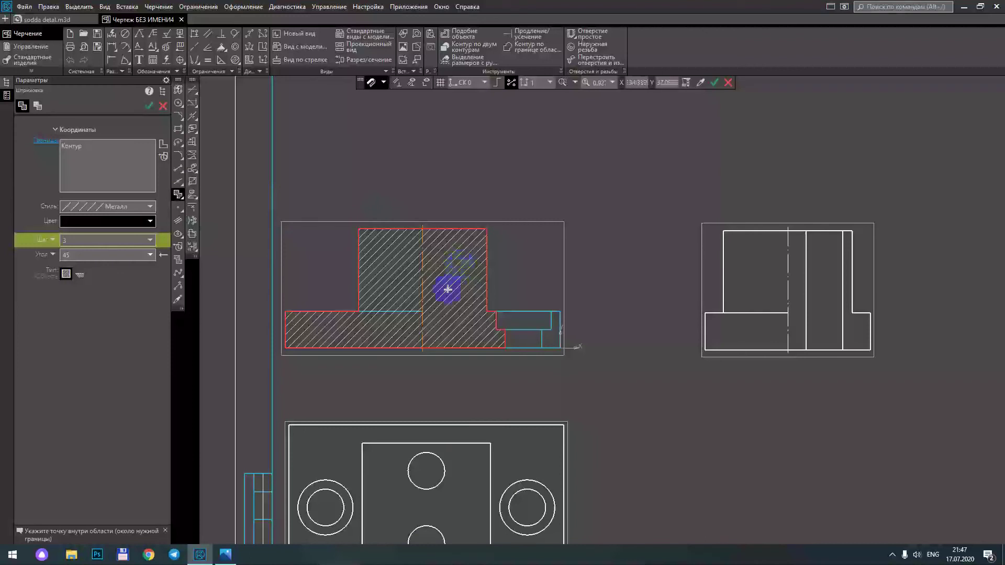
scroll(452, 293, "down", 5)
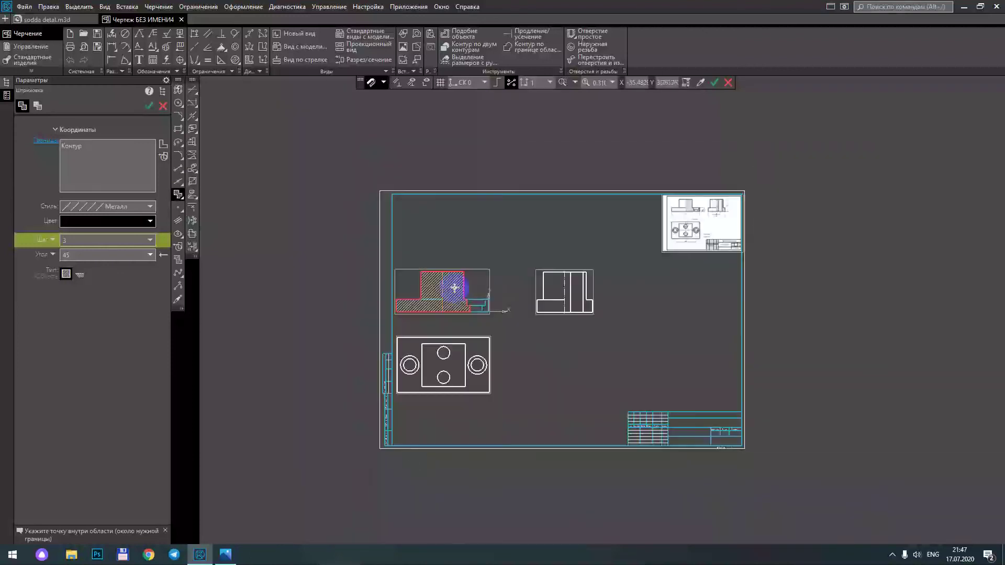
scroll(455, 287, "up", 3)
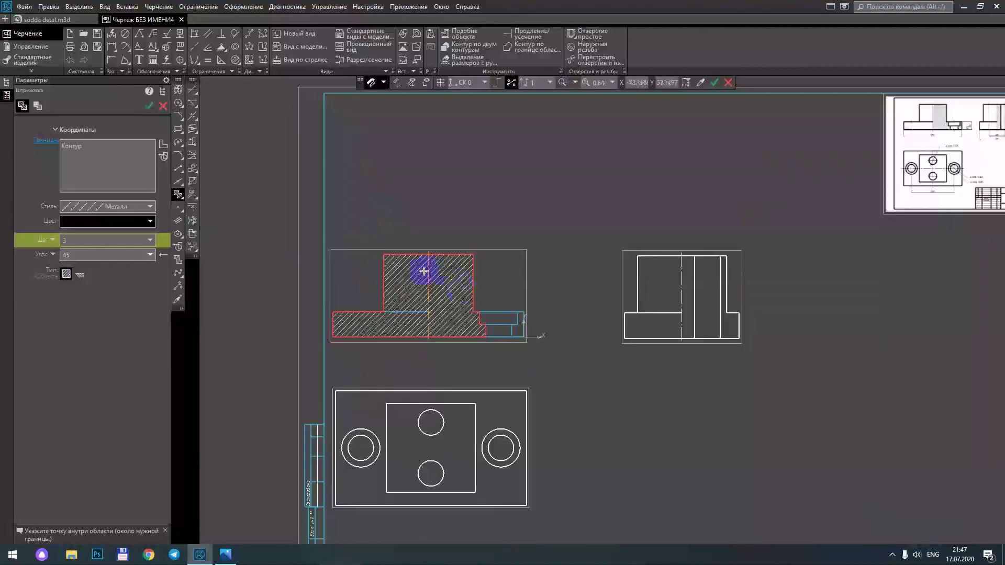
scroll(426, 266, "up", 2)
scroll(440, 298, "up", 2)
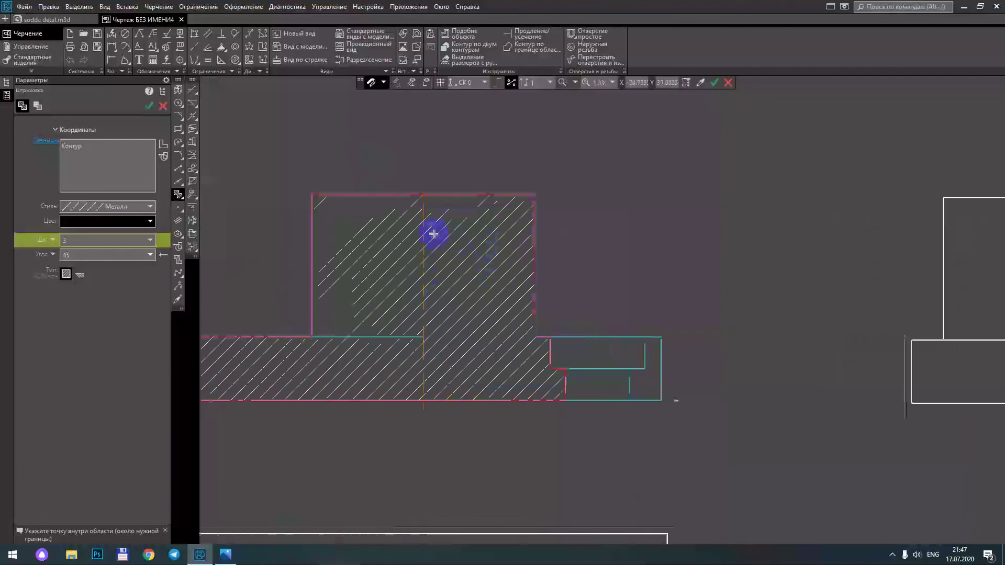
left_click(170, 139)
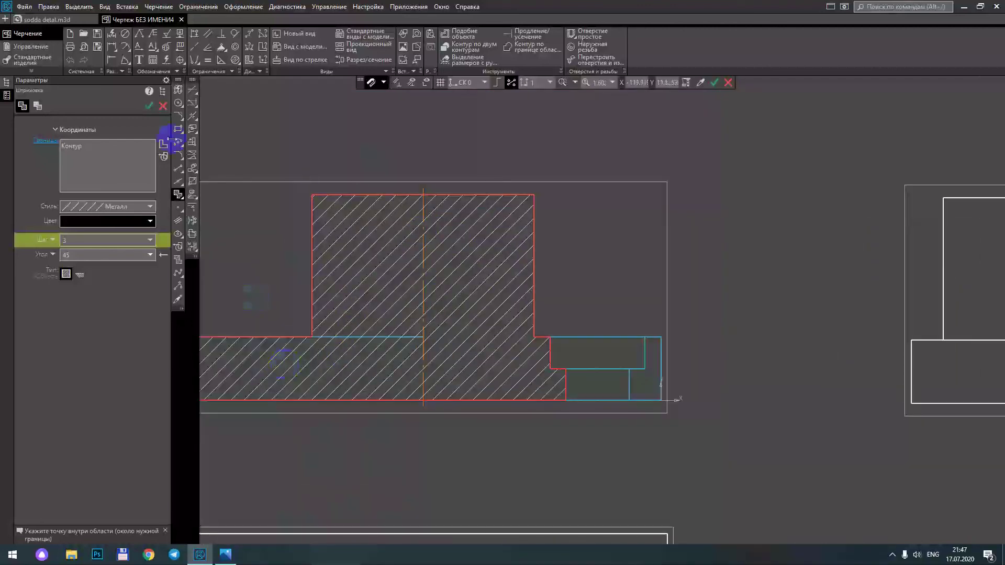
middle_click_drag(338, 139, 381, 144)
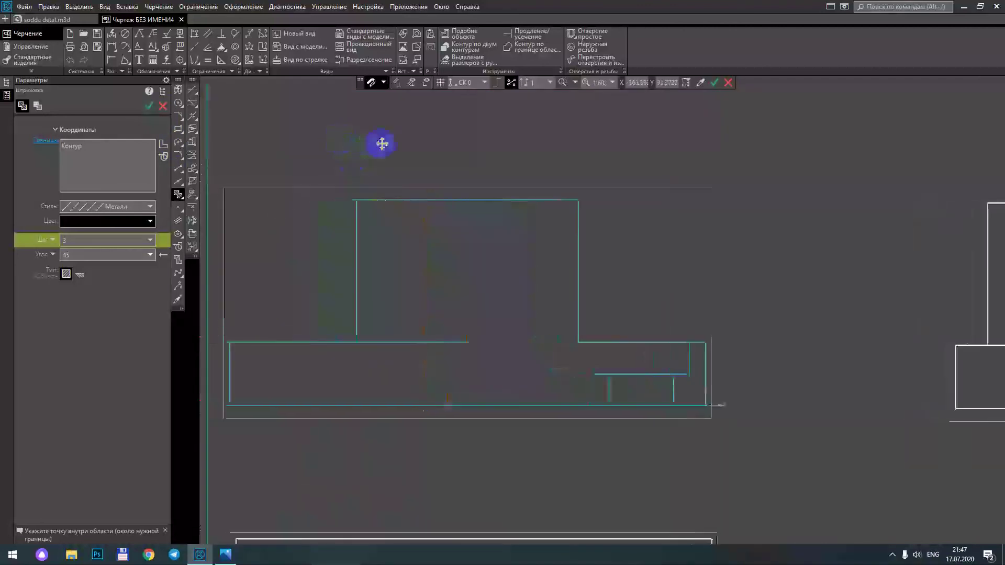
left_click(164, 108)
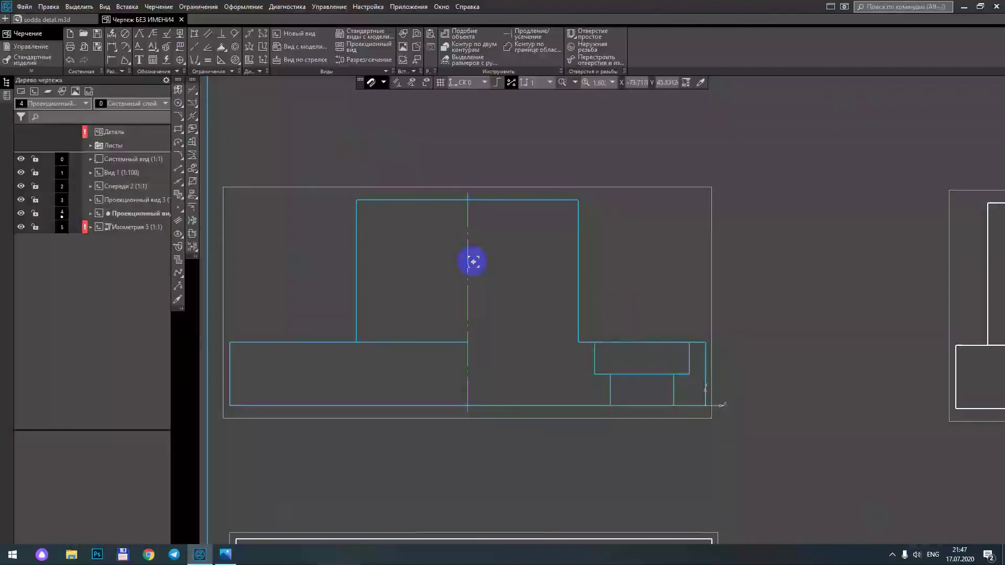
Step: Delete the front view's centreline
right_click(466, 242)
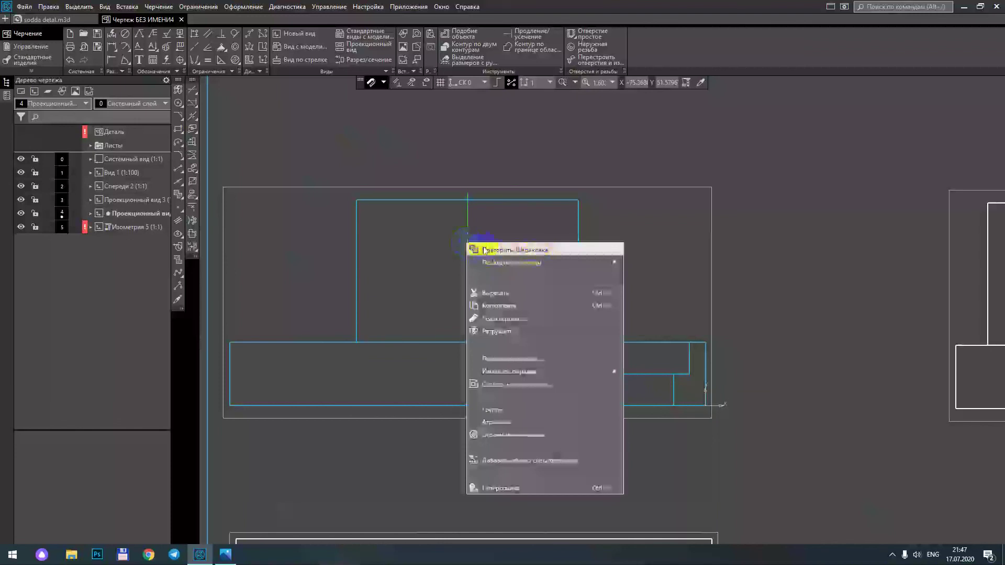
right_click(467, 219)
left_click(466, 220)
right_click(466, 218)
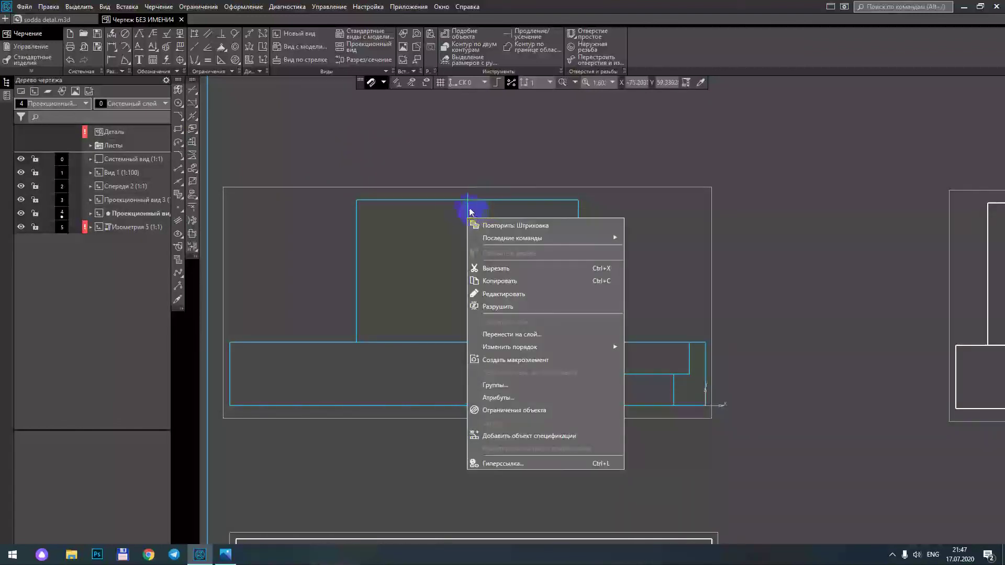
left_click(467, 207)
key("Delete")
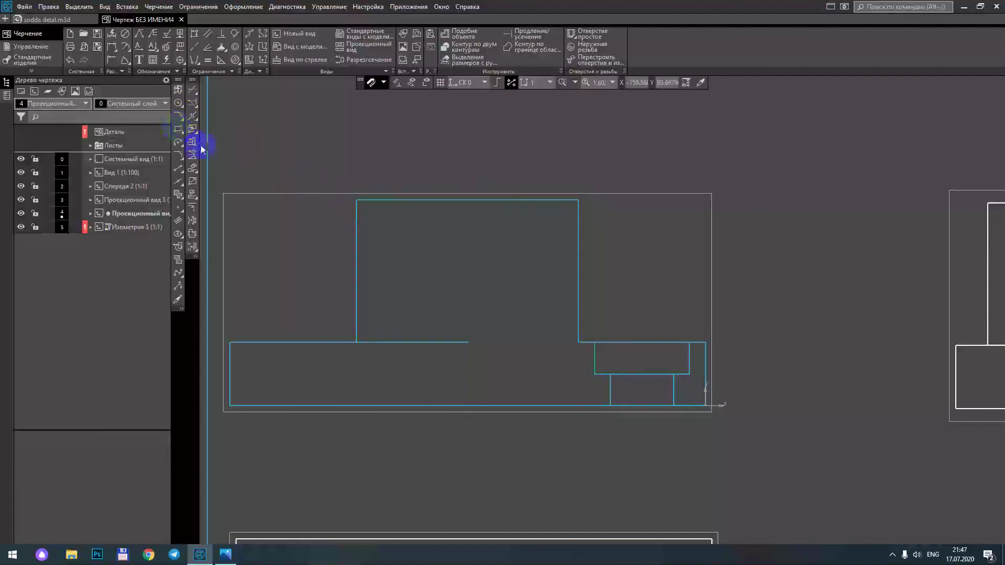
Step: Draw a solid vertical Отрезок down the front view's middle, top edge to bottom edge
left_click(178, 170)
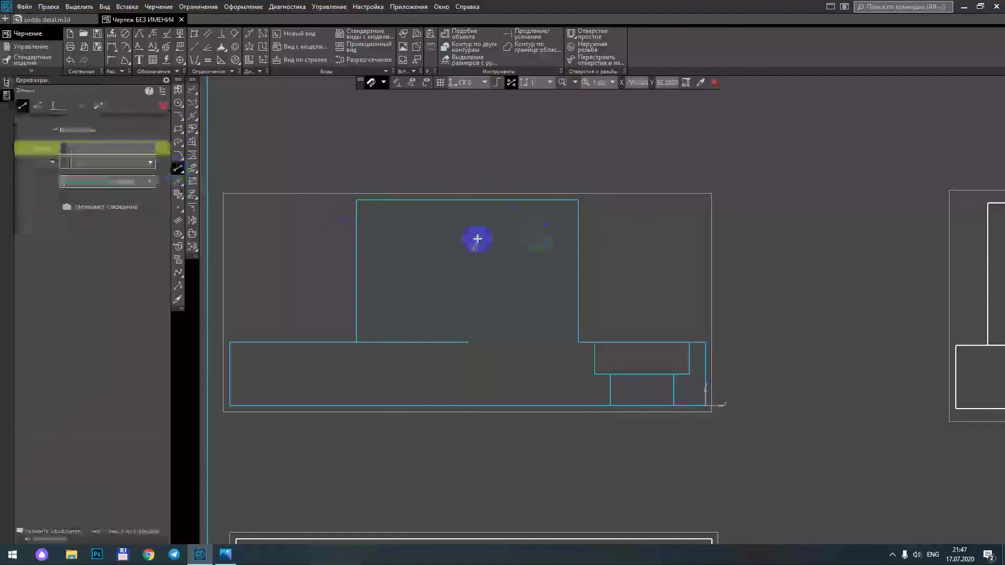
left_click(468, 200)
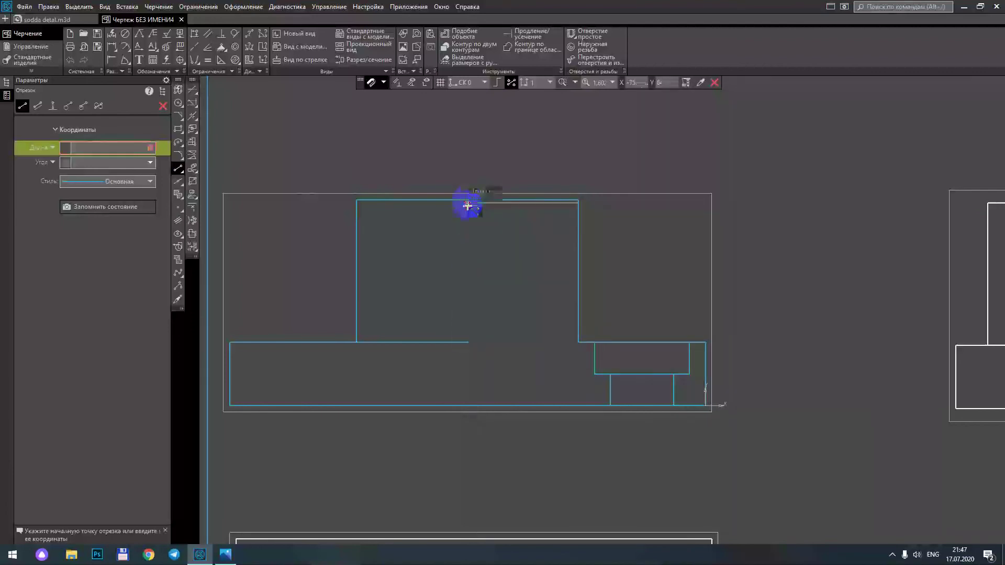
left_click(468, 405)
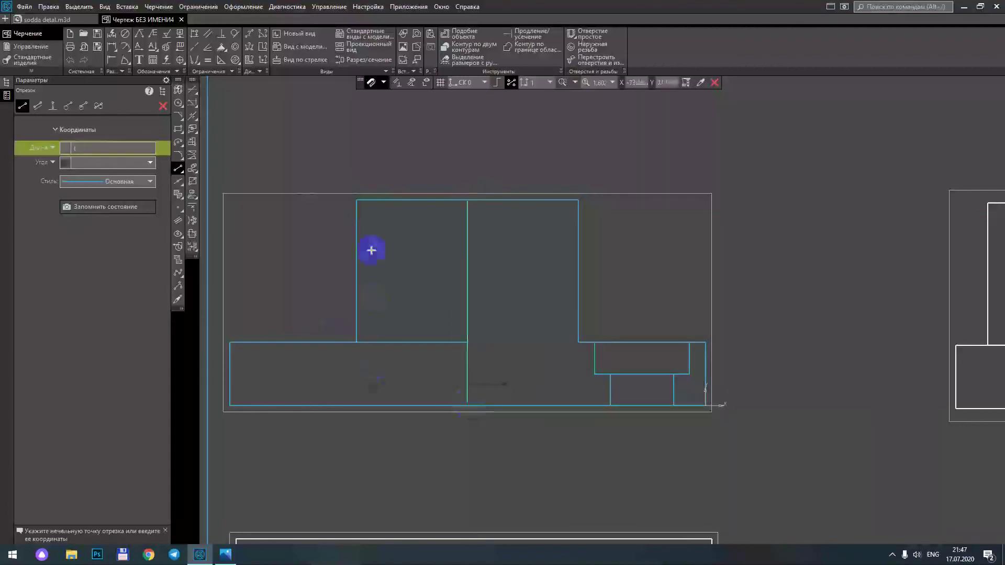
left_click(163, 108)
Step: Hatch the front view's upper and lower right-half regions at 45°
left_click_drag(178, 194, 216, 199)
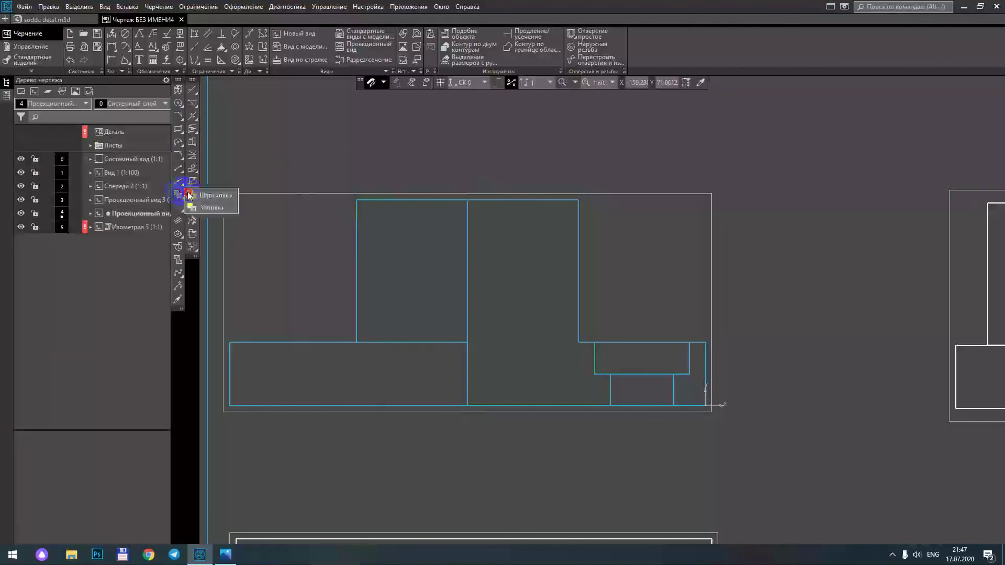
left_click(216, 198)
scroll(534, 251, "down", 3)
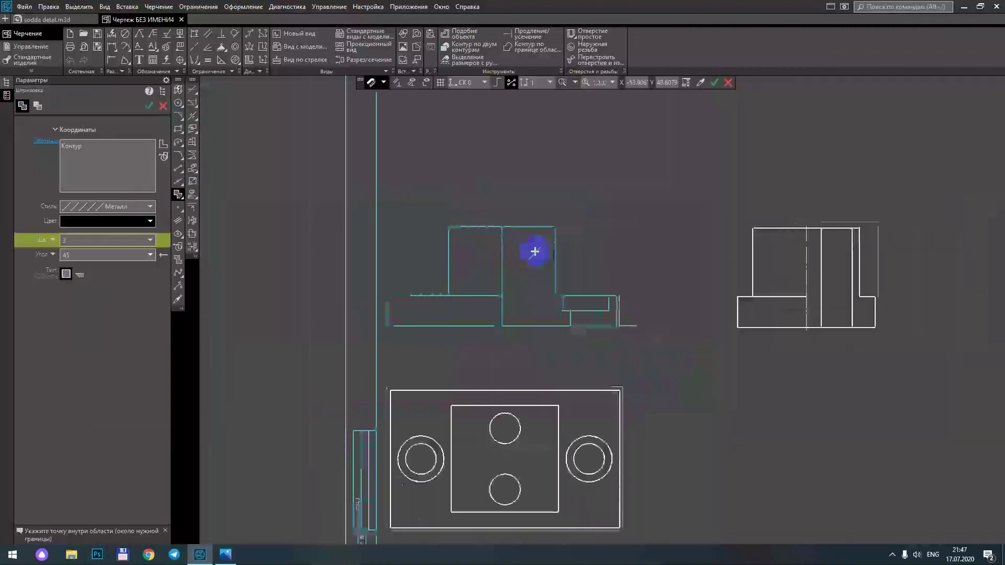
scroll(607, 319, "up", 3)
left_click(601, 316)
scroll(542, 208, "down", 3)
middle_click_drag(542, 209, 507, 273)
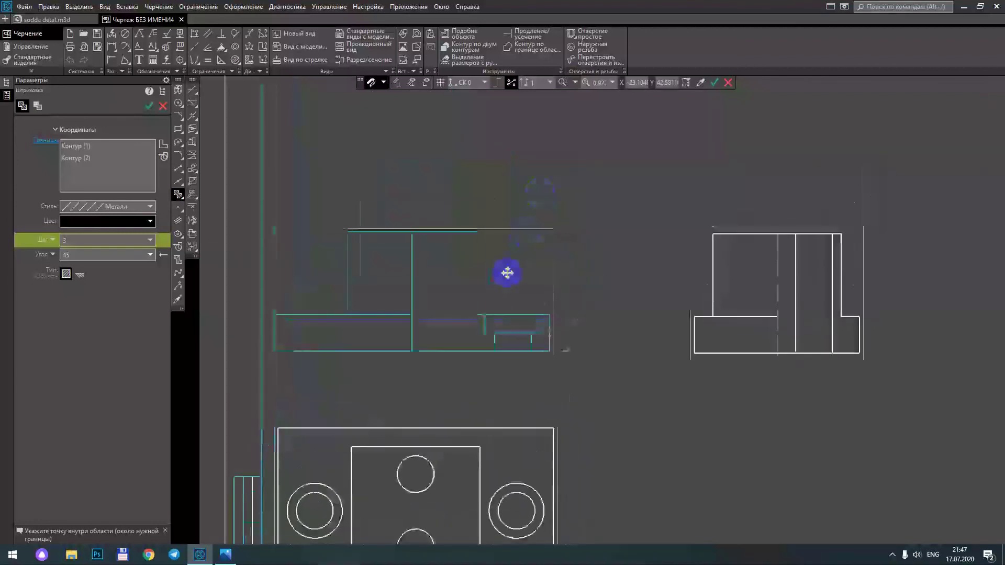
left_click(148, 106)
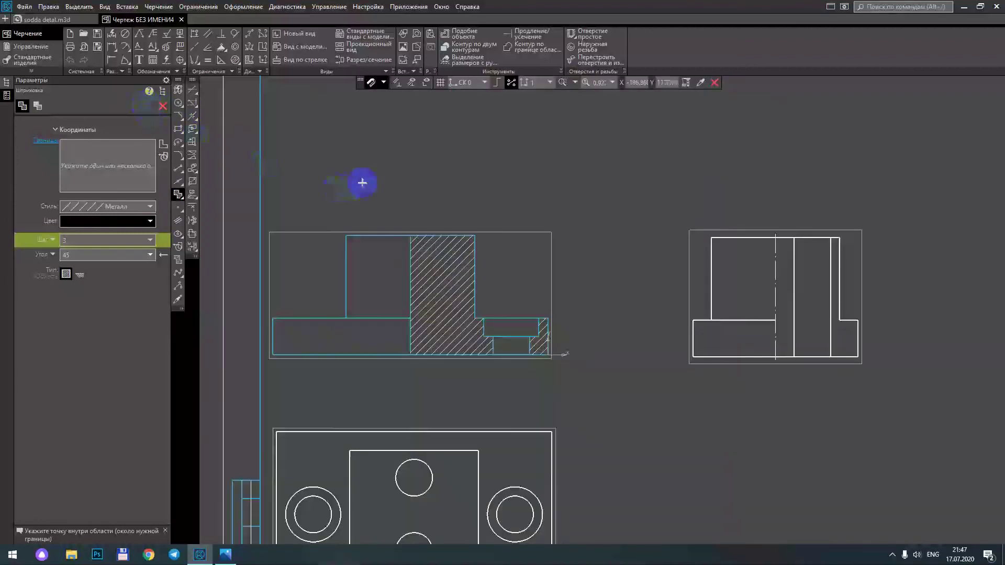
Step: Hatch the side view's stepped right-hand strip at 45°
scroll(362, 182, "down", 2)
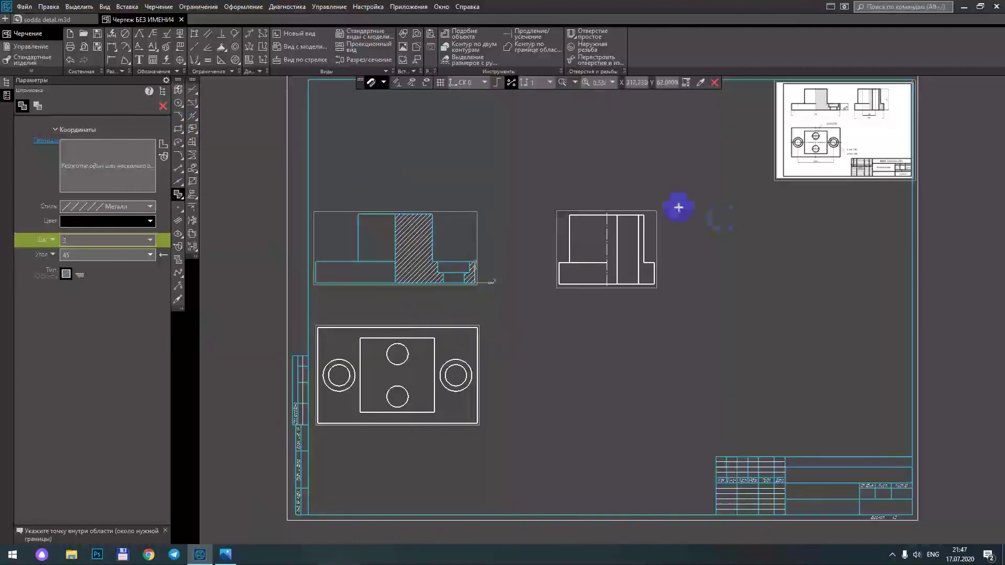
scroll(600, 235, "up", 1)
scroll(614, 238, "up", 7)
middle_click_drag(610, 230, 438, 274)
left_click(563, 251)
scroll(554, 269, "down", 3)
scroll(554, 274, "down", 4)
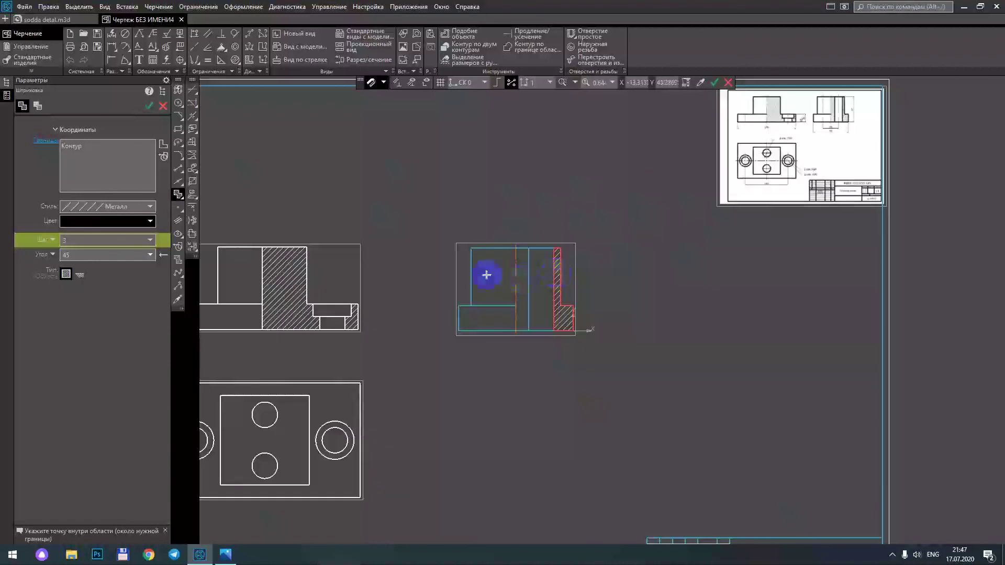
scroll(545, 265, "up", 3)
scroll(555, 265, "up", 3)
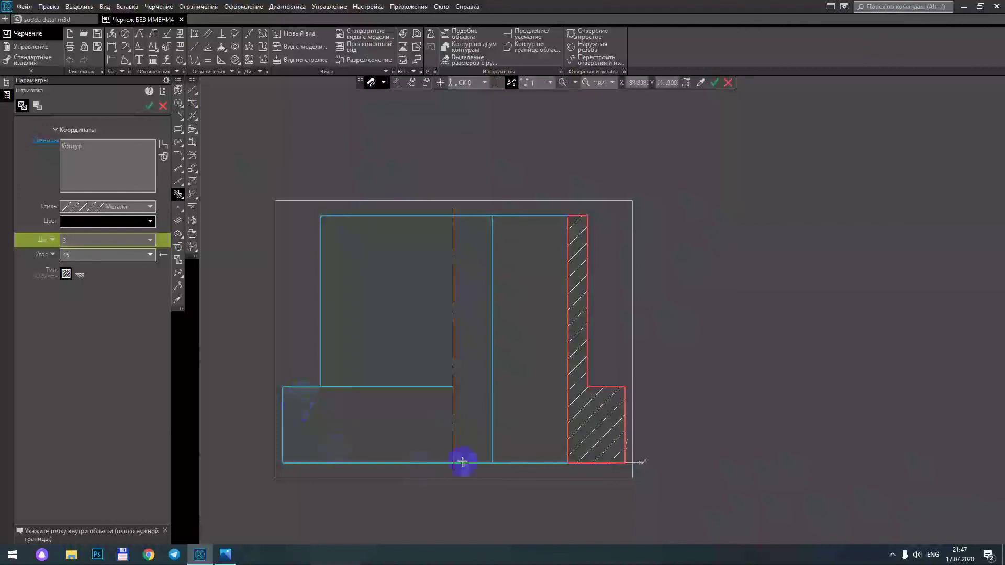
scroll(545, 256, "down", 5)
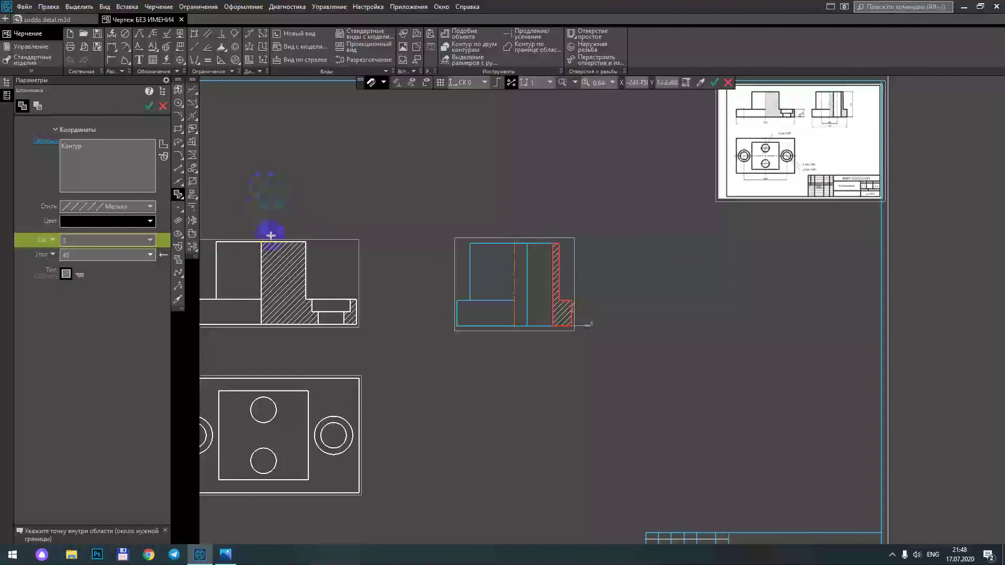
Step: Finish the previous side-view hatching and reposition the drawing on screen
left_click(163, 109)
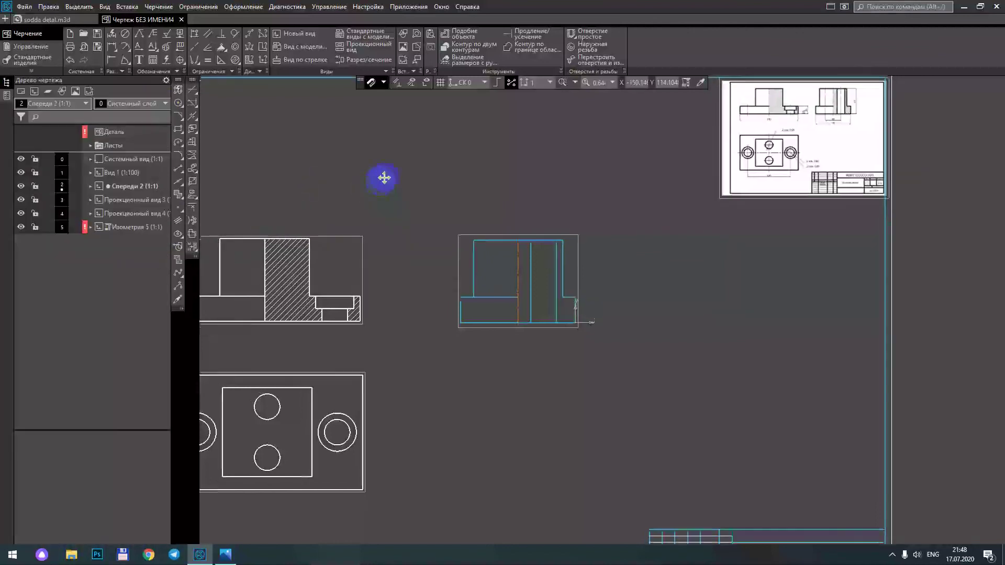
middle_click_drag(386, 178, 479, 146)
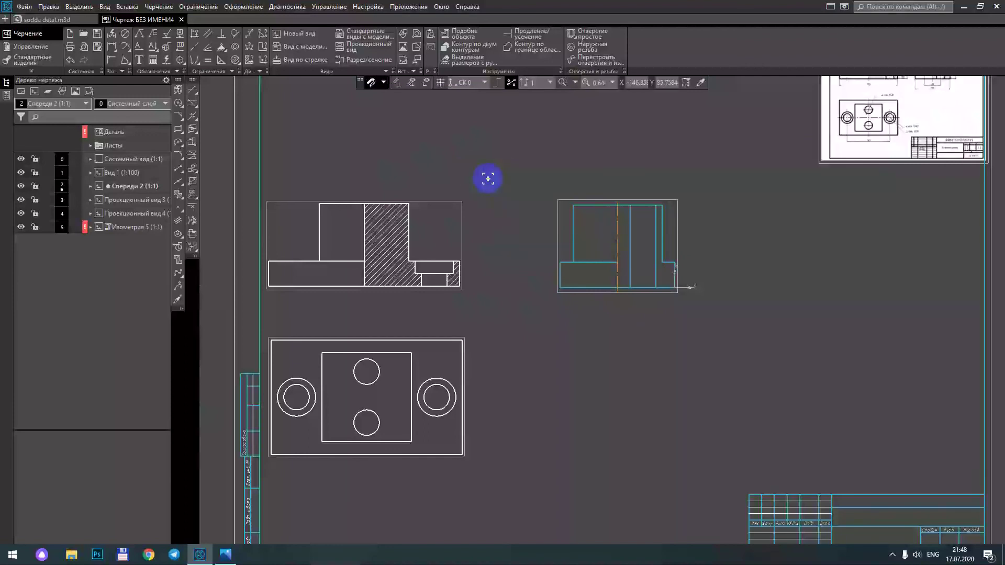
scroll(459, 220, "up", 3)
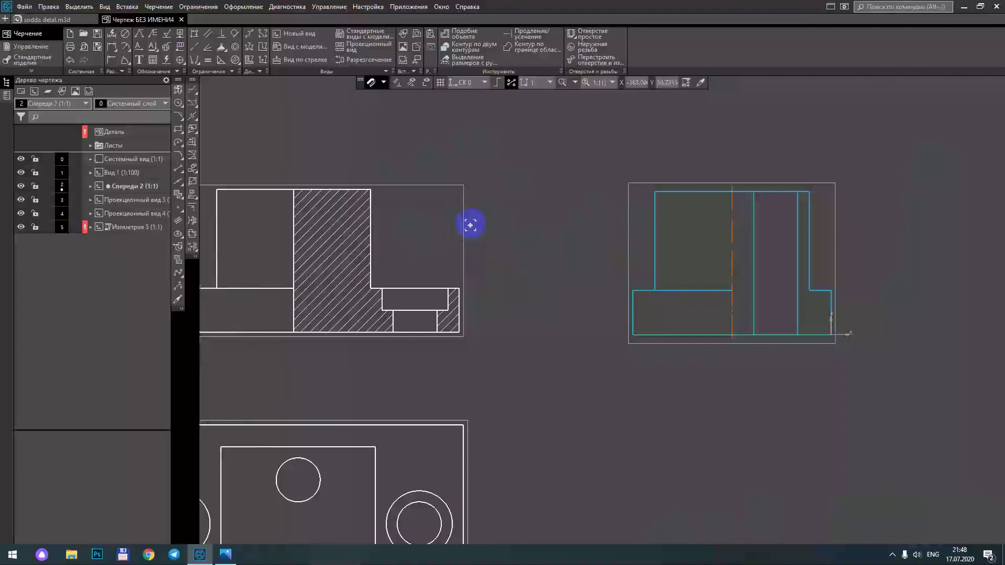
left_click(627, 199)
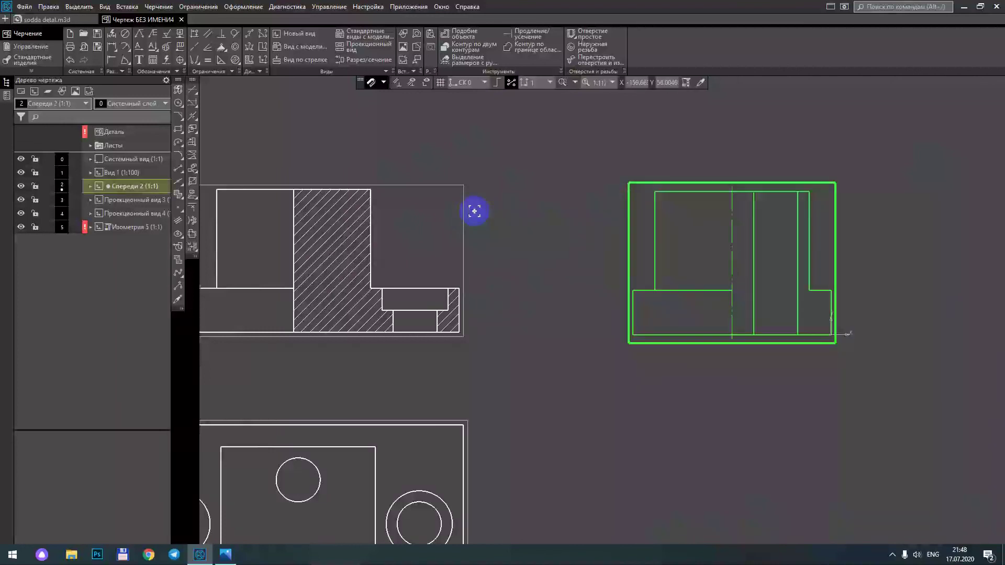
left_click(464, 210)
left_click(594, 169)
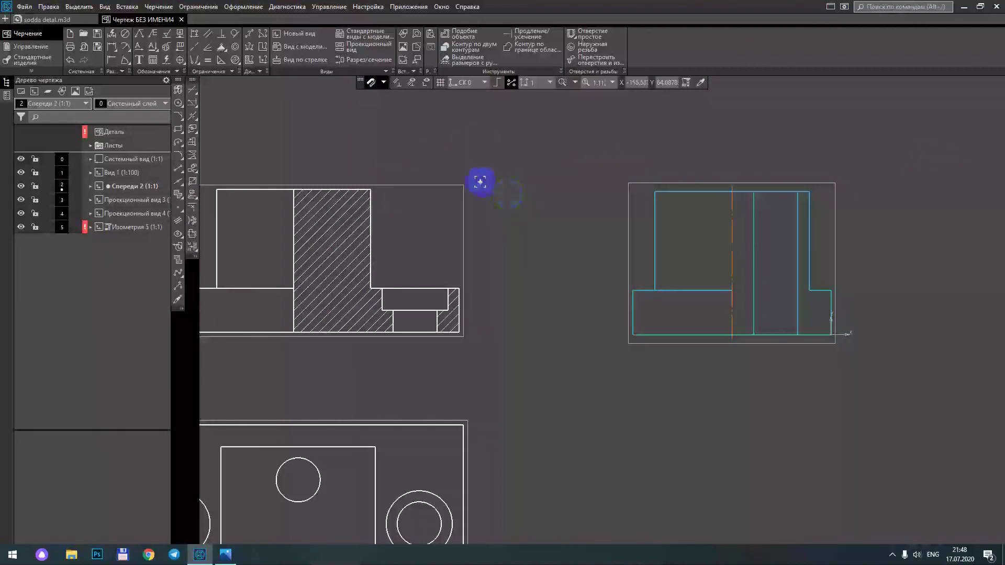
Step: Check the side view's left vertical line and delete the side view's centerline
double_click(654, 225)
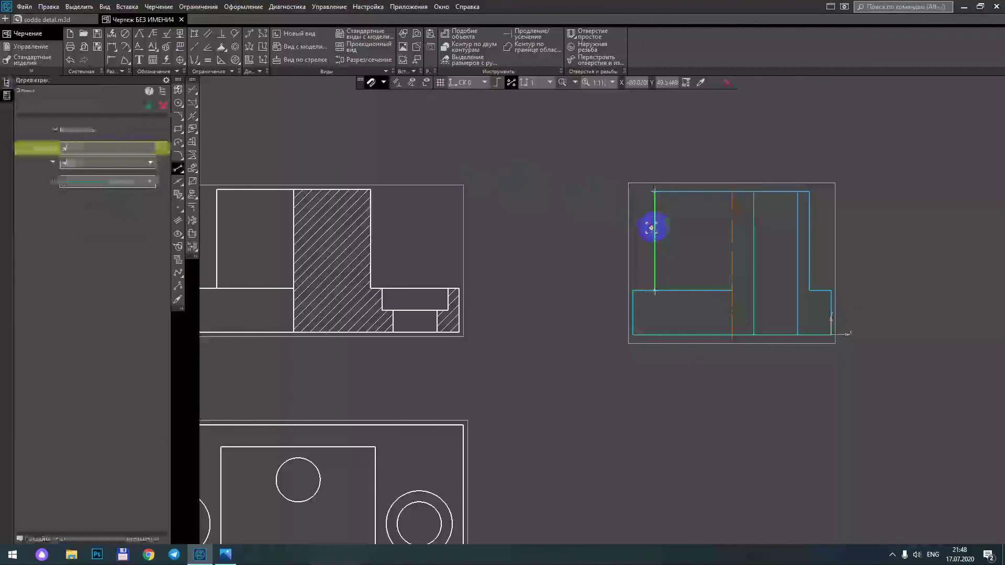
left_click(728, 83)
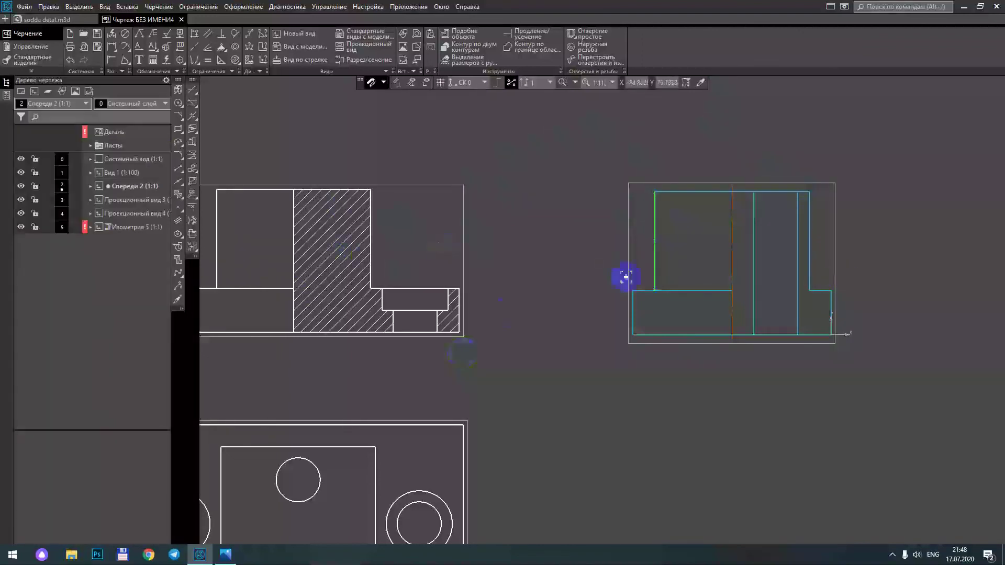
middle_click_drag(581, 238, 398, 280)
left_click(577, 229)
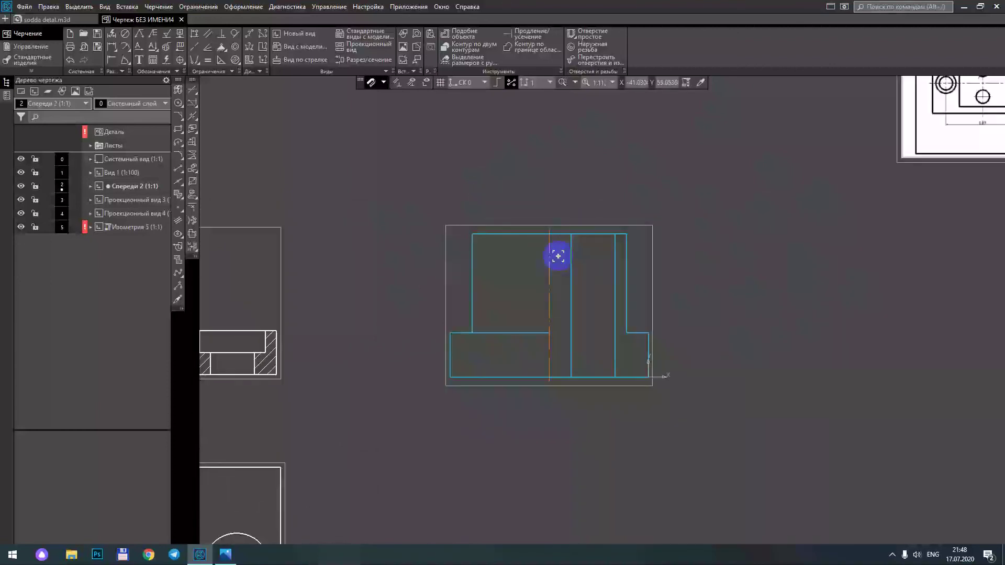
key("Delete")
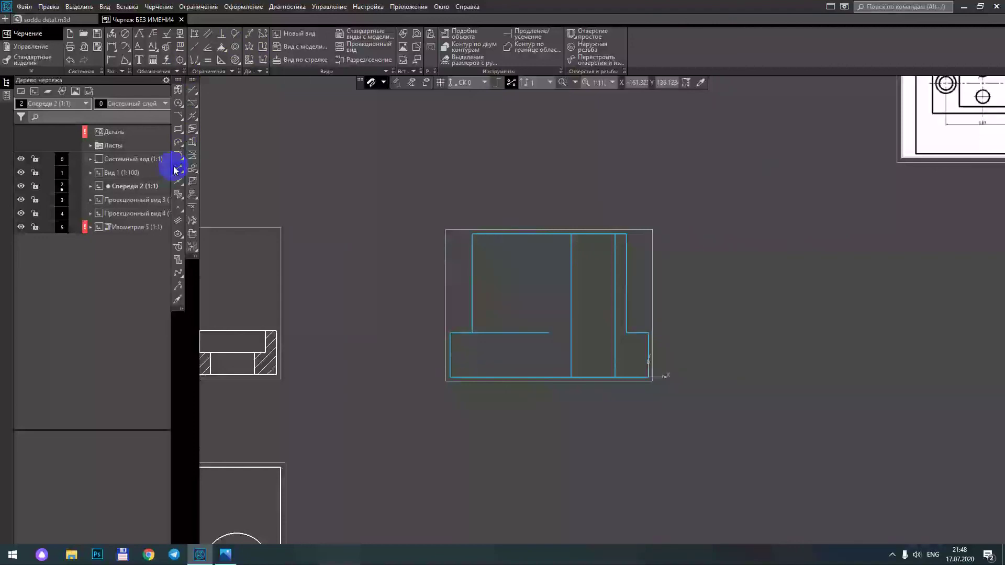
Step: Draw a vertical dividing line down the middle of the side view
left_click(178, 169)
left_click(548, 234)
left_click(549, 377)
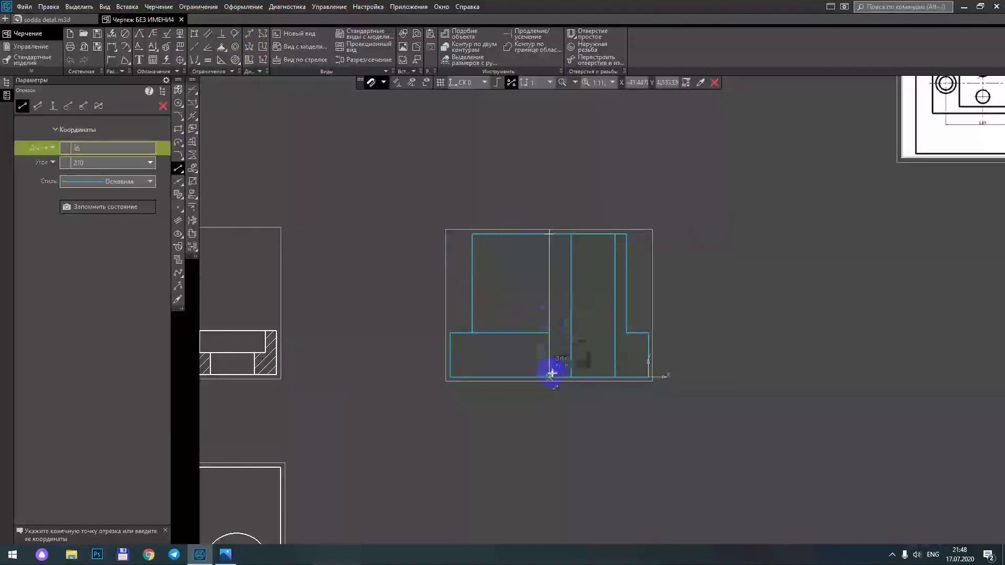
Step: Hatch the side view's right L-shaped region and middle strip
left_click(177, 195)
left_click(630, 354)
left_click(560, 336)
left_click(150, 106)
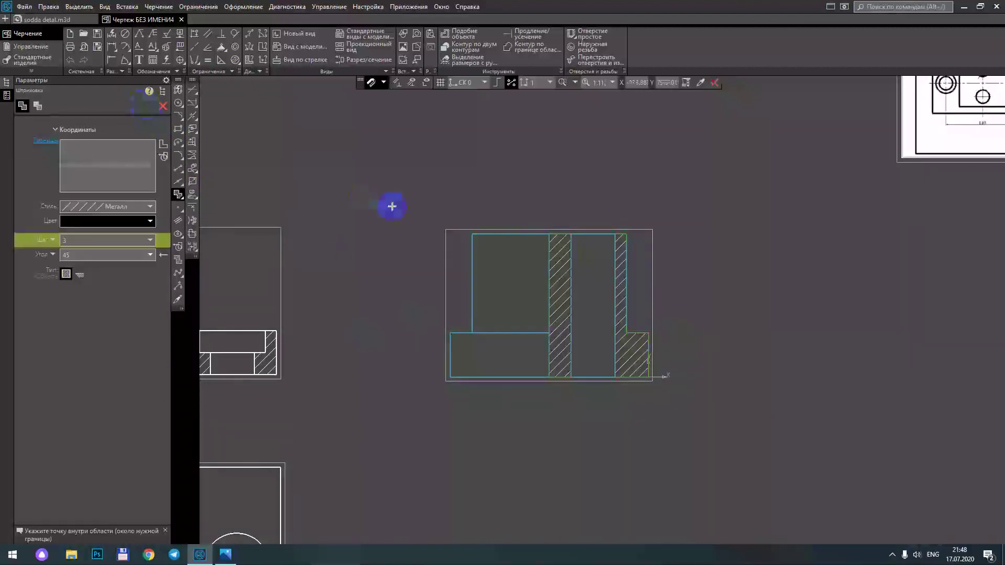
scroll(392, 206, "down", 5)
middle_click_drag(359, 224, 414, 234)
key("Escape")
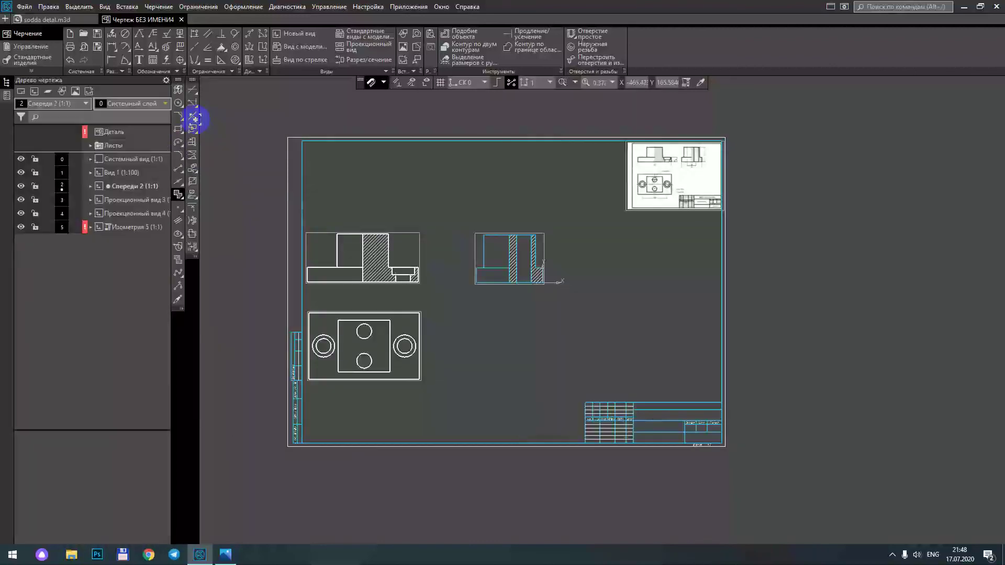
Step: Zoom and pan until the front and side views sit well in the window
scroll(461, 238, "up", 3)
scroll(460, 238, "down", 3)
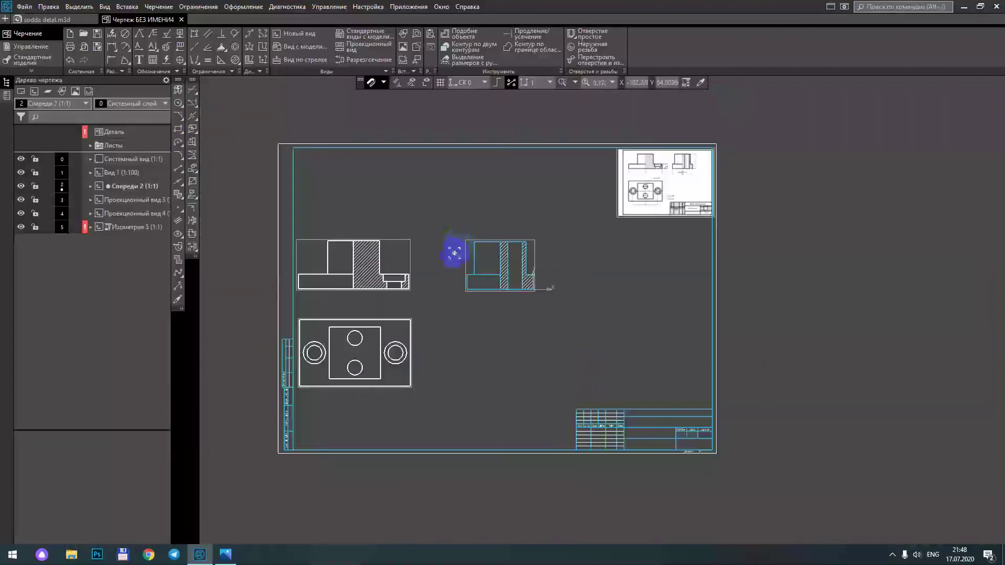
scroll(489, 197, "up", 1)
scroll(473, 193, "up", 2)
scroll(473, 195, "up", 2)
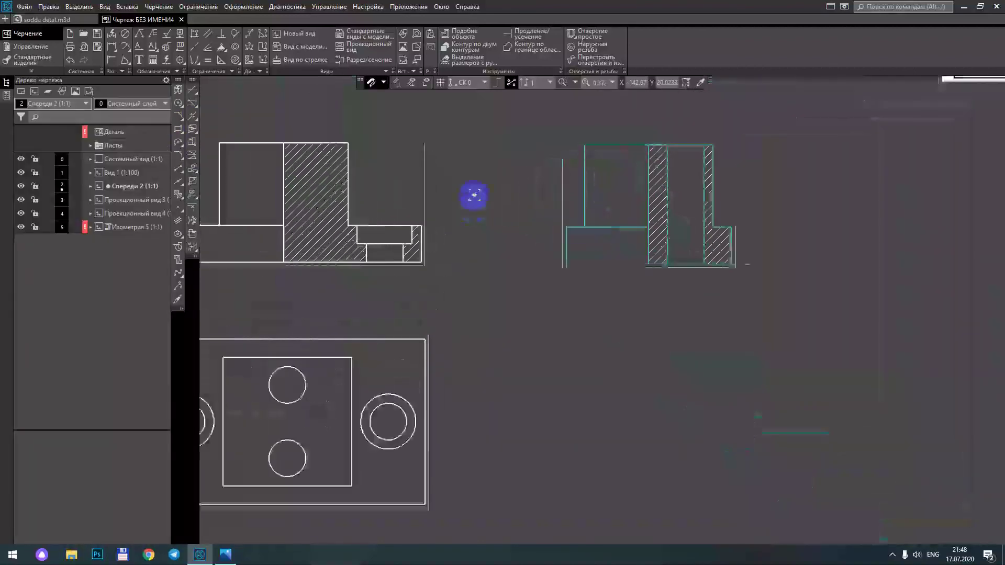
mouse_move(503, 210)
middle_mouse_down()
mouse_move(448, 281)
mouse_move(556, 201)
middle_mouse_up()
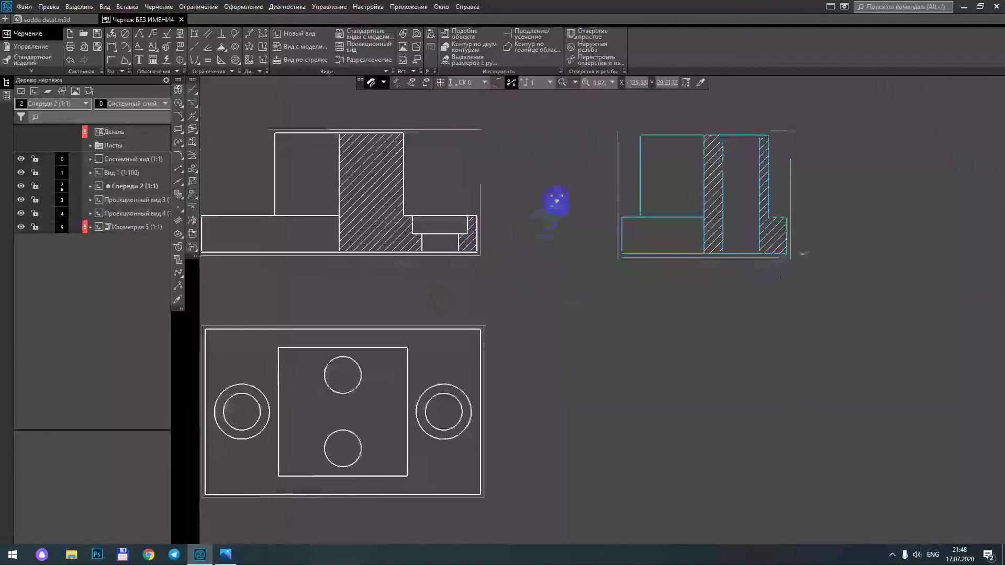
scroll(515, 224, "down", 2)
scroll(514, 224, "down", 2)
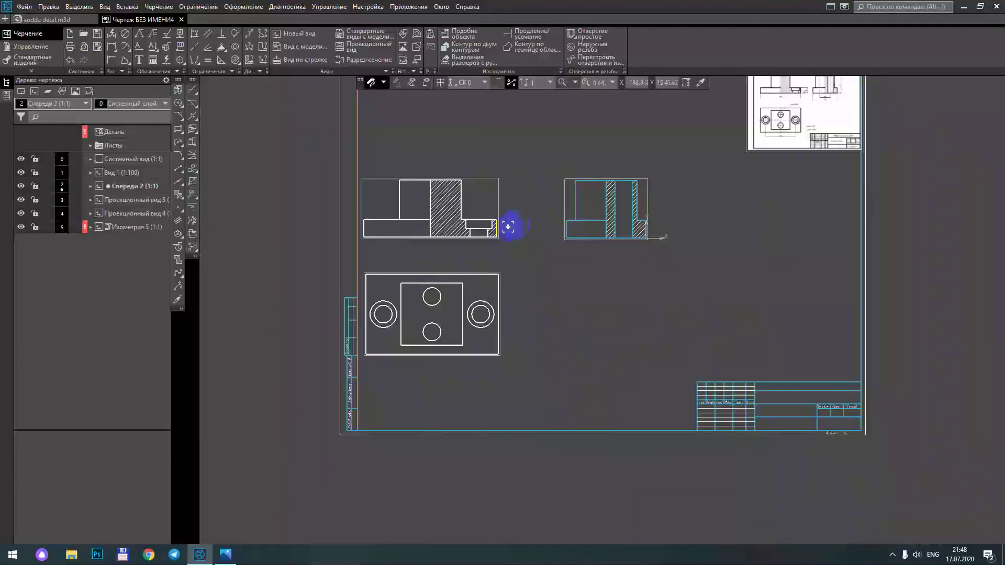
scroll(508, 227, "up", 4)
scroll(509, 227, "down", 3)
scroll(510, 228, "up", 2)
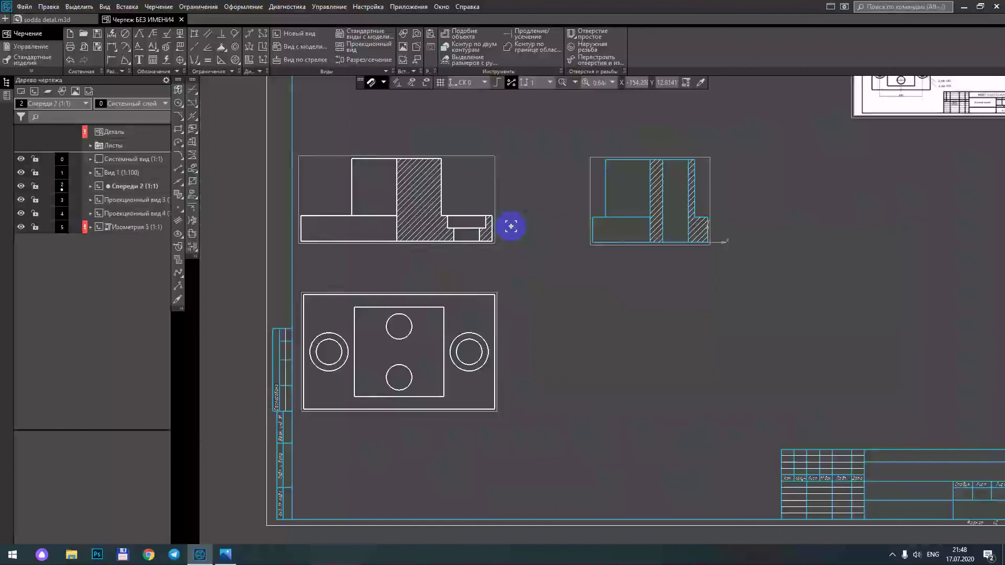
mouse_move(519, 242)
middle_mouse_down()
mouse_move(460, 273)
mouse_move(398, 328)
middle_mouse_up()
Step: Window-select all of the front view's lines and hatching
mouse_move(431, 193)
left_mouse_down()
mouse_move(539, 316)
mouse_move(655, 365)
left_mouse_up()
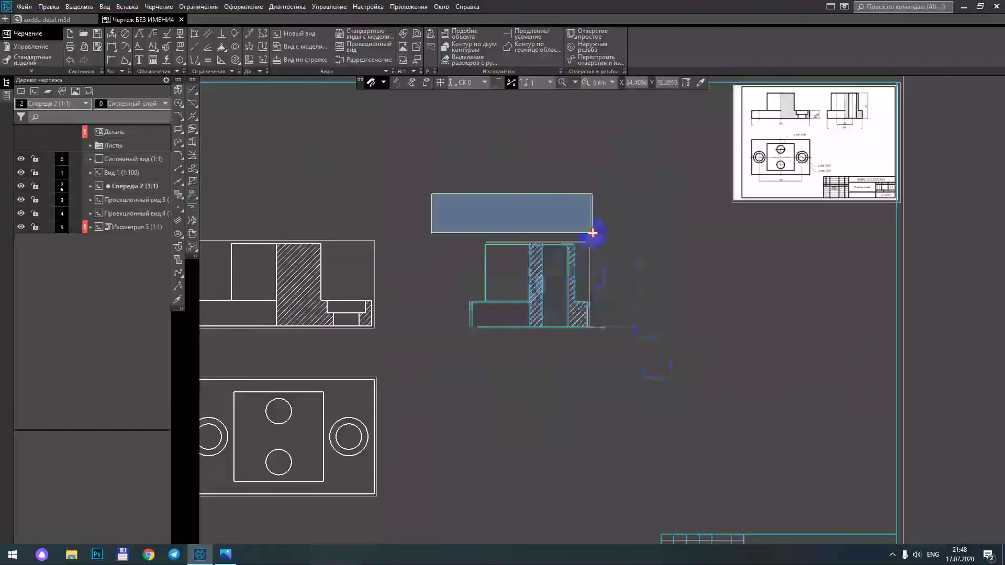
left_click_drag(656, 365, 442, 224)
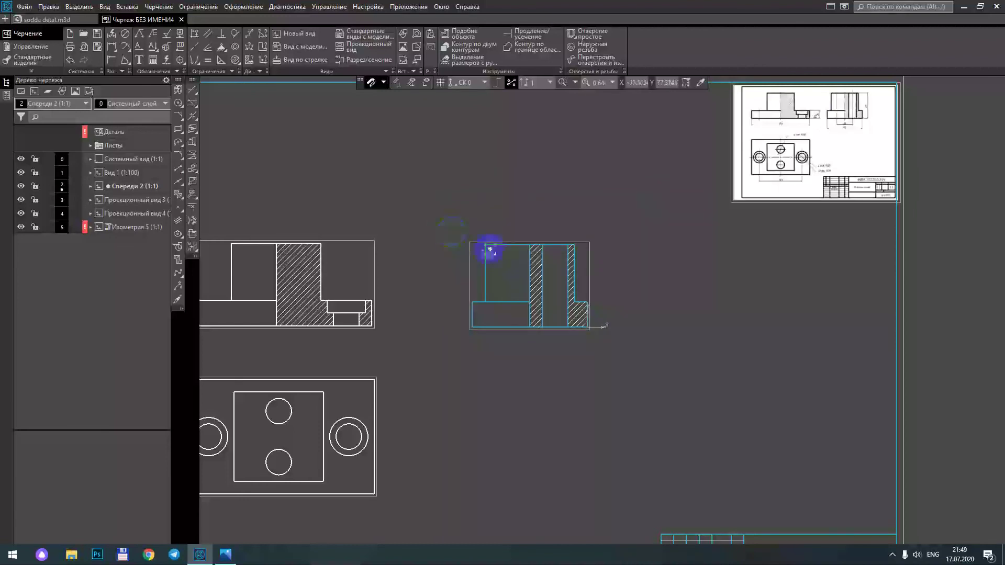
middle_click_drag(453, 217, 568, 213)
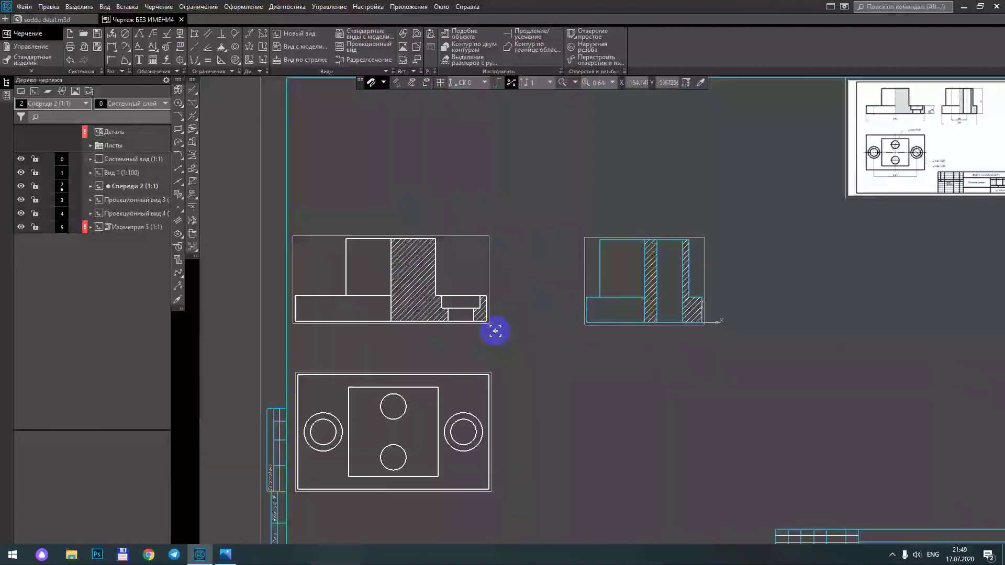
left_click_drag(495, 330, 287, 218)
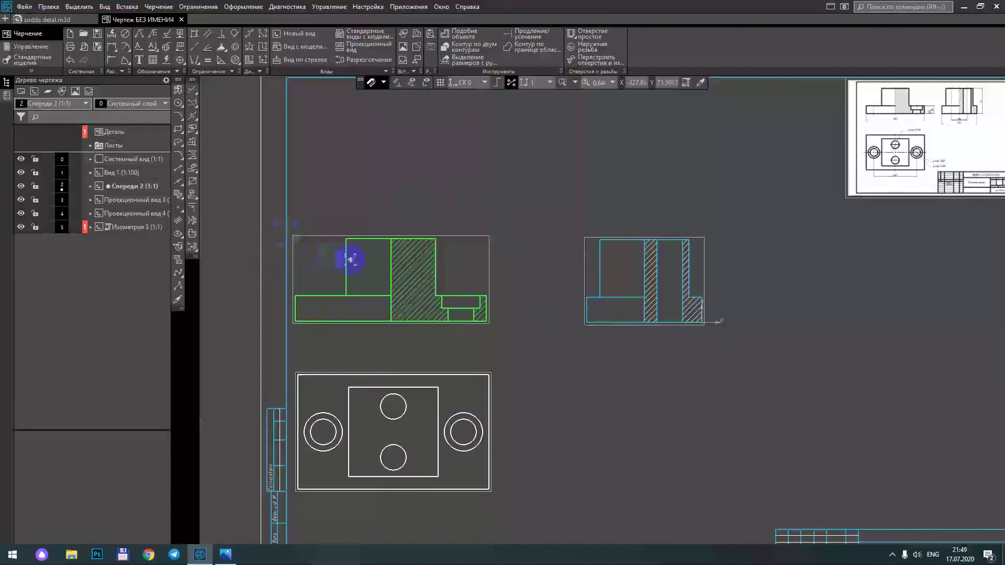
Step: Break the front view into plain geometry with Разрушить and remove the original
right_click(354, 239)
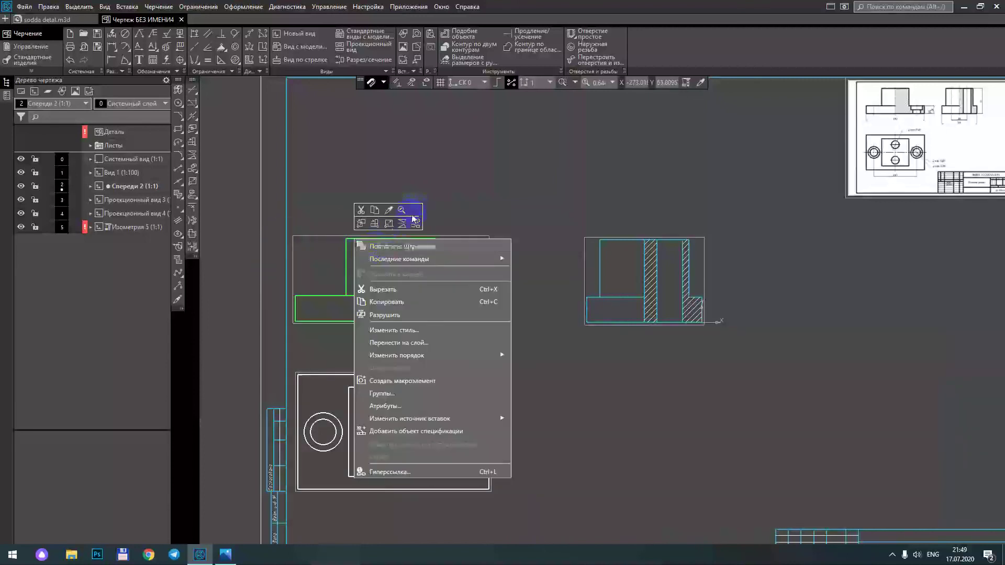
left_click(436, 314)
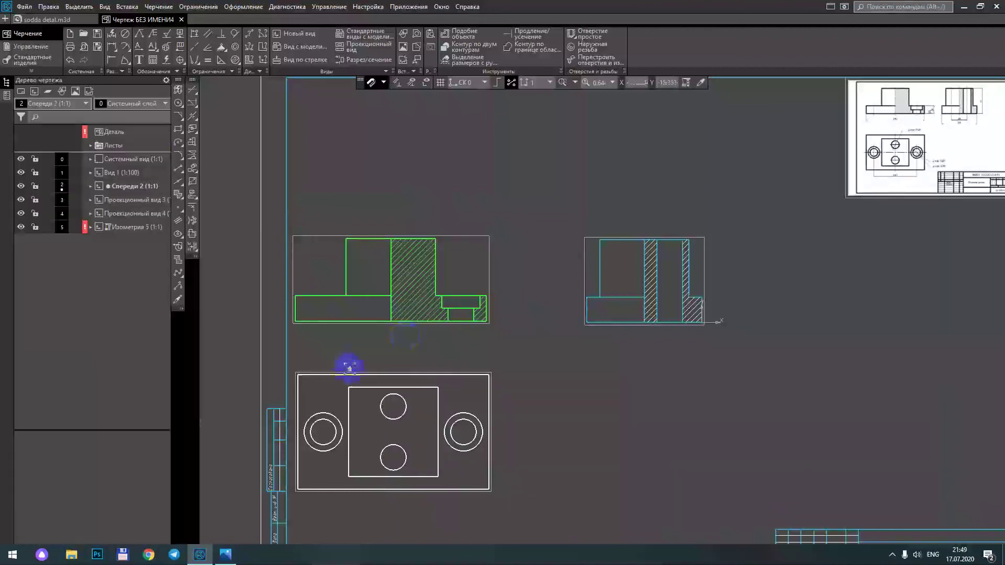
key("Delete")
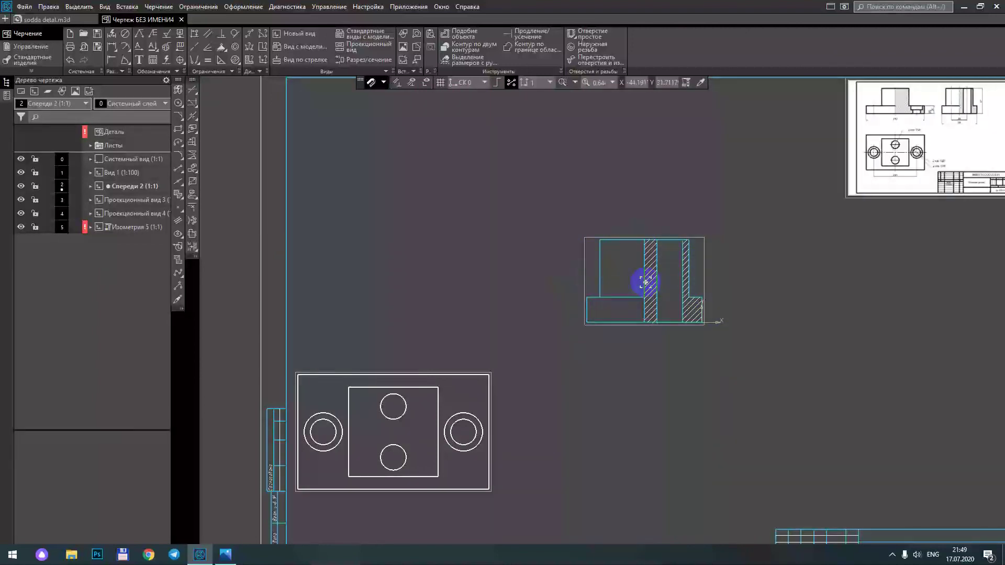
Step: Paste the front view back at its original spot, then window-select the top view
key("ctrl+v")
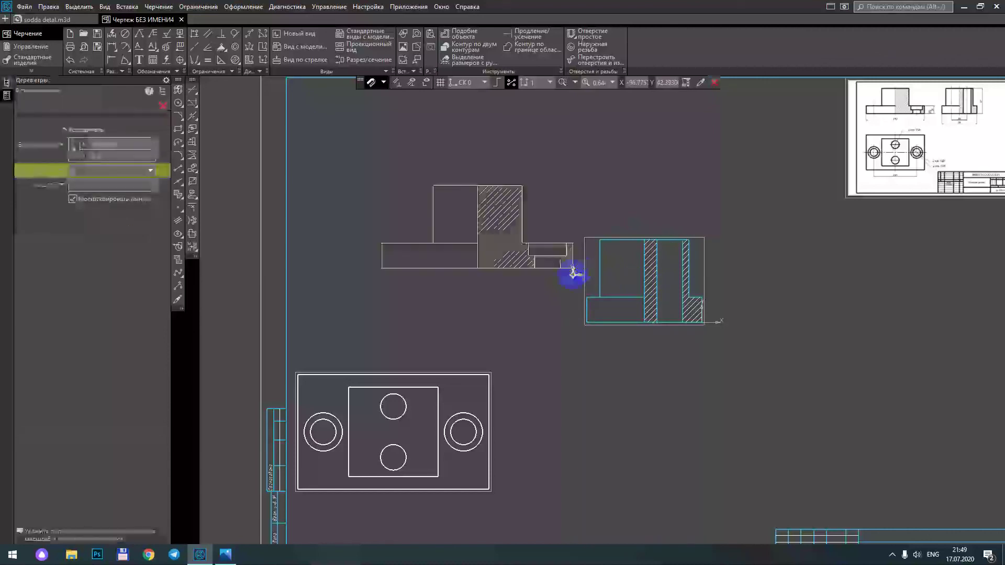
left_click(567, 318)
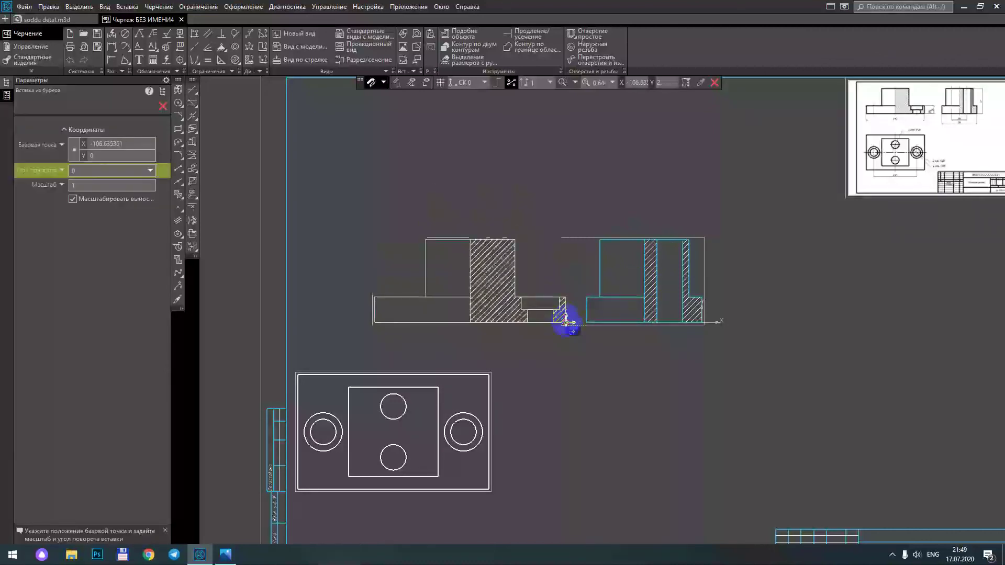
left_click(163, 106)
middle_click_drag(558, 396, 524, 314)
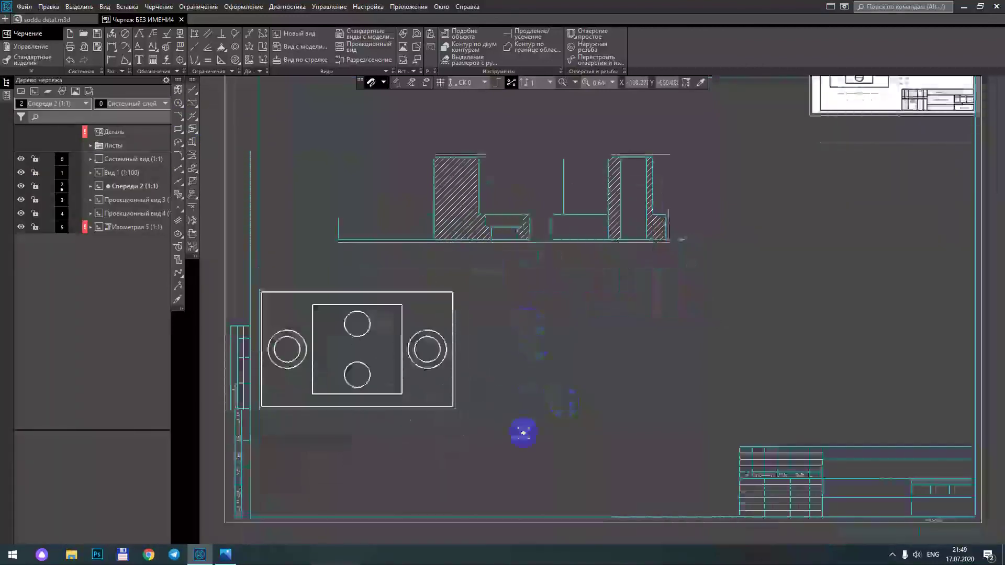
left_click_drag(518, 432, 226, 234)
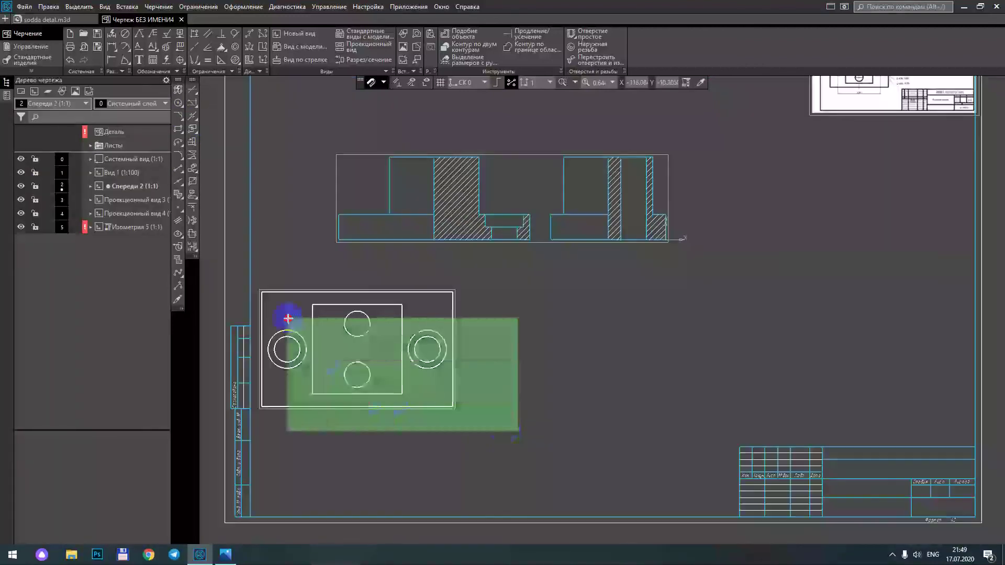
Step: Copy the top view using its top-right corner as base point, then delete the original
right_click(273, 291)
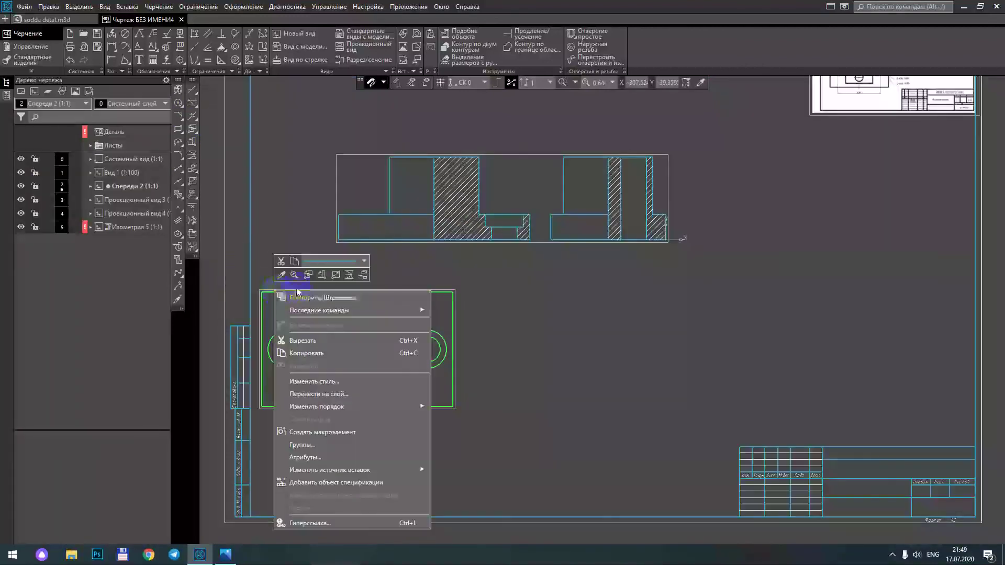
left_click(307, 352)
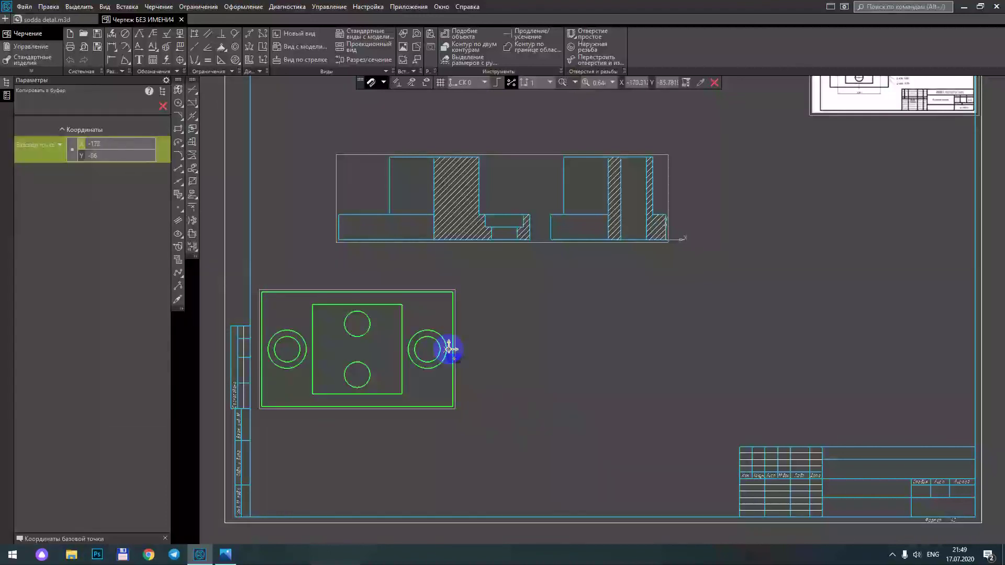
left_click(163, 107)
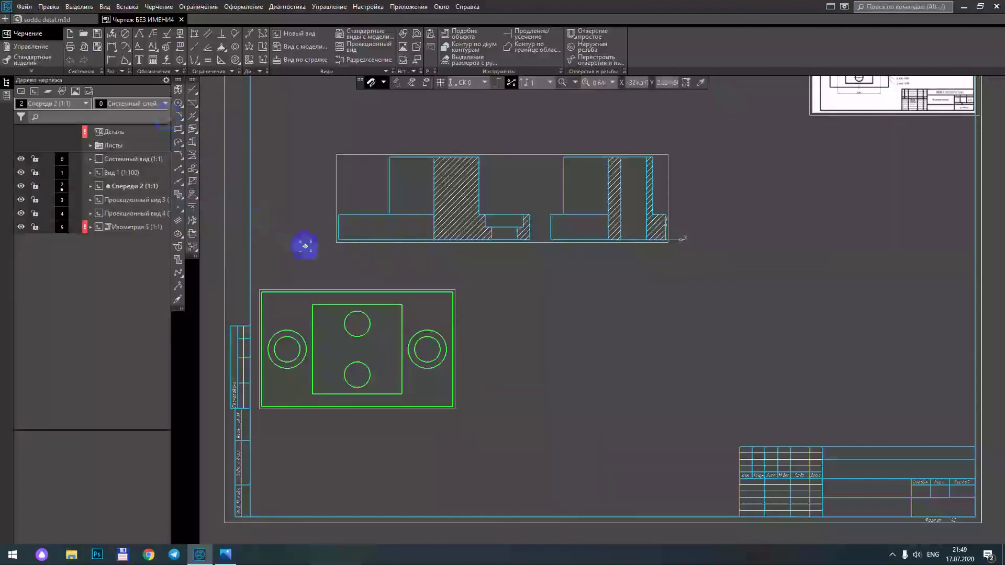
right_click(357, 293)
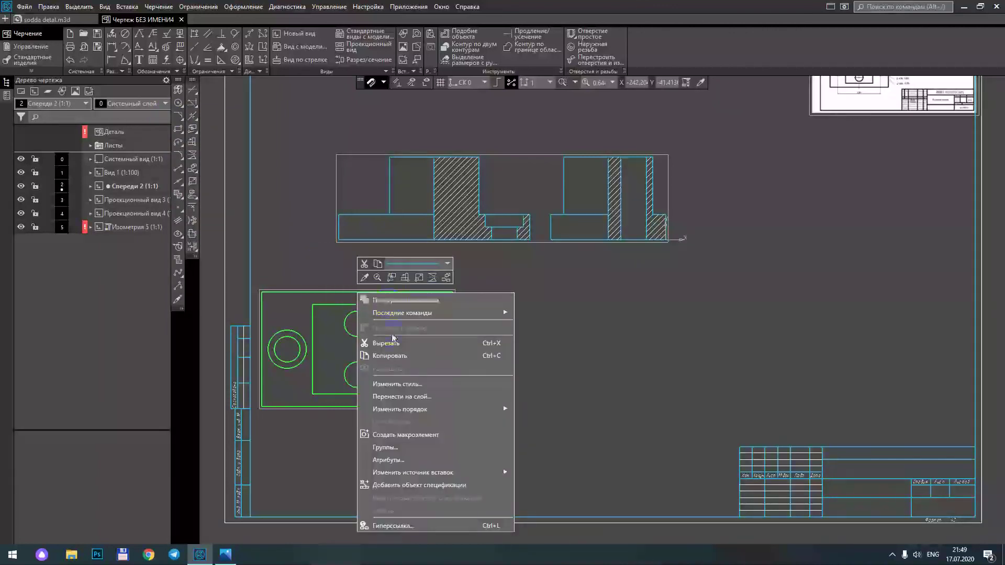
left_click(445, 356)
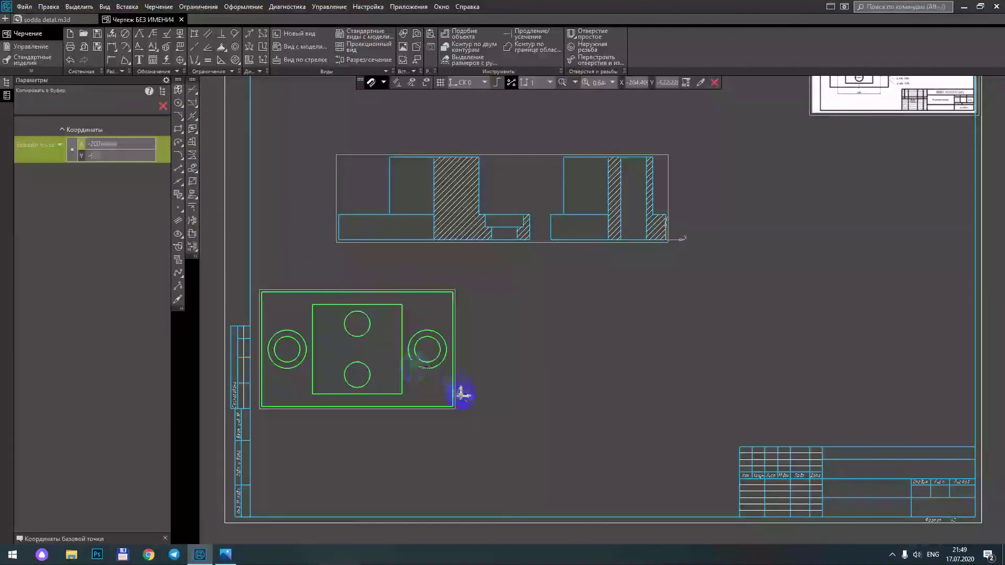
left_click(454, 292)
key("Delete")
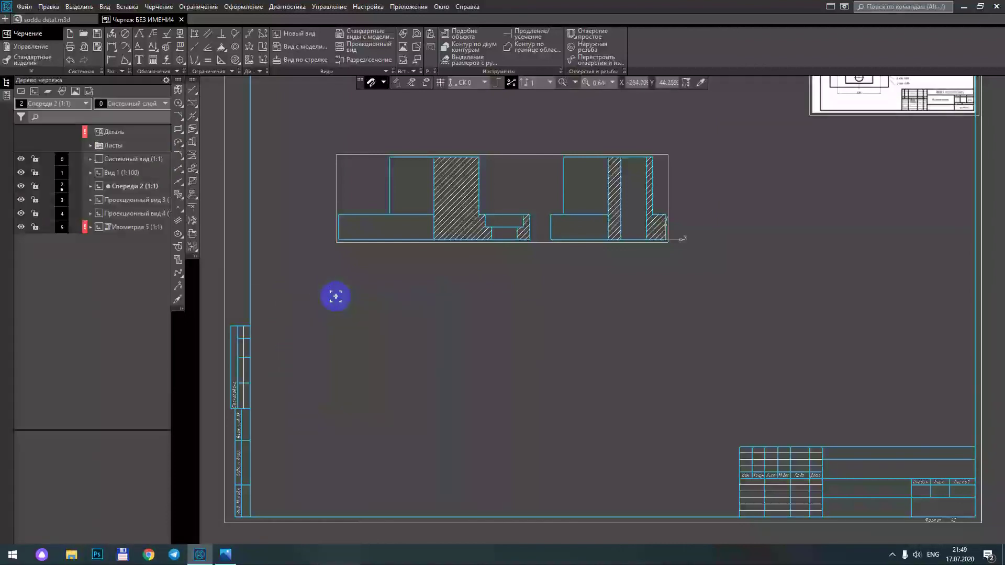
Step: Paste the top view back directly beneath the front view
key("ctrl+v")
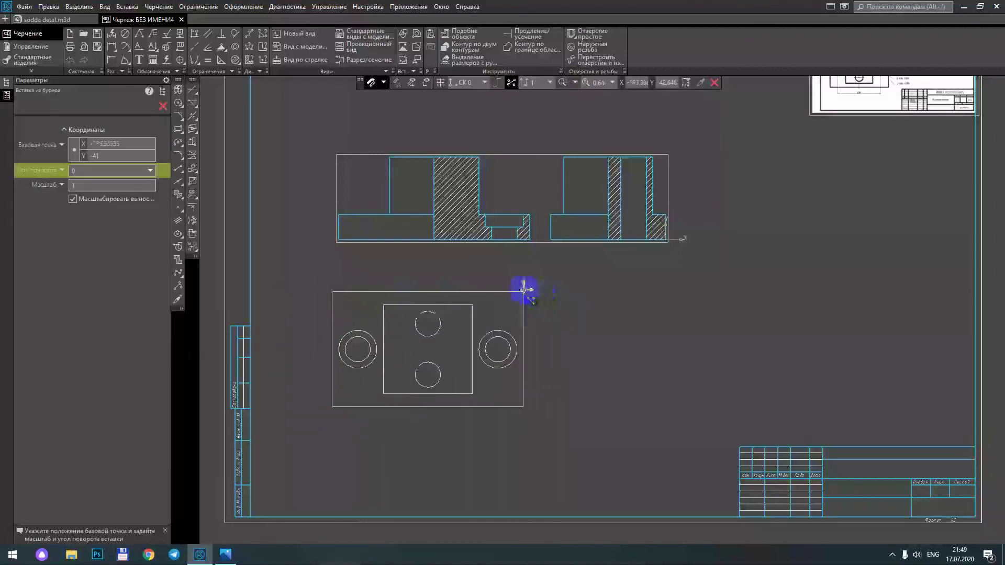
left_click(529, 291)
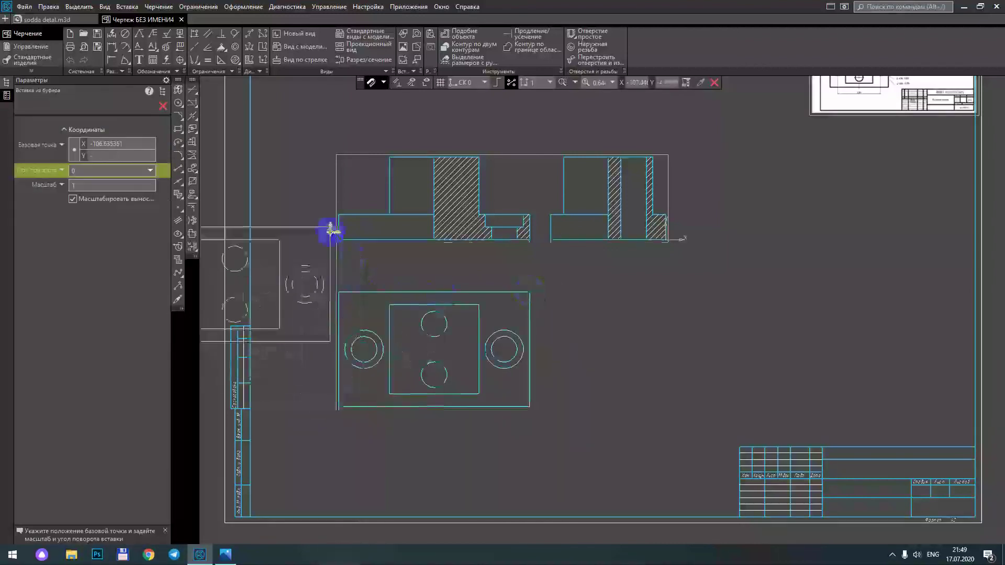
left_click(163, 107)
scroll(530, 301, "down", 3)
scroll(534, 316, "up", 5)
scroll(516, 309, "down", 1)
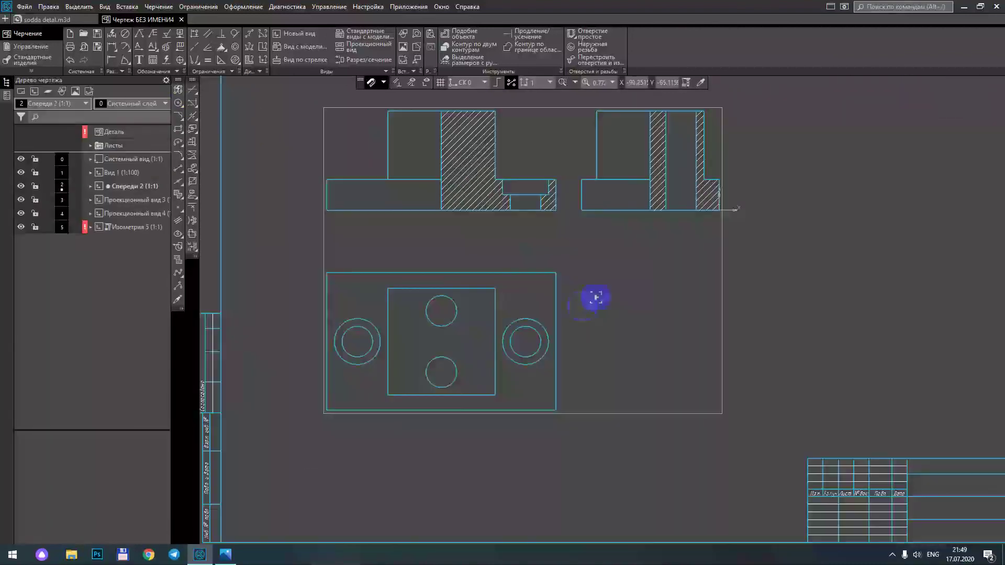
scroll(677, 332, "down", 2)
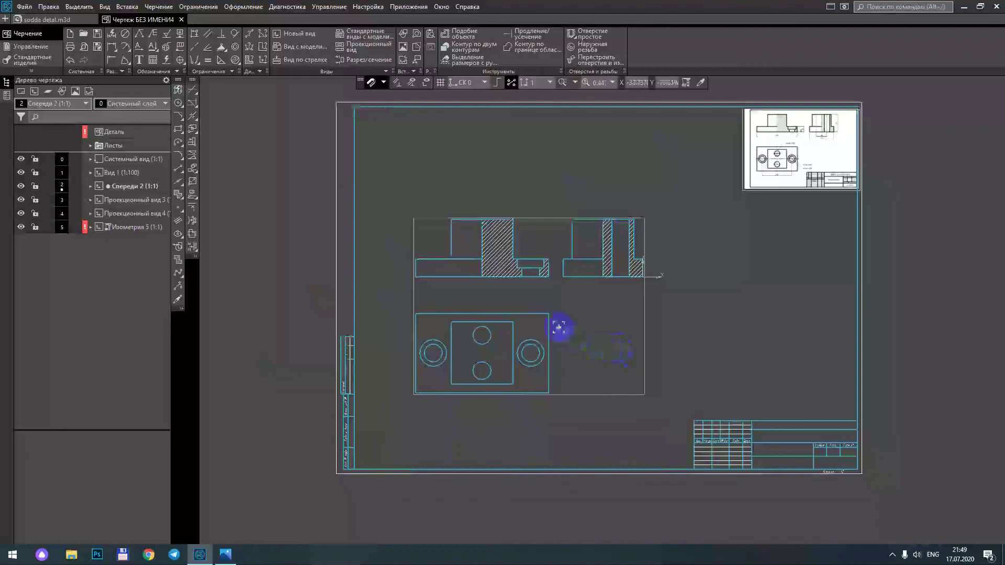
scroll(556, 330, "up", 3)
middle_click_drag(549, 263, 568, 348)
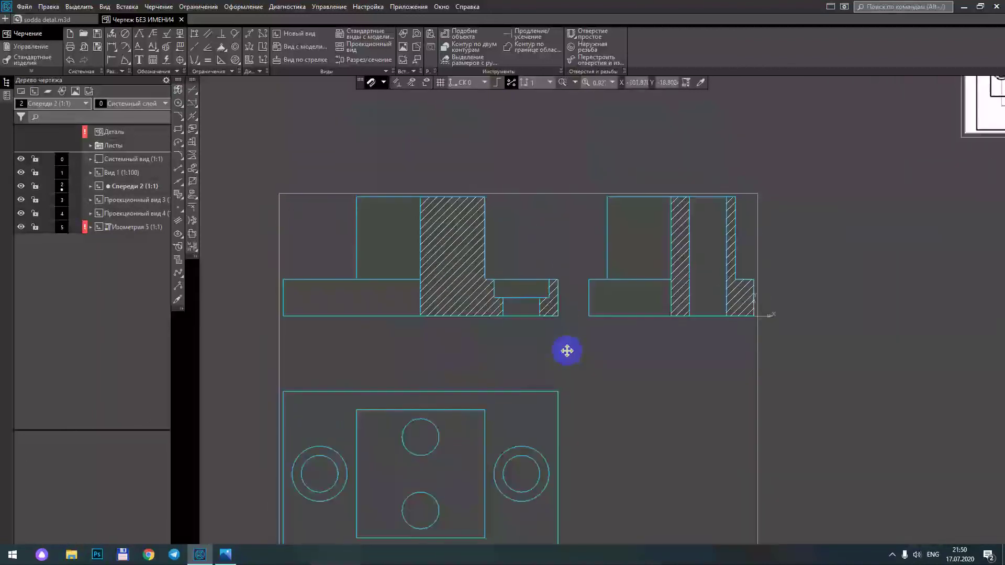